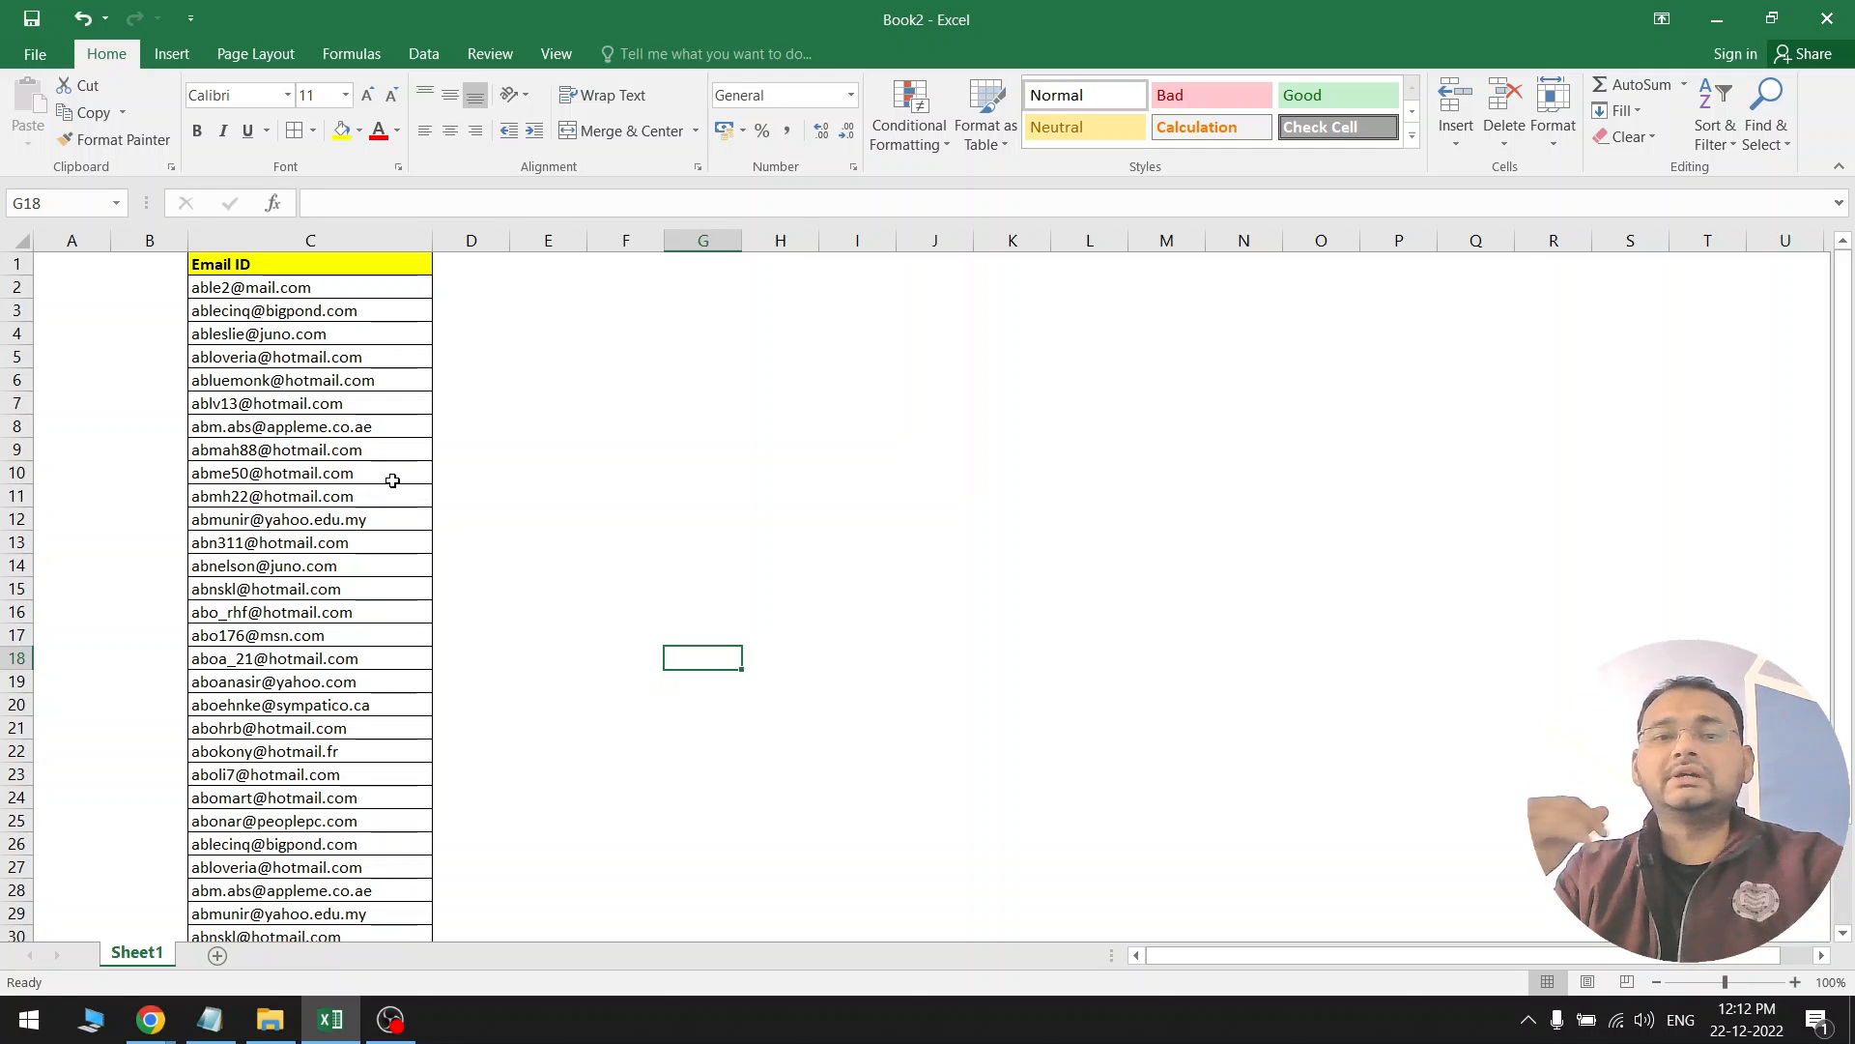
Select all of column C, the Email ID header plus its 33 addresses
left_click(492, 555)
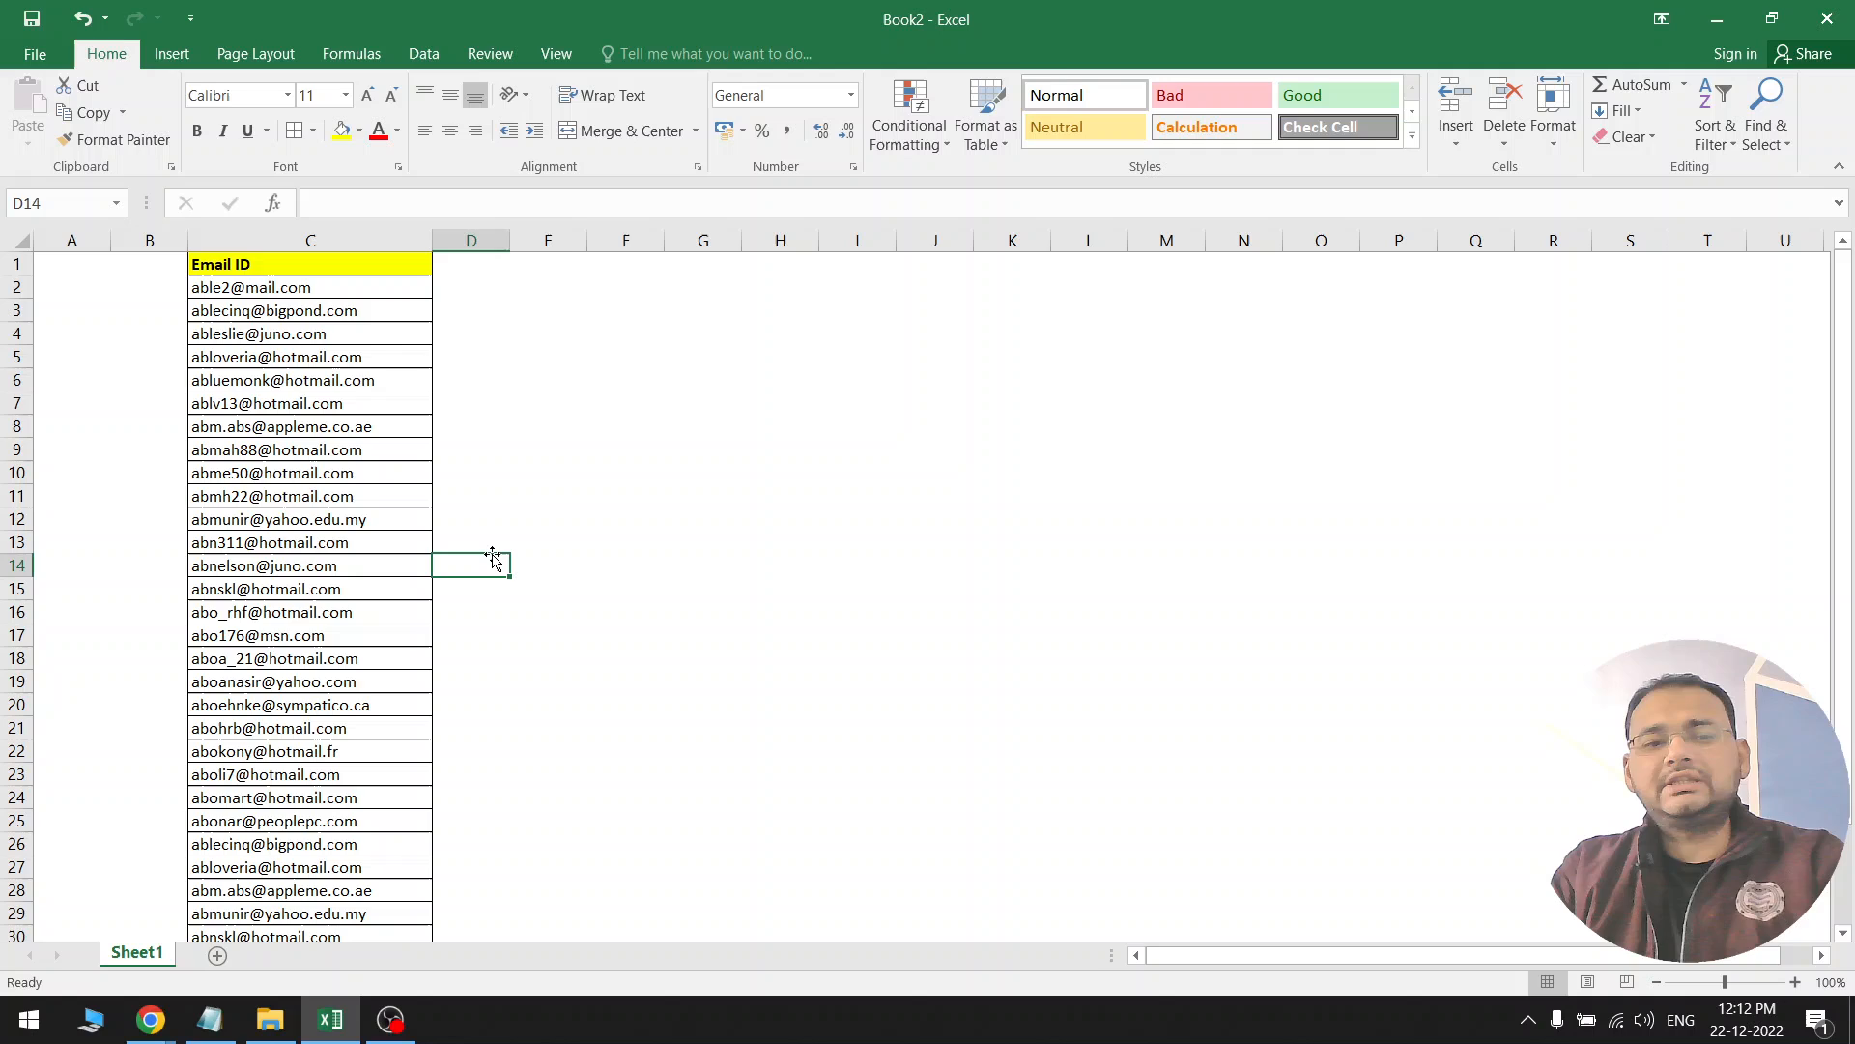
left_click(468, 677)
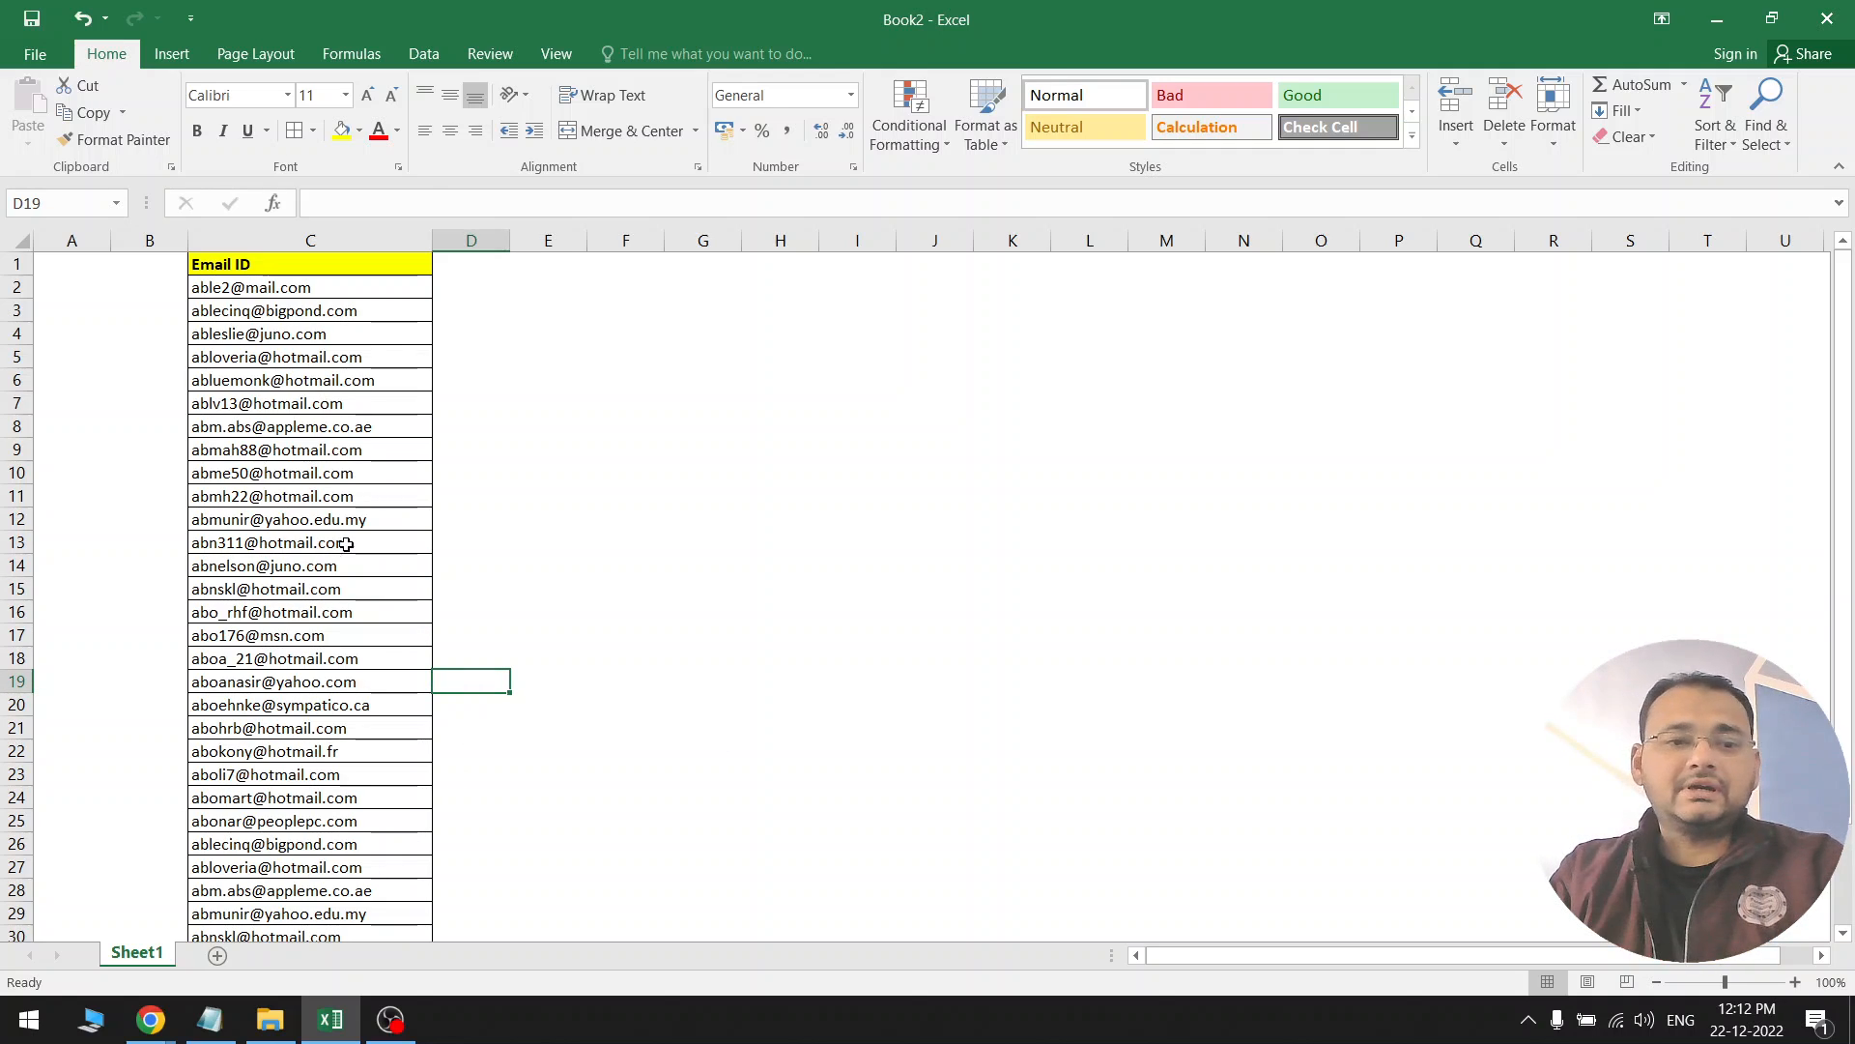
left_click(375, 429)
left_click(597, 396)
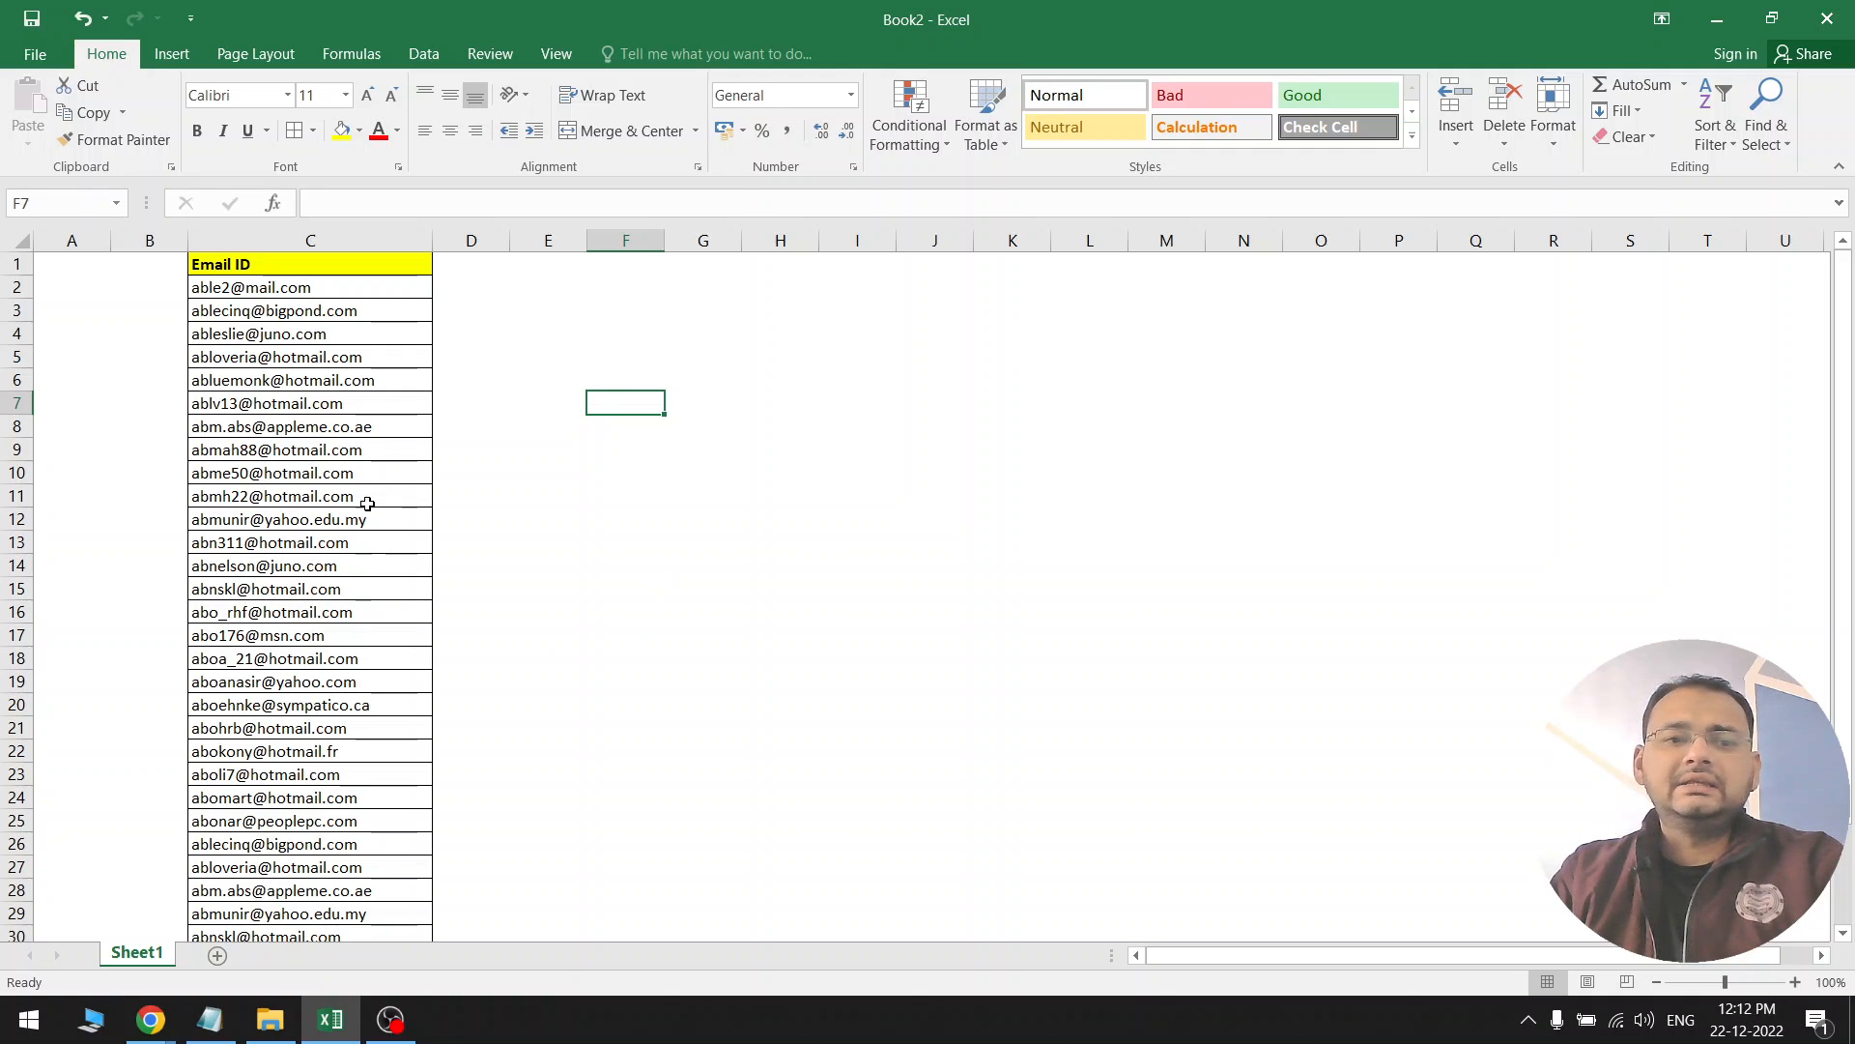
left_click_drag(348, 287, 366, 879)
scroll(366, 879, "up", 2)
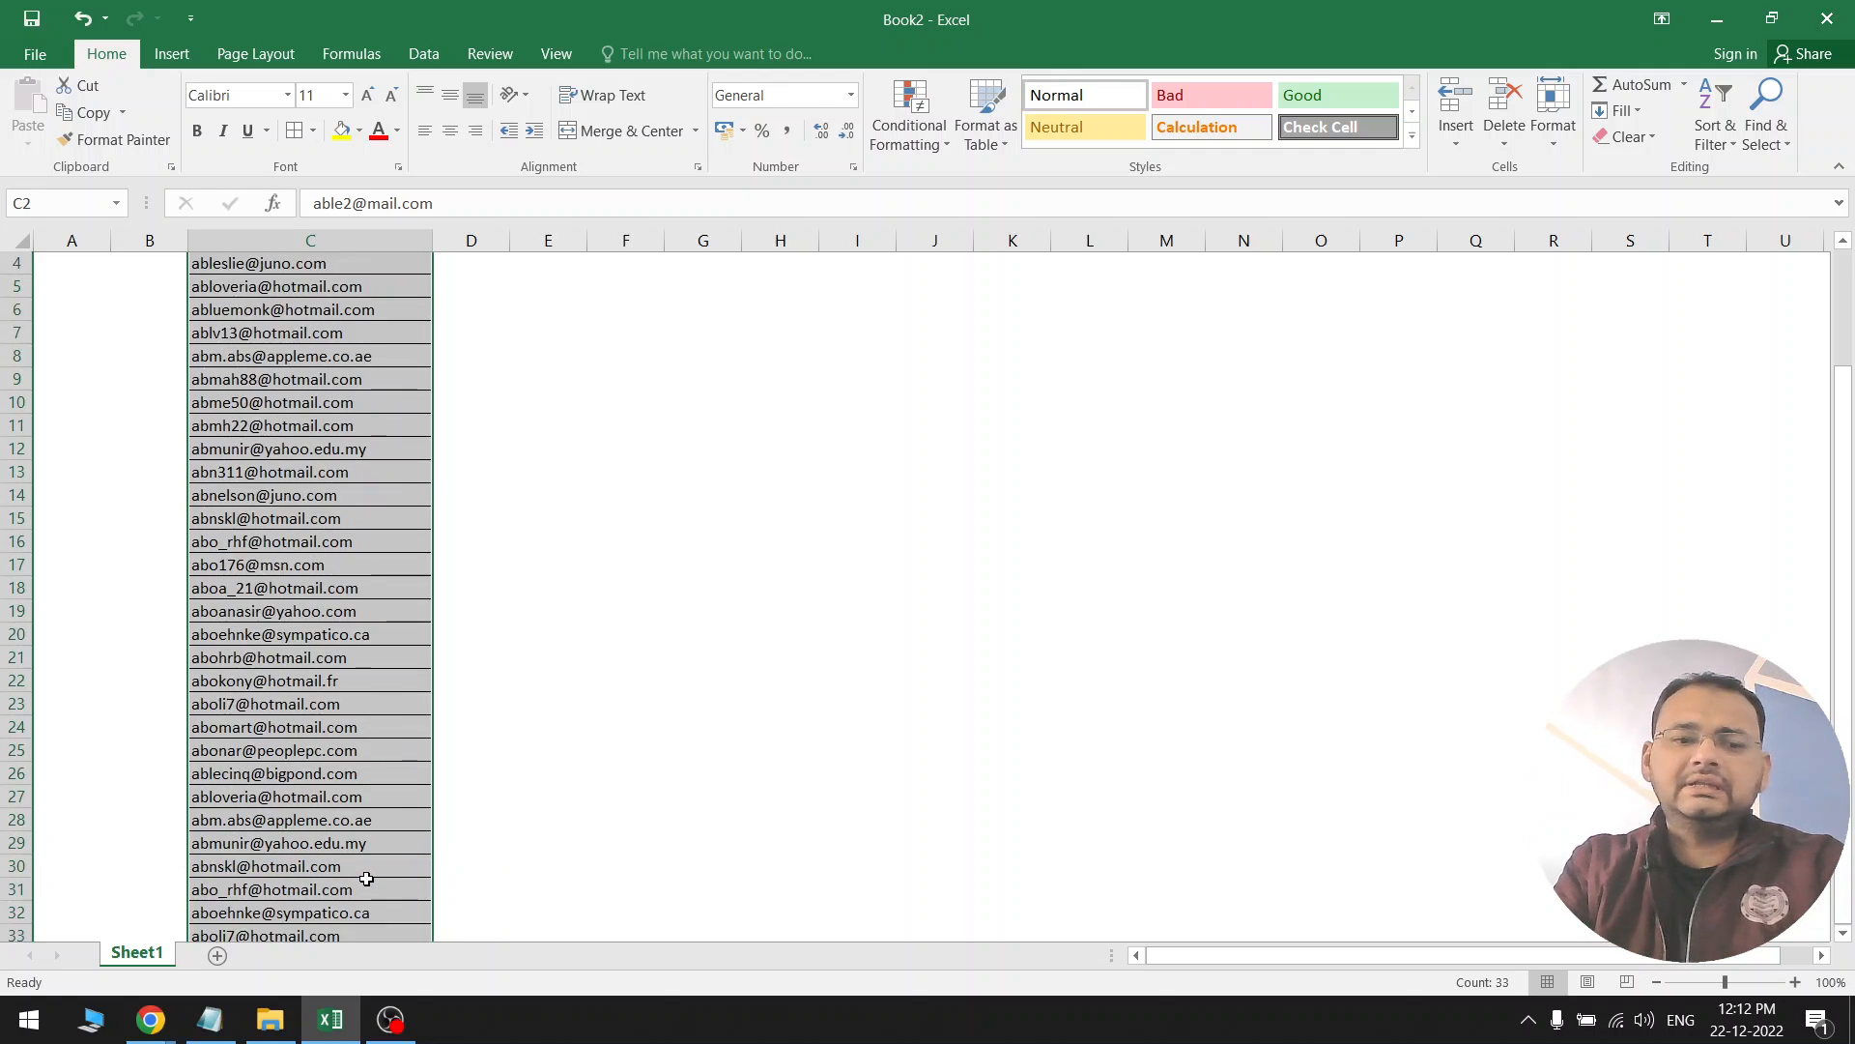
left_click(580, 613)
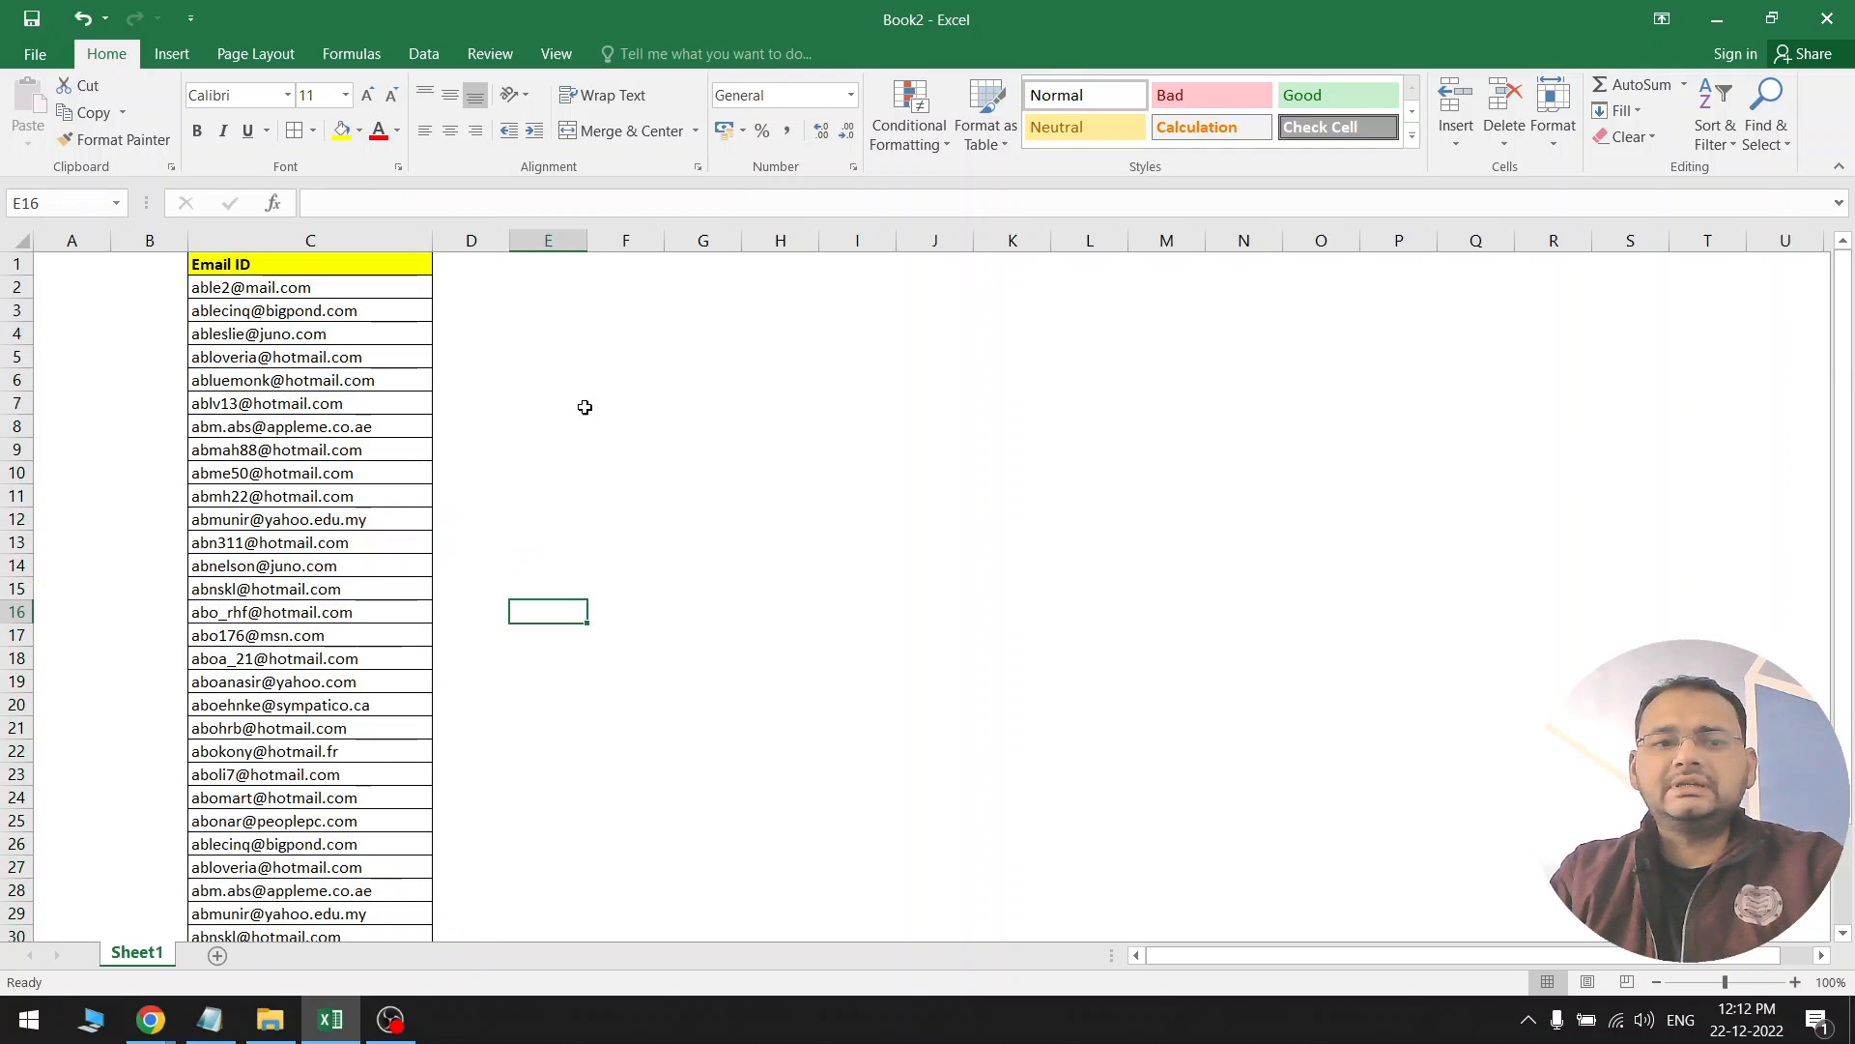
left_click(358, 241)
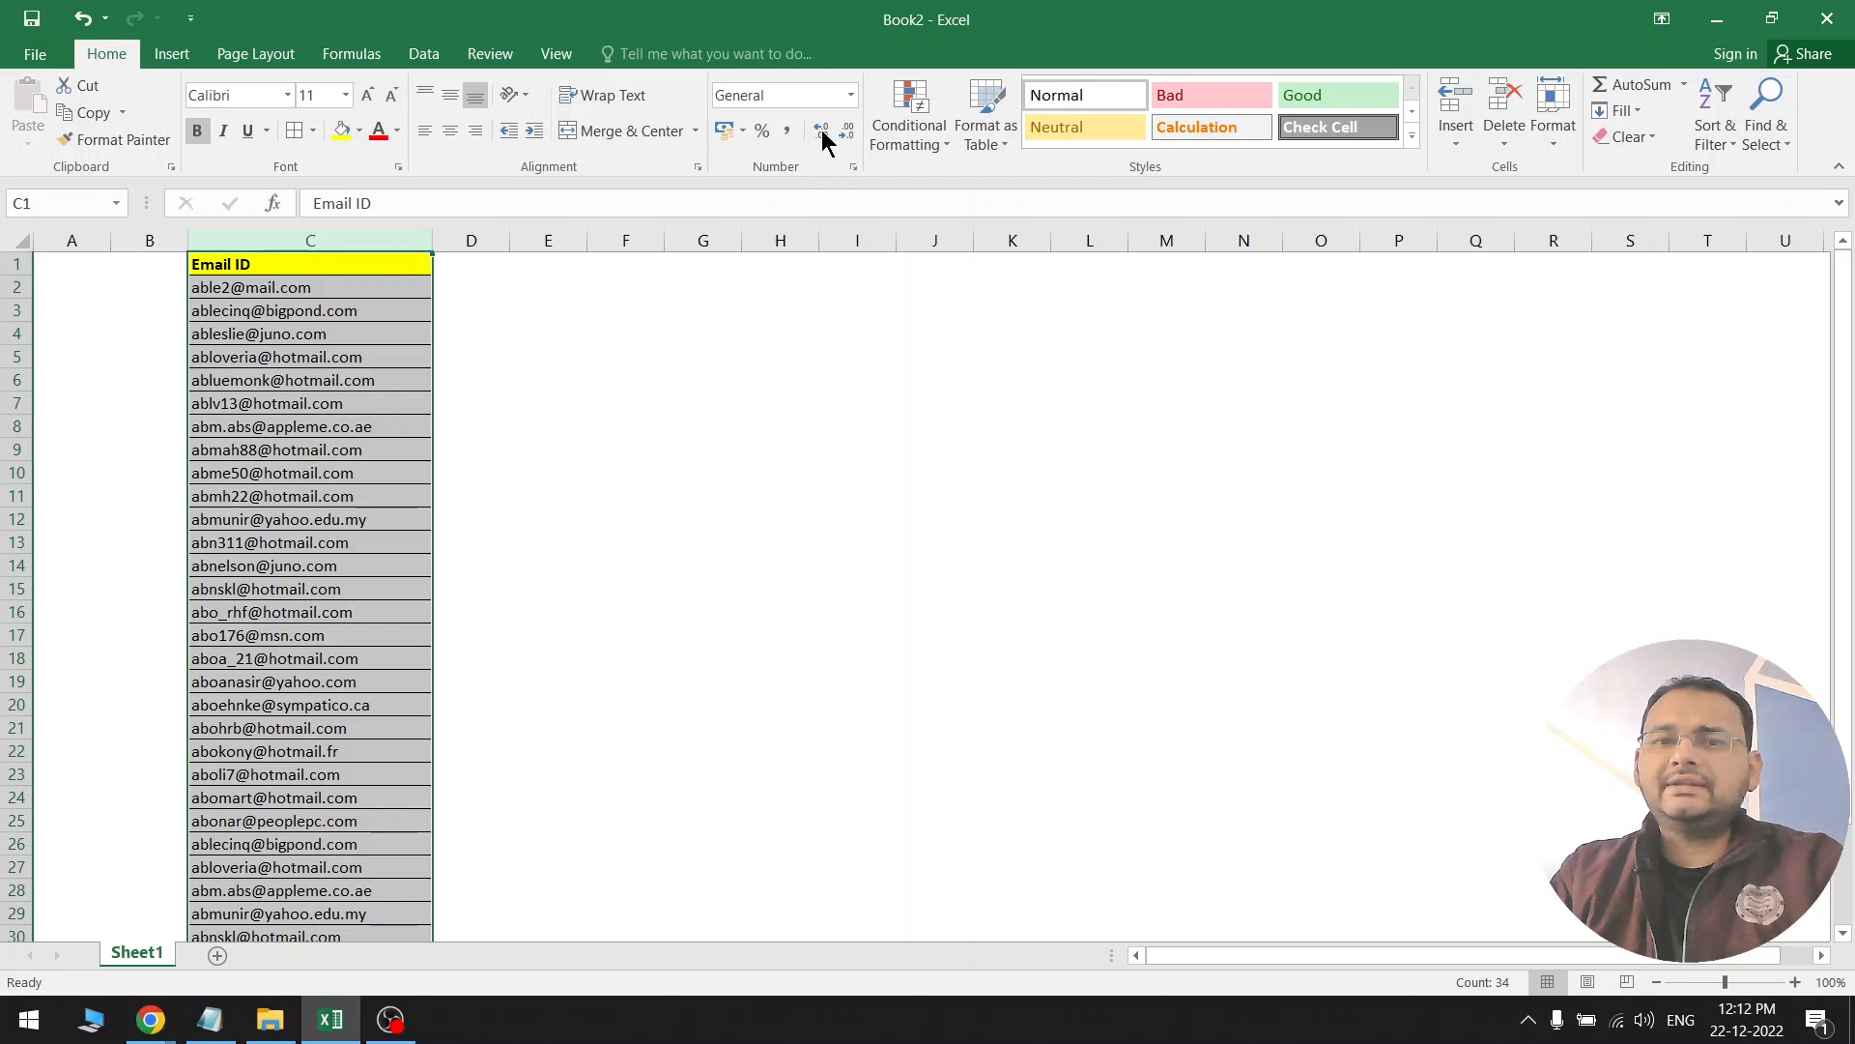
Add a Duplicate Values rule to column C with a custom pale yellow fill
left_click(909, 121)
mouse_move(995, 182)
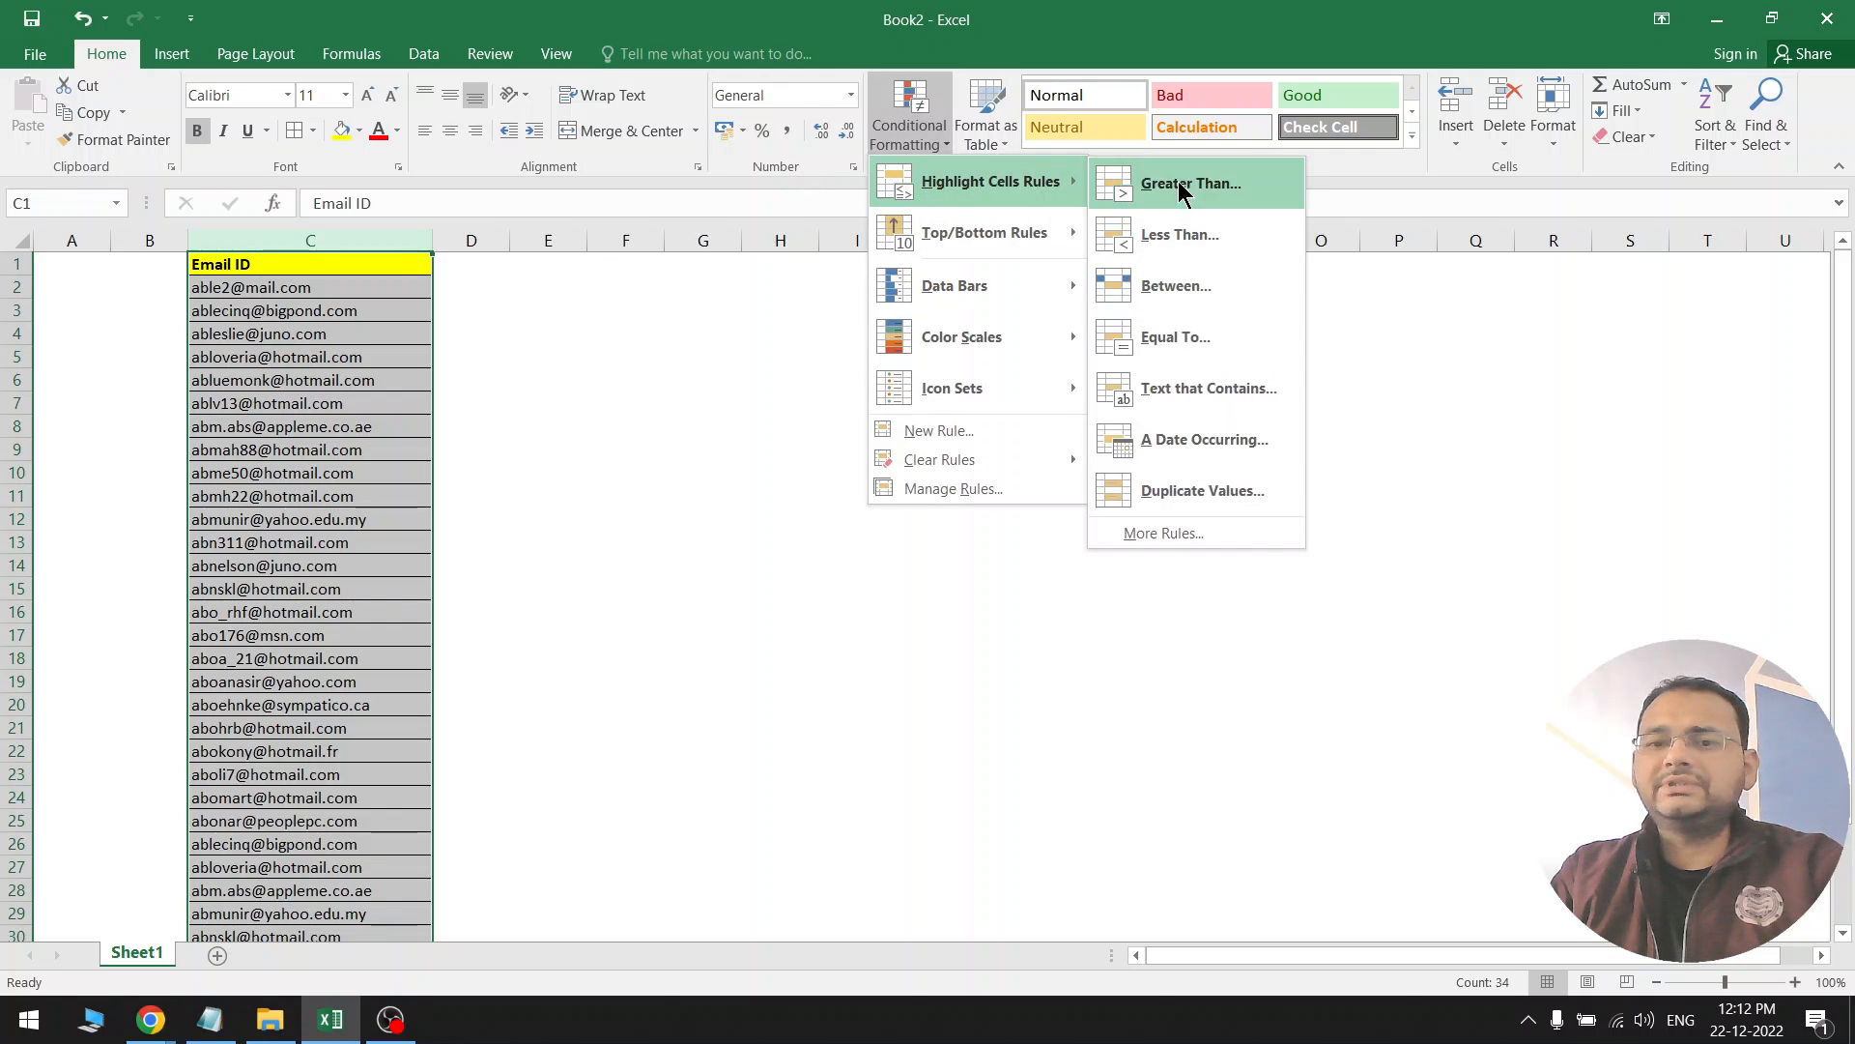
left_click(1199, 492)
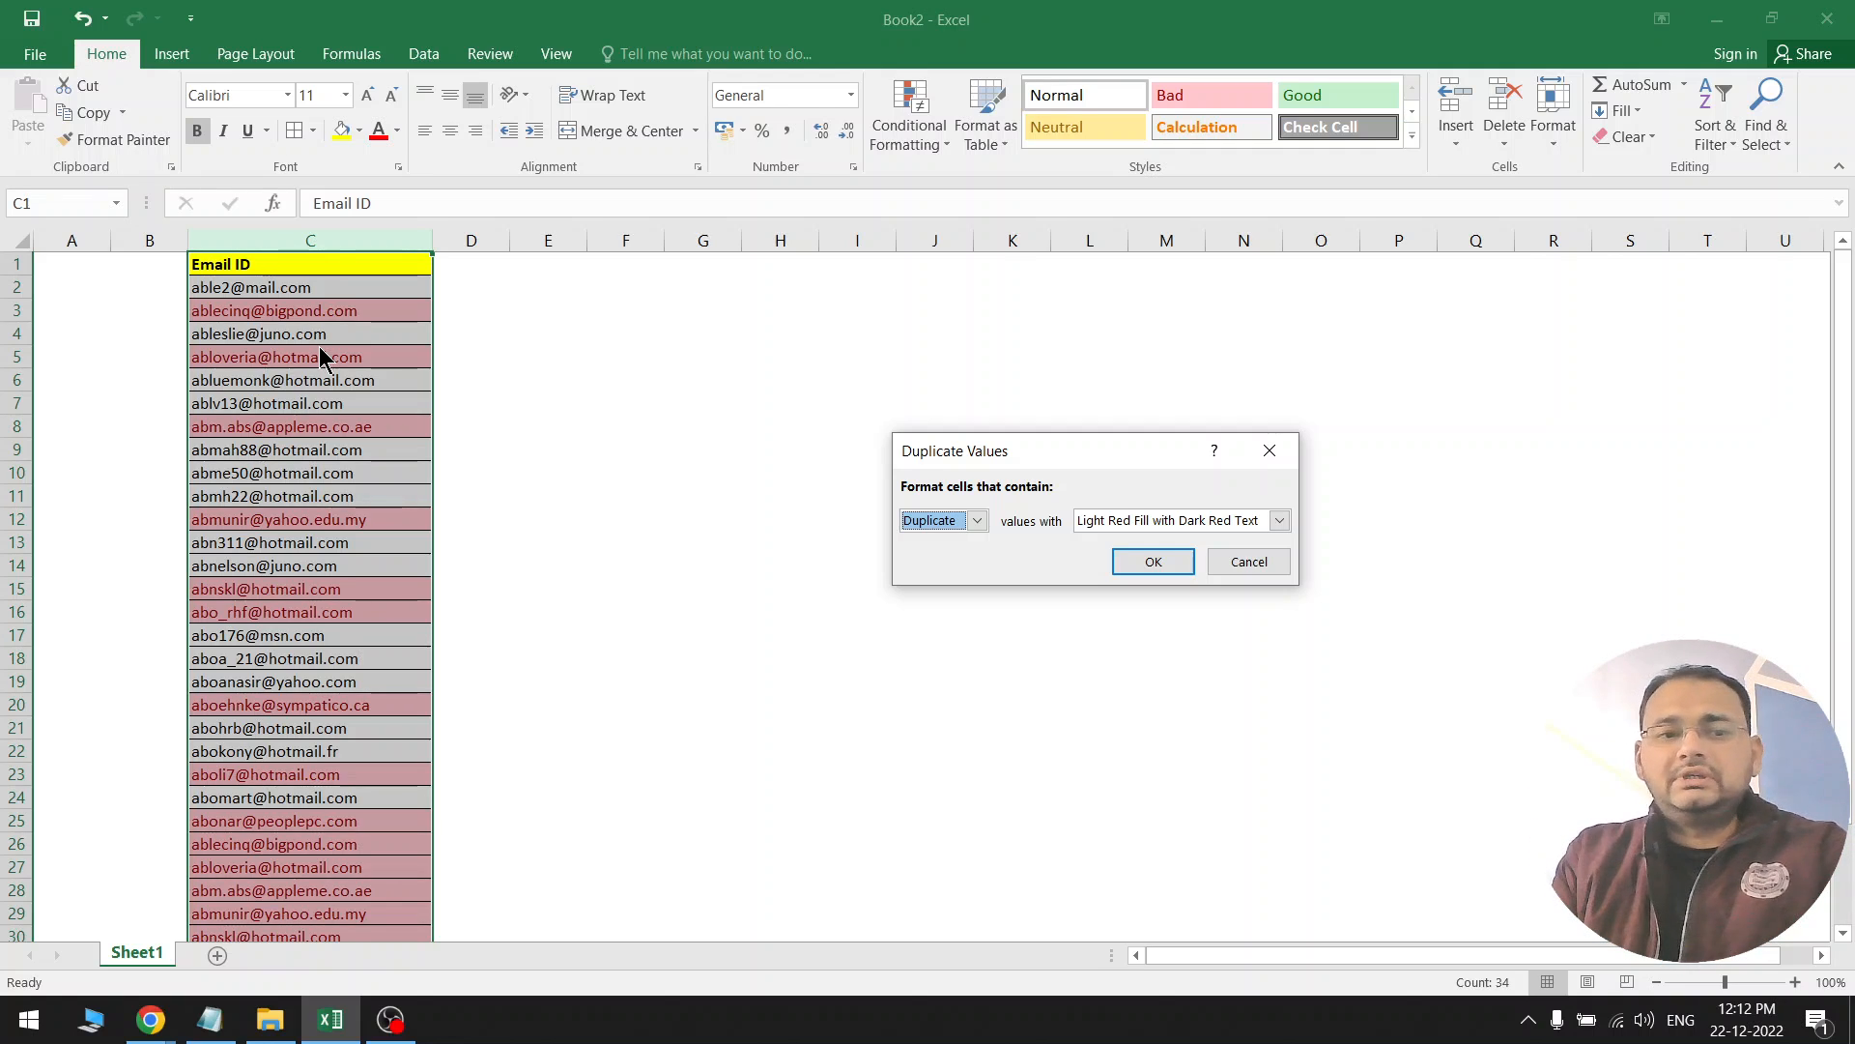
left_click(1250, 521)
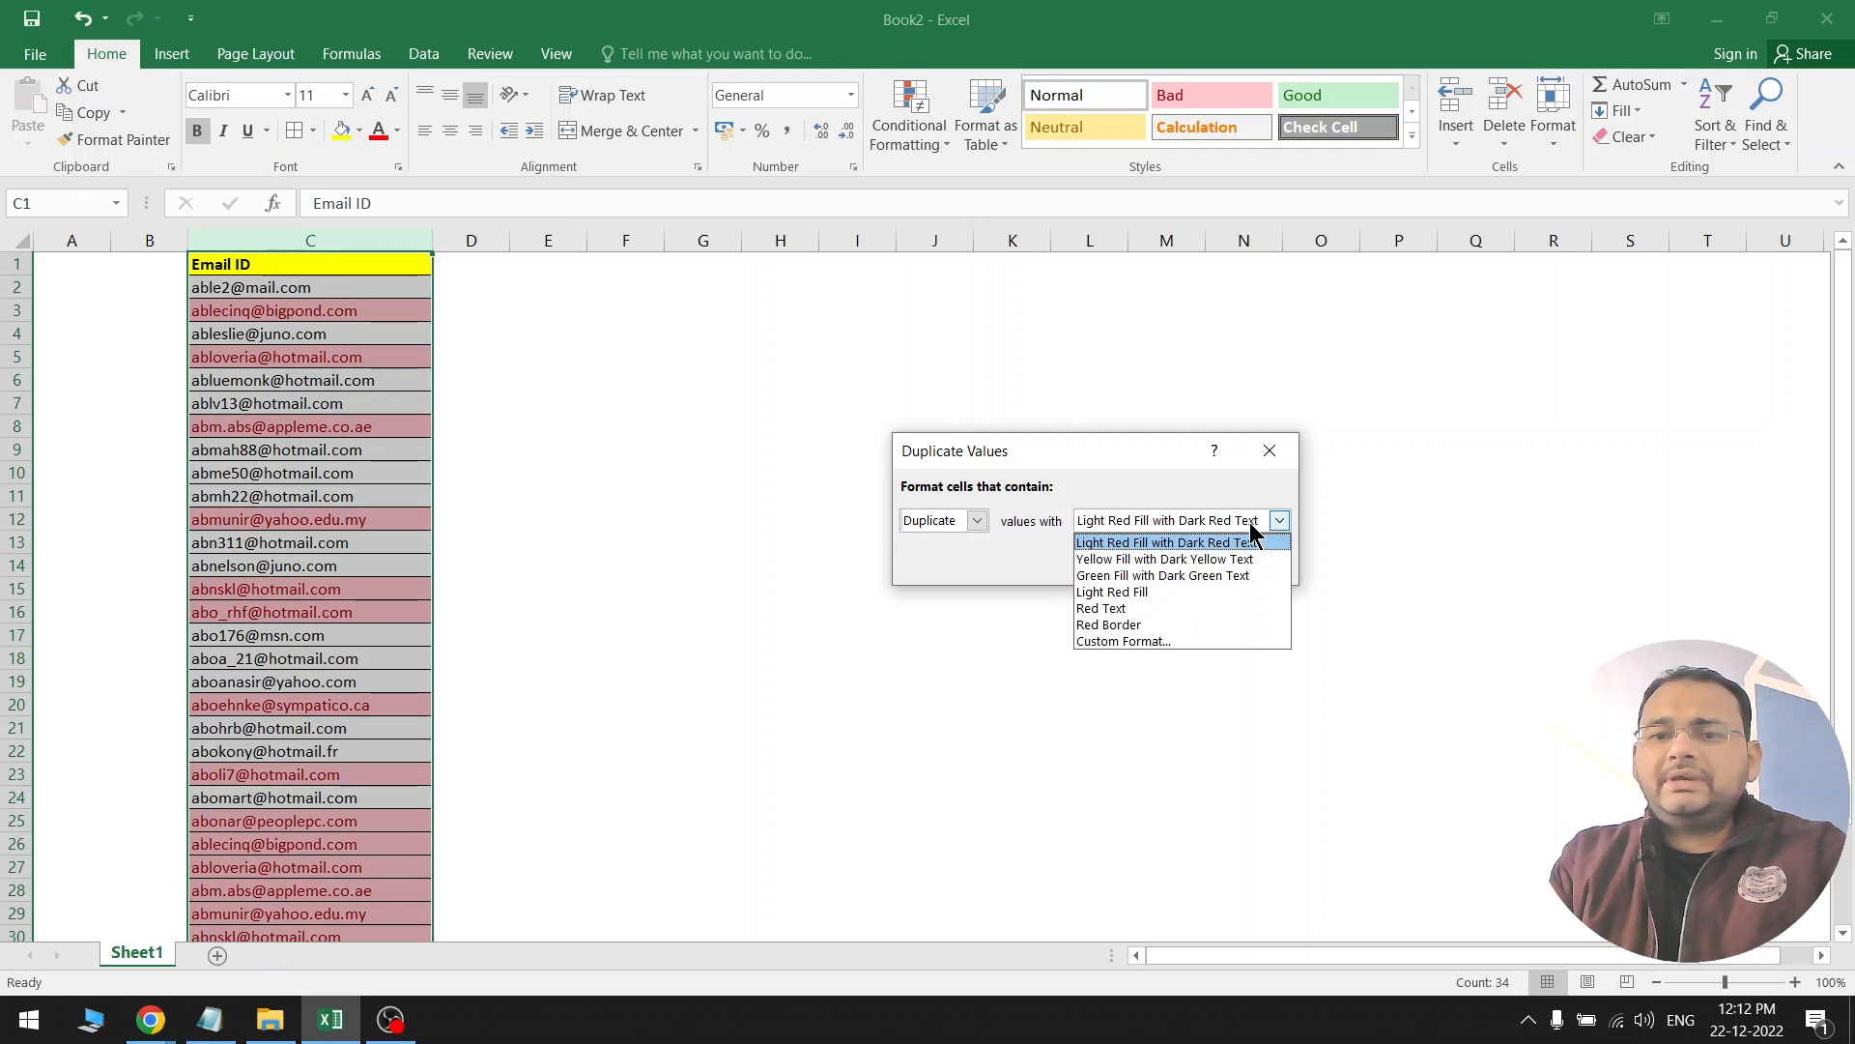
left_click(1134, 641)
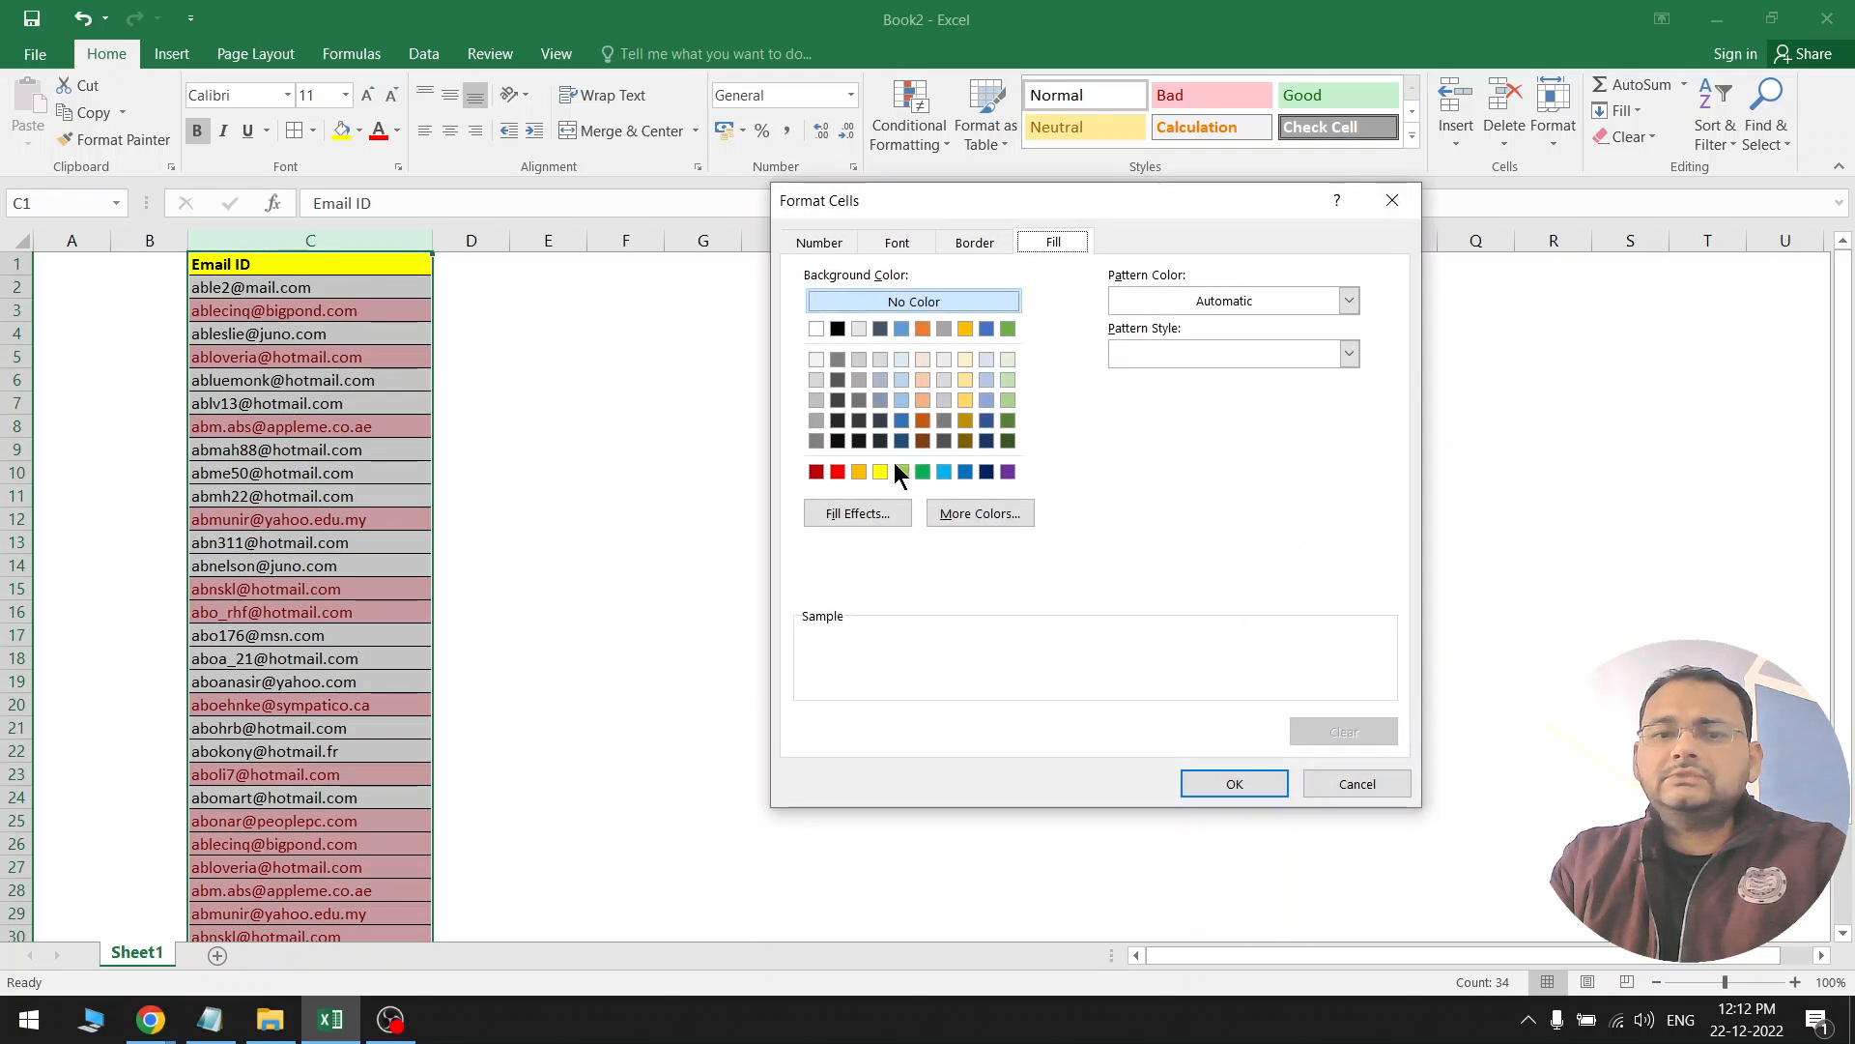
left_click(972, 377)
left_click(1190, 787)
left_click(1154, 563)
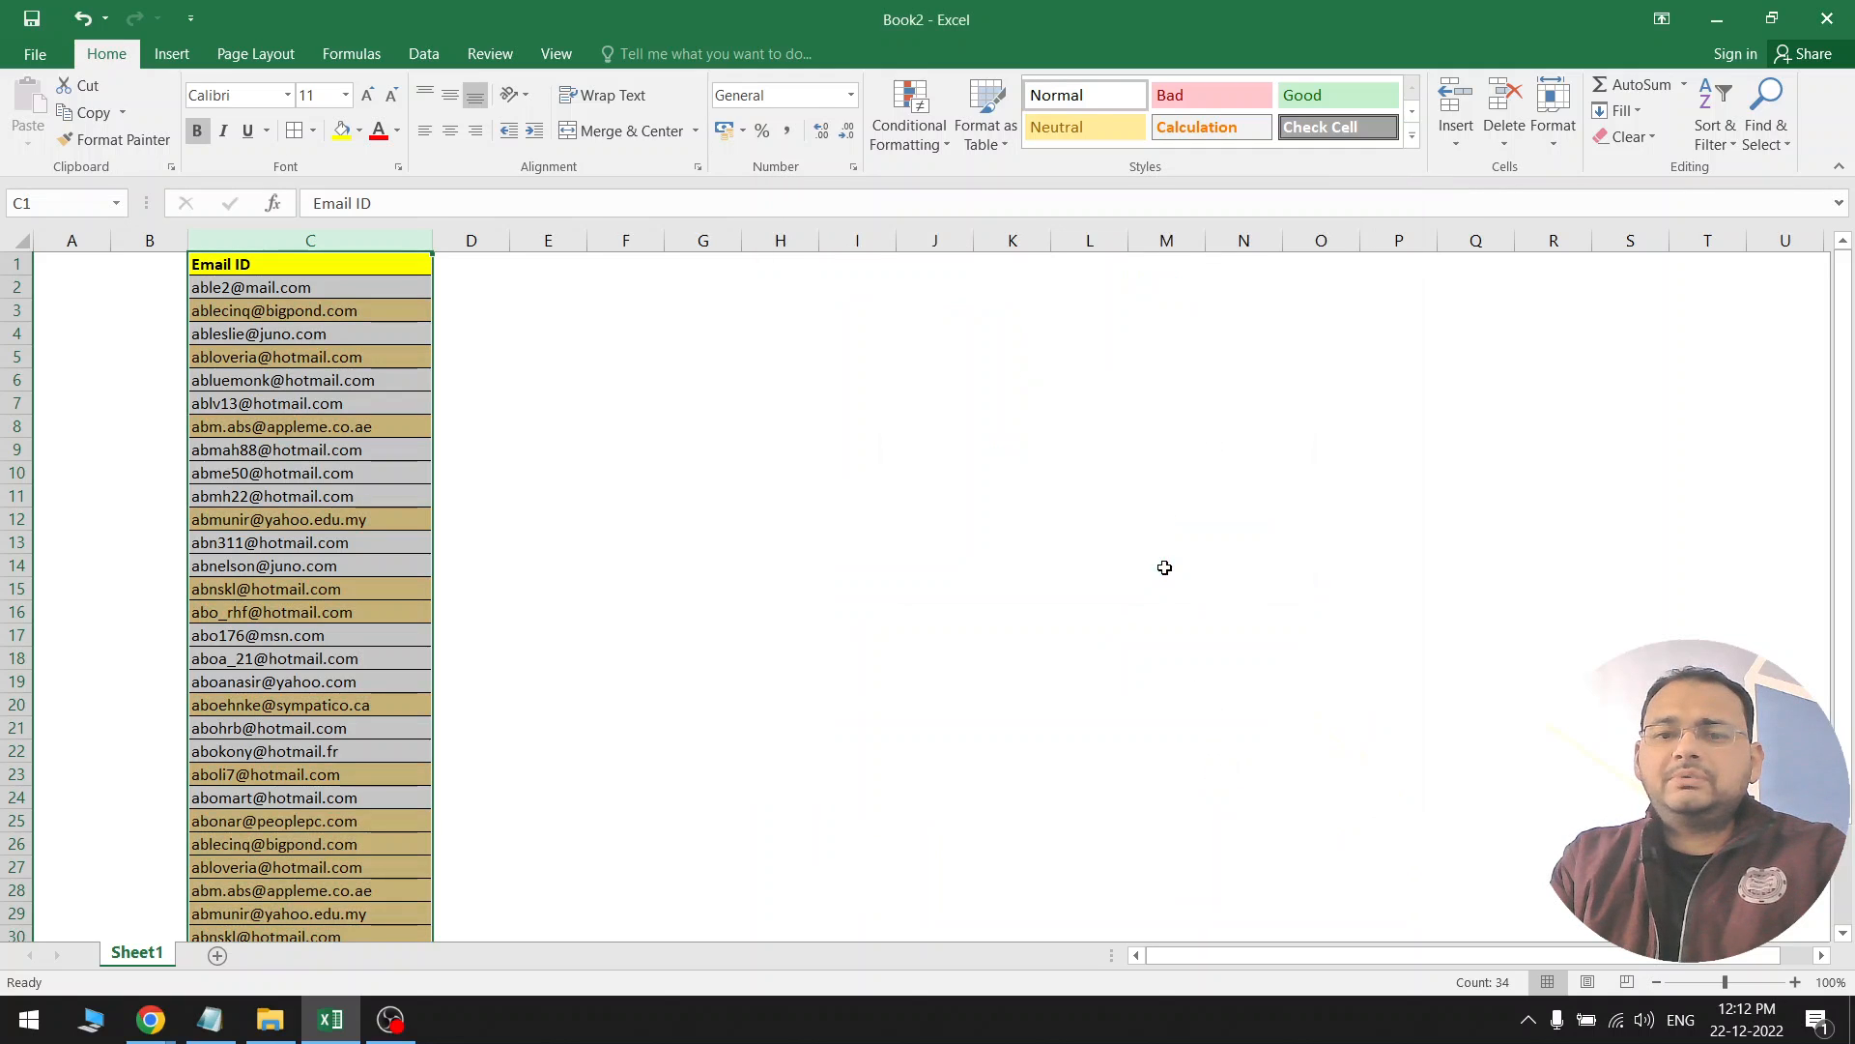
left_click(483, 470)
left_click(337, 317)
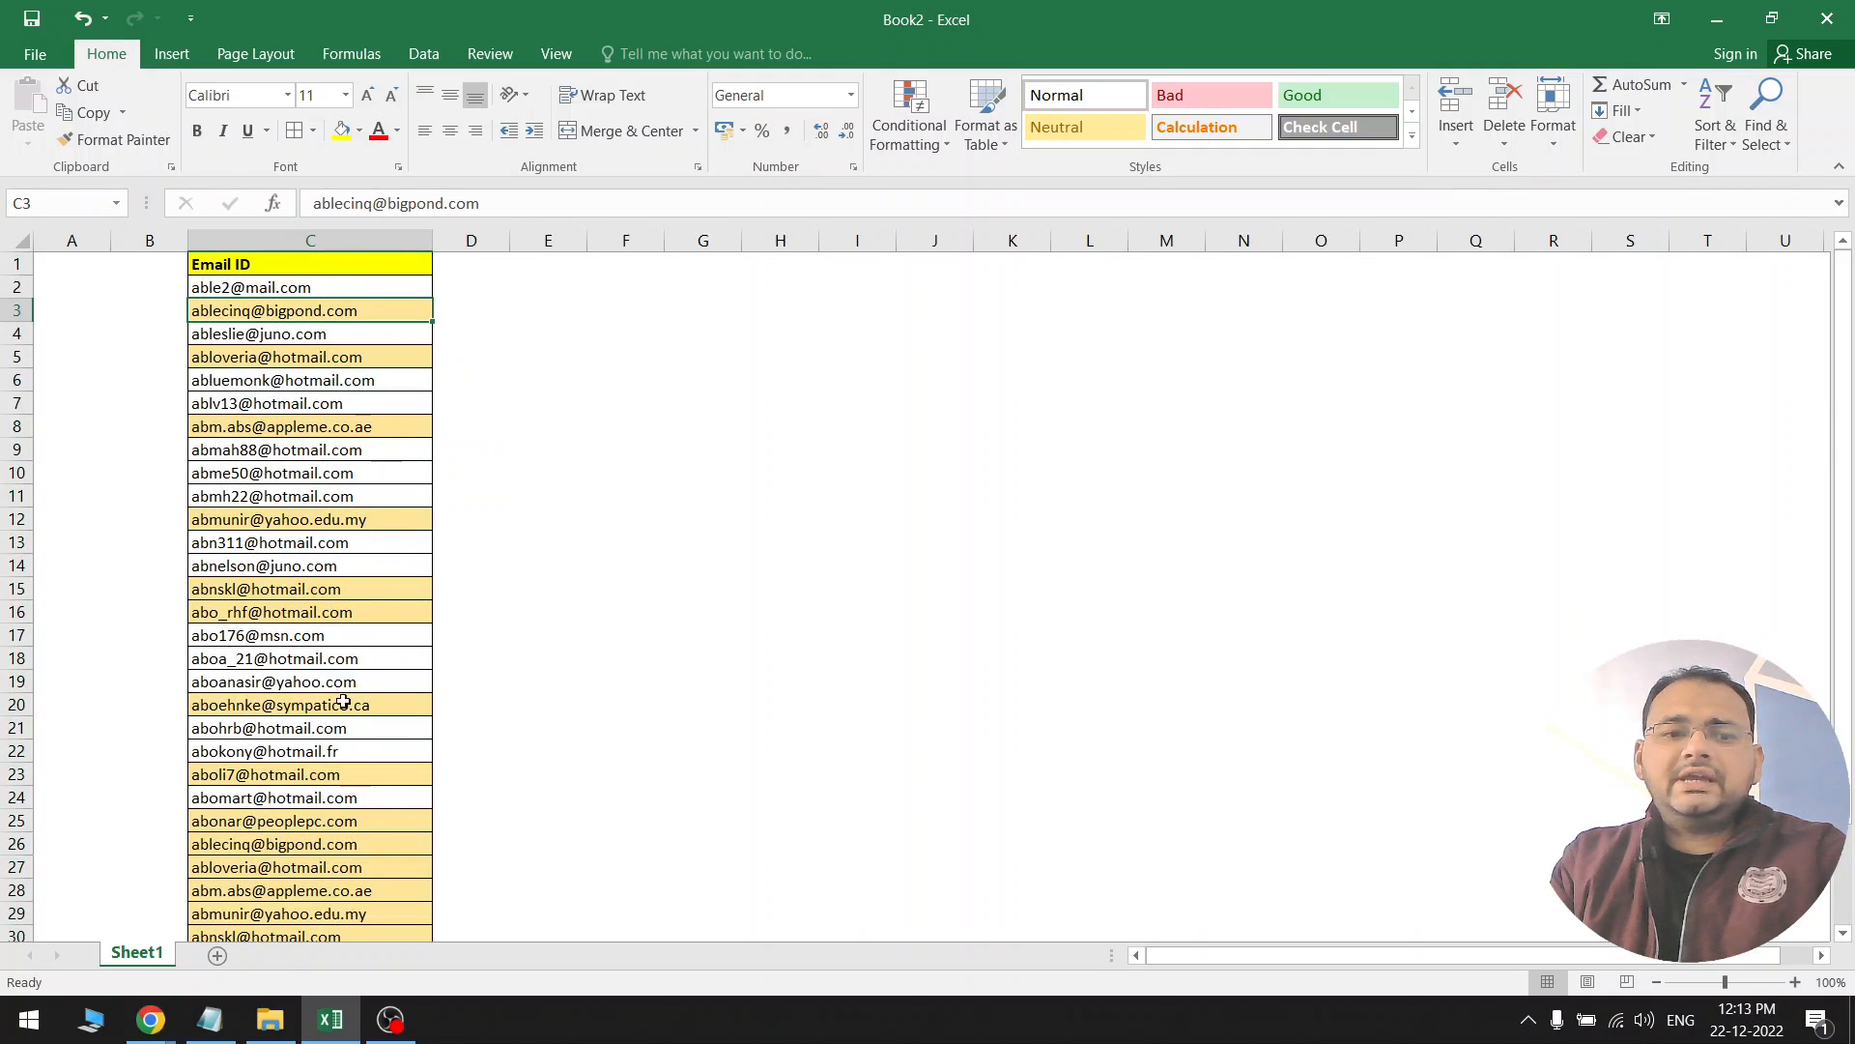
Copy column C and paste it into column G with its highlighting
left_click(351, 802)
scroll(352, 814, "down", 5)
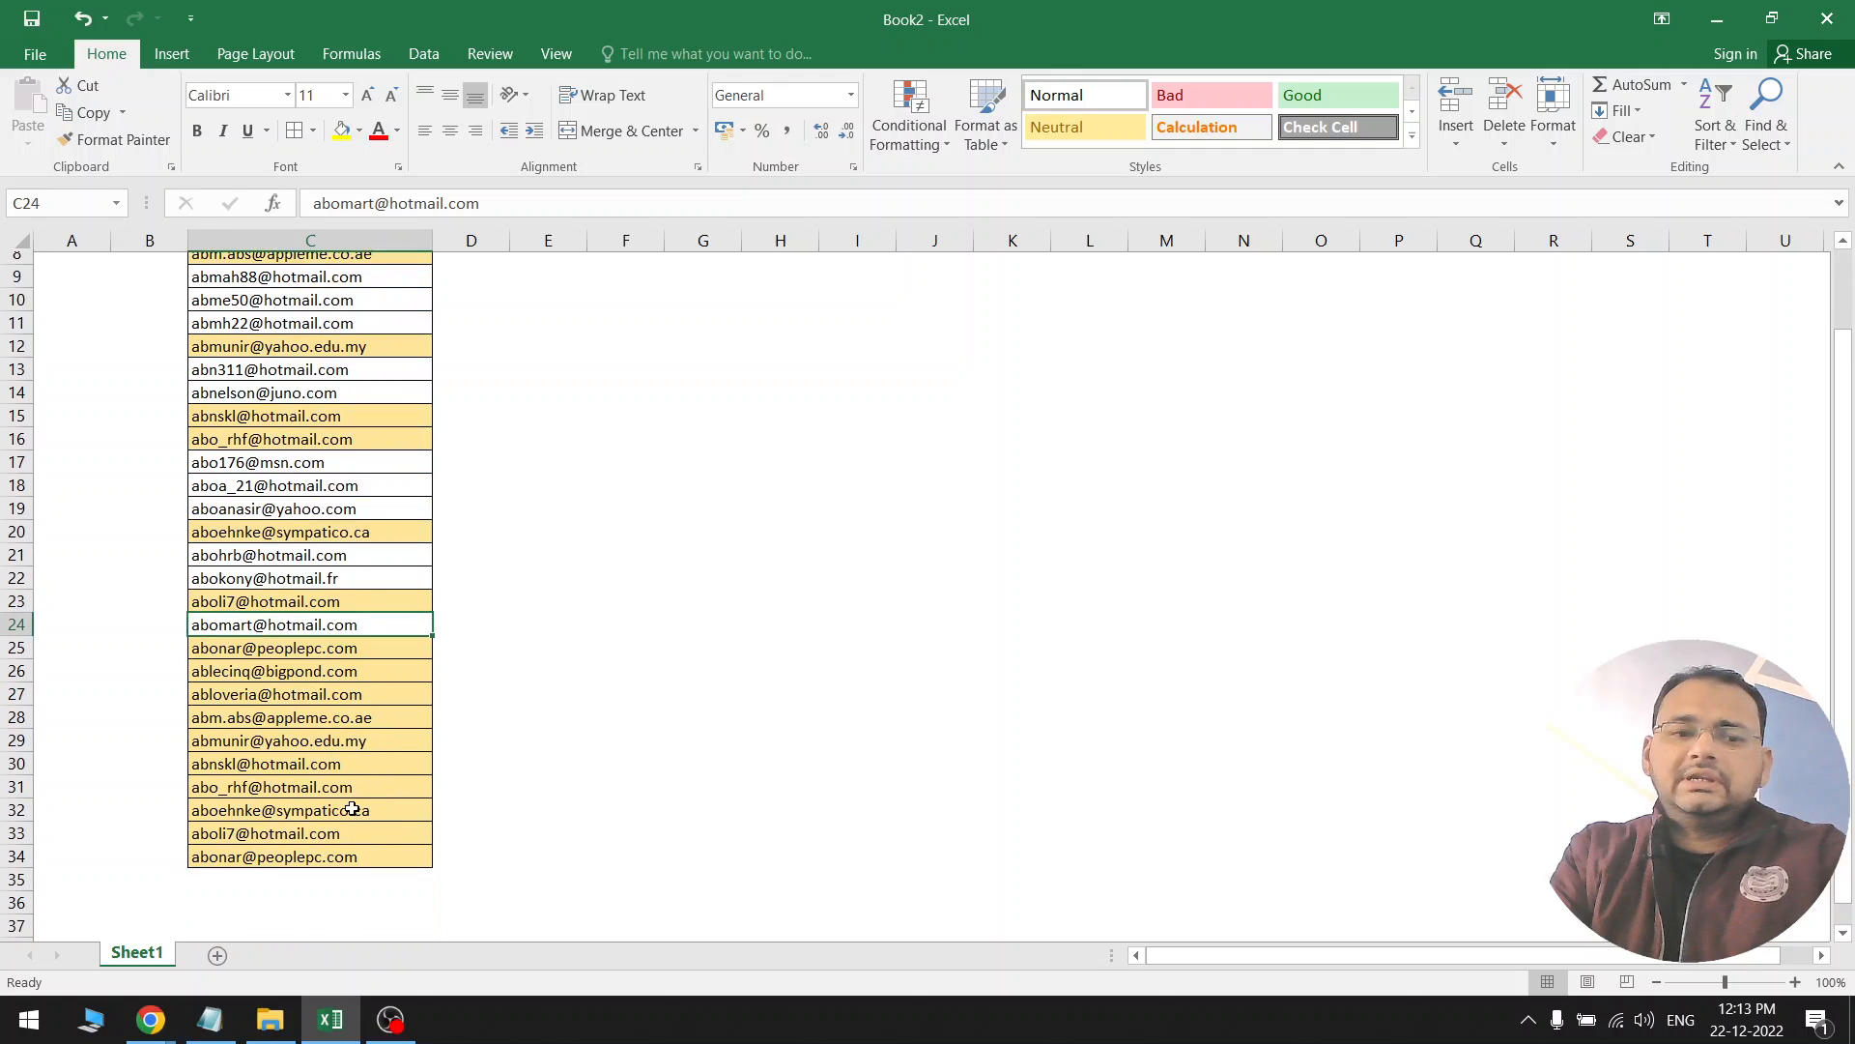
scroll(352, 809, "up", 6)
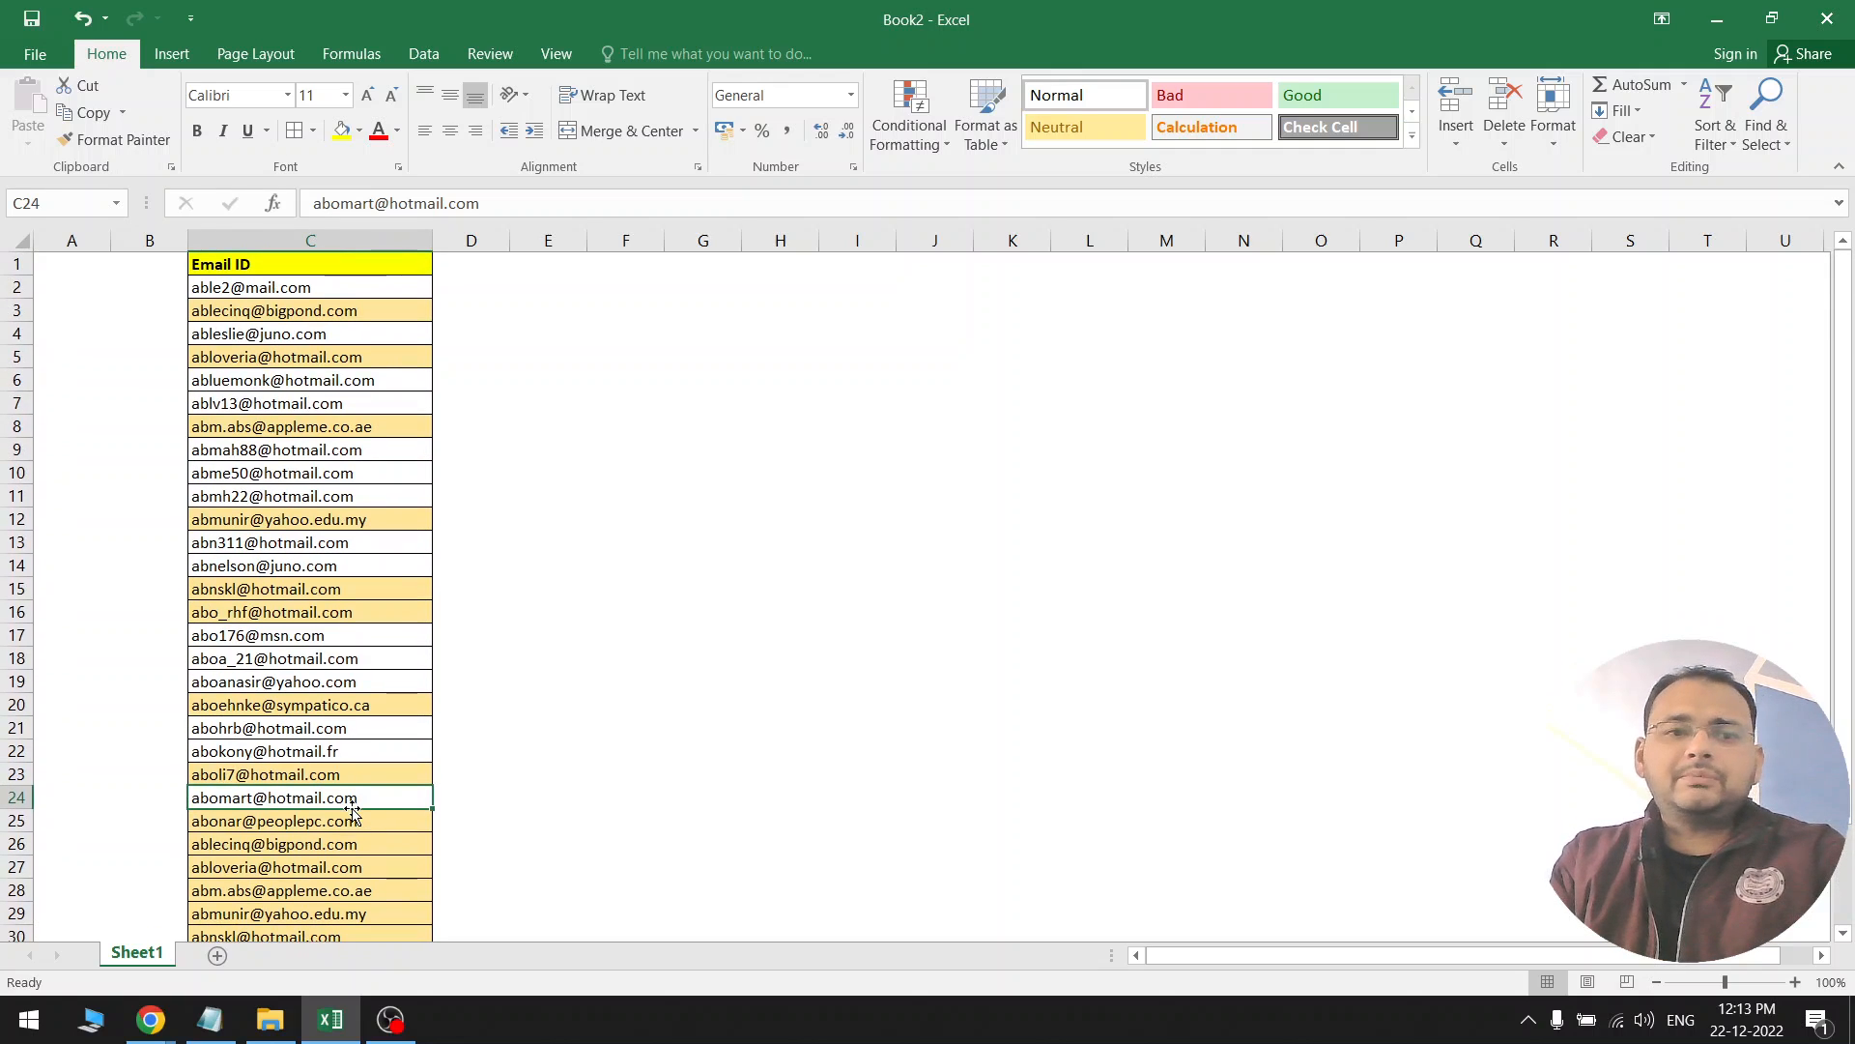
left_click(358, 246)
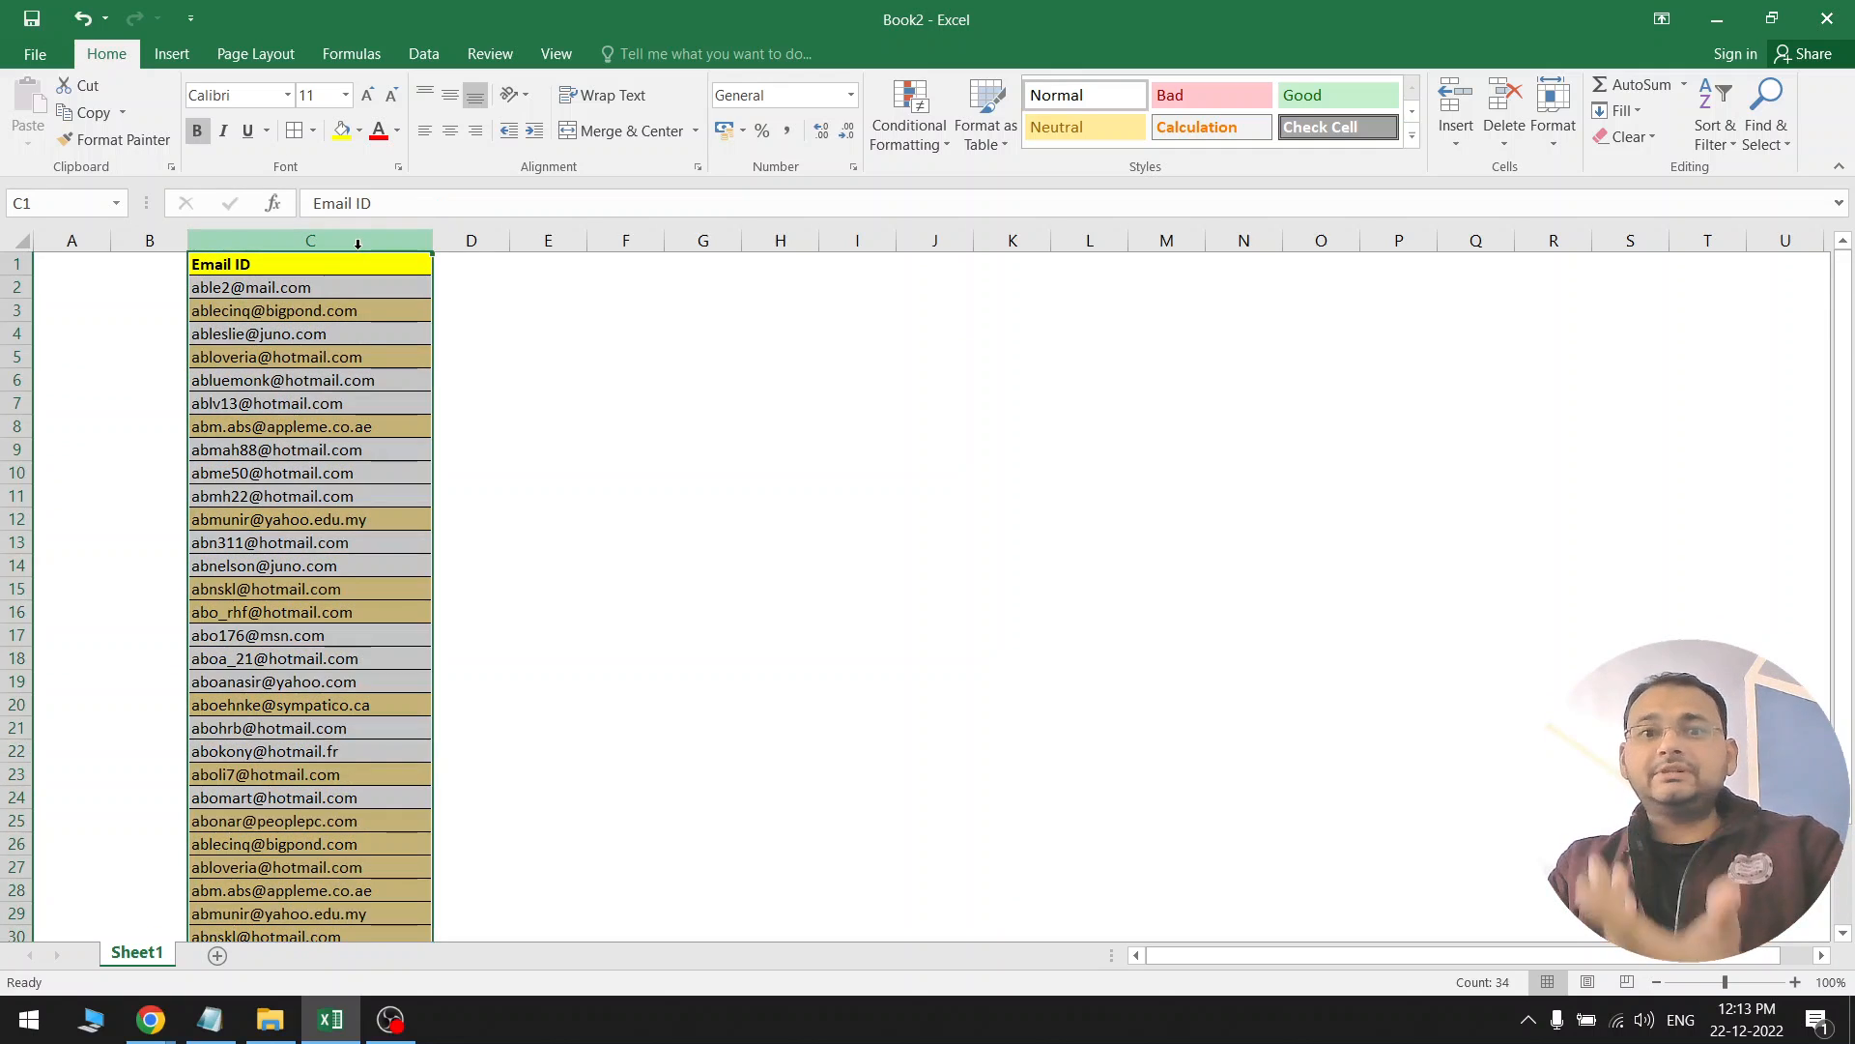
key("ctrl+c")
key("shift+Right")
key("shift+Right")
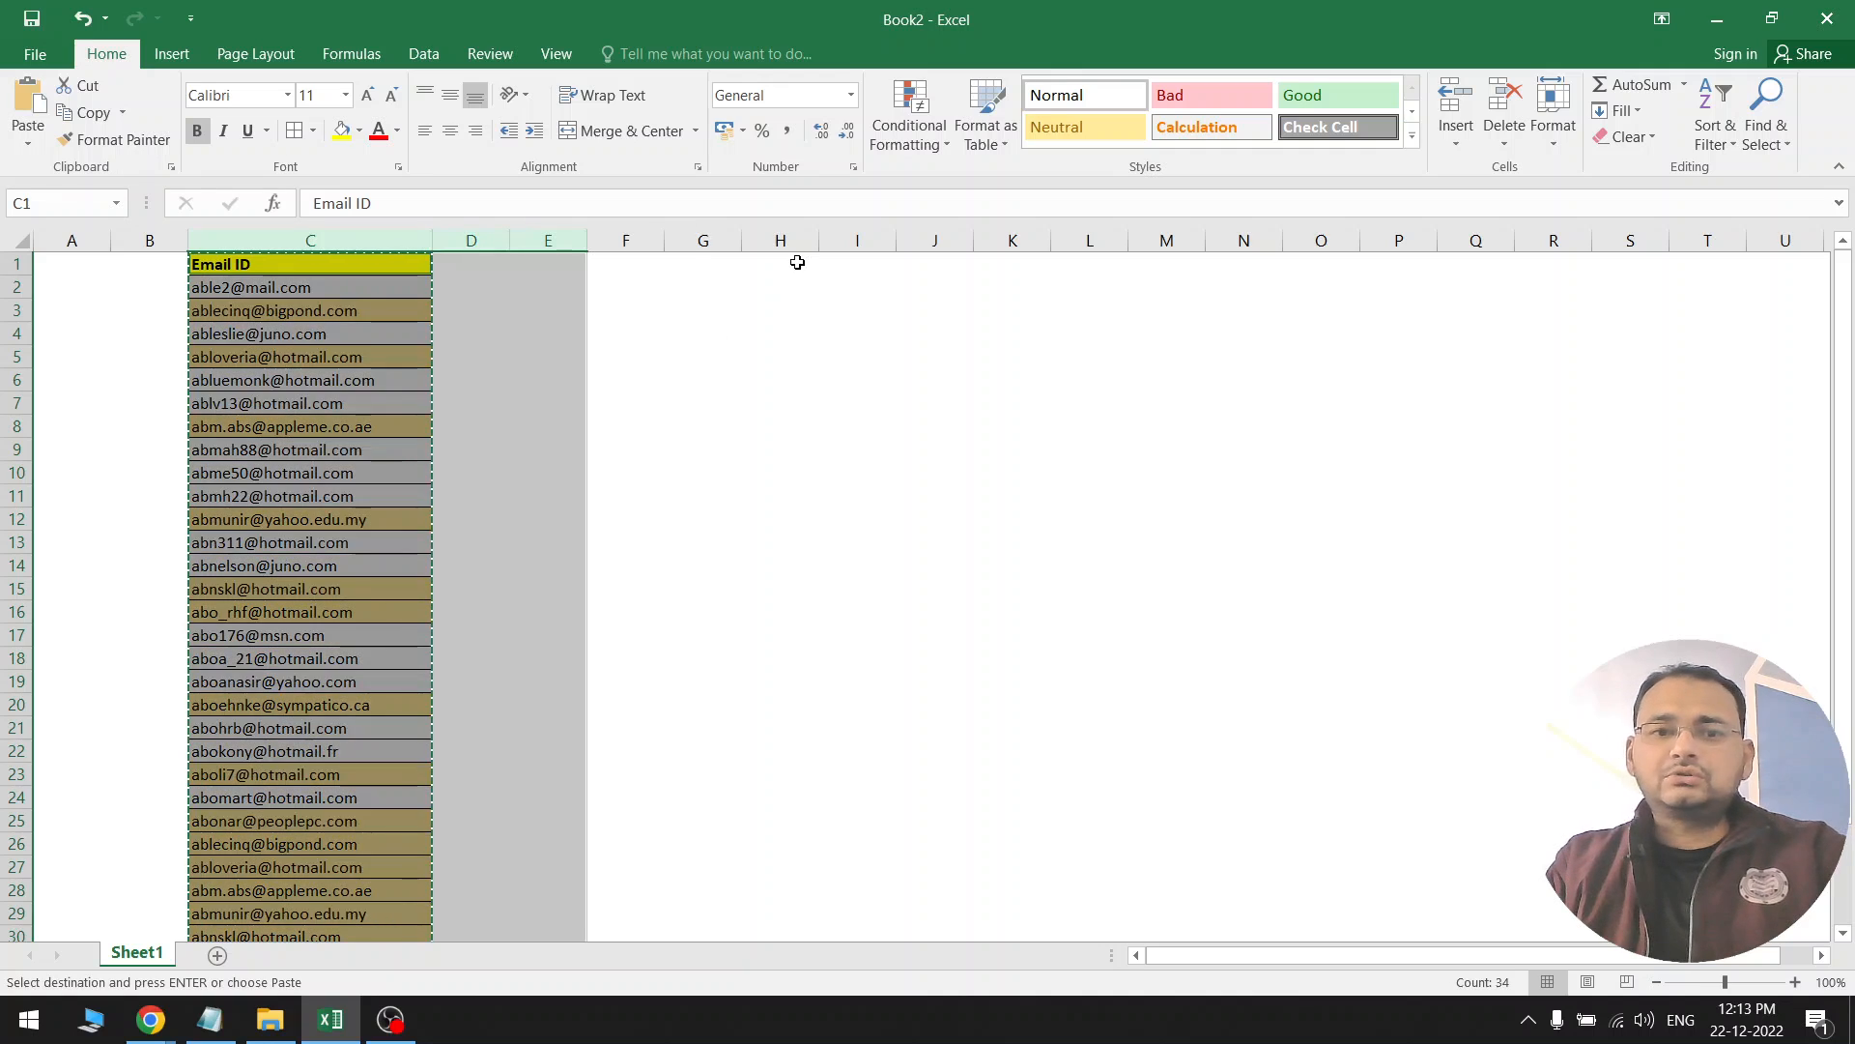
left_click(384, 257)
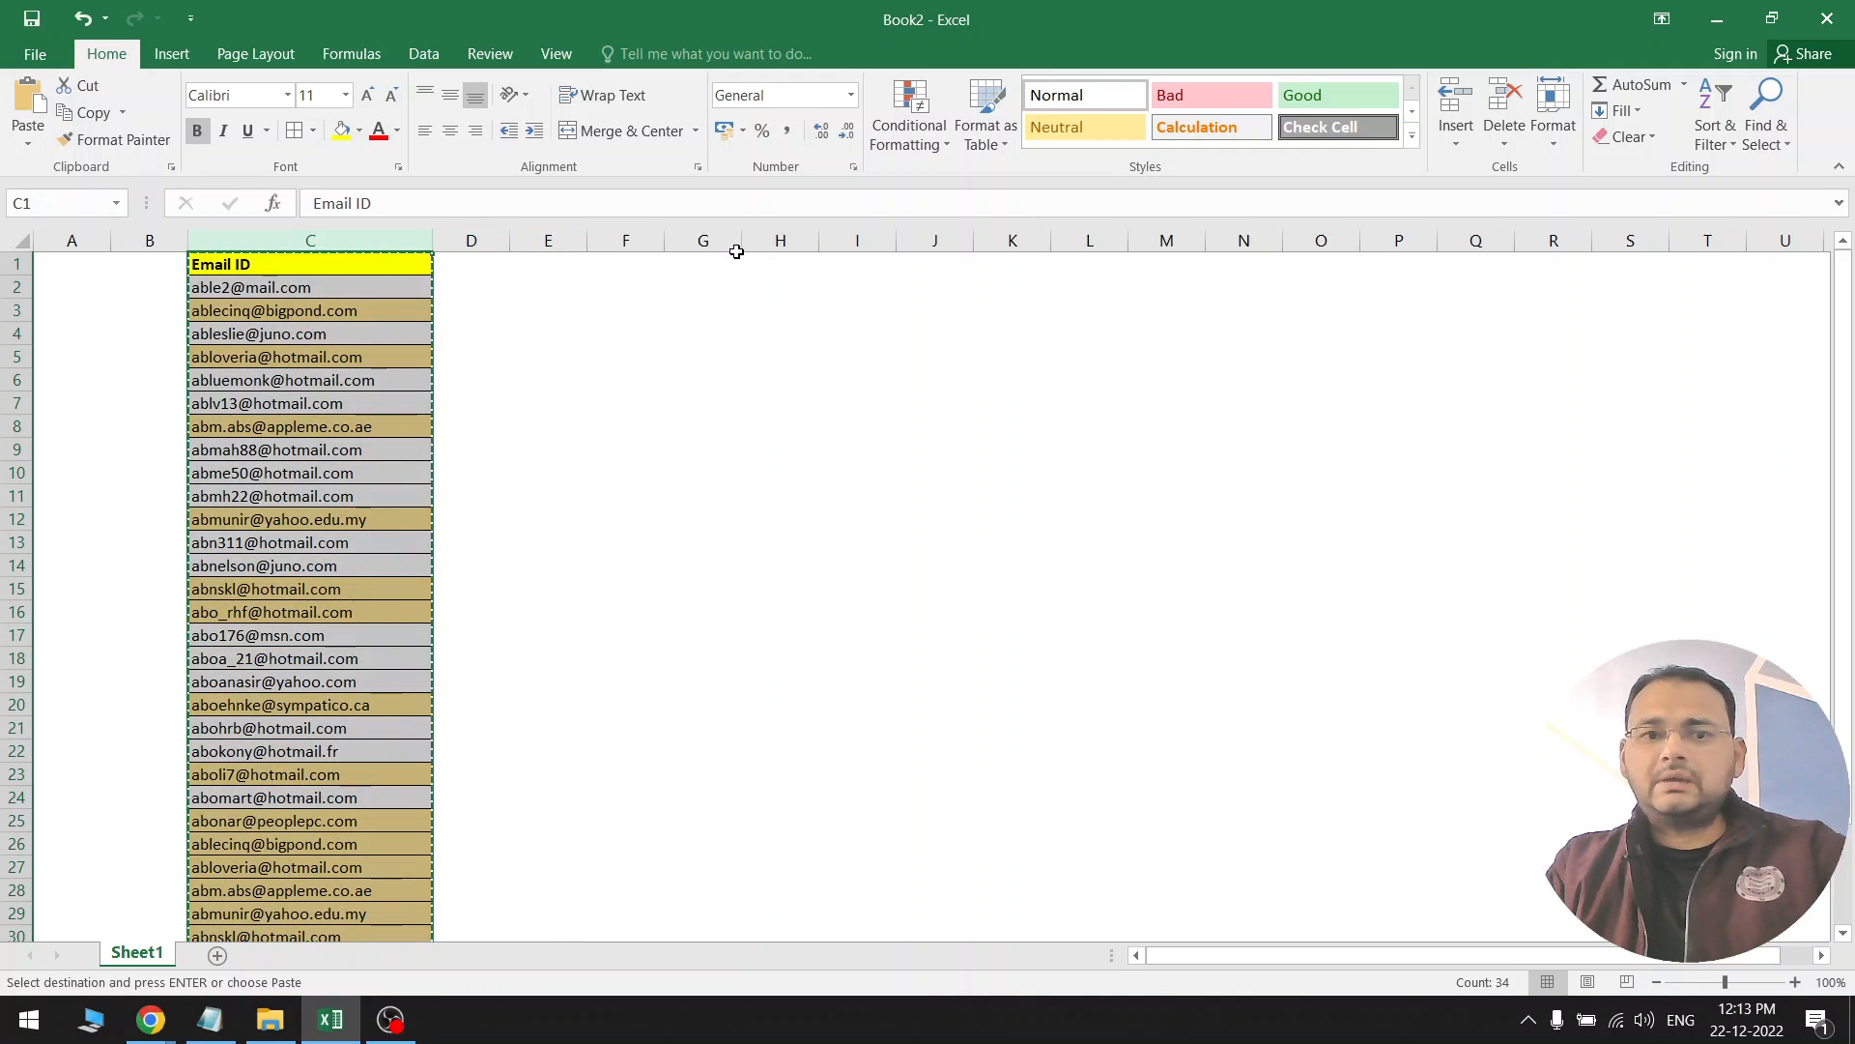
left_click(723, 240)
key("ctrl+v")
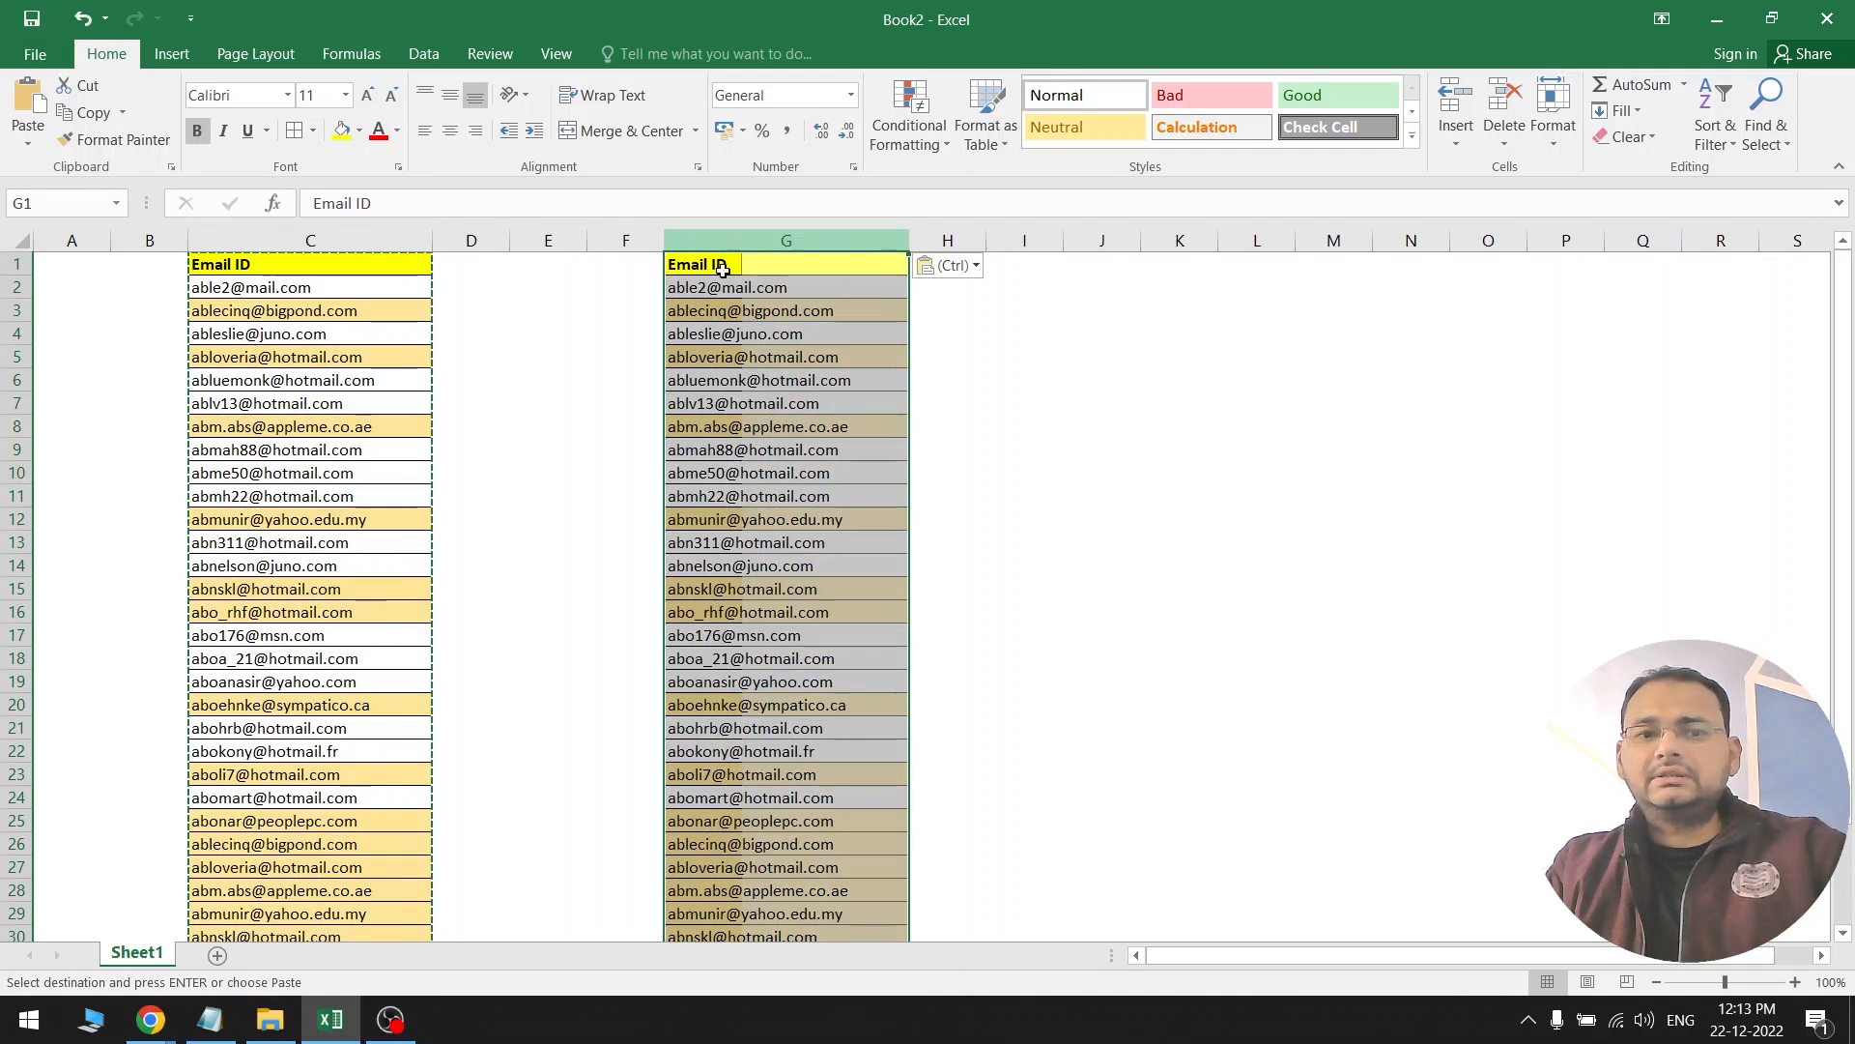
key("Escape")
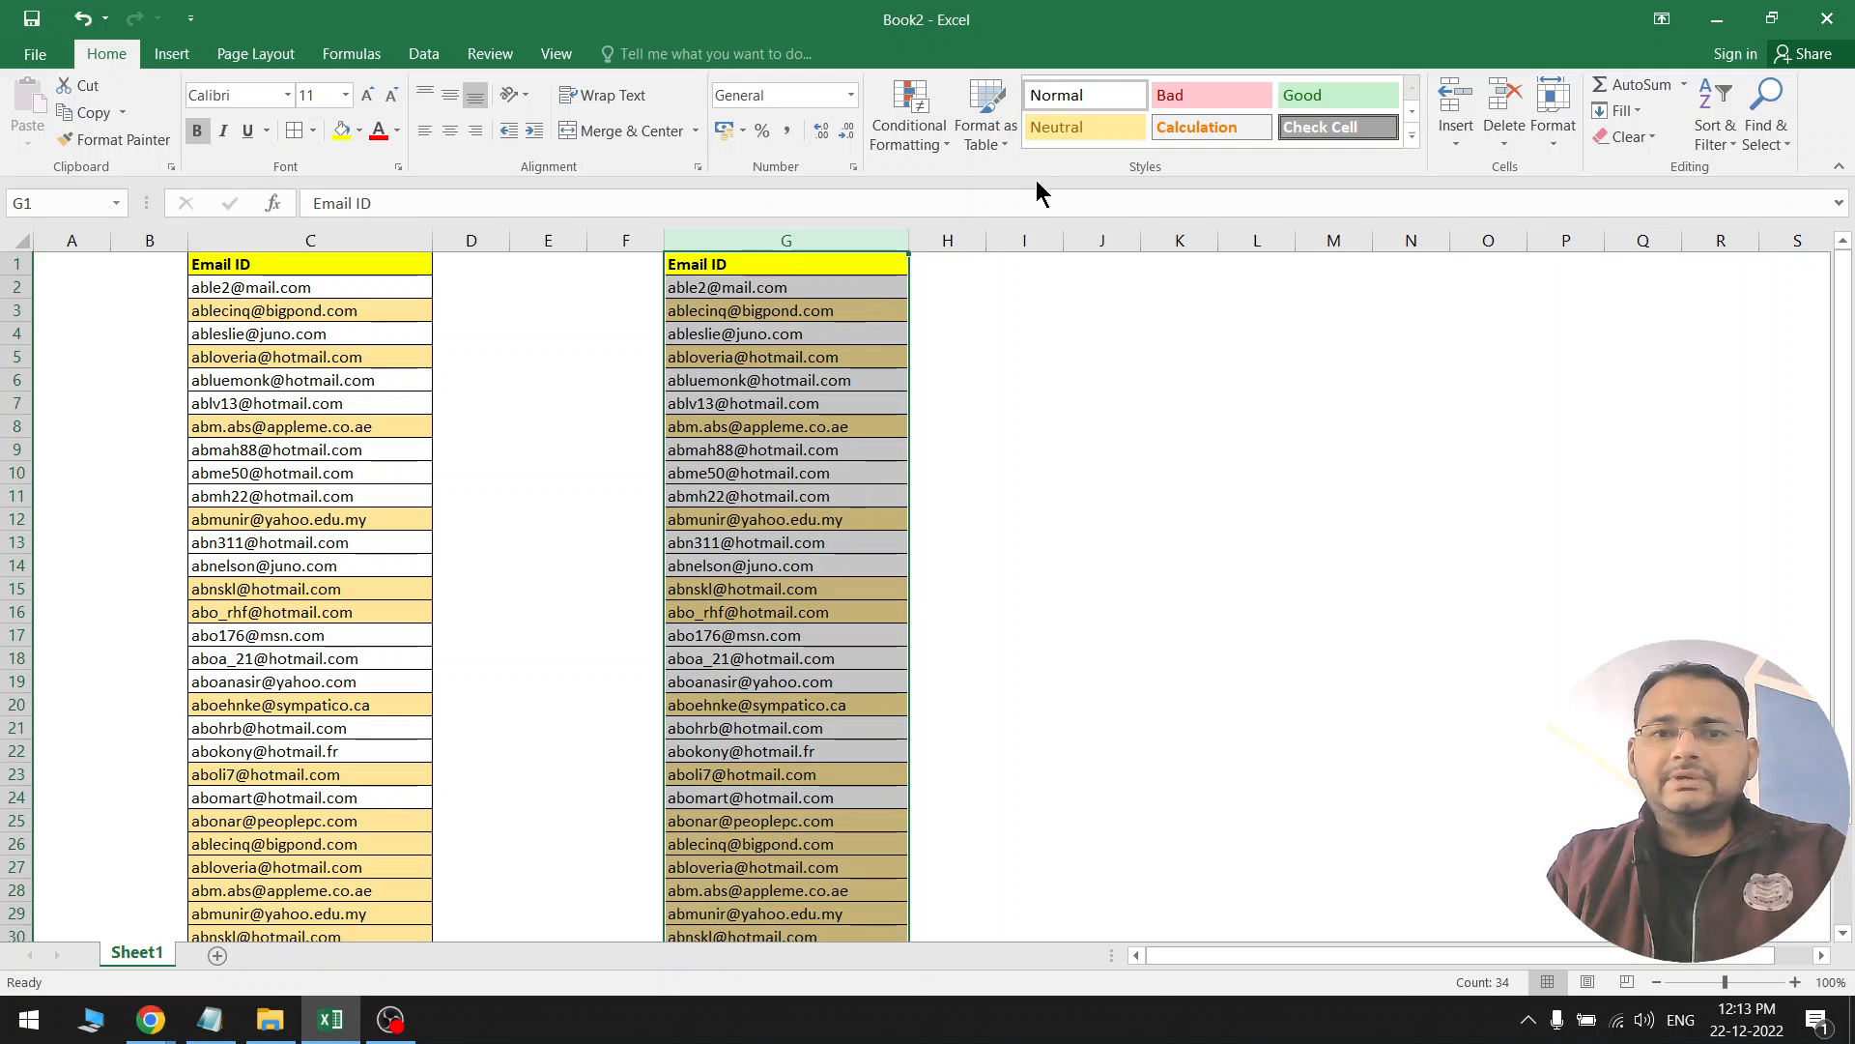
Clear the conditional formatting rules from the selected column G
left_click(939, 130)
mouse_move(965, 460)
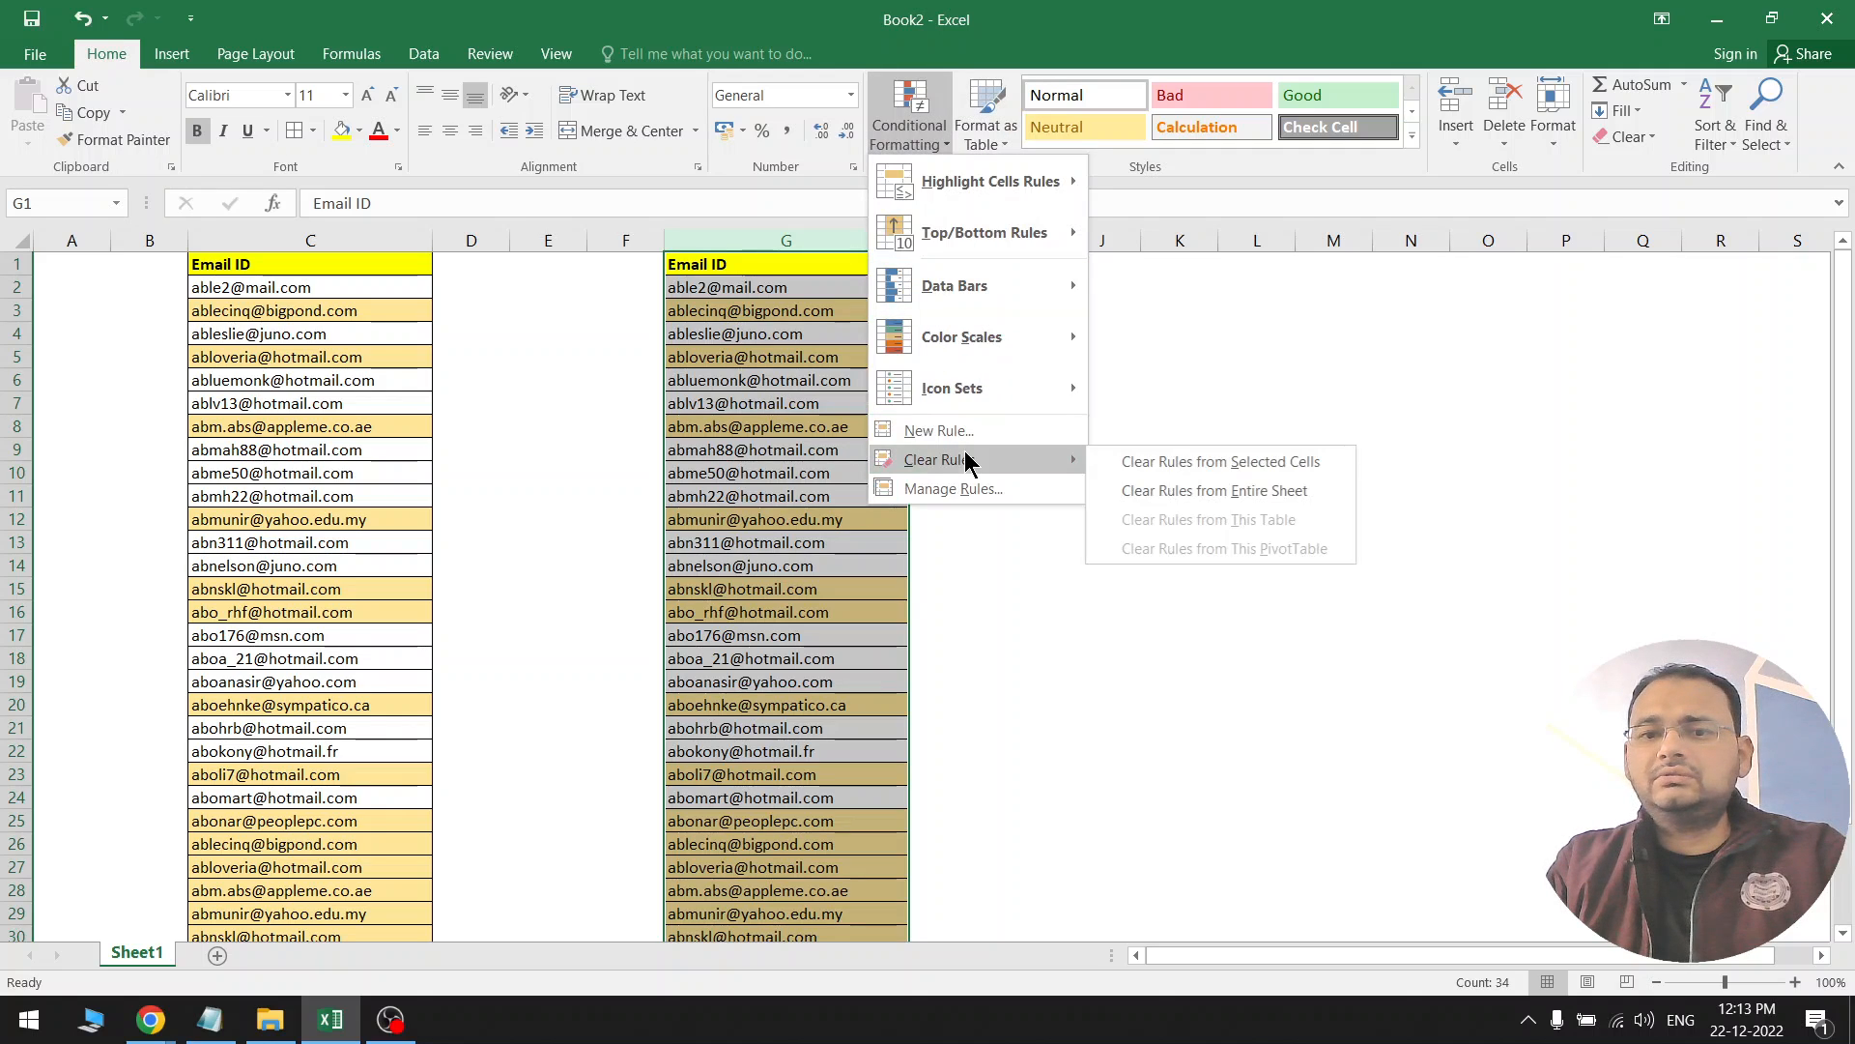
left_click(1198, 464)
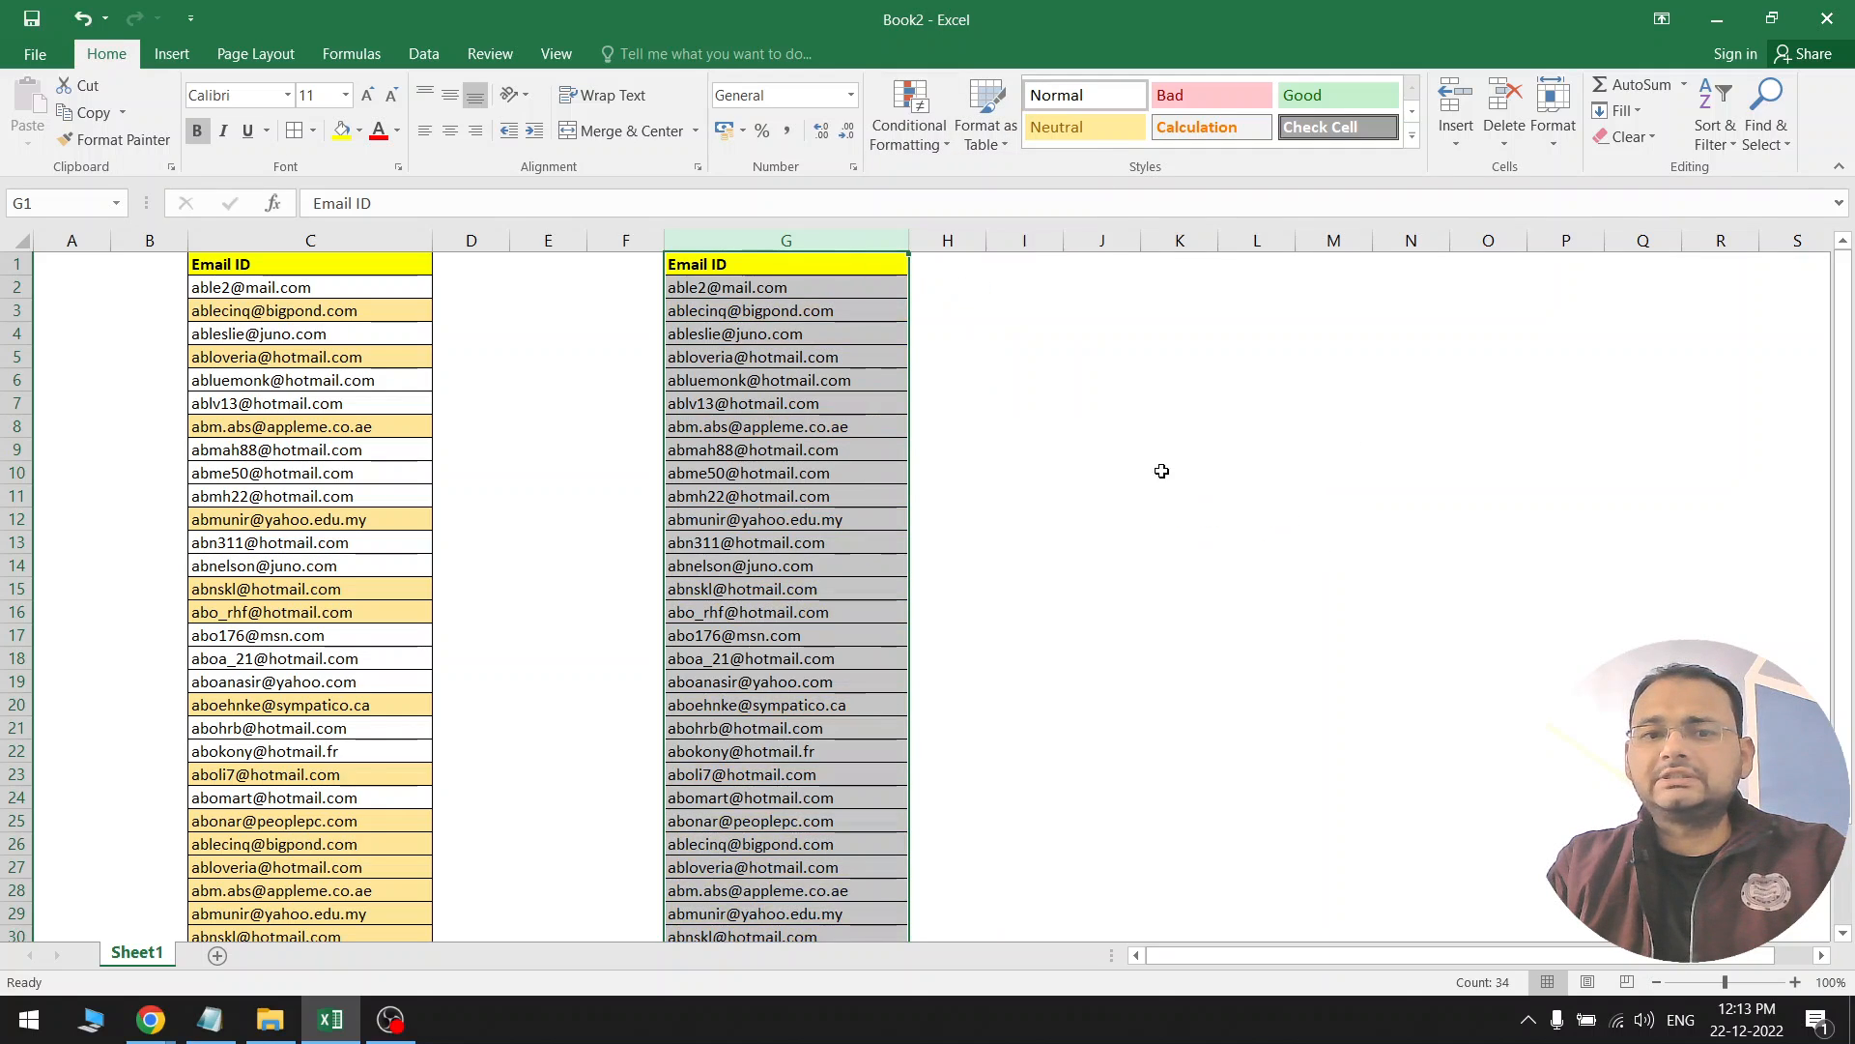
left_click_drag(776, 299, 828, 917)
left_click_drag(247, 378, 447, 744)
left_click_drag(753, 296, 773, 520)
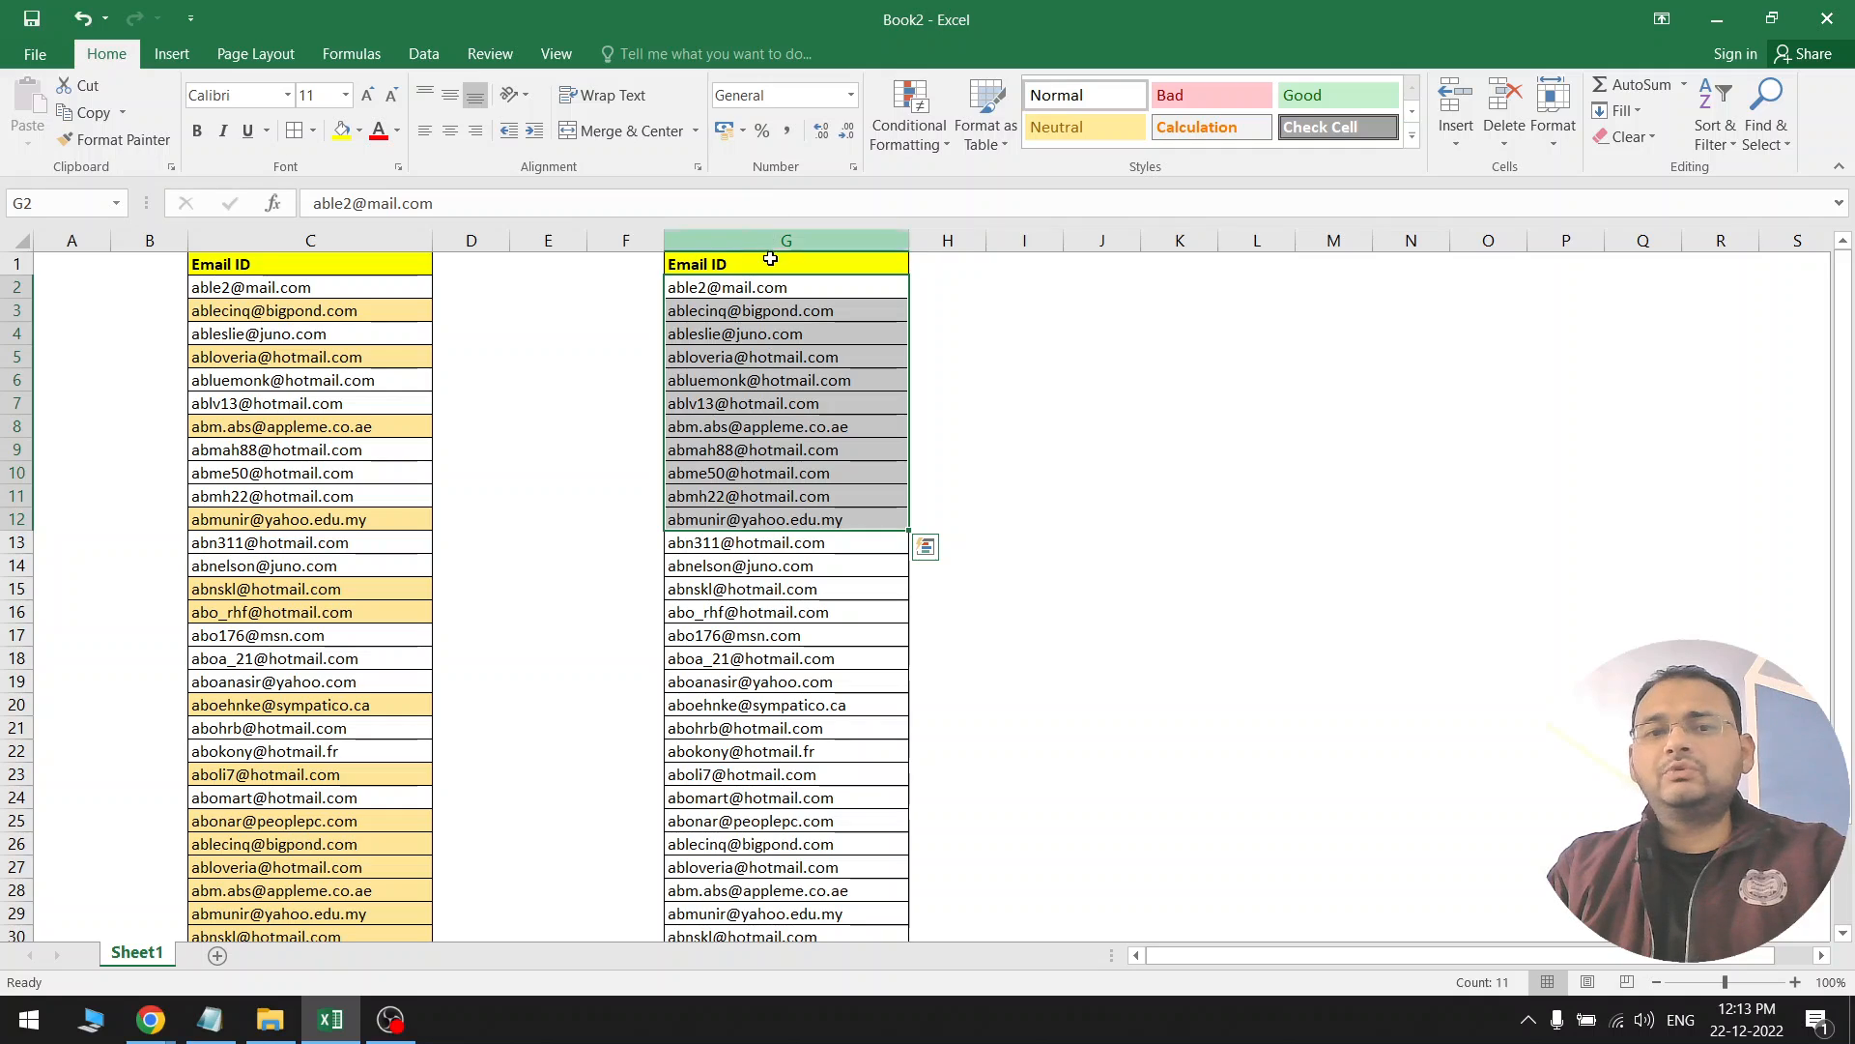
left_click(771, 241)
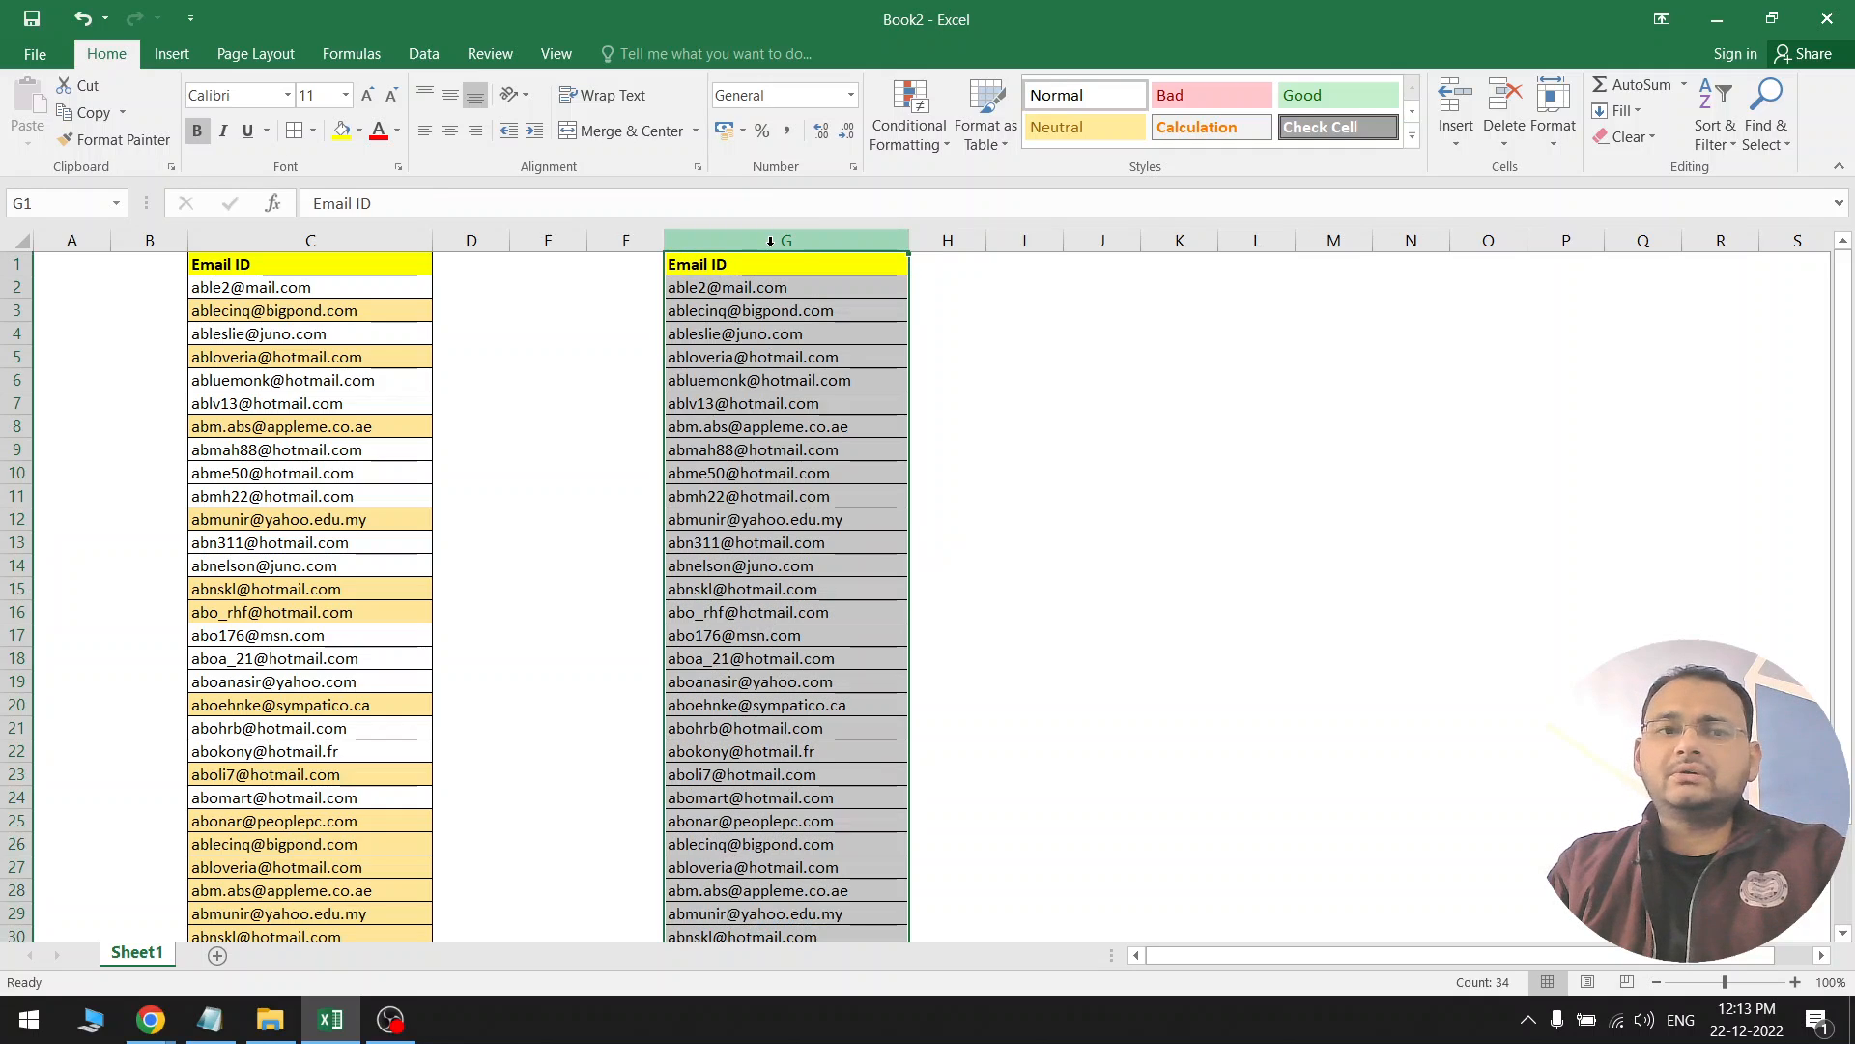
Run Remove Duplicates on column G by Email ID, removing 9 and leaving 24 unique emails
left_click(431, 57)
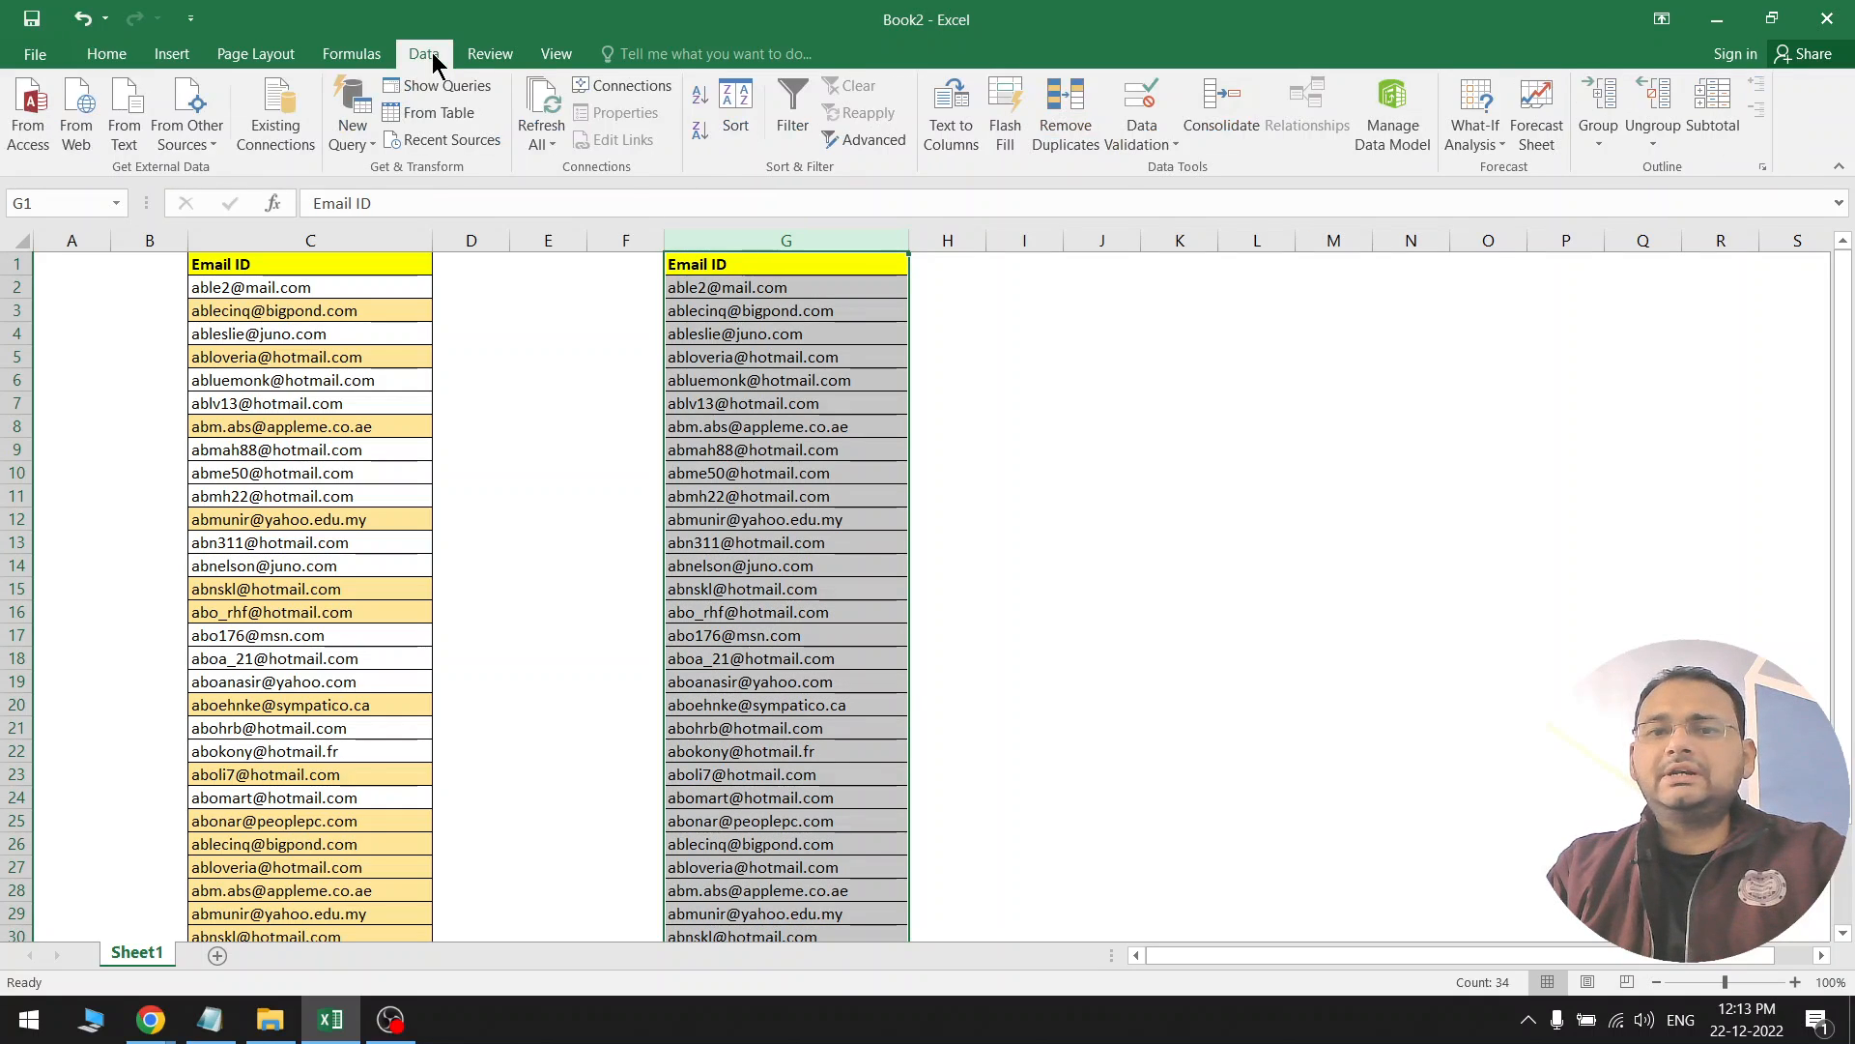
left_click(1065, 106)
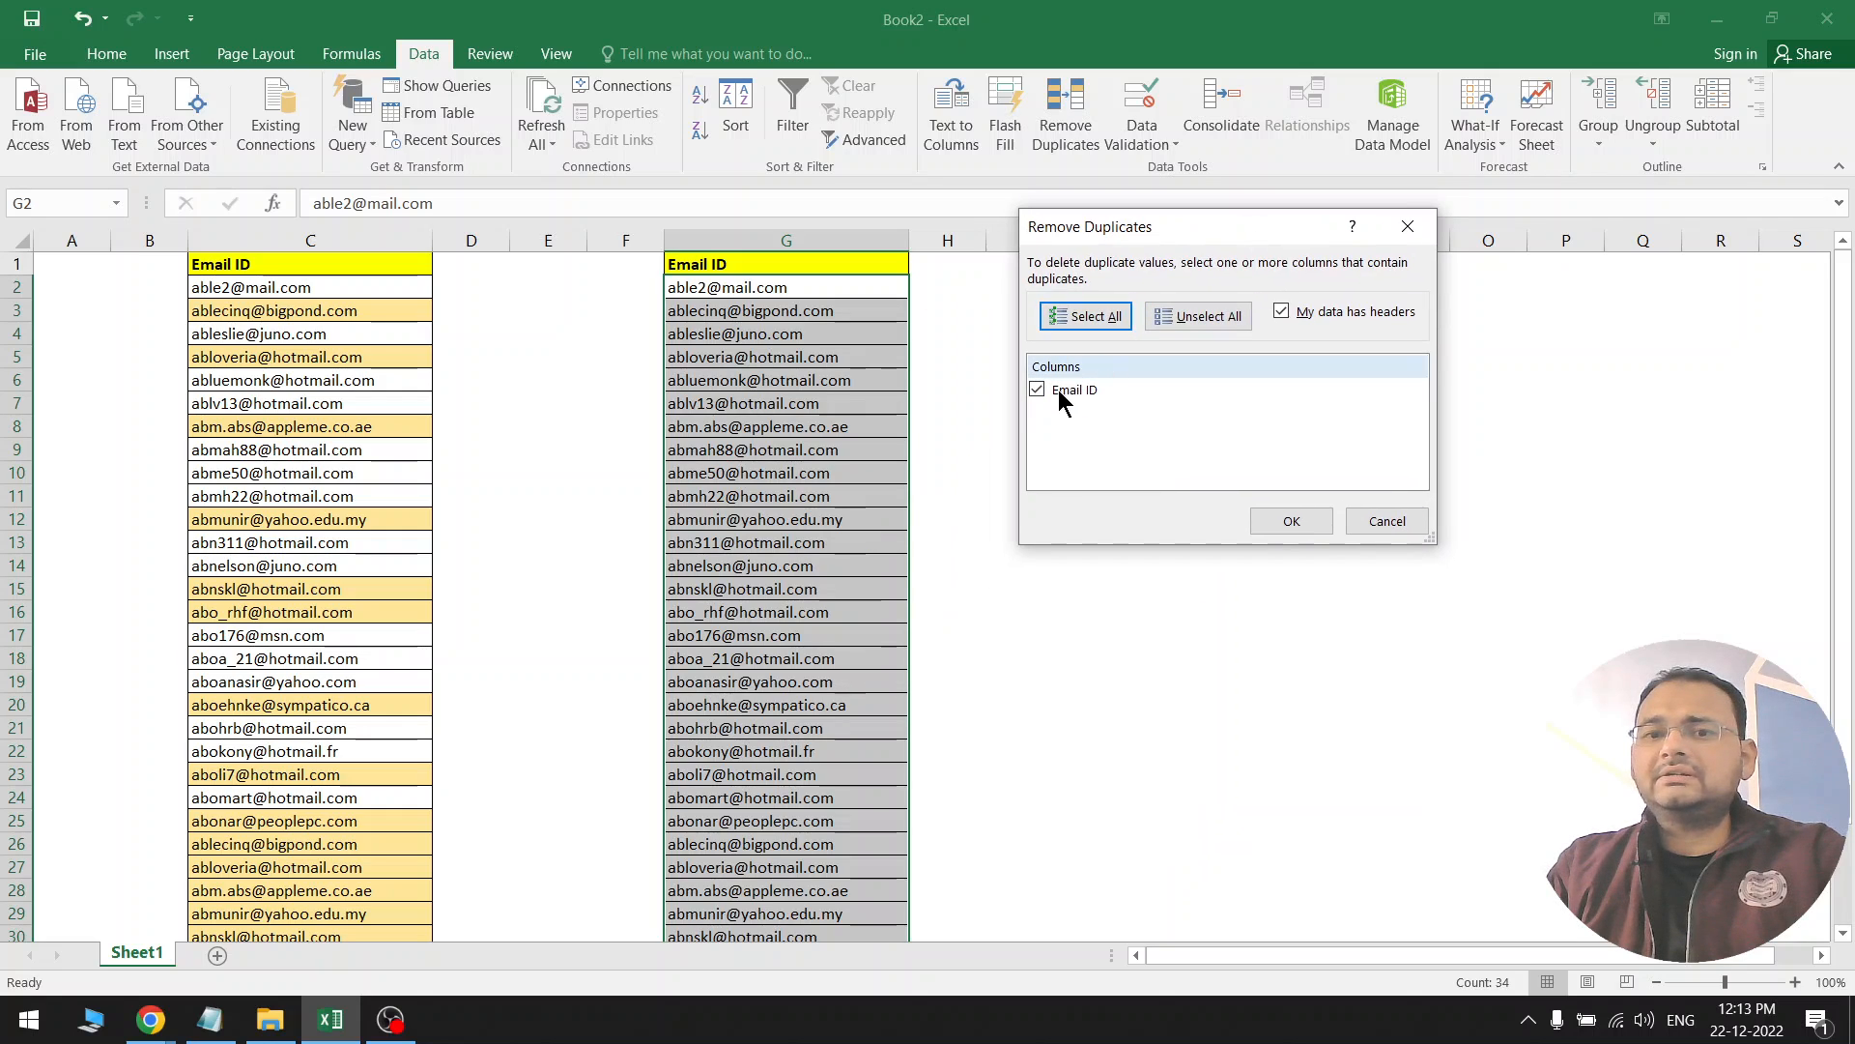
left_click(1038, 390)
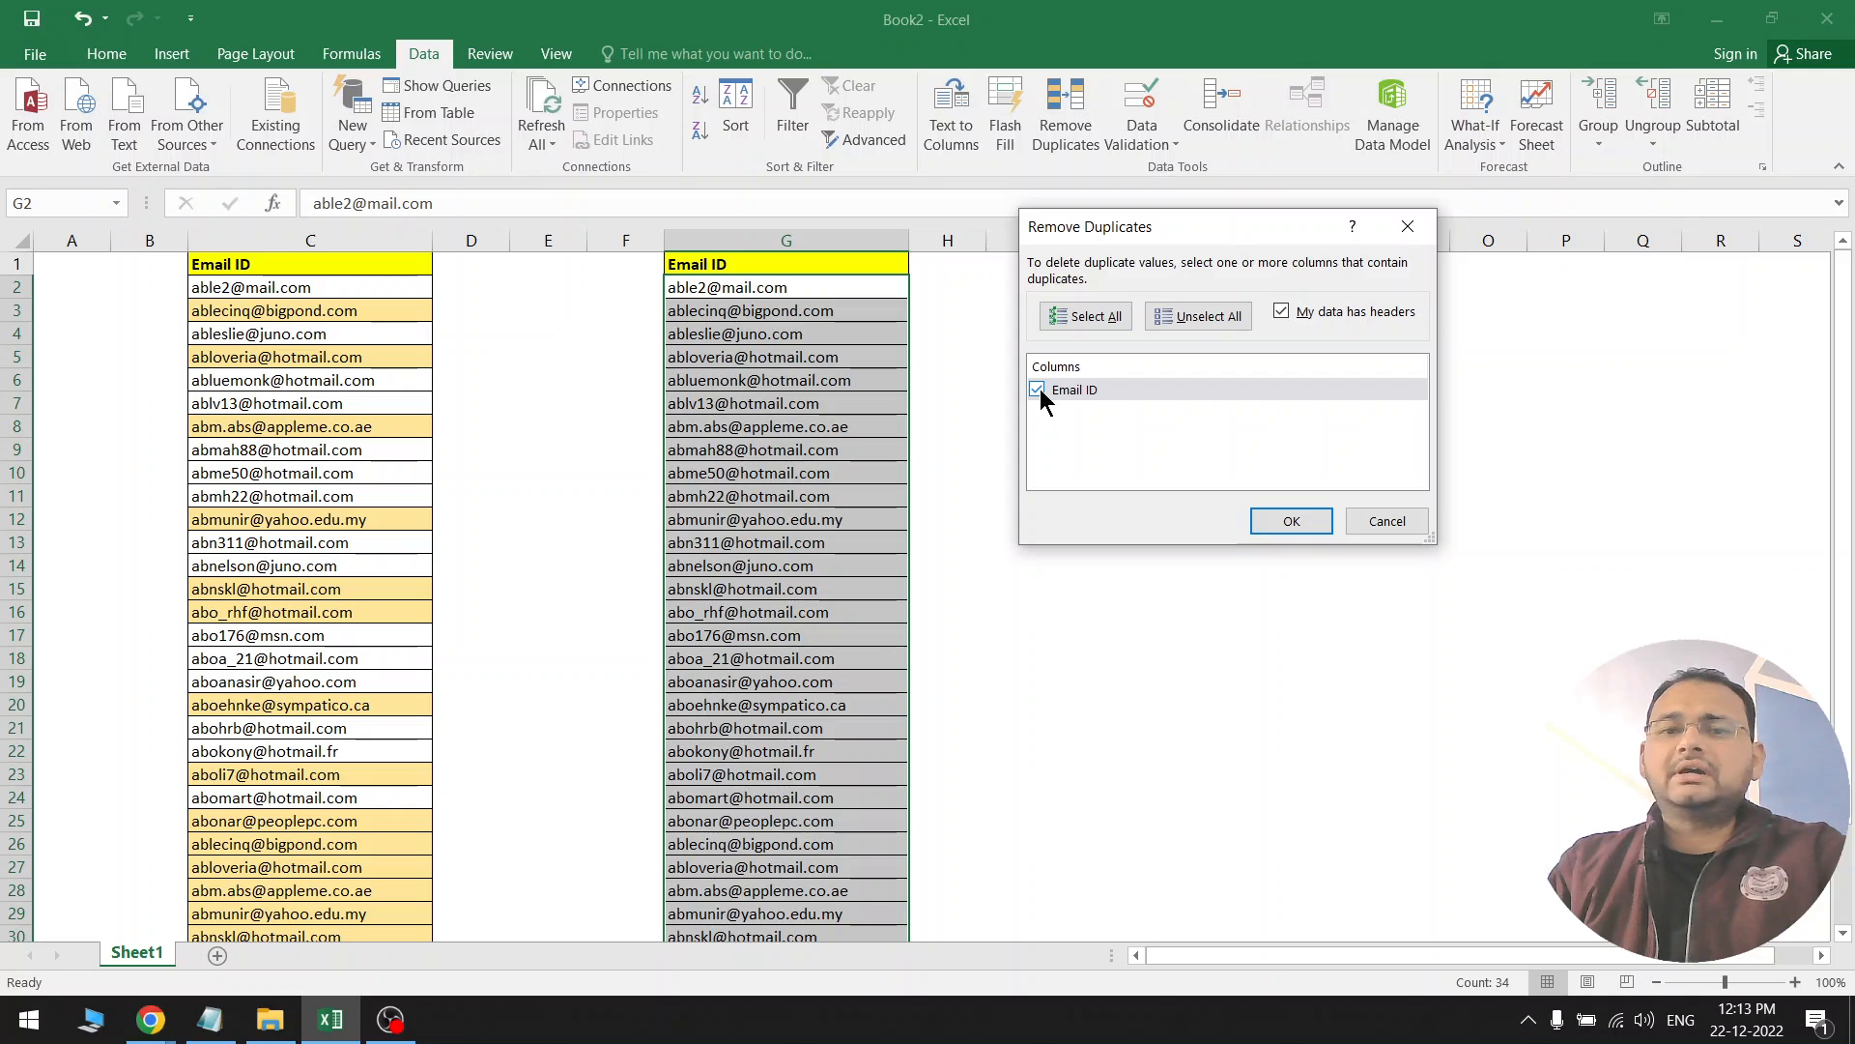
left_click(1037, 389)
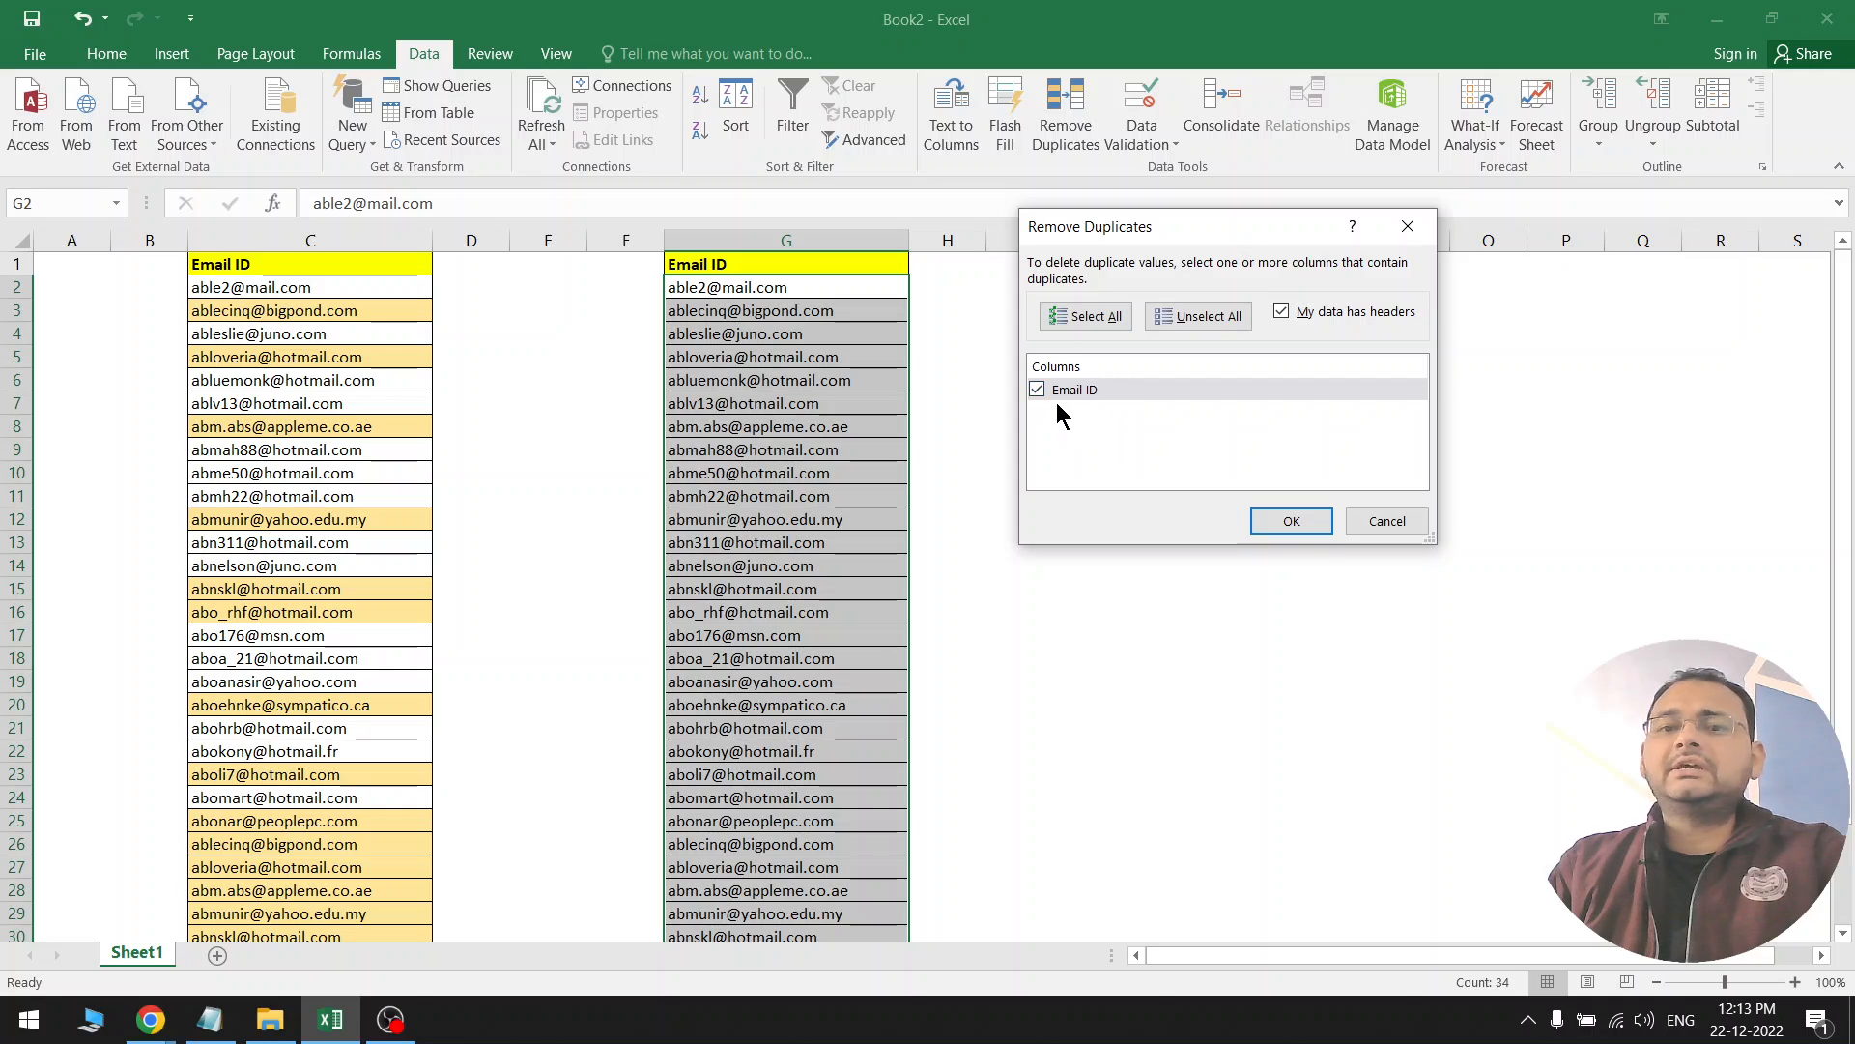
left_click(1295, 522)
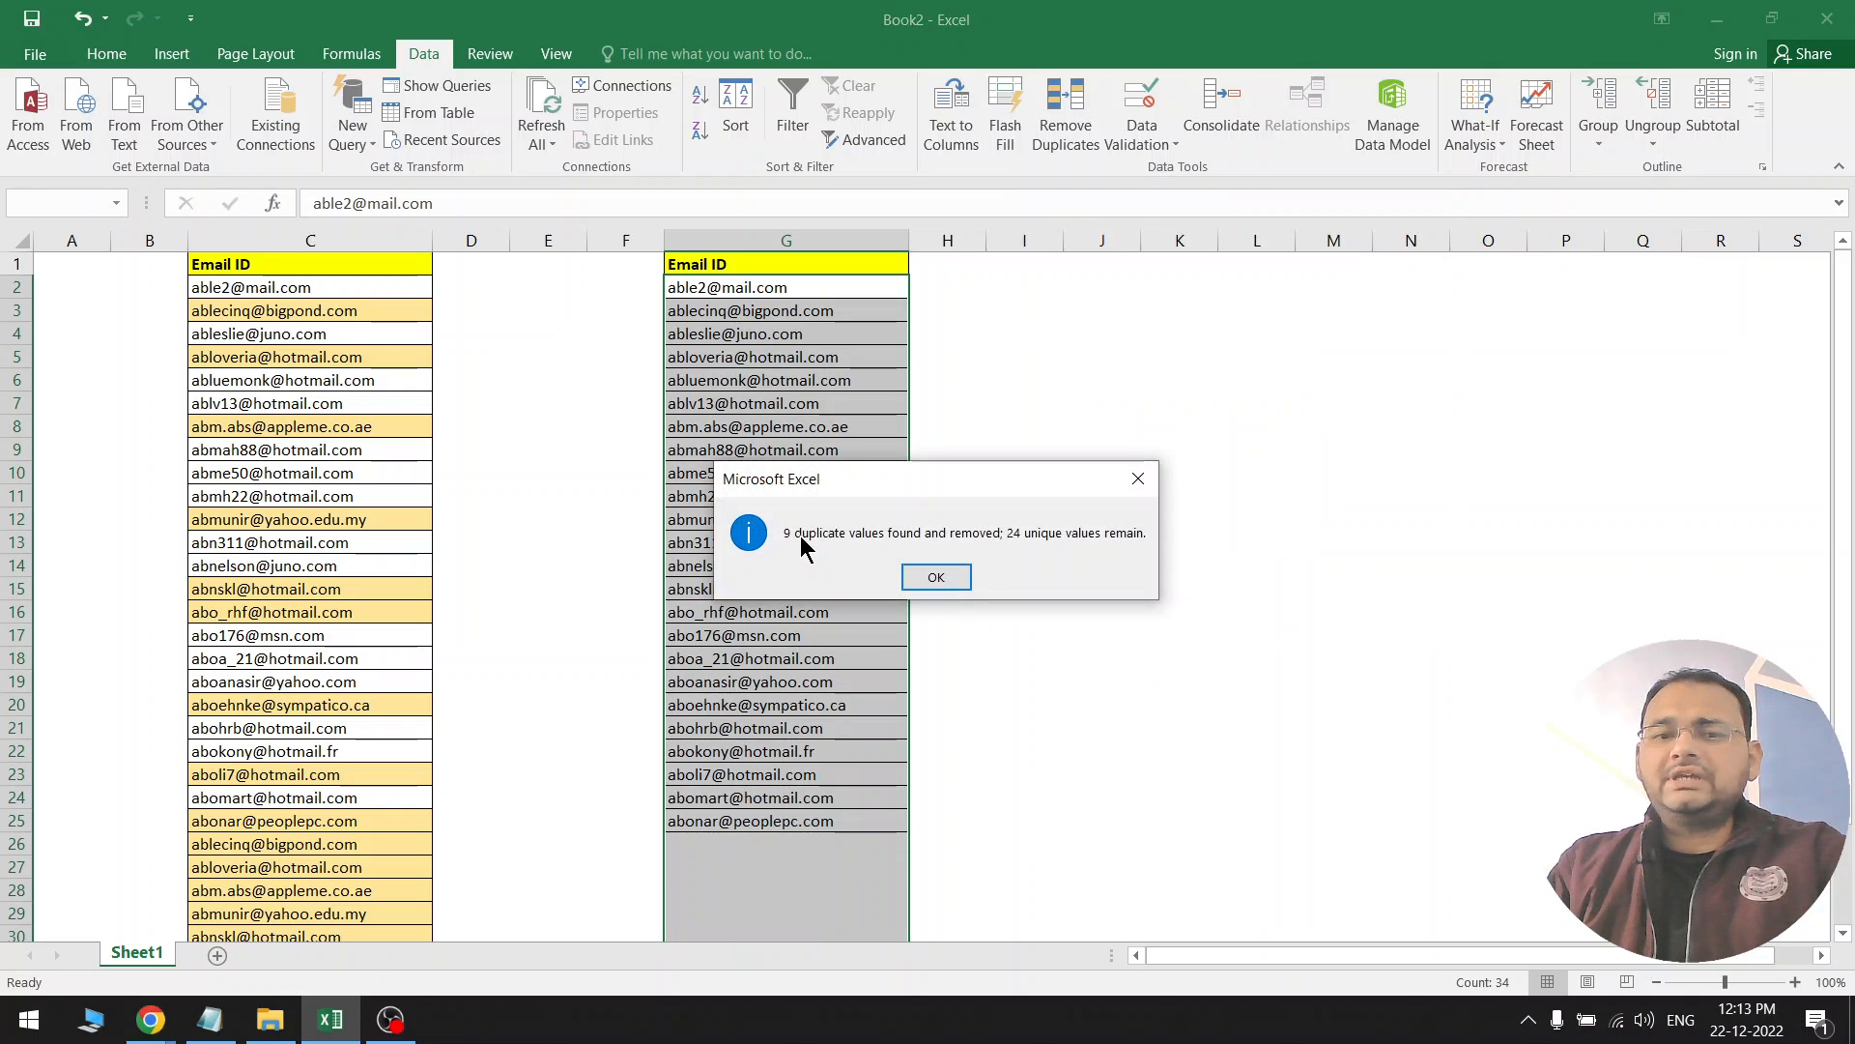
left_click_drag(831, 477, 843, 387)
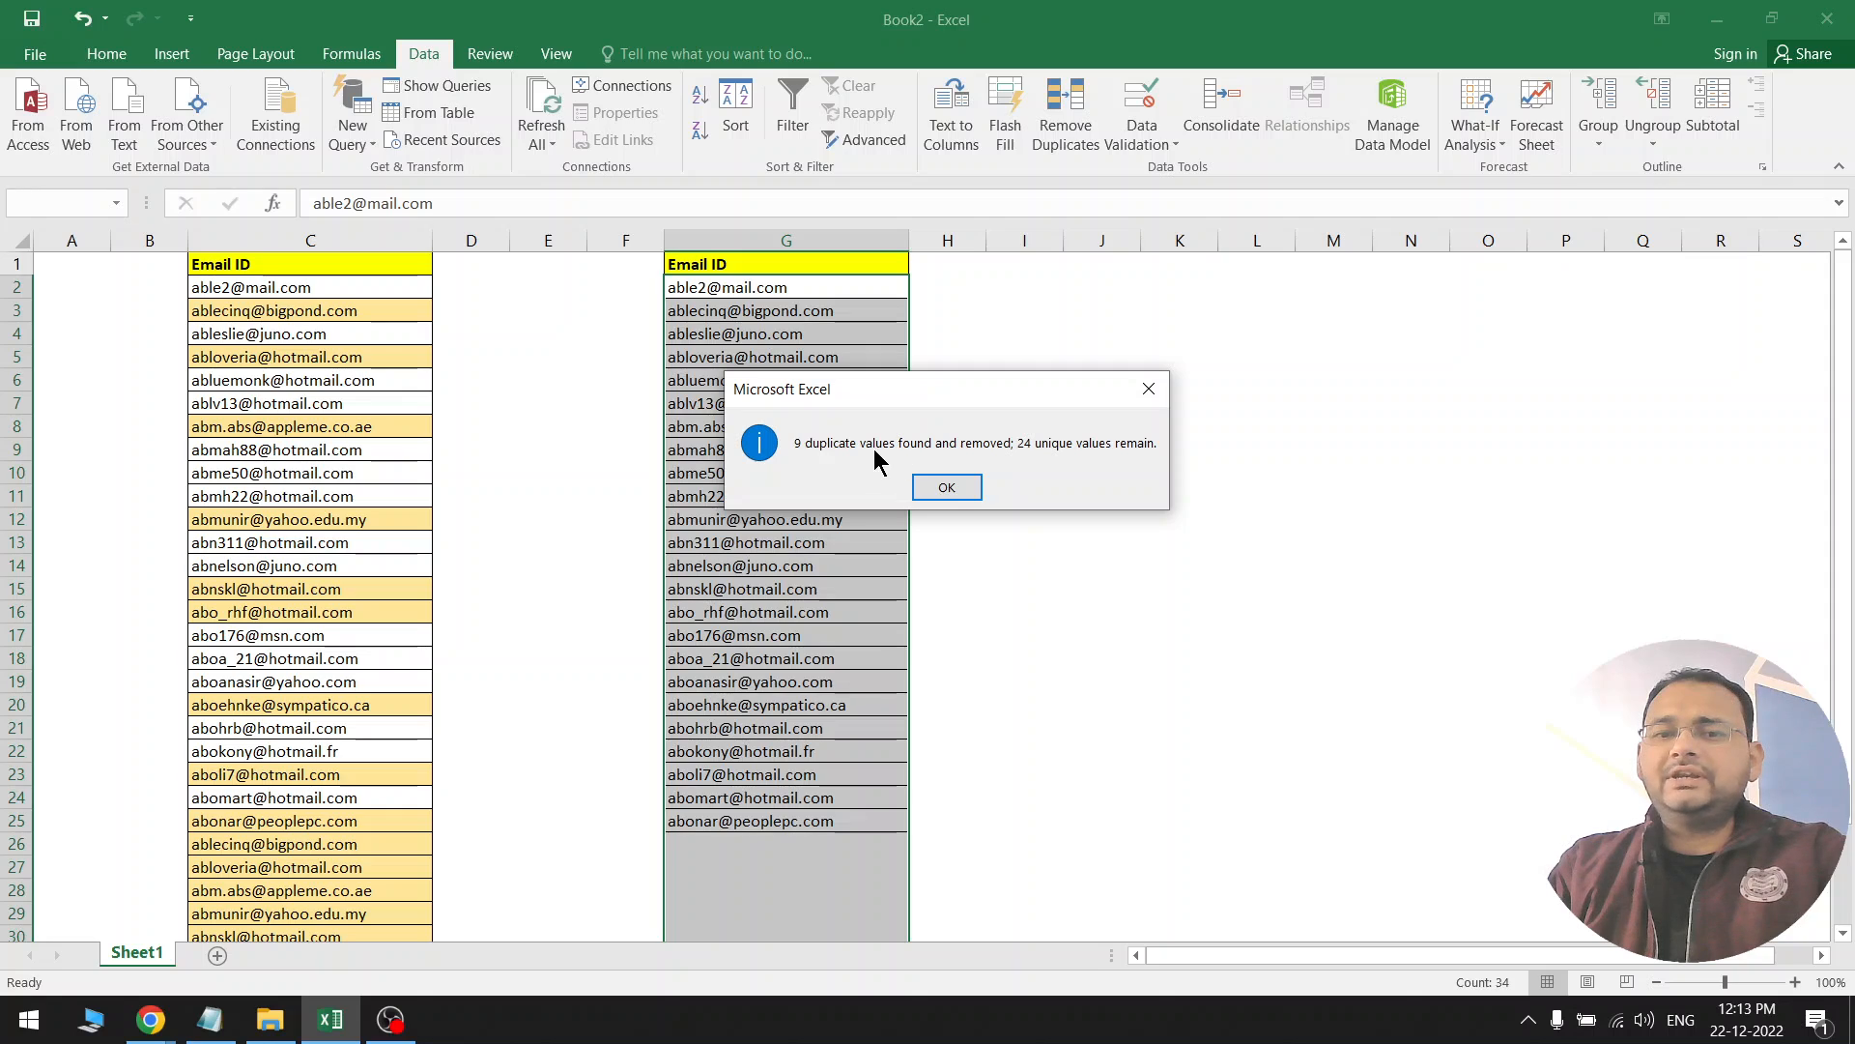
left_click(947, 487)
left_click(773, 542)
left_click_drag(792, 289, 780, 820)
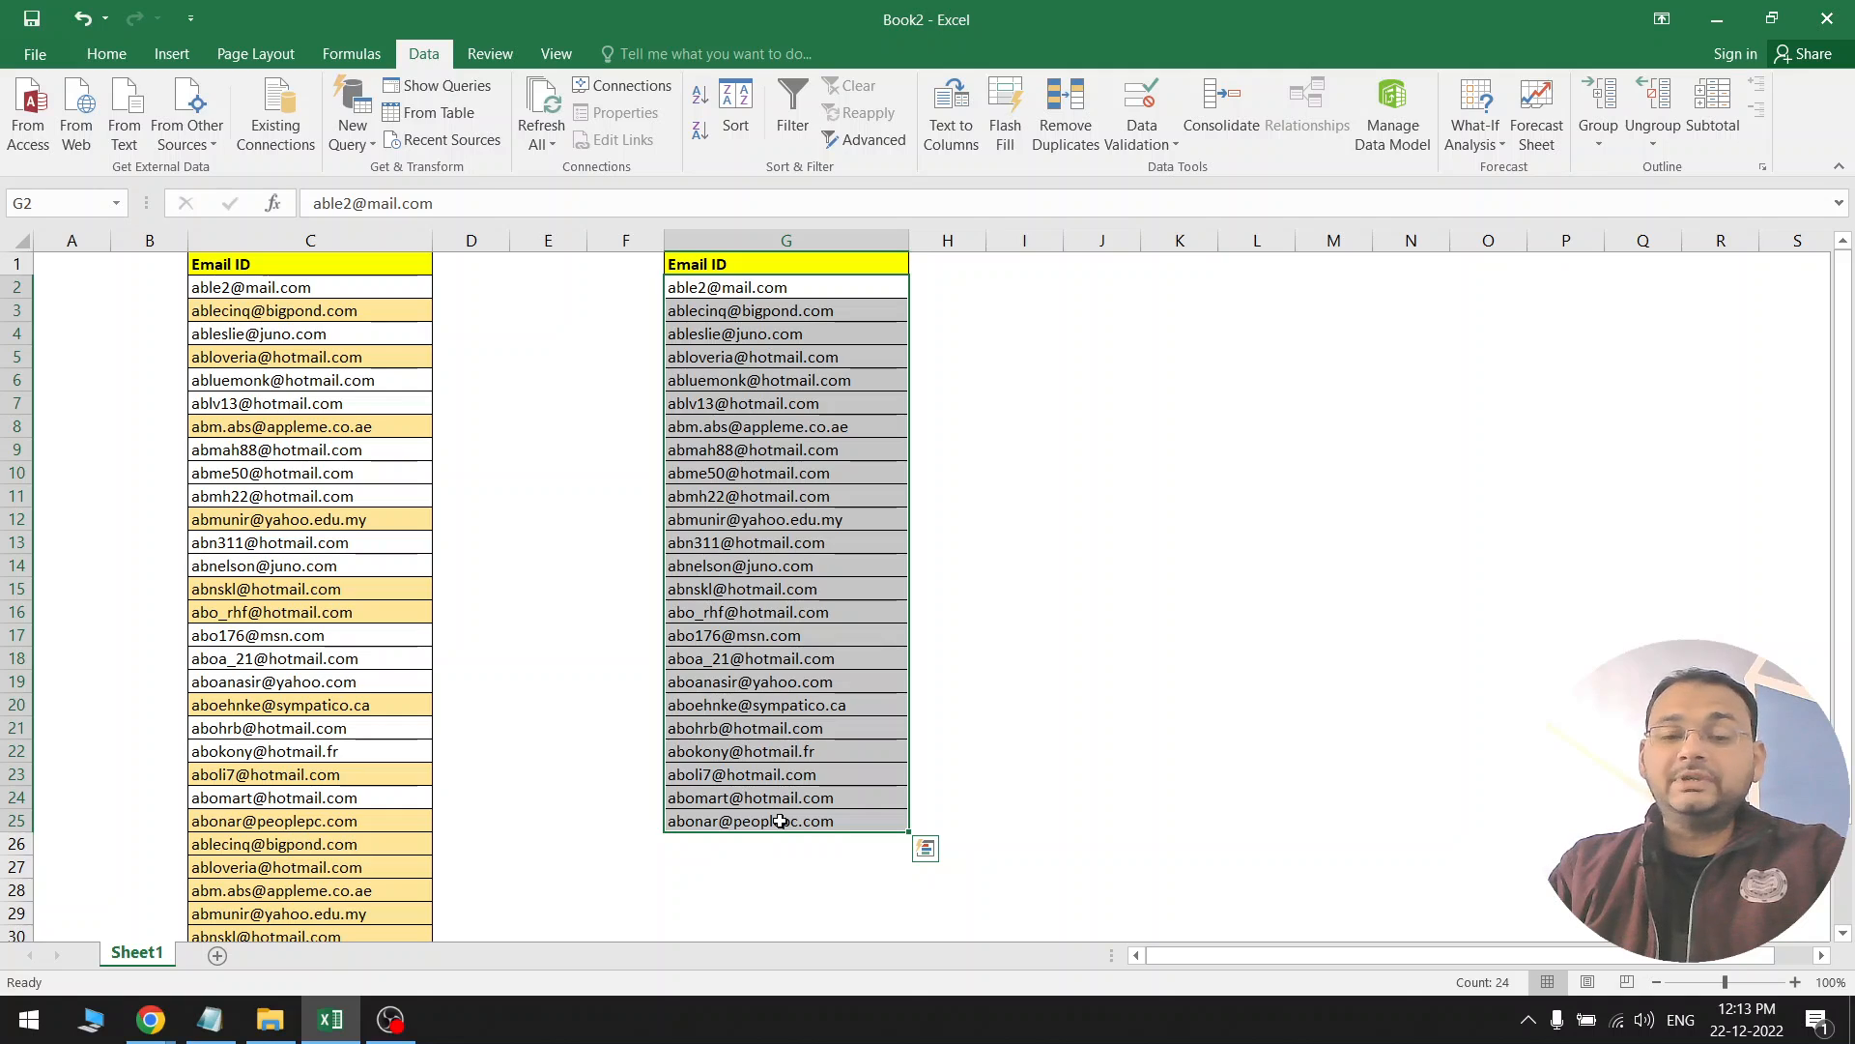
scroll(786, 844, "down", 3)
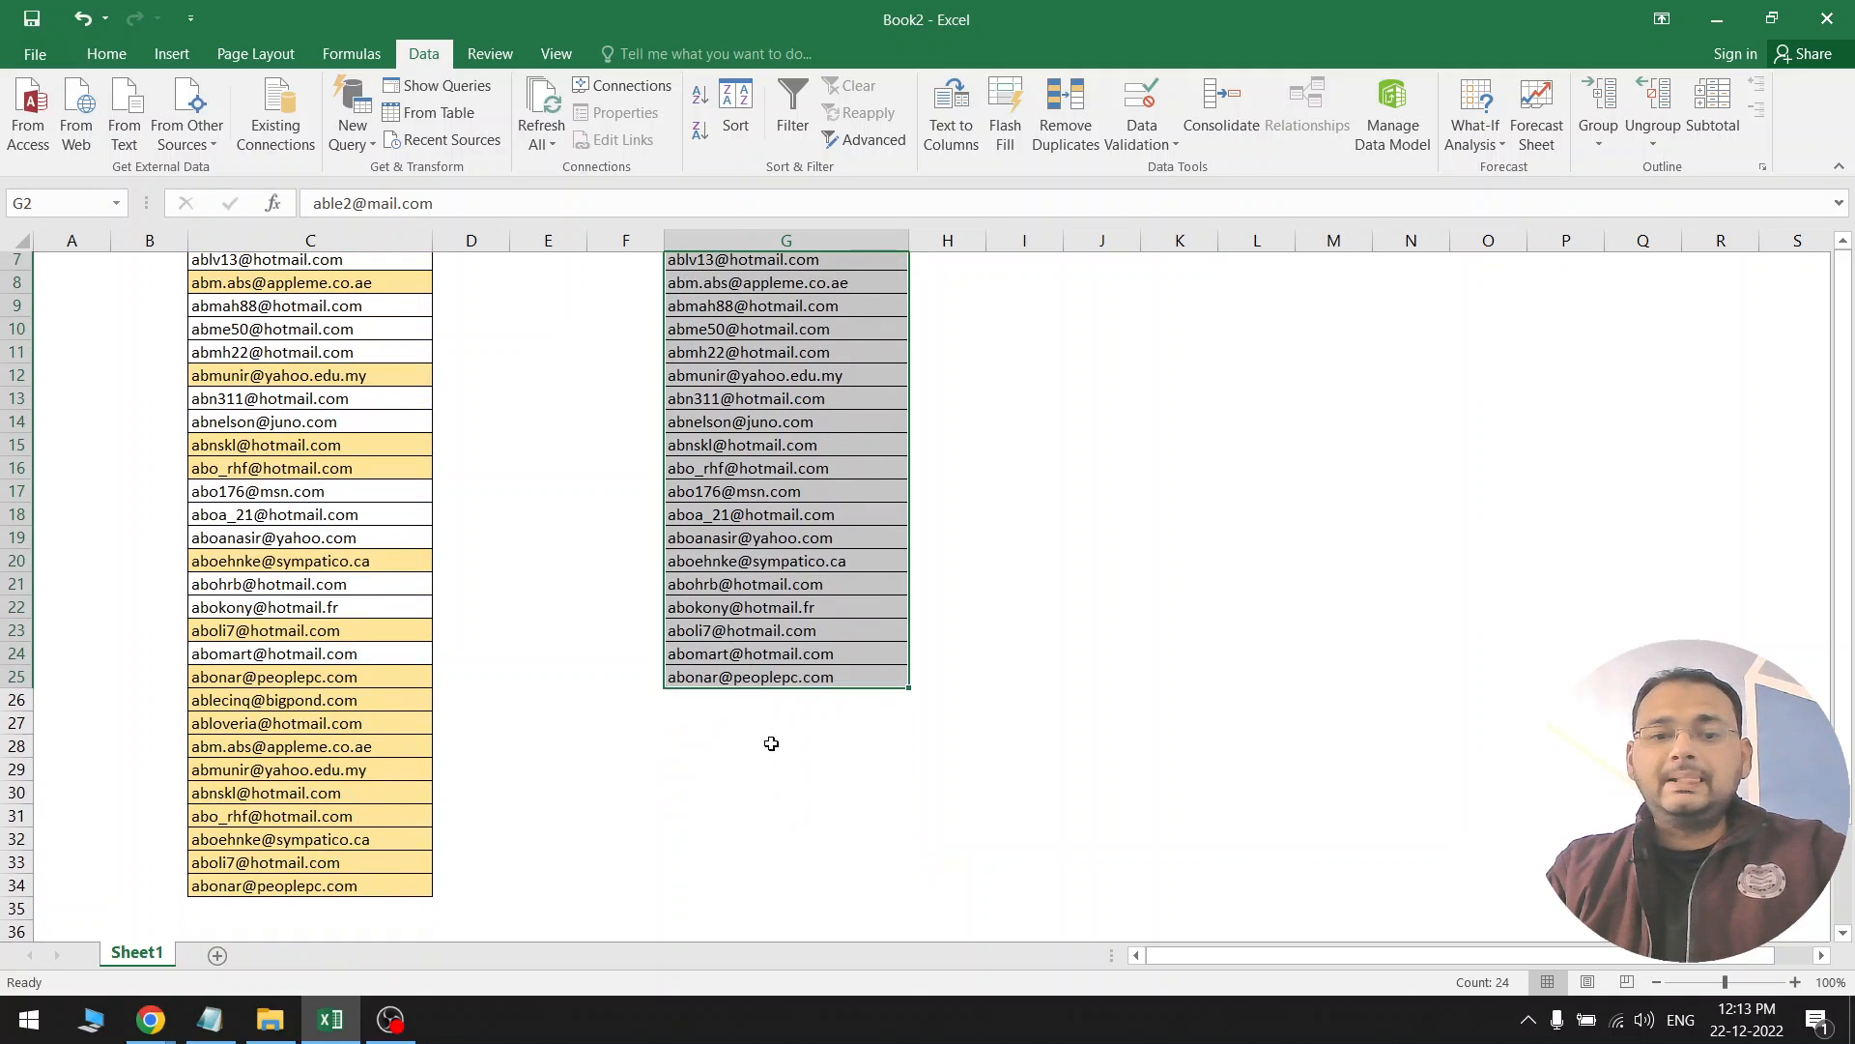
left_click_drag(770, 638, 299, 820)
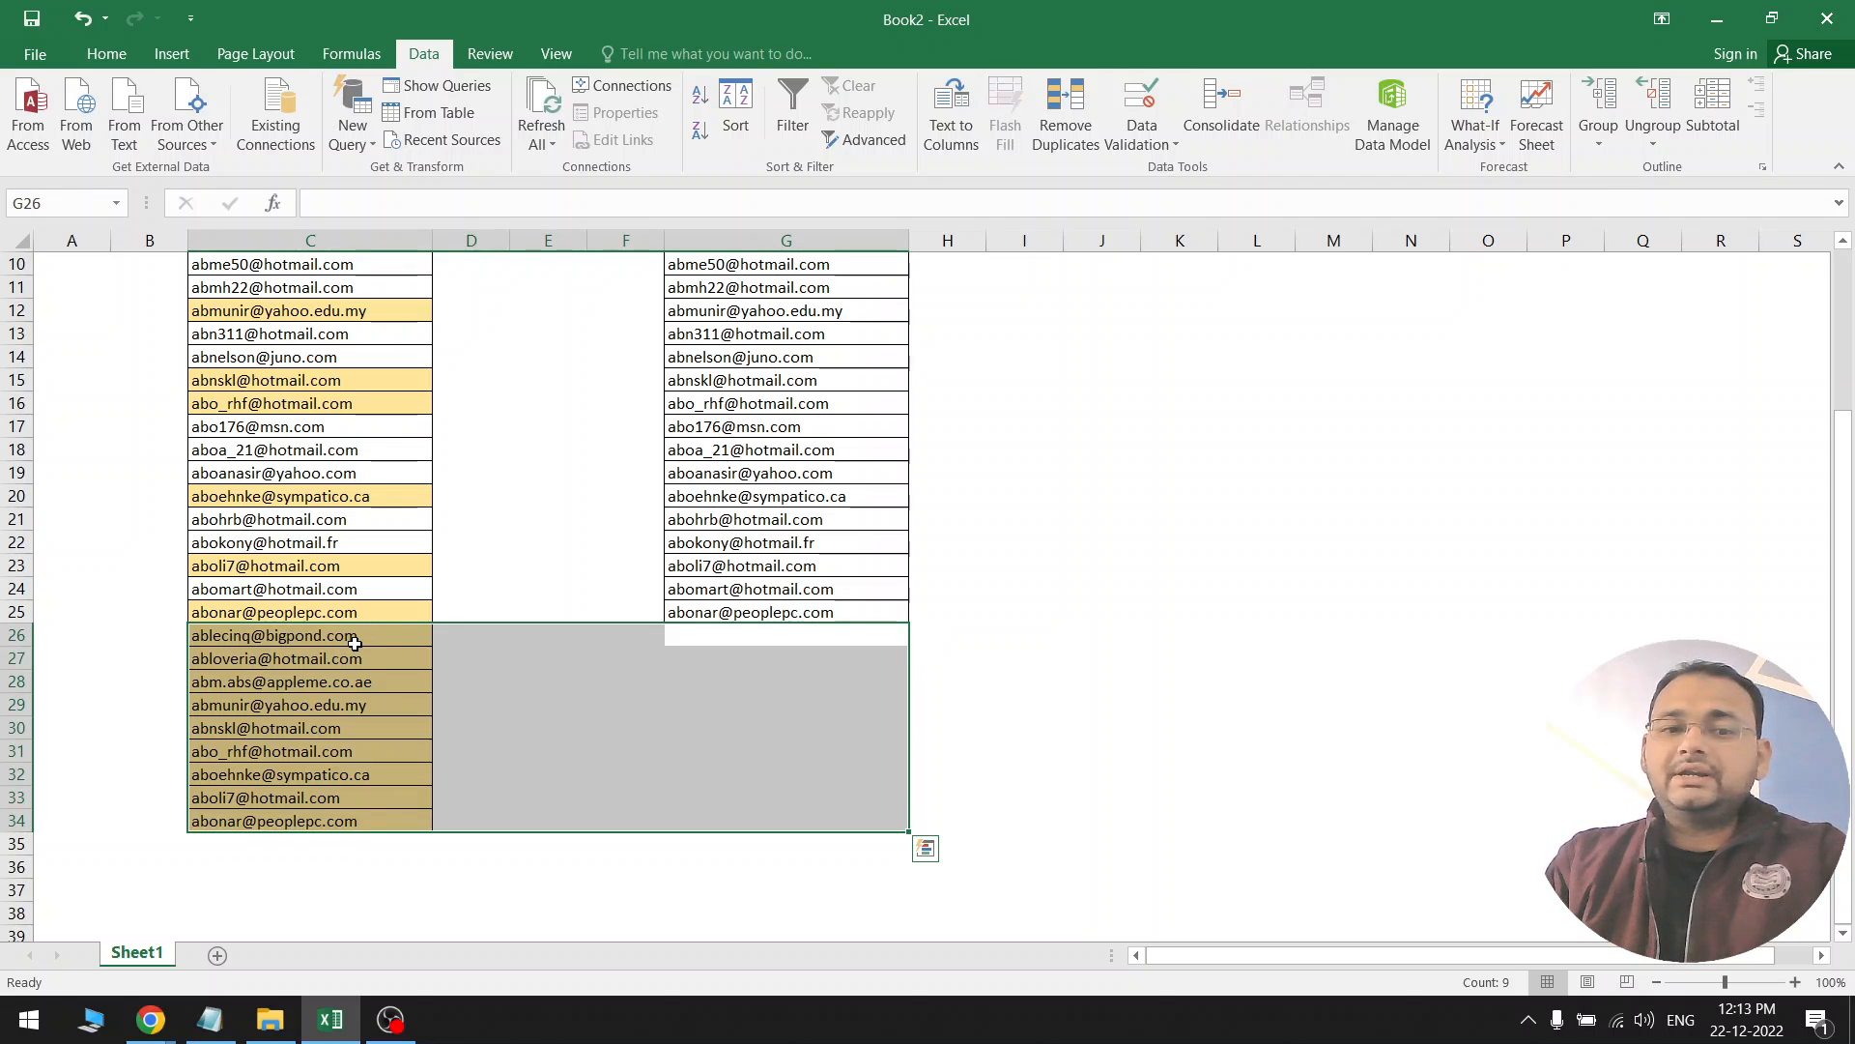
left_click(766, 640)
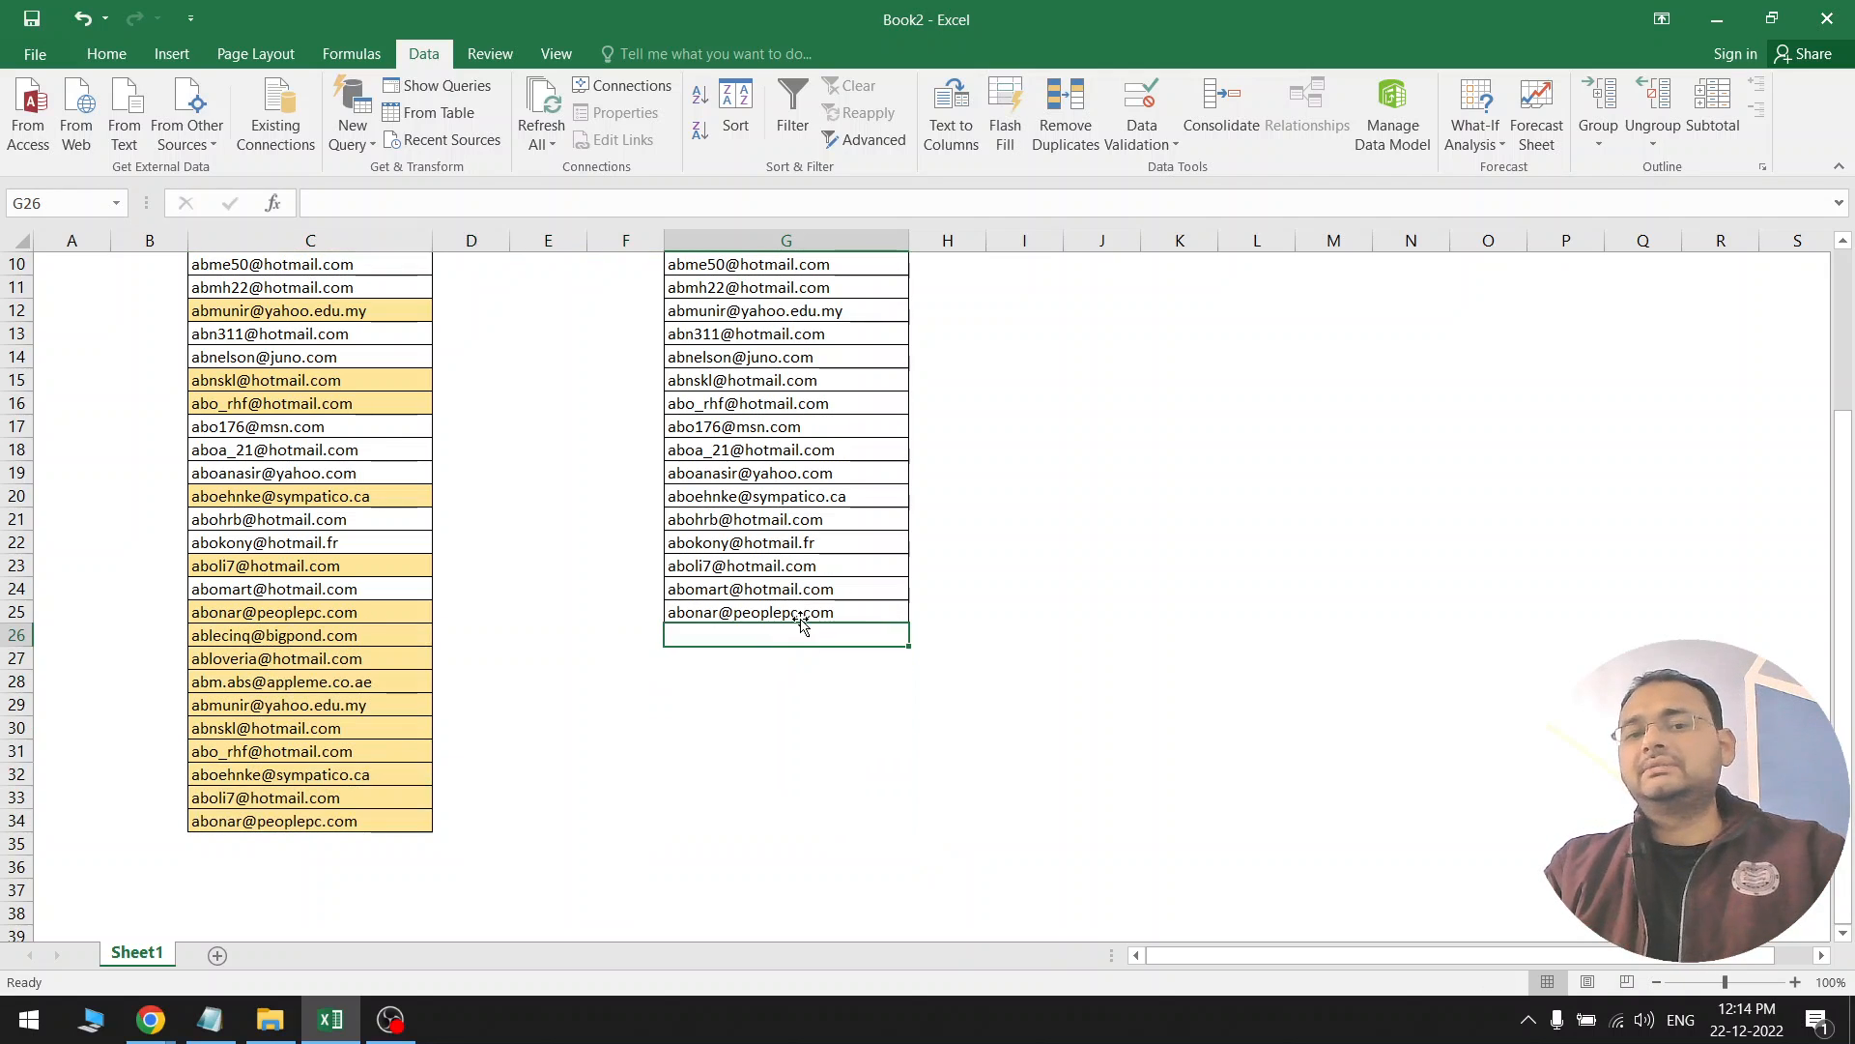
scroll(788, 657, "up", 3)
left_click_drag(820, 822, 777, 287)
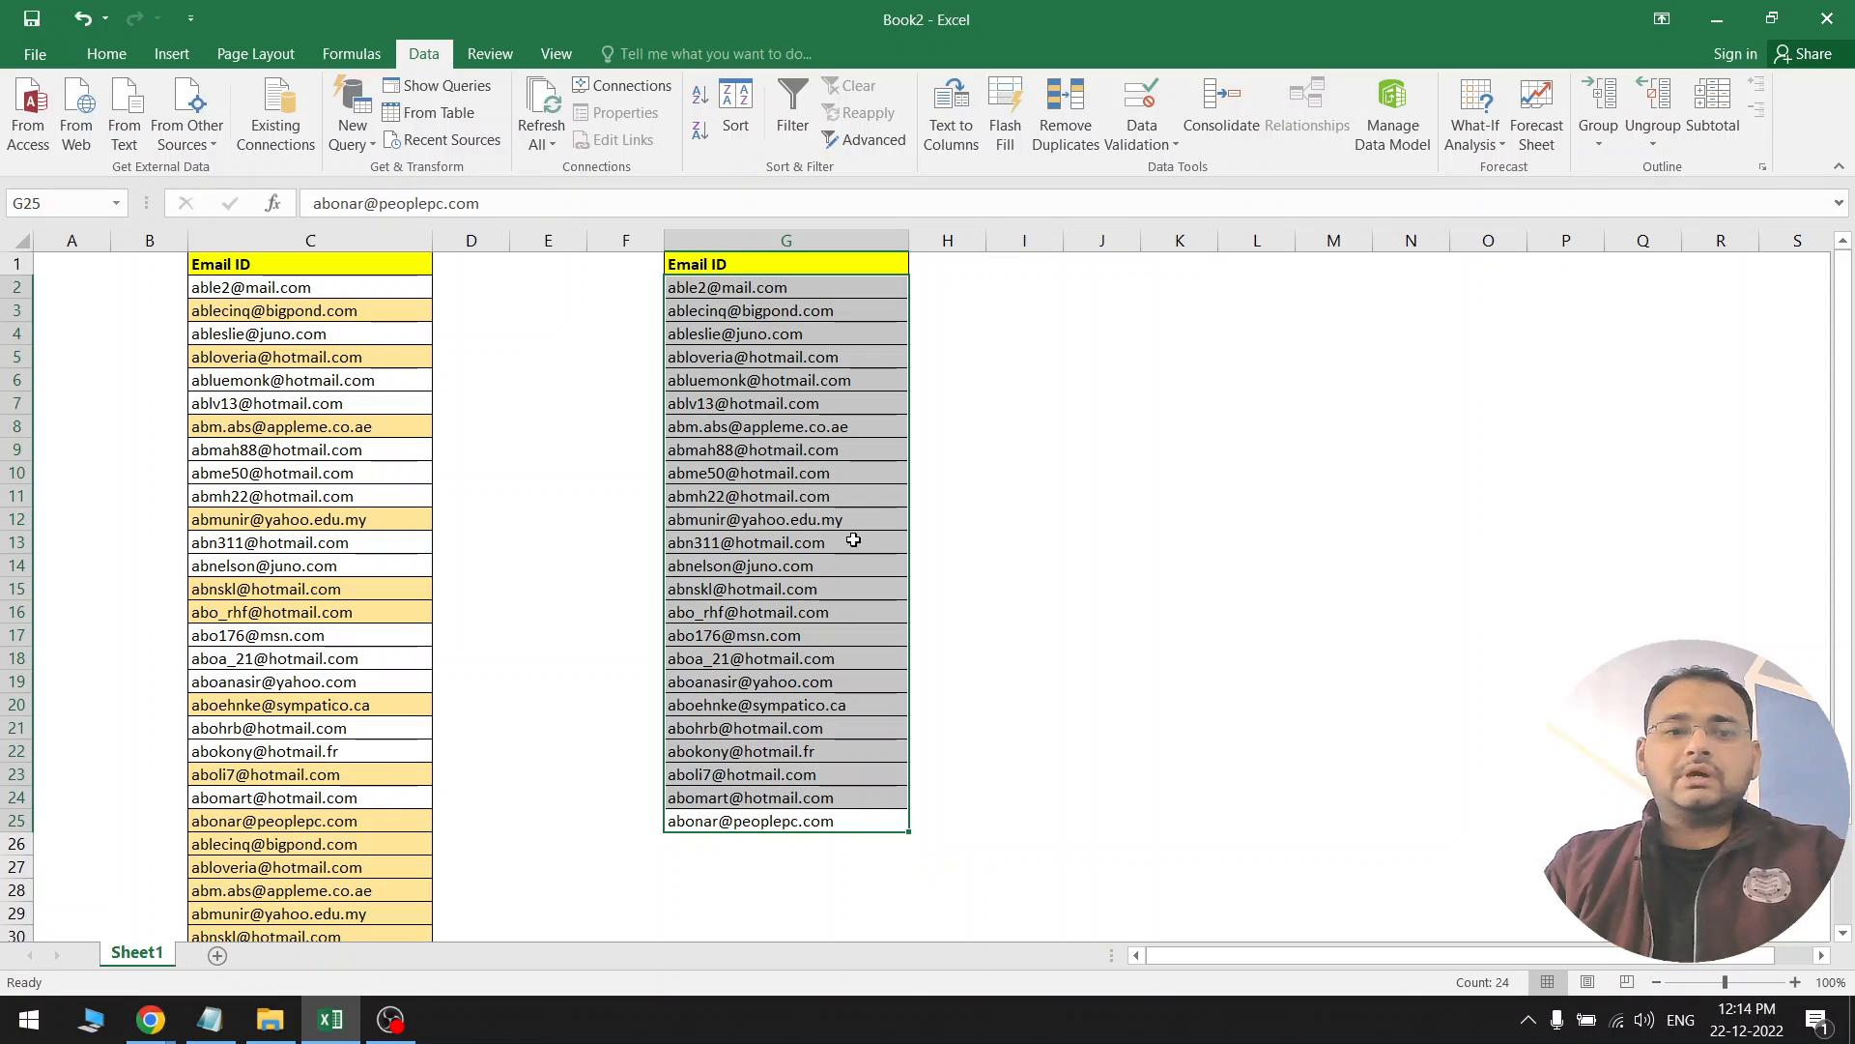
left_click(769, 539)
left_click(735, 273)
left_click(802, 426)
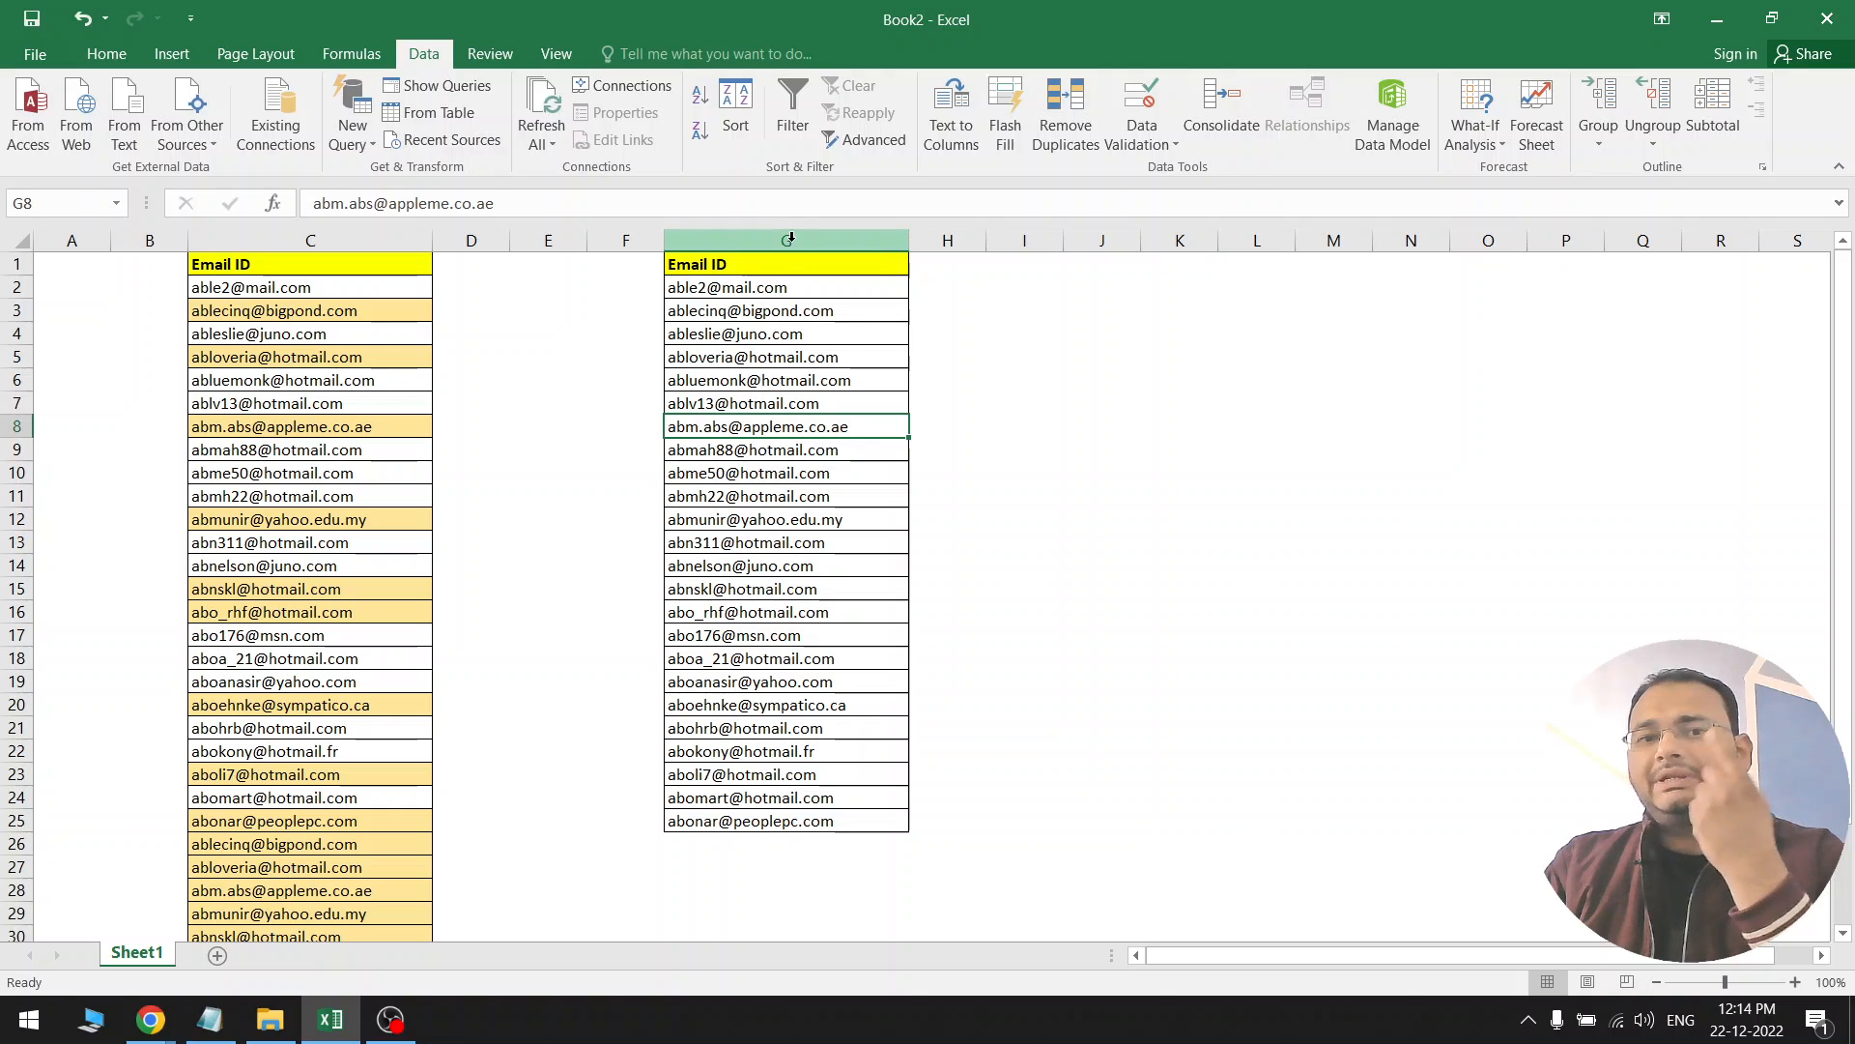
left_click_drag(790, 238, 1575, 224)
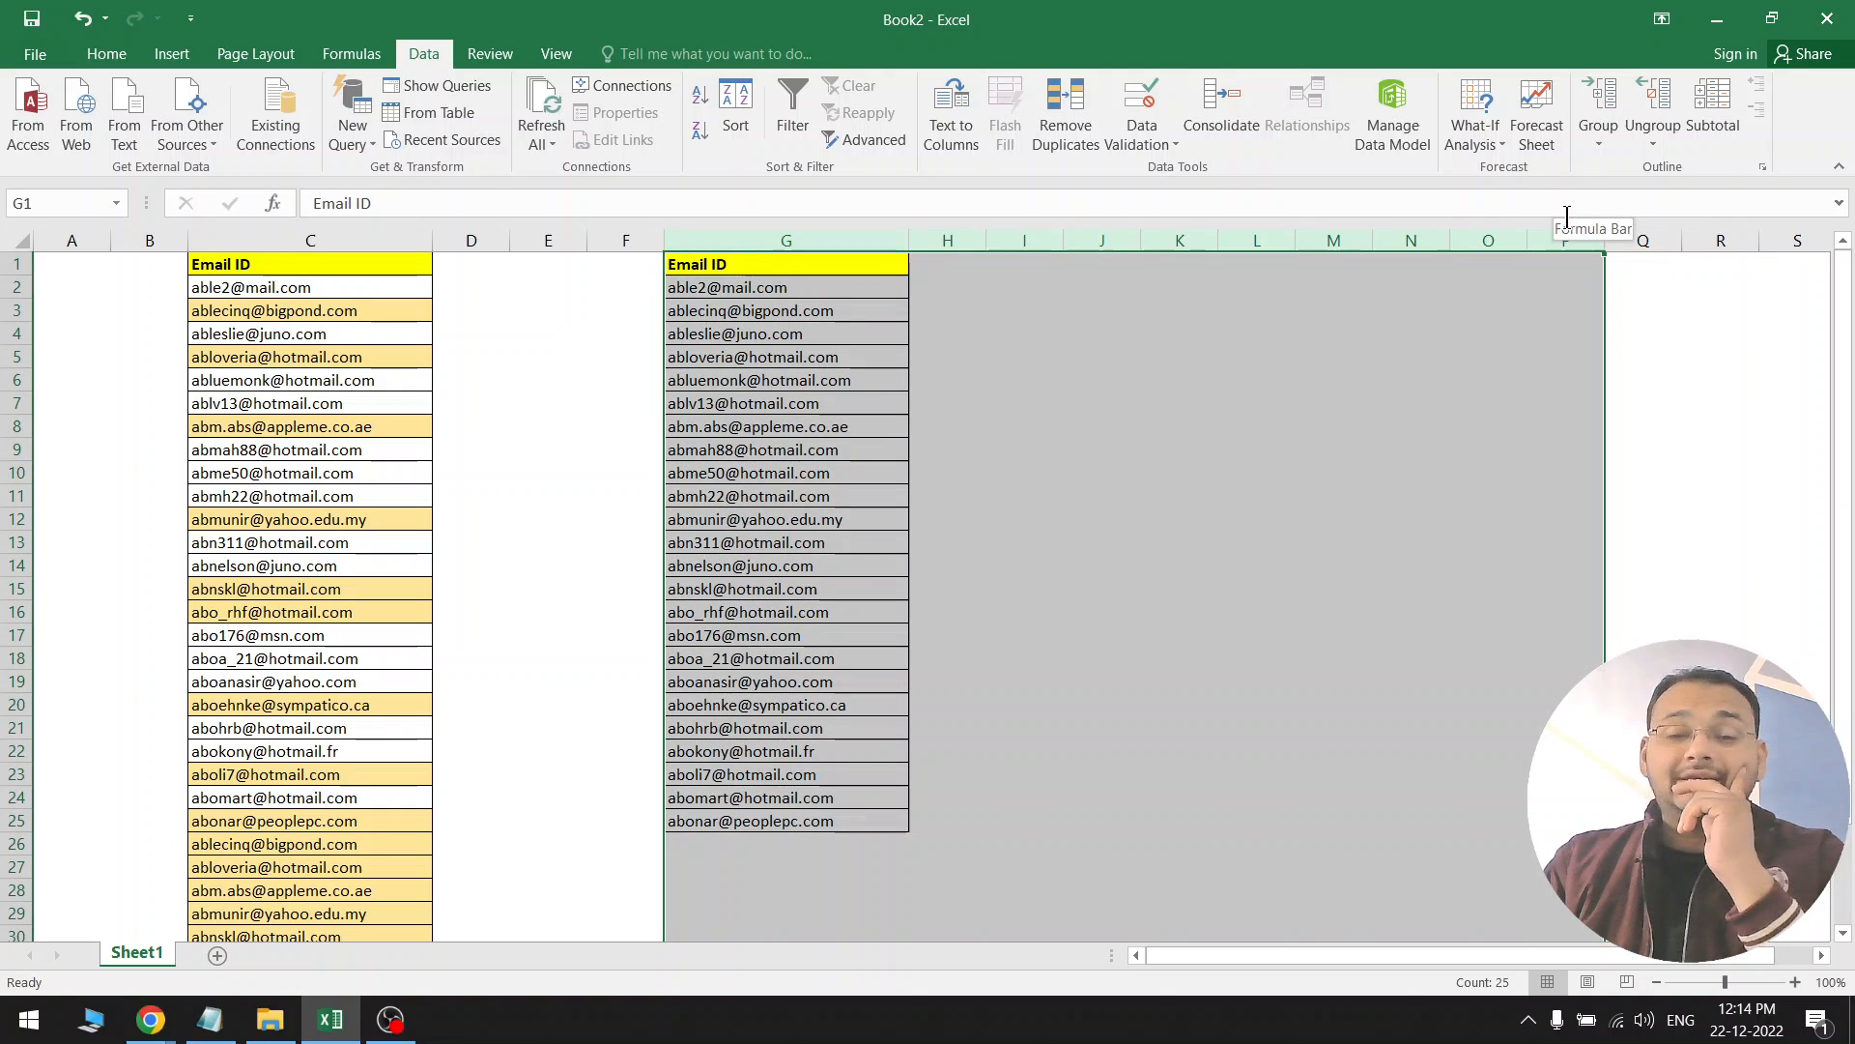
Undo the Remove Duplicates so column G again lists all 33 addresses
left_click(1205, 410)
left_click(404, 230)
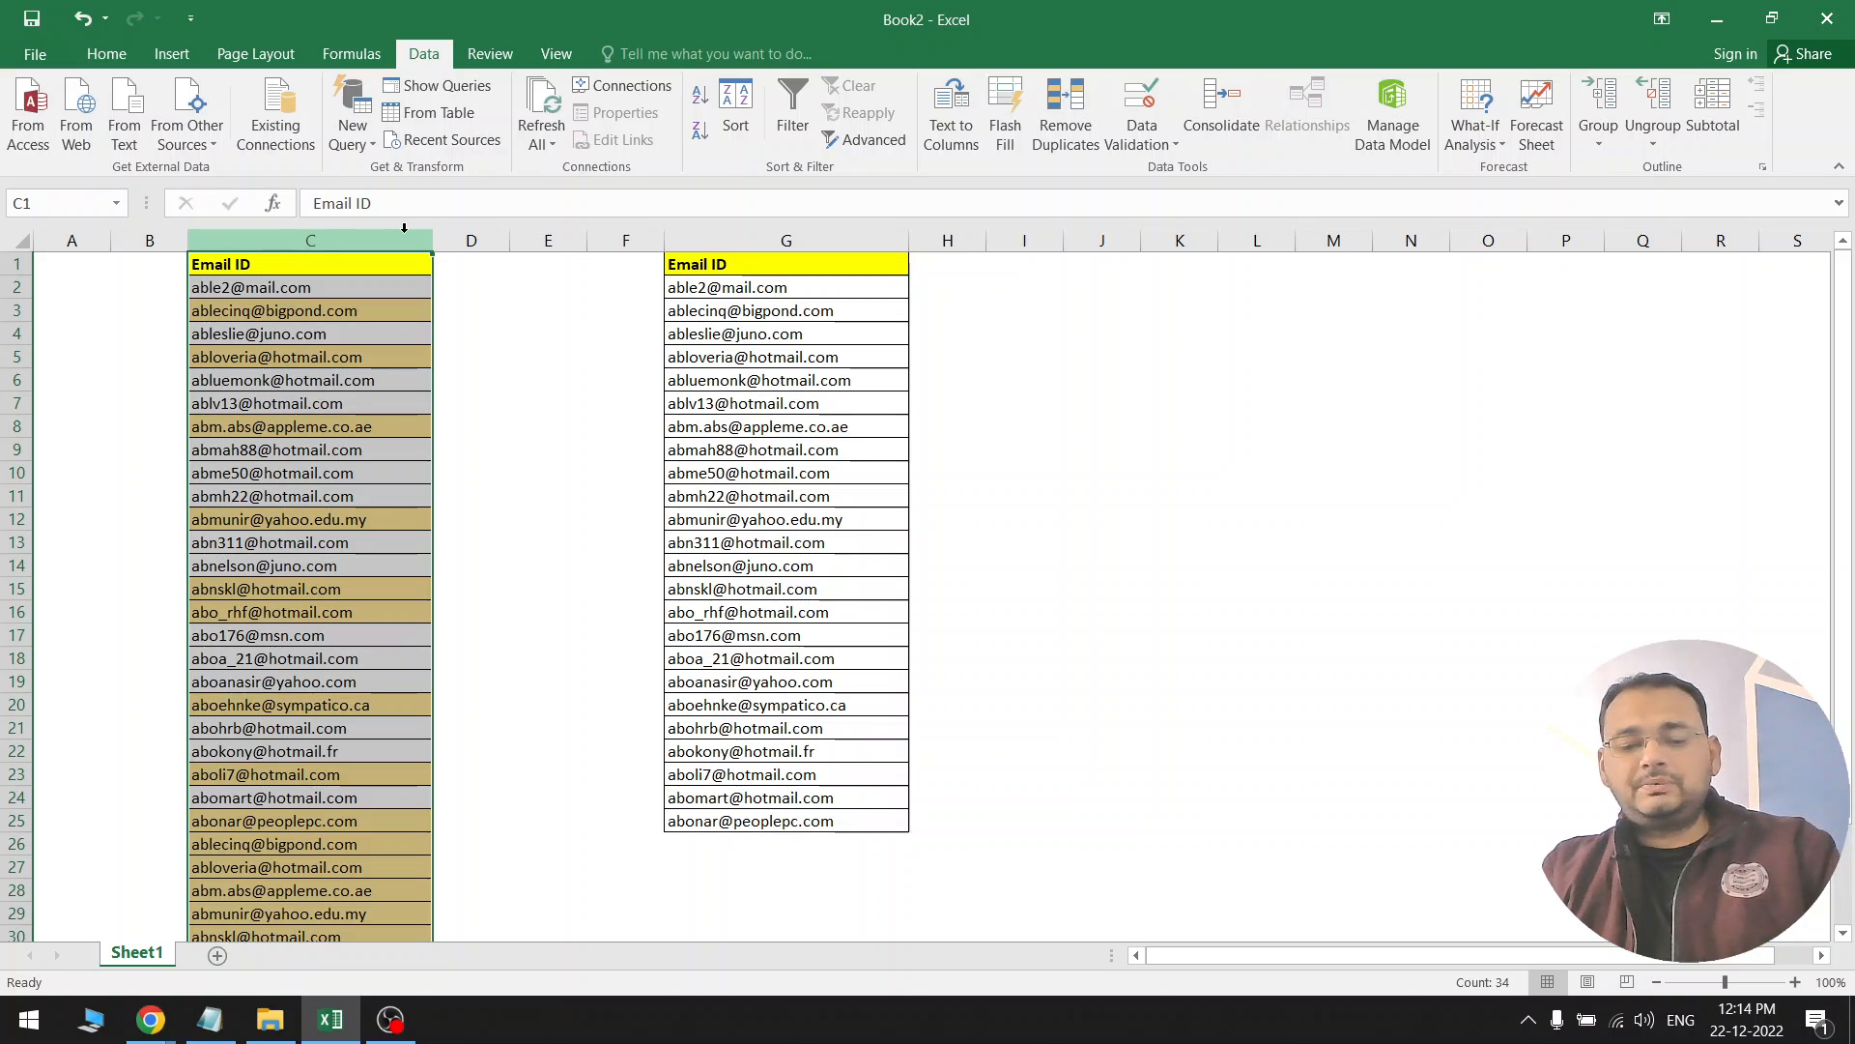
key("ctrl+c")
left_click(1170, 237)
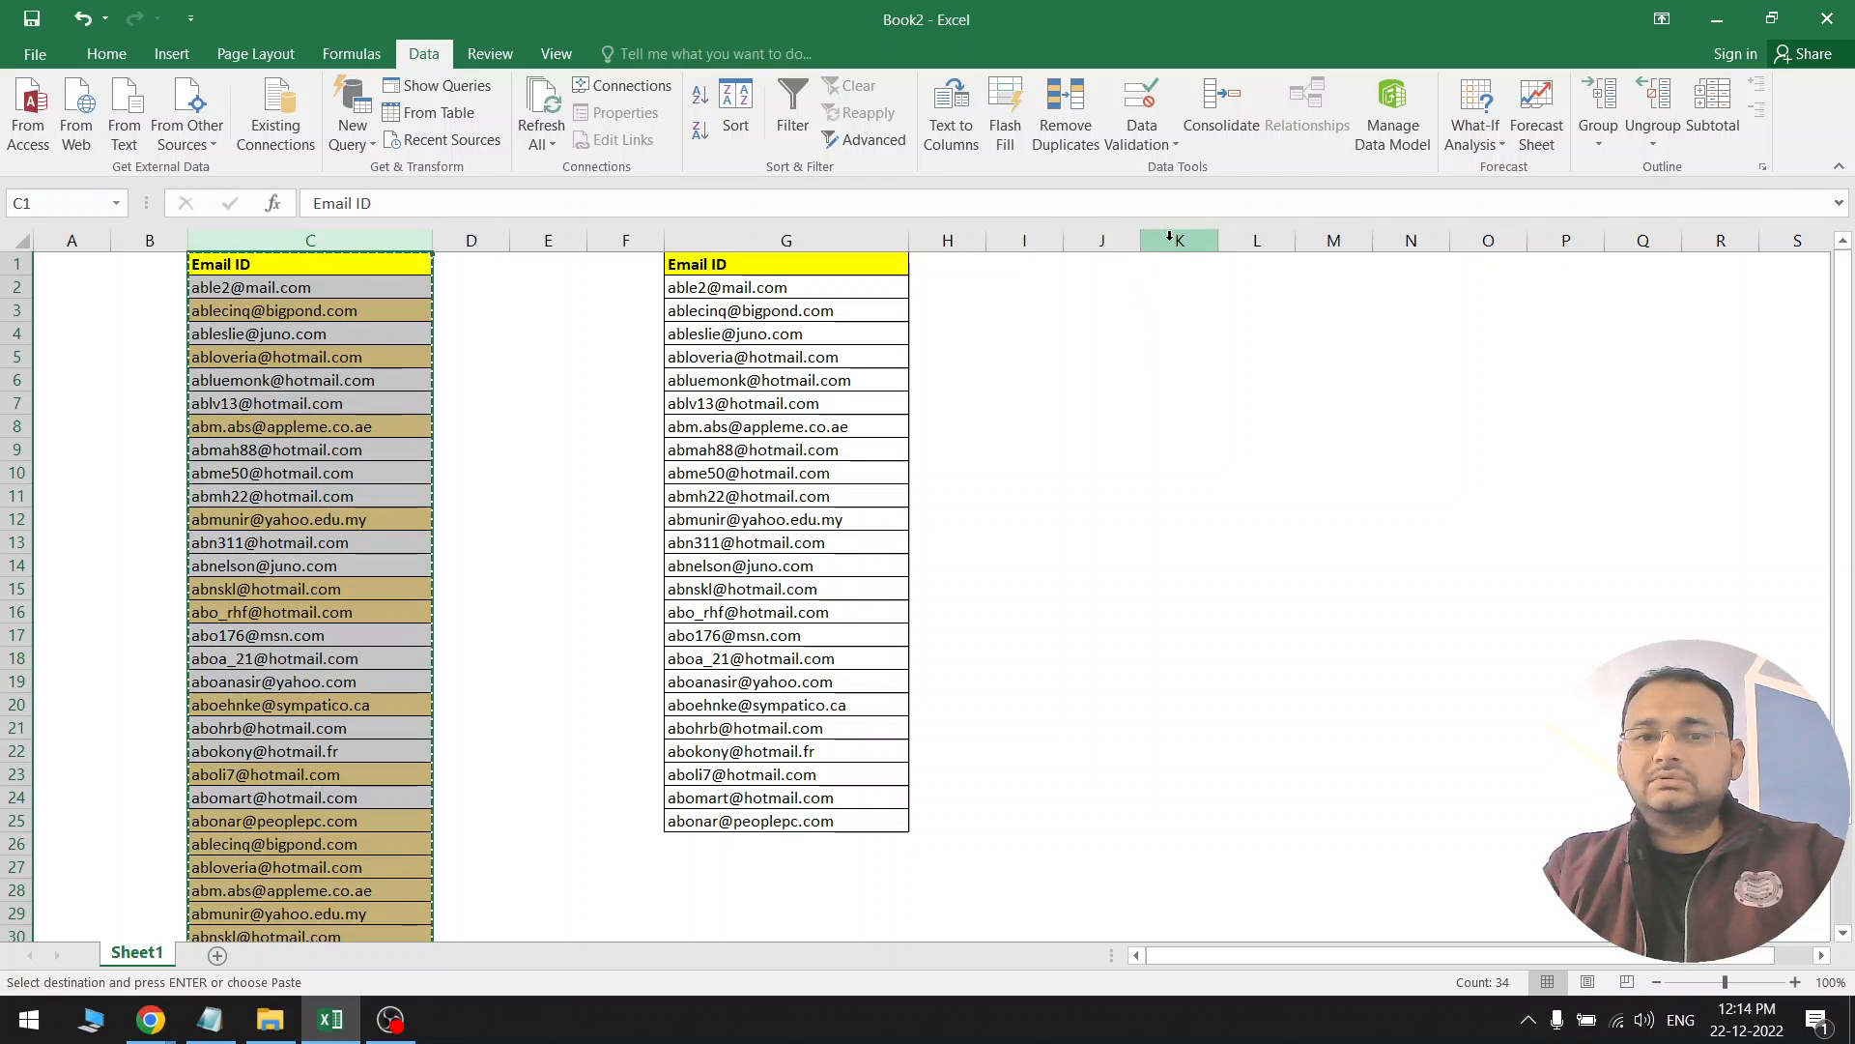
left_click(1017, 378)
key("Escape")
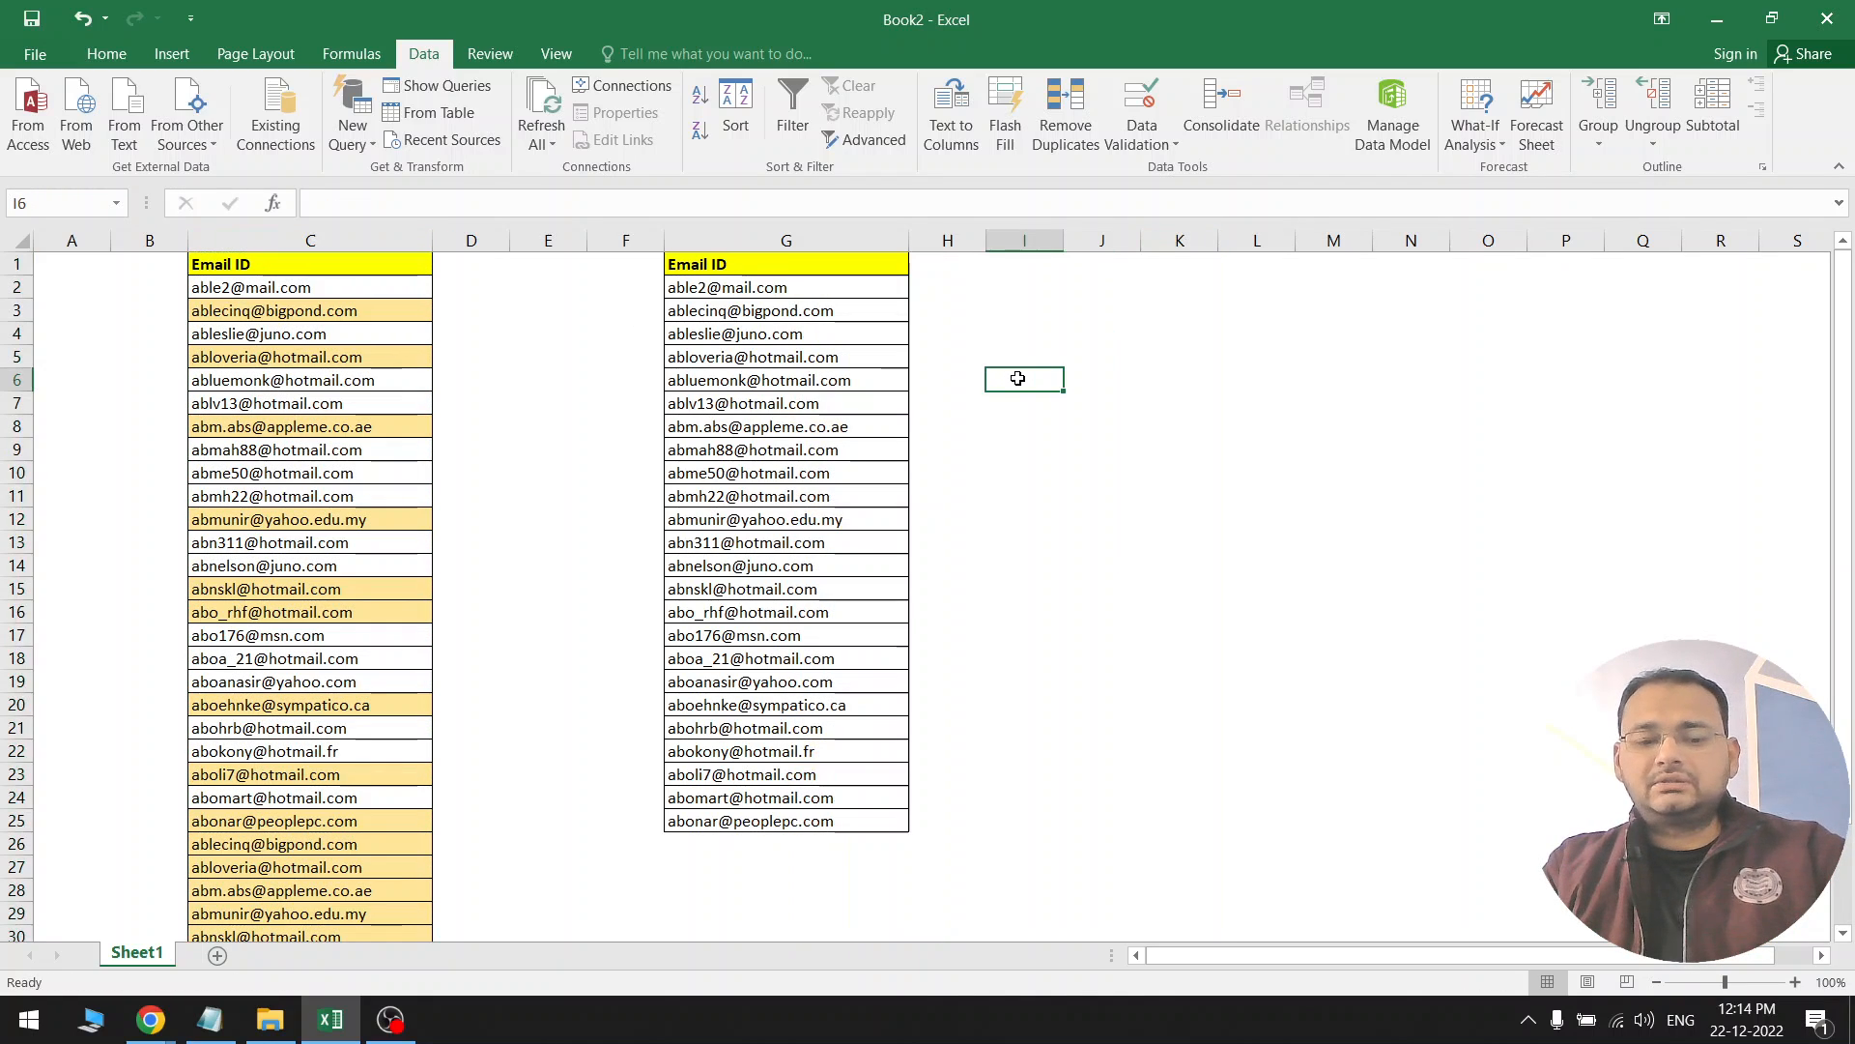
key("ctrl+z")
scroll(882, 613, "down", 2)
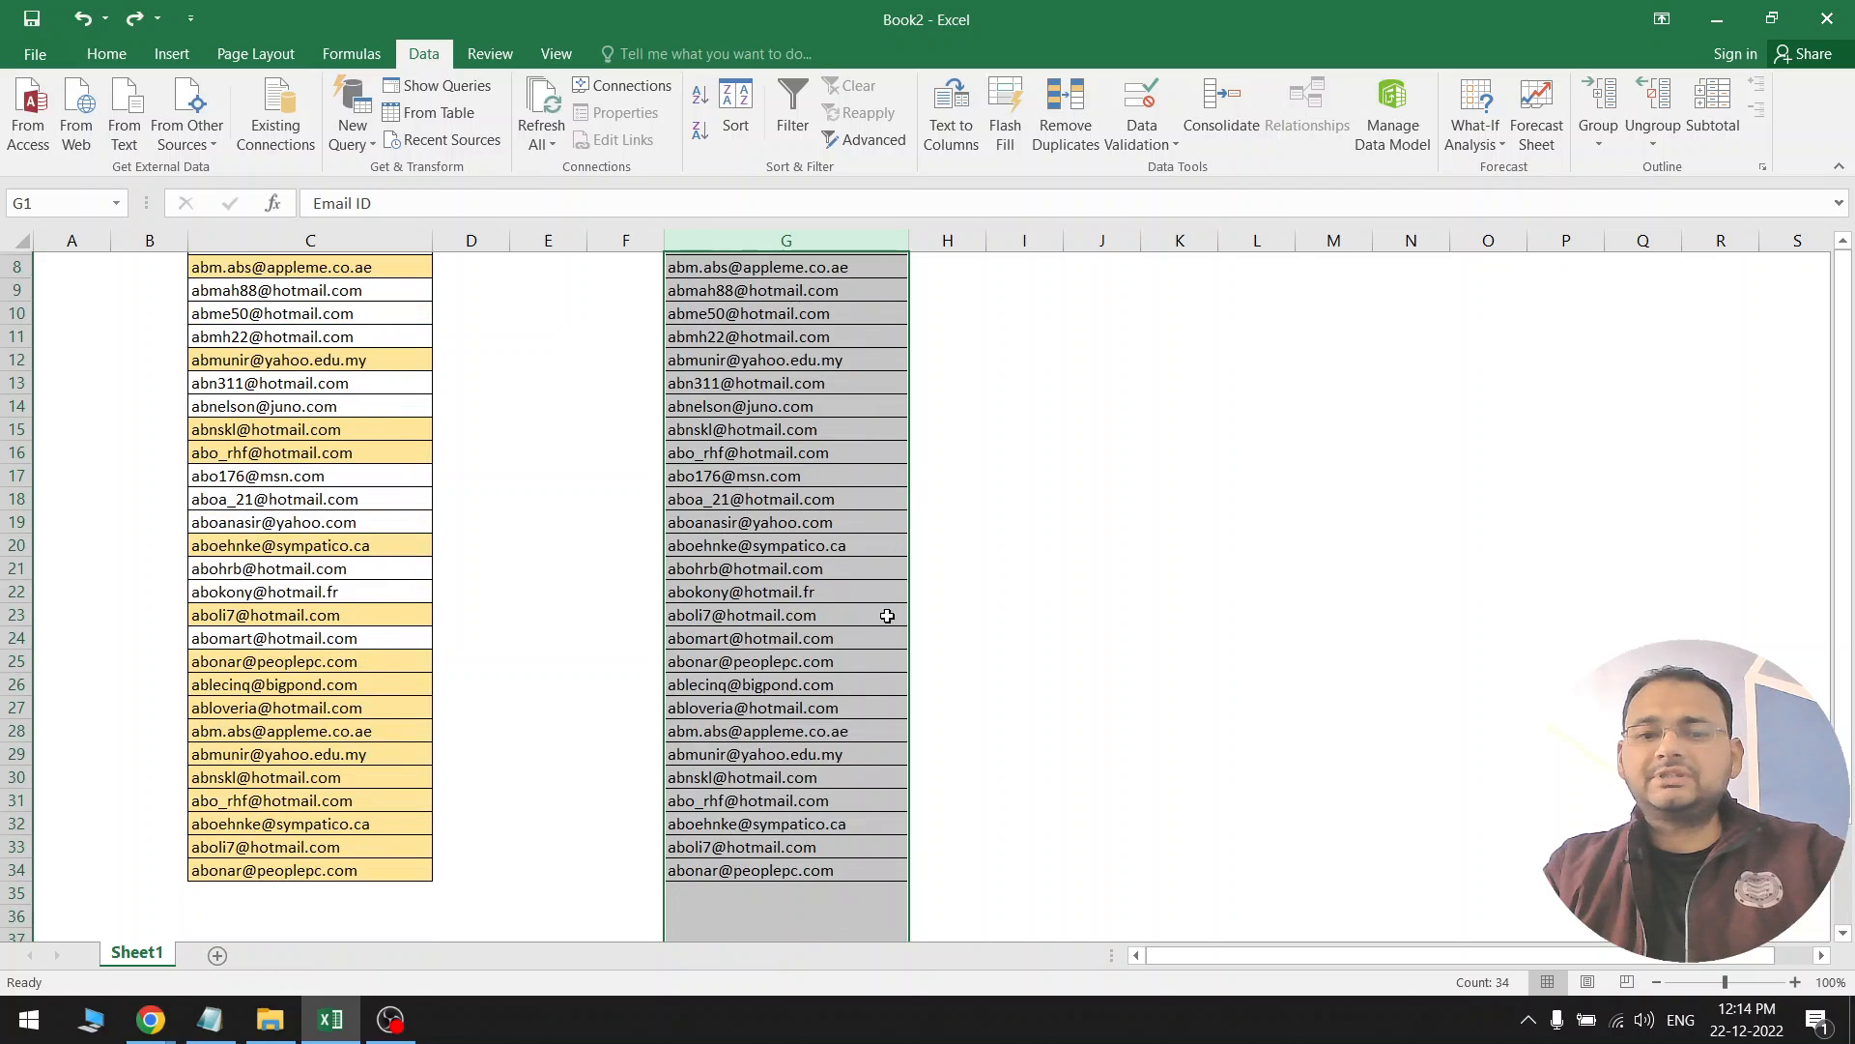
scroll(887, 615, "up", 3)
Enter the heading 'Phone No.' in H1 and 9876543 in H2
left_click(976, 267)
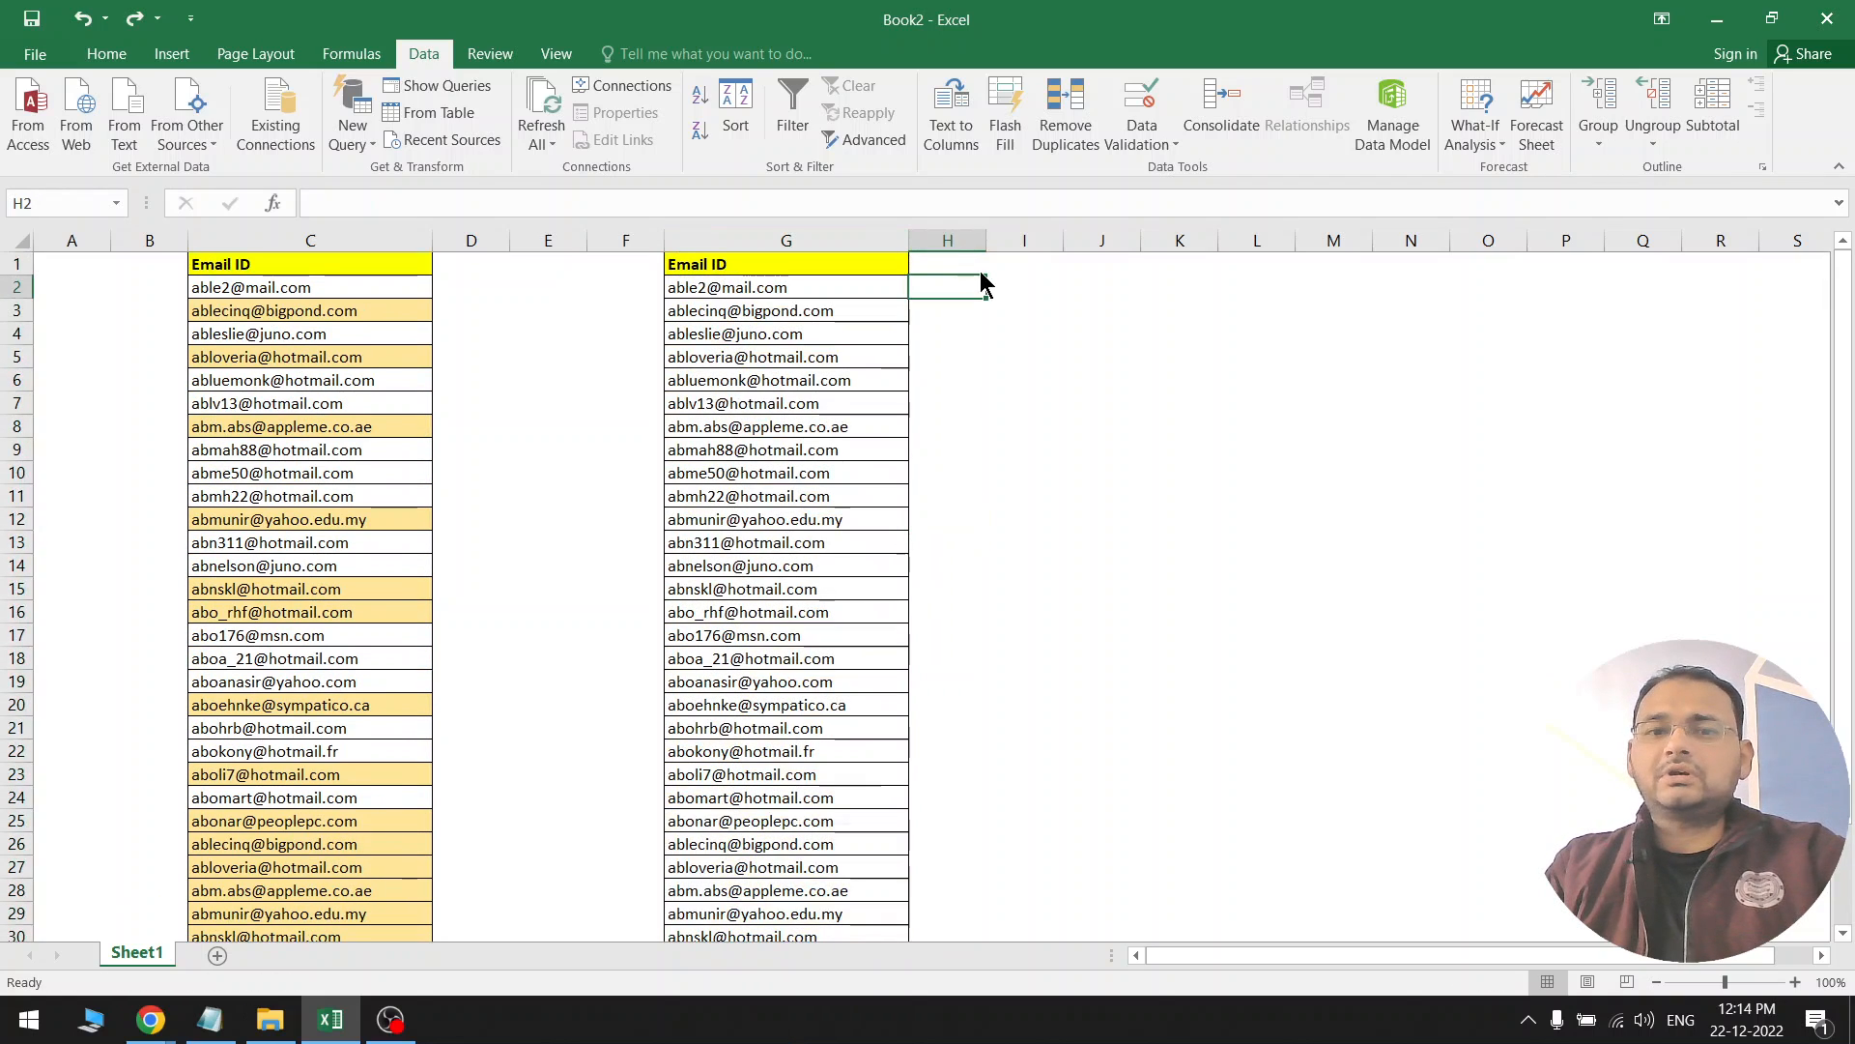
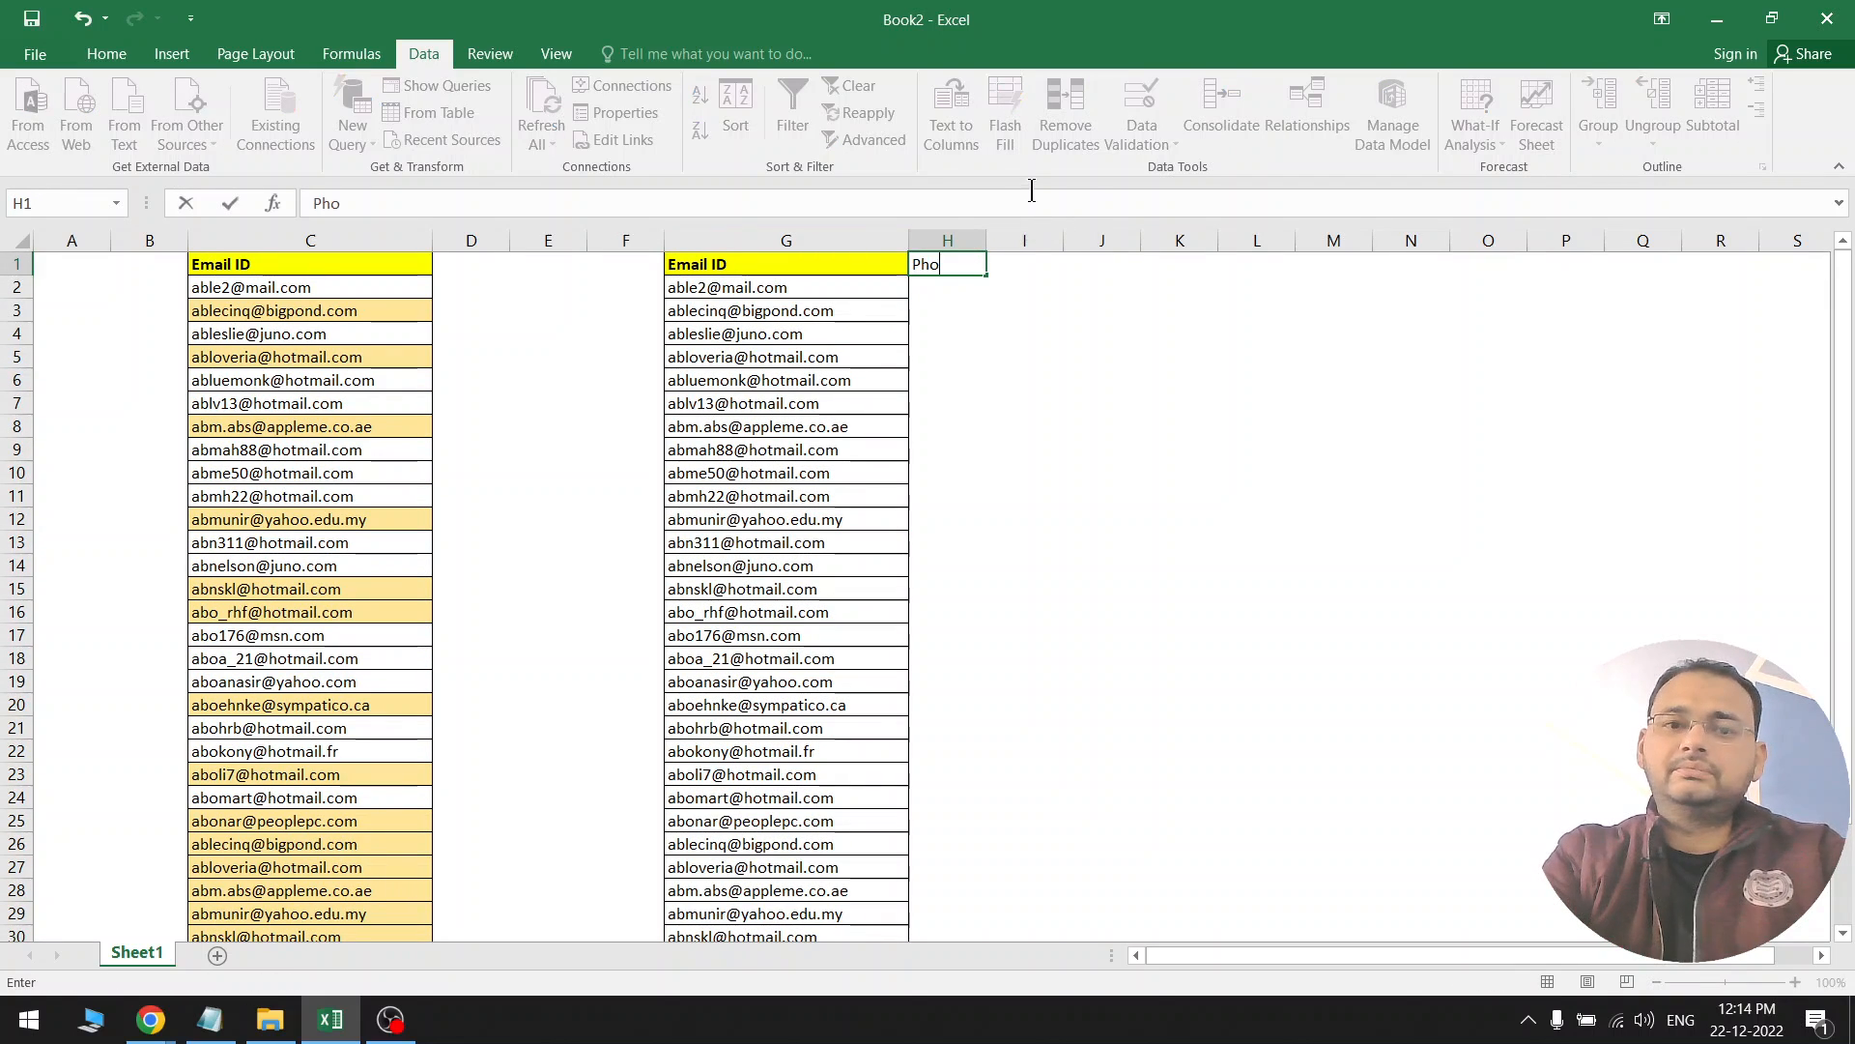
key("Return")
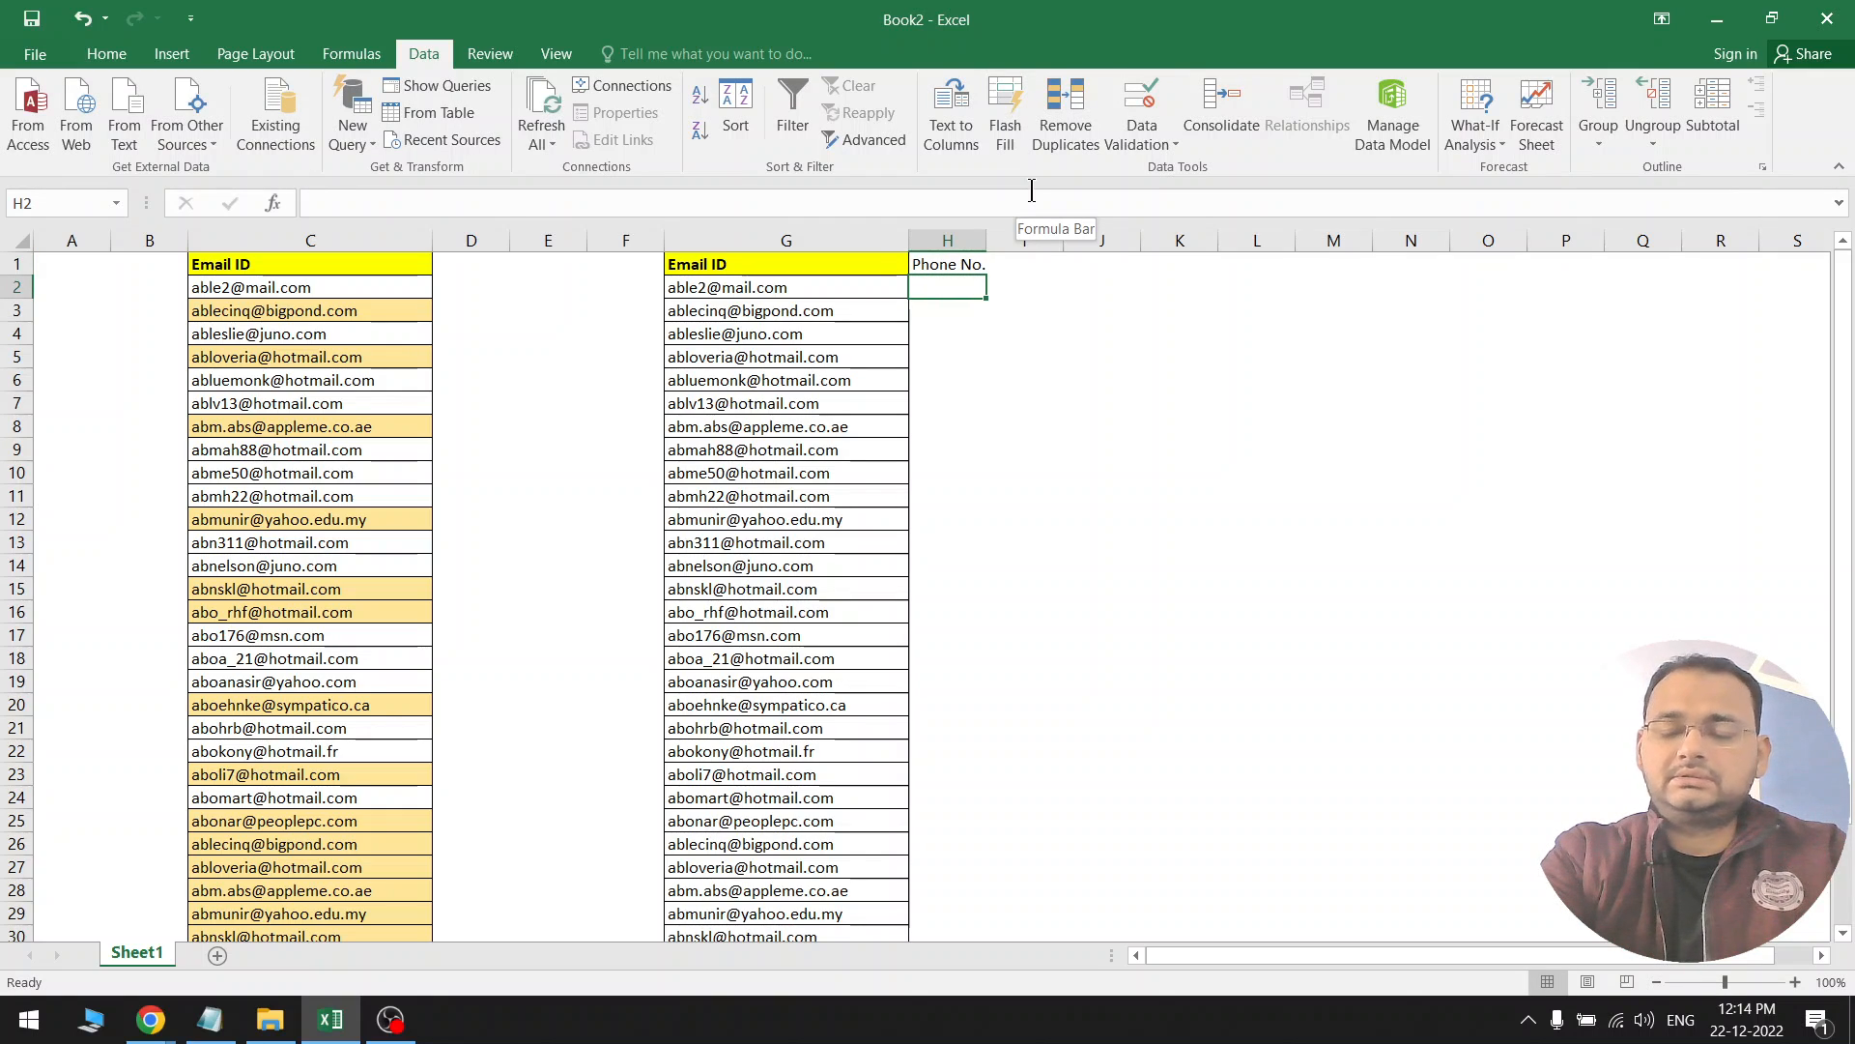
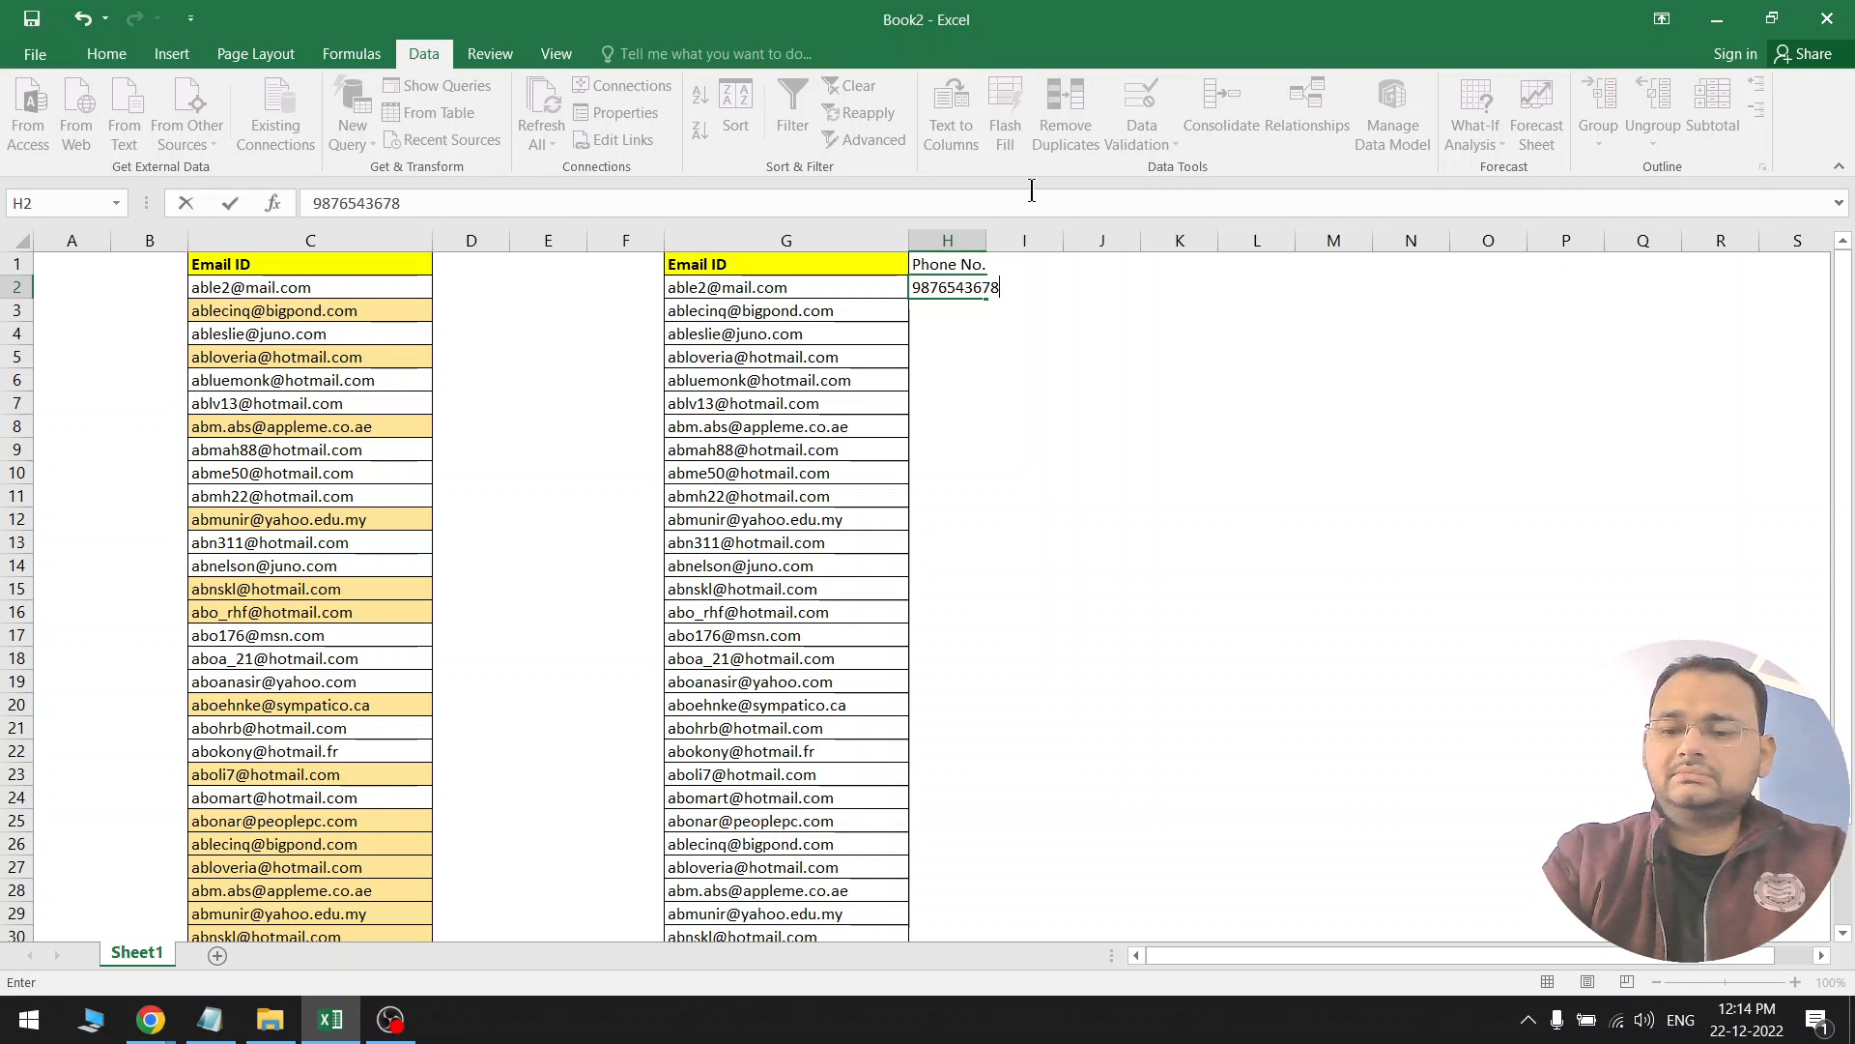
key("Return")
left_click(985, 294)
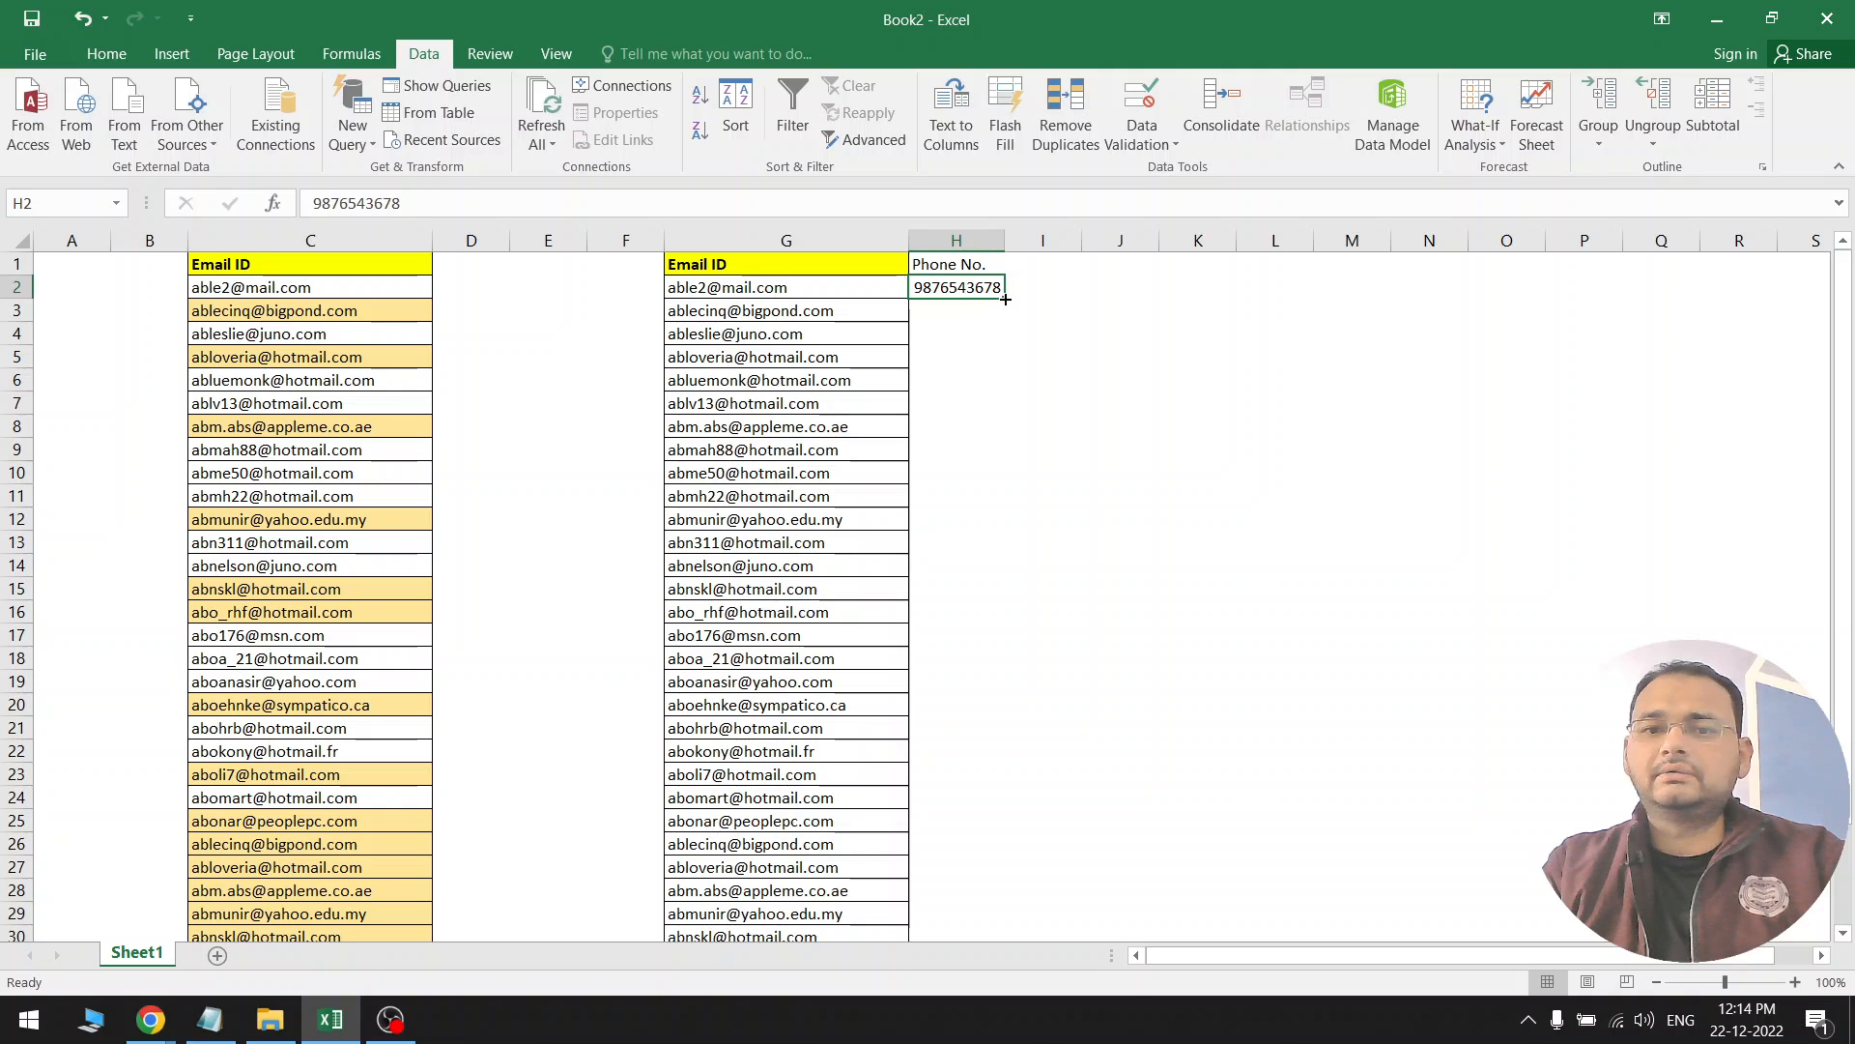
left_click_drag(1004, 298, 1002, 406)
left_click_drag(981, 316, 993, 401)
key("Delete")
Enter =H2+56 in H3 and fill it down column H to row 34
left_click(981, 315)
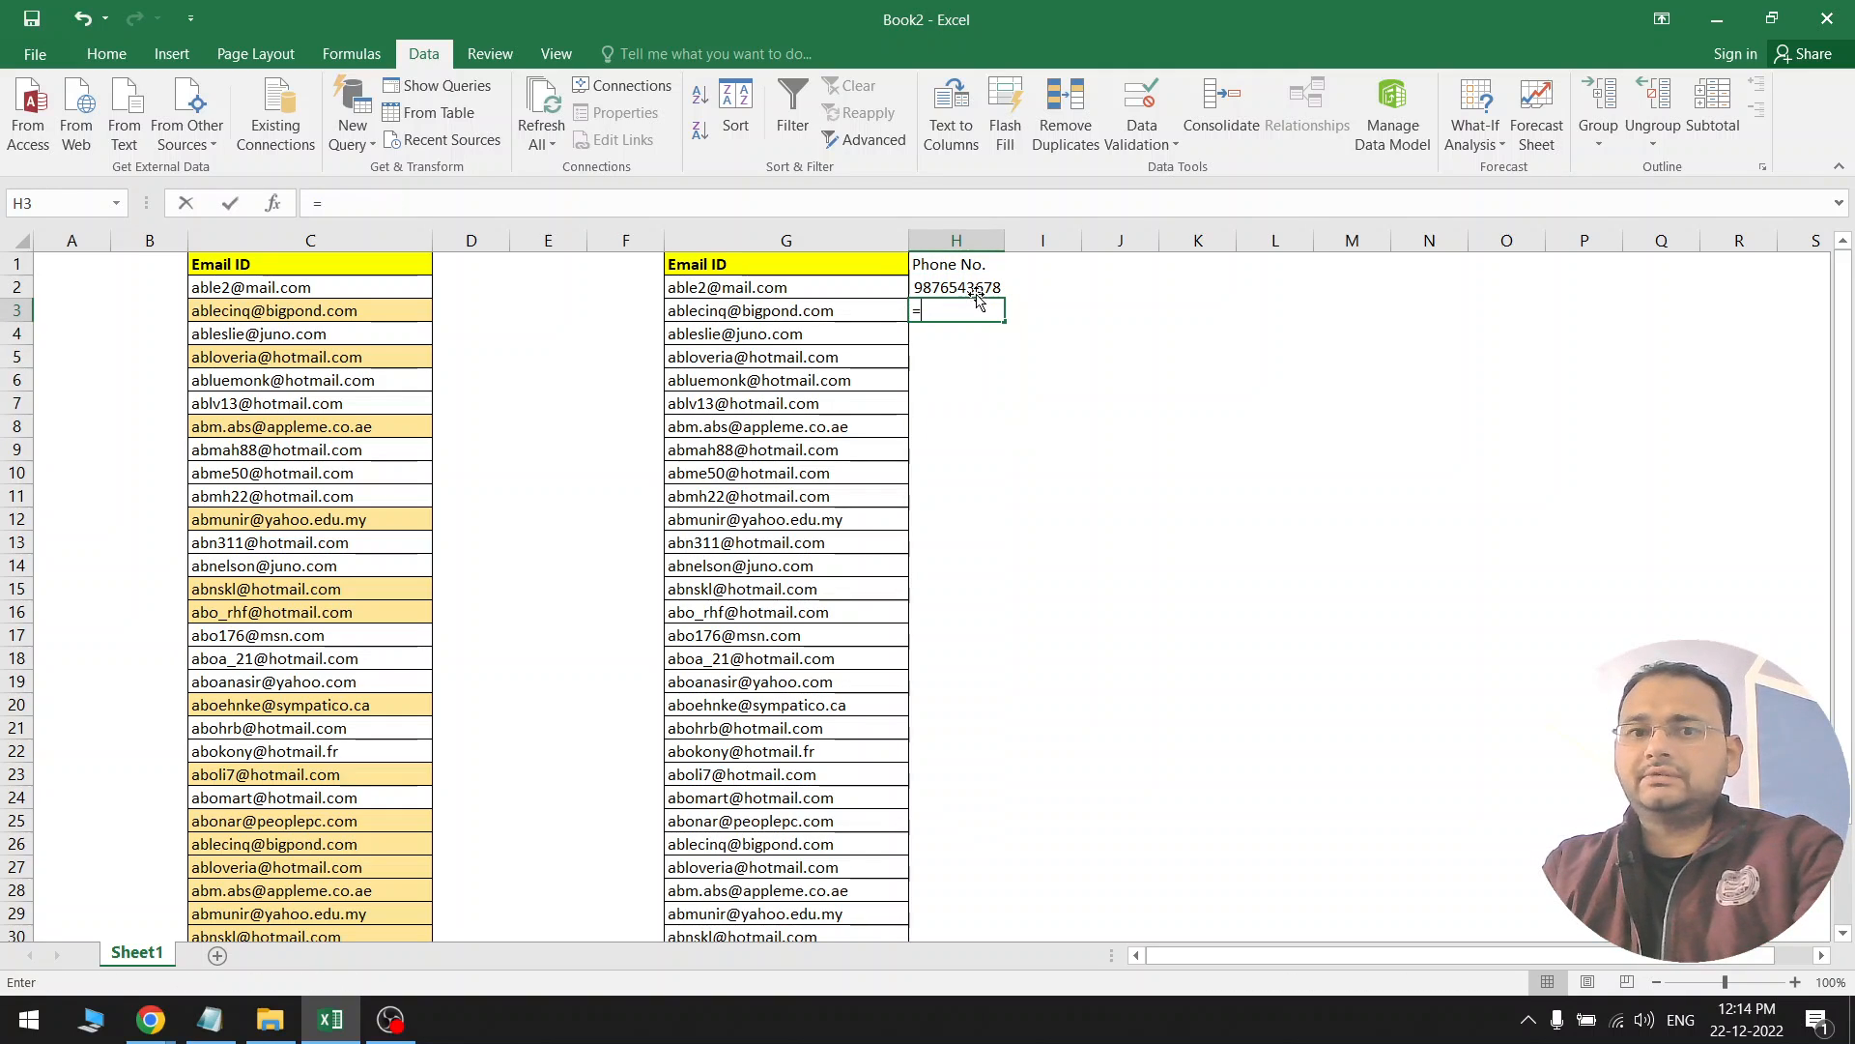
type("=")
left_click(978, 289)
type("+56")
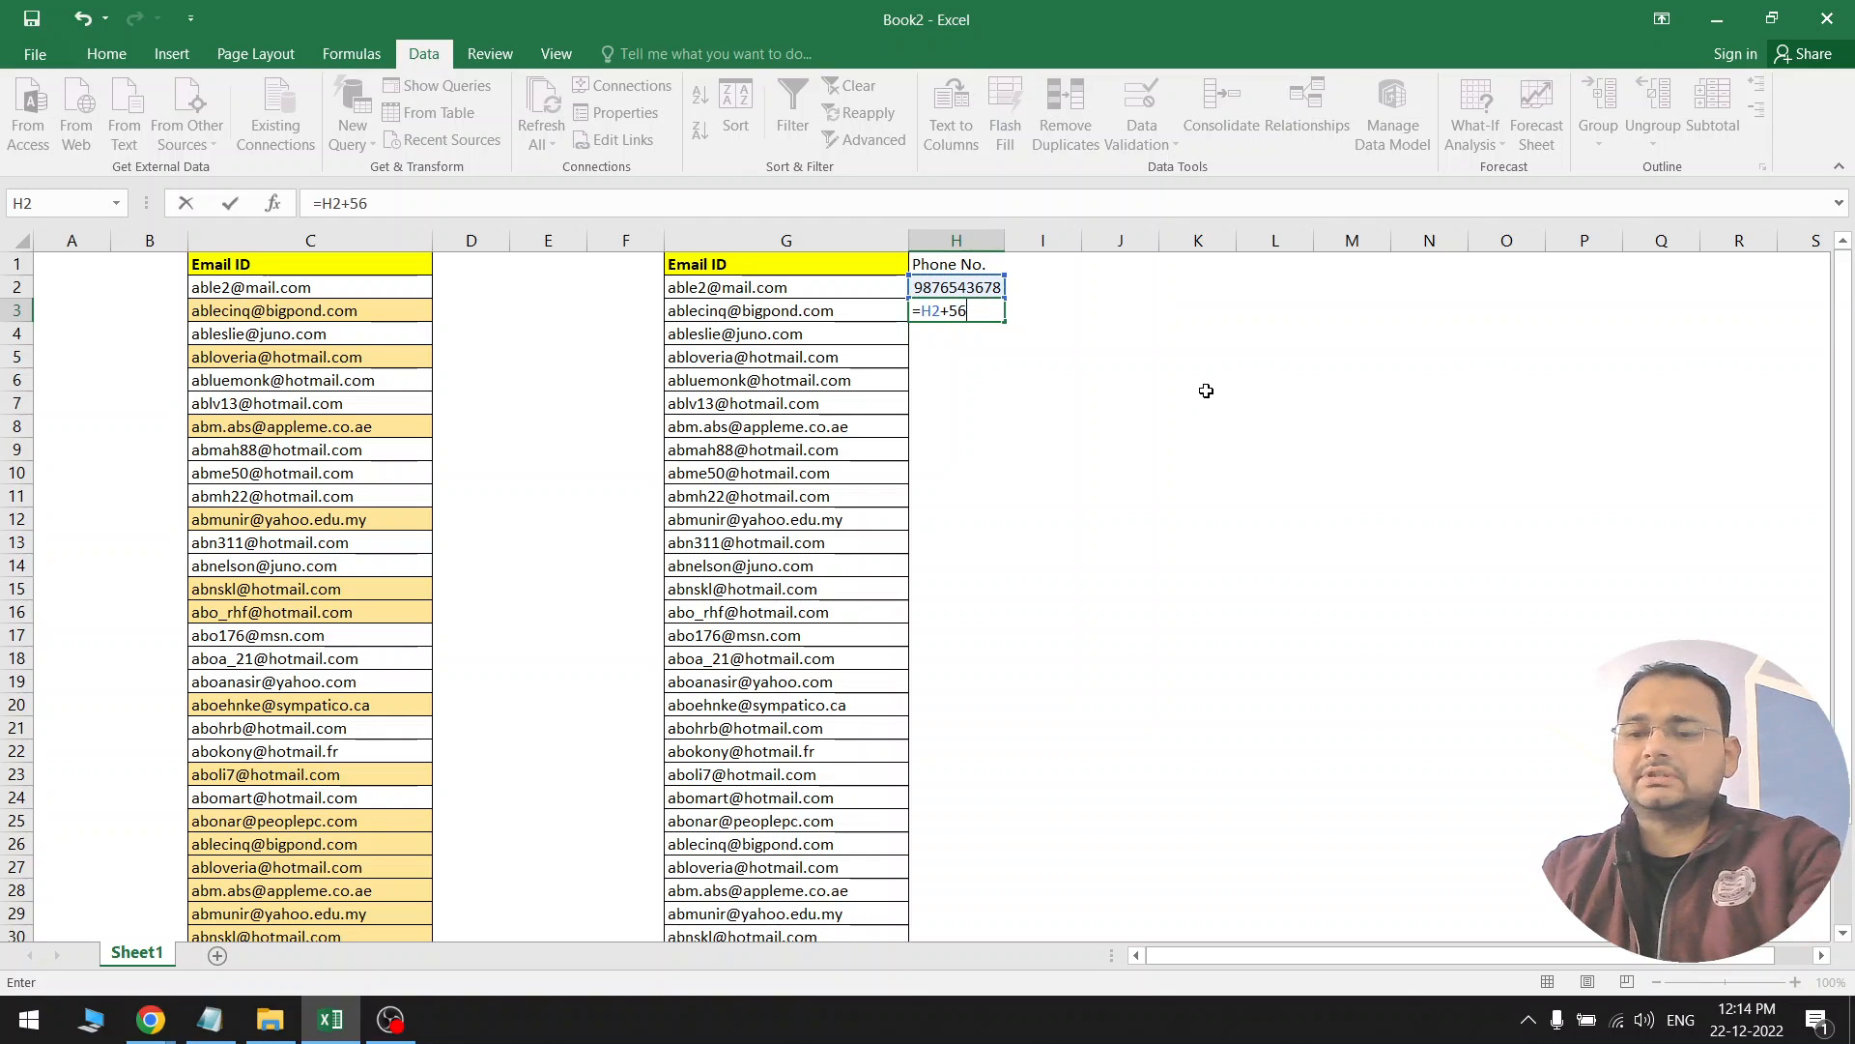
key("Return")
left_click(991, 314)
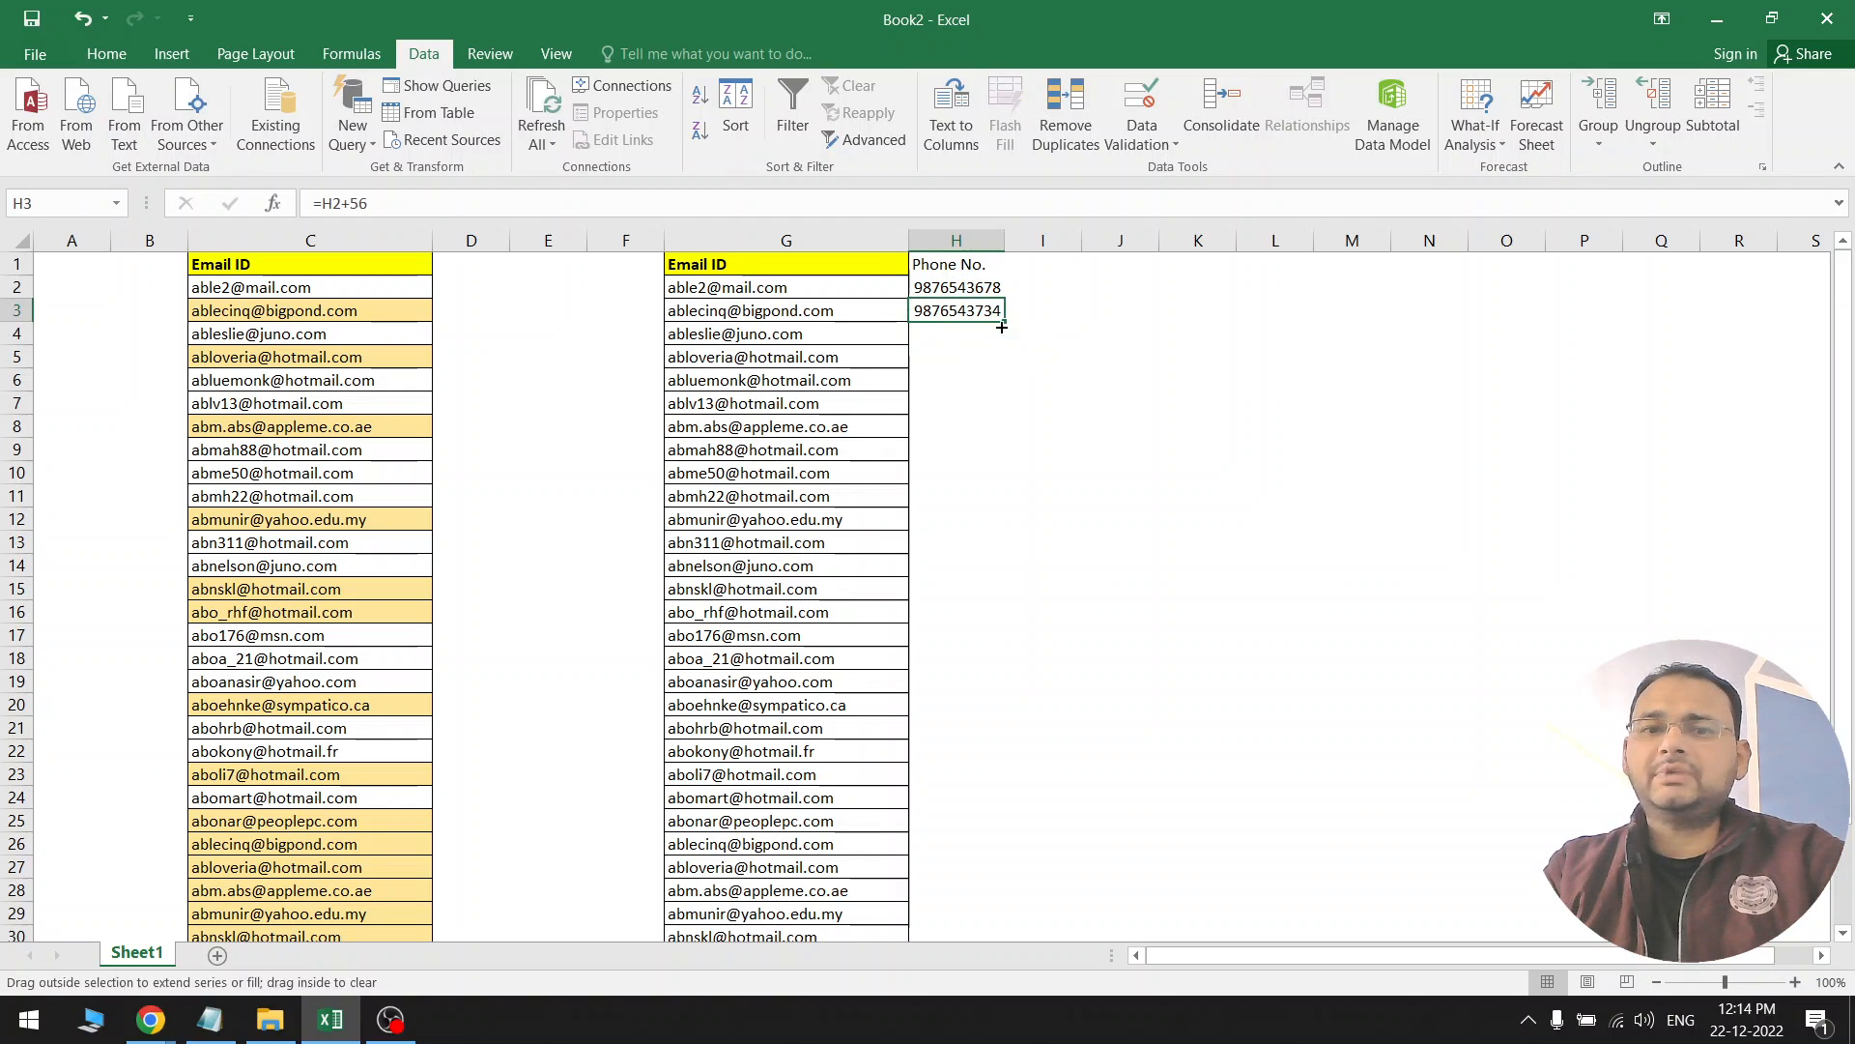
left_click_drag(1002, 327, 986, 899)
left_click(962, 683)
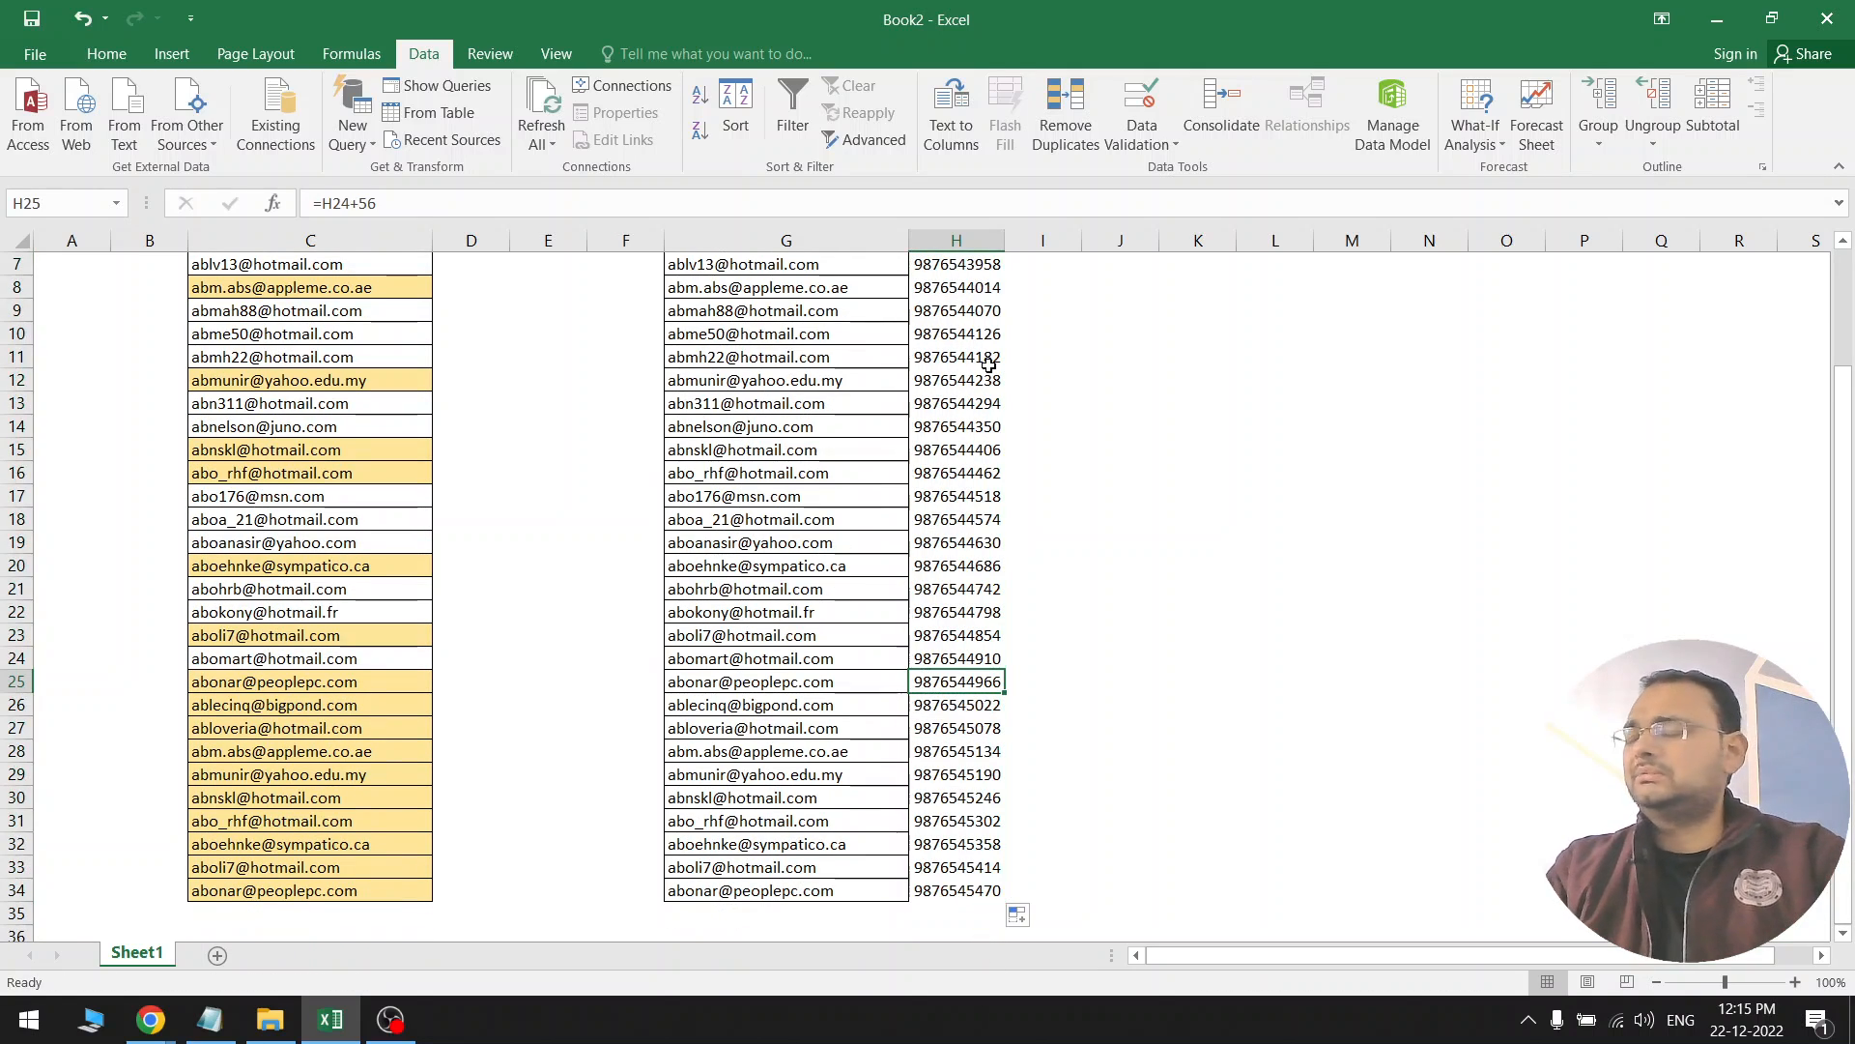
Widen column H to show the full numbers and select them from H2 down
left_click_drag(1009, 243, 1030, 243)
left_click(976, 403)
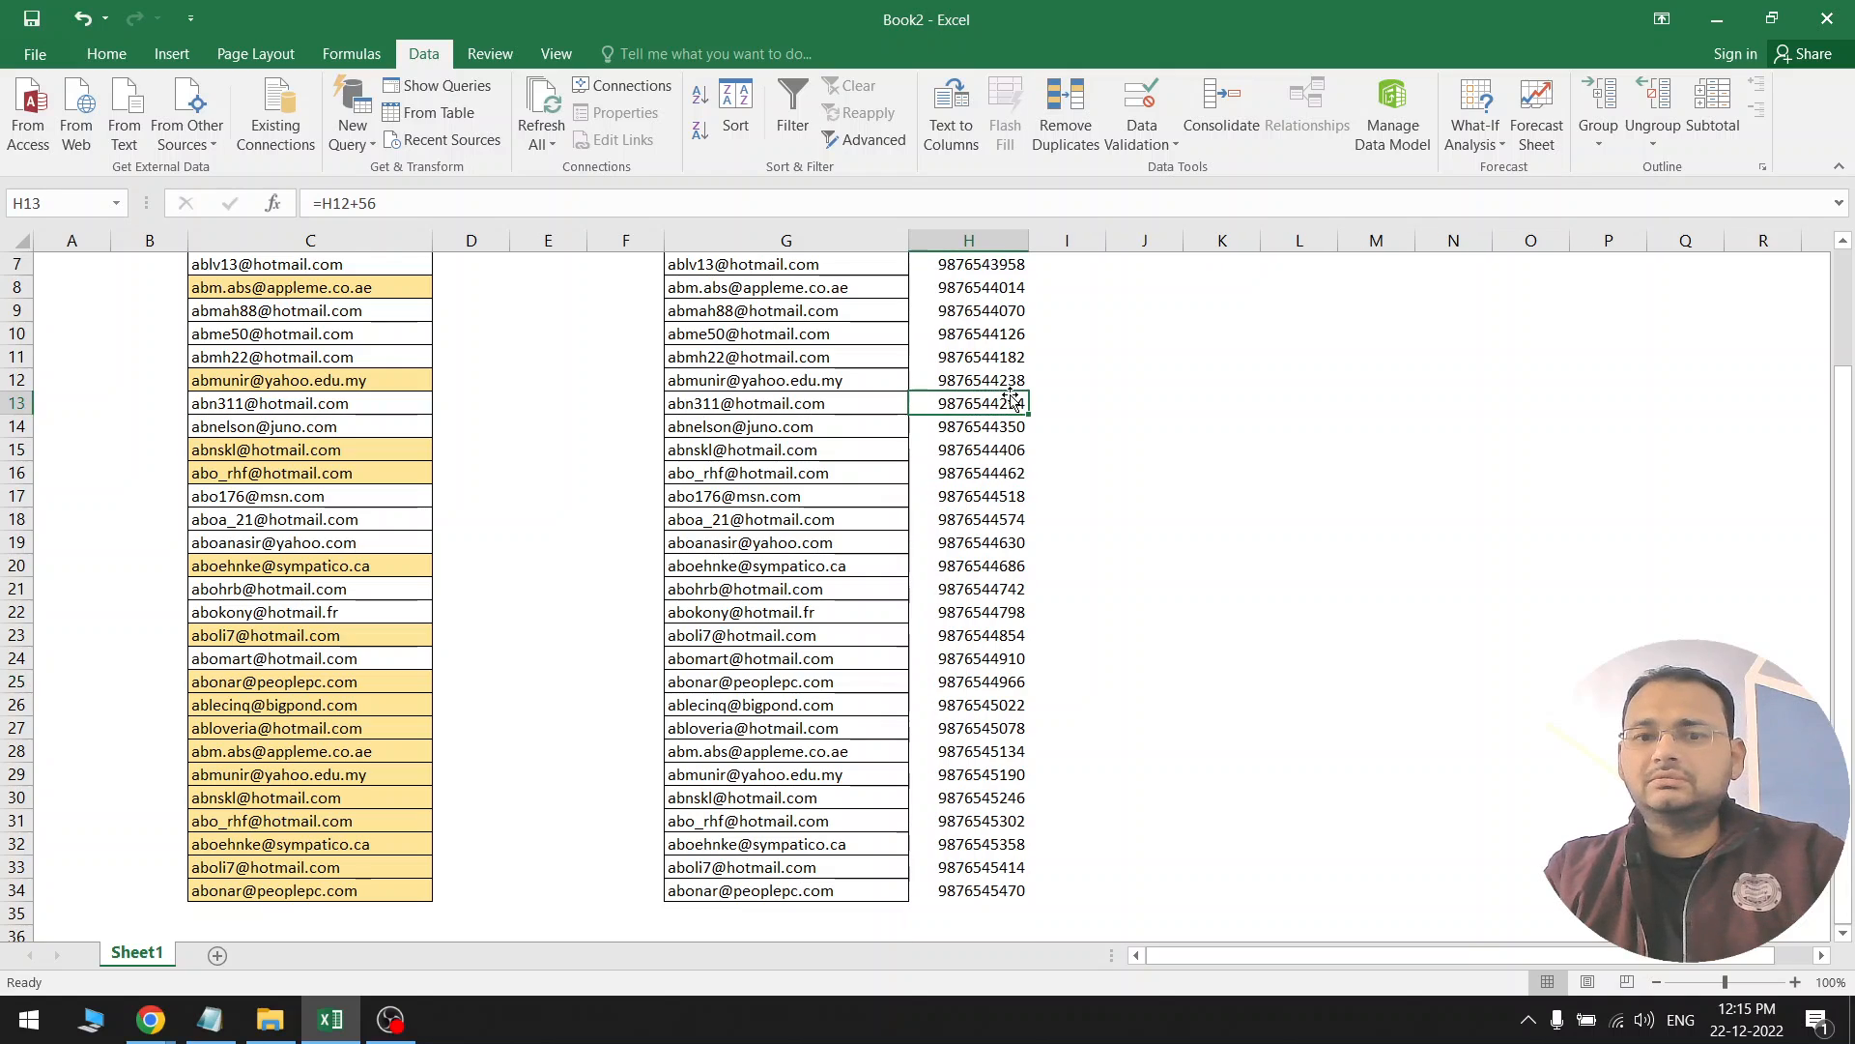
scroll(983, 504, "up", 2)
left_click(982, 504)
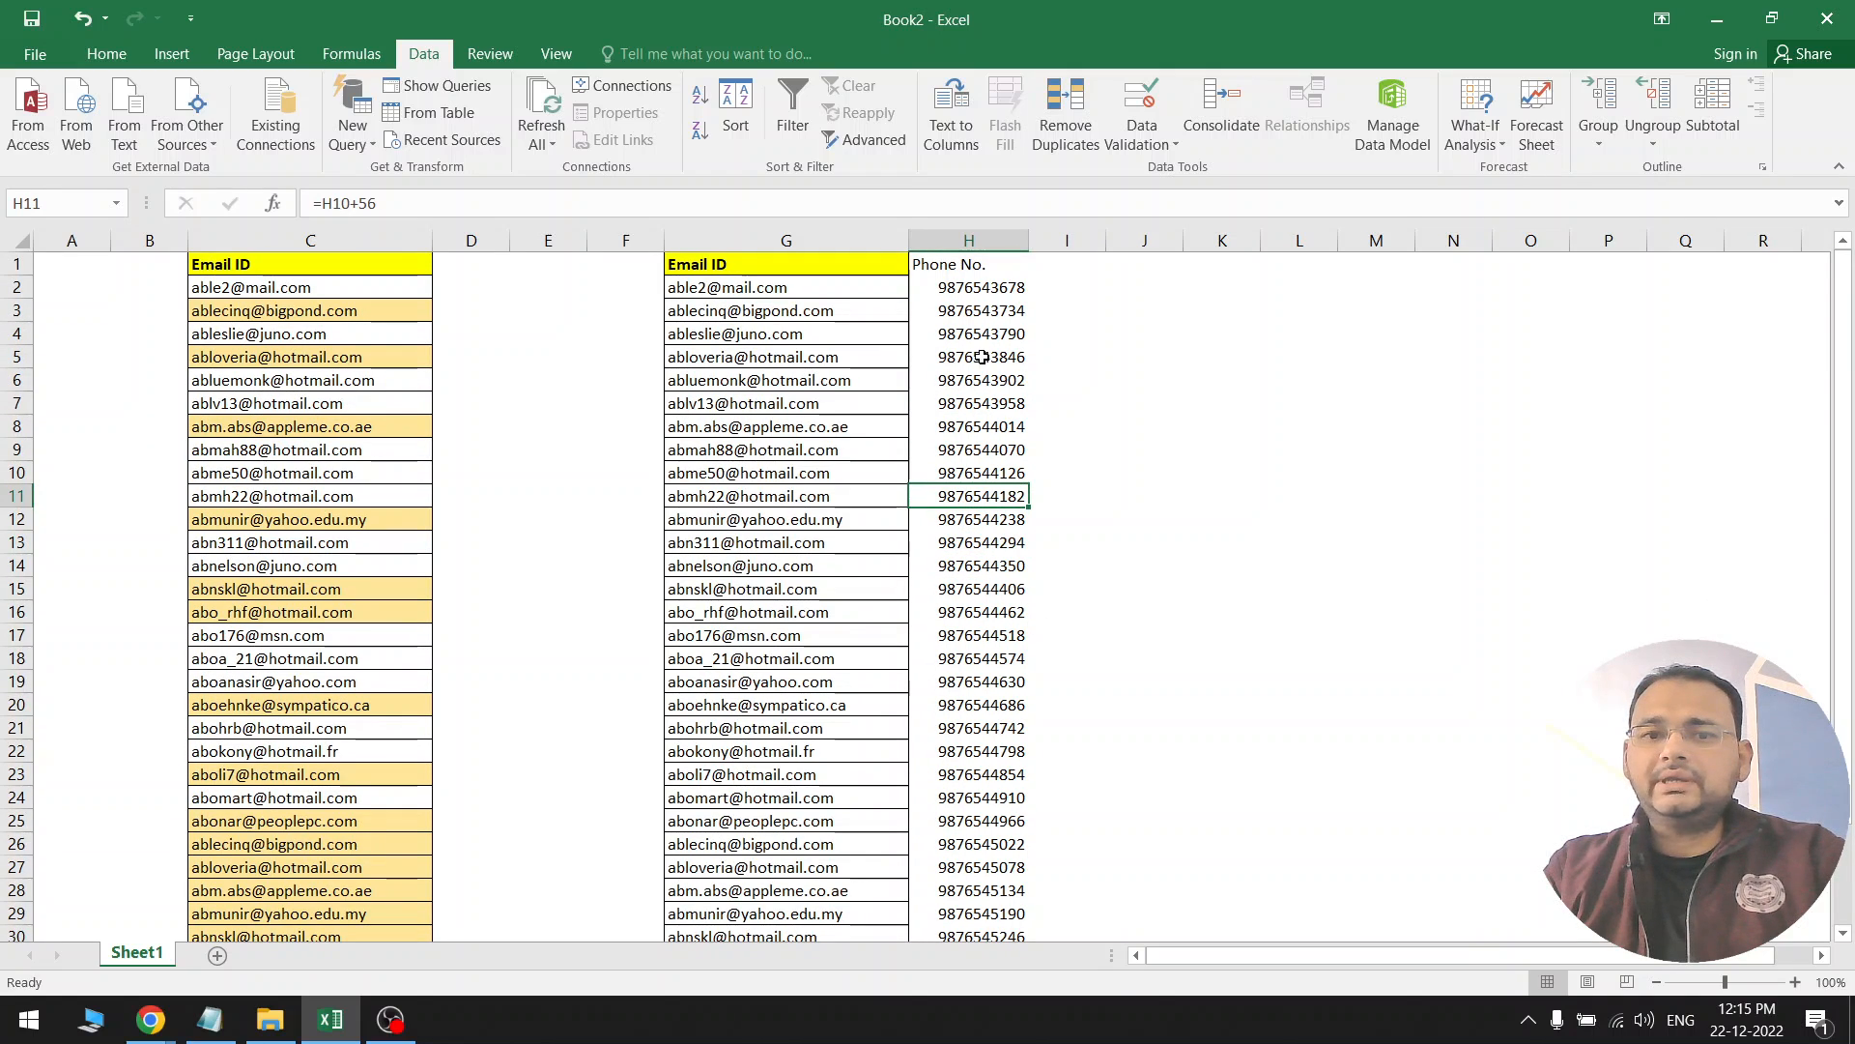
left_click_drag(986, 289, 997, 911)
Copy the Phone No. cells and paste them back over themselves as values
key("ctrl+c")
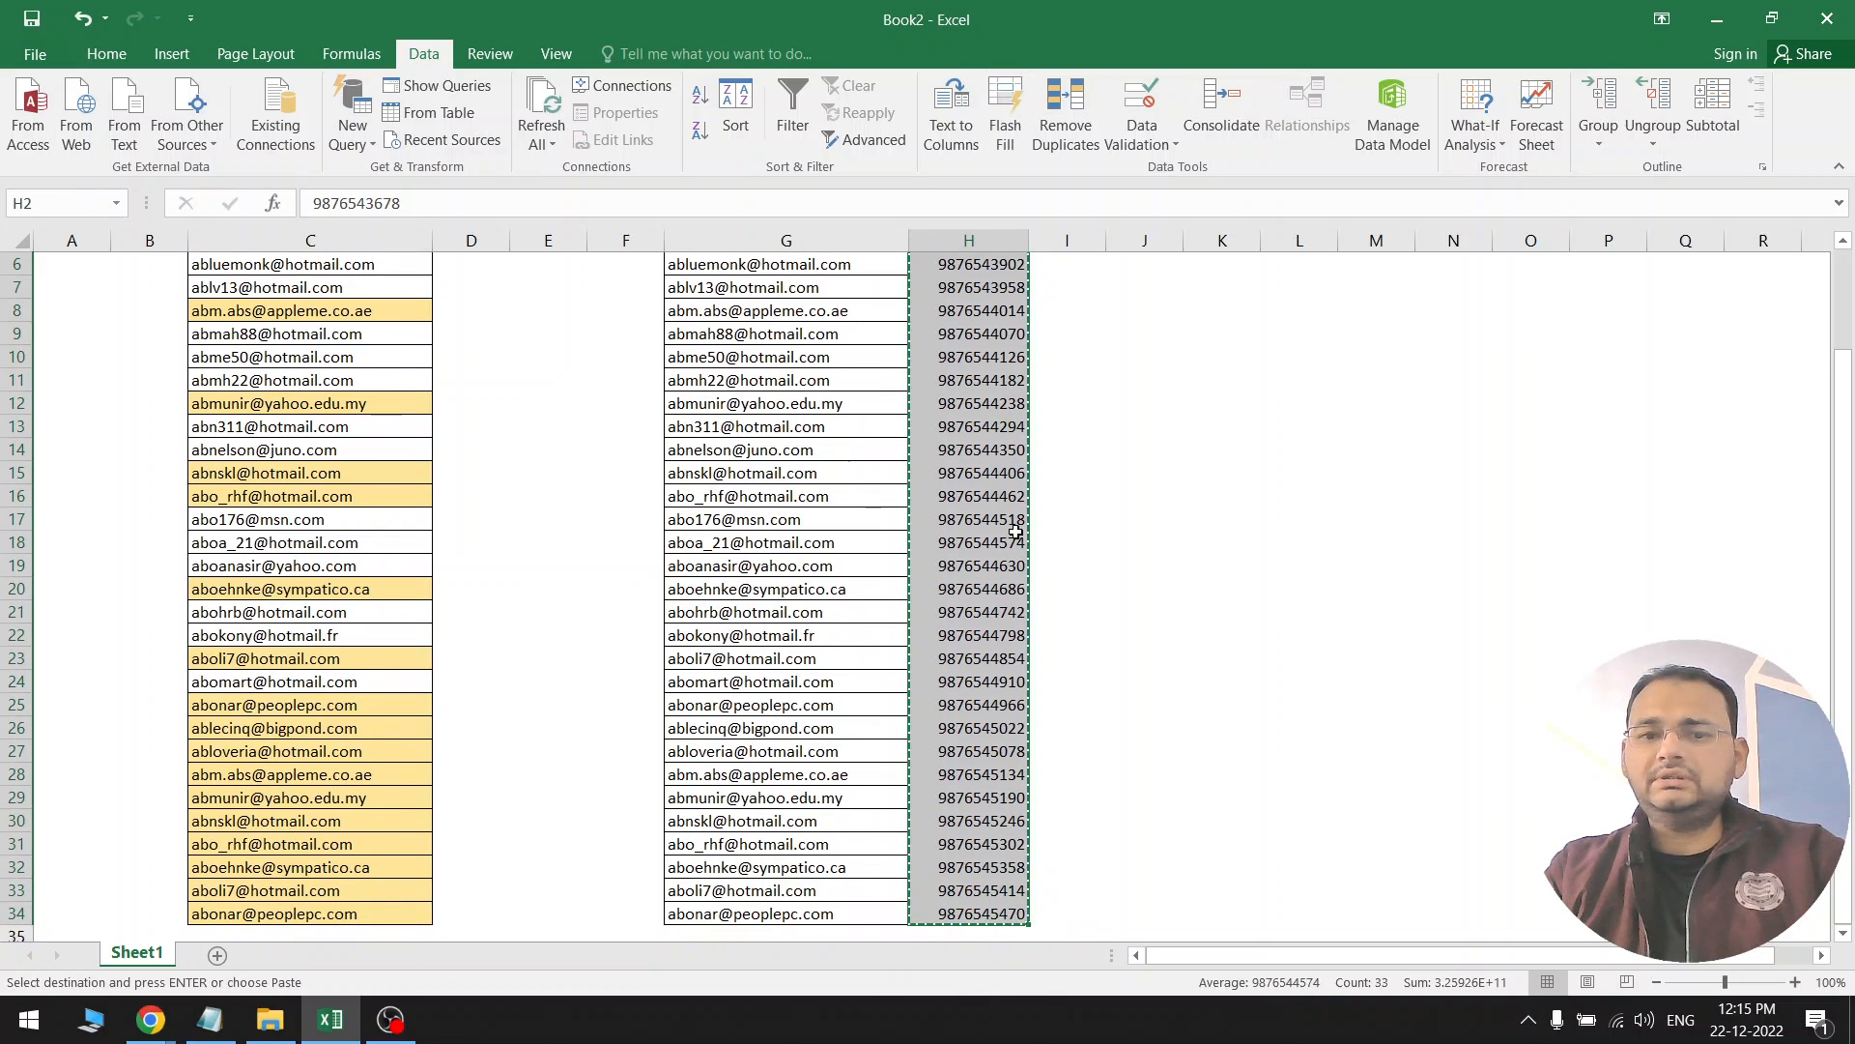
scroll(1005, 580, "up", 2)
right_click(995, 411)
key("s")
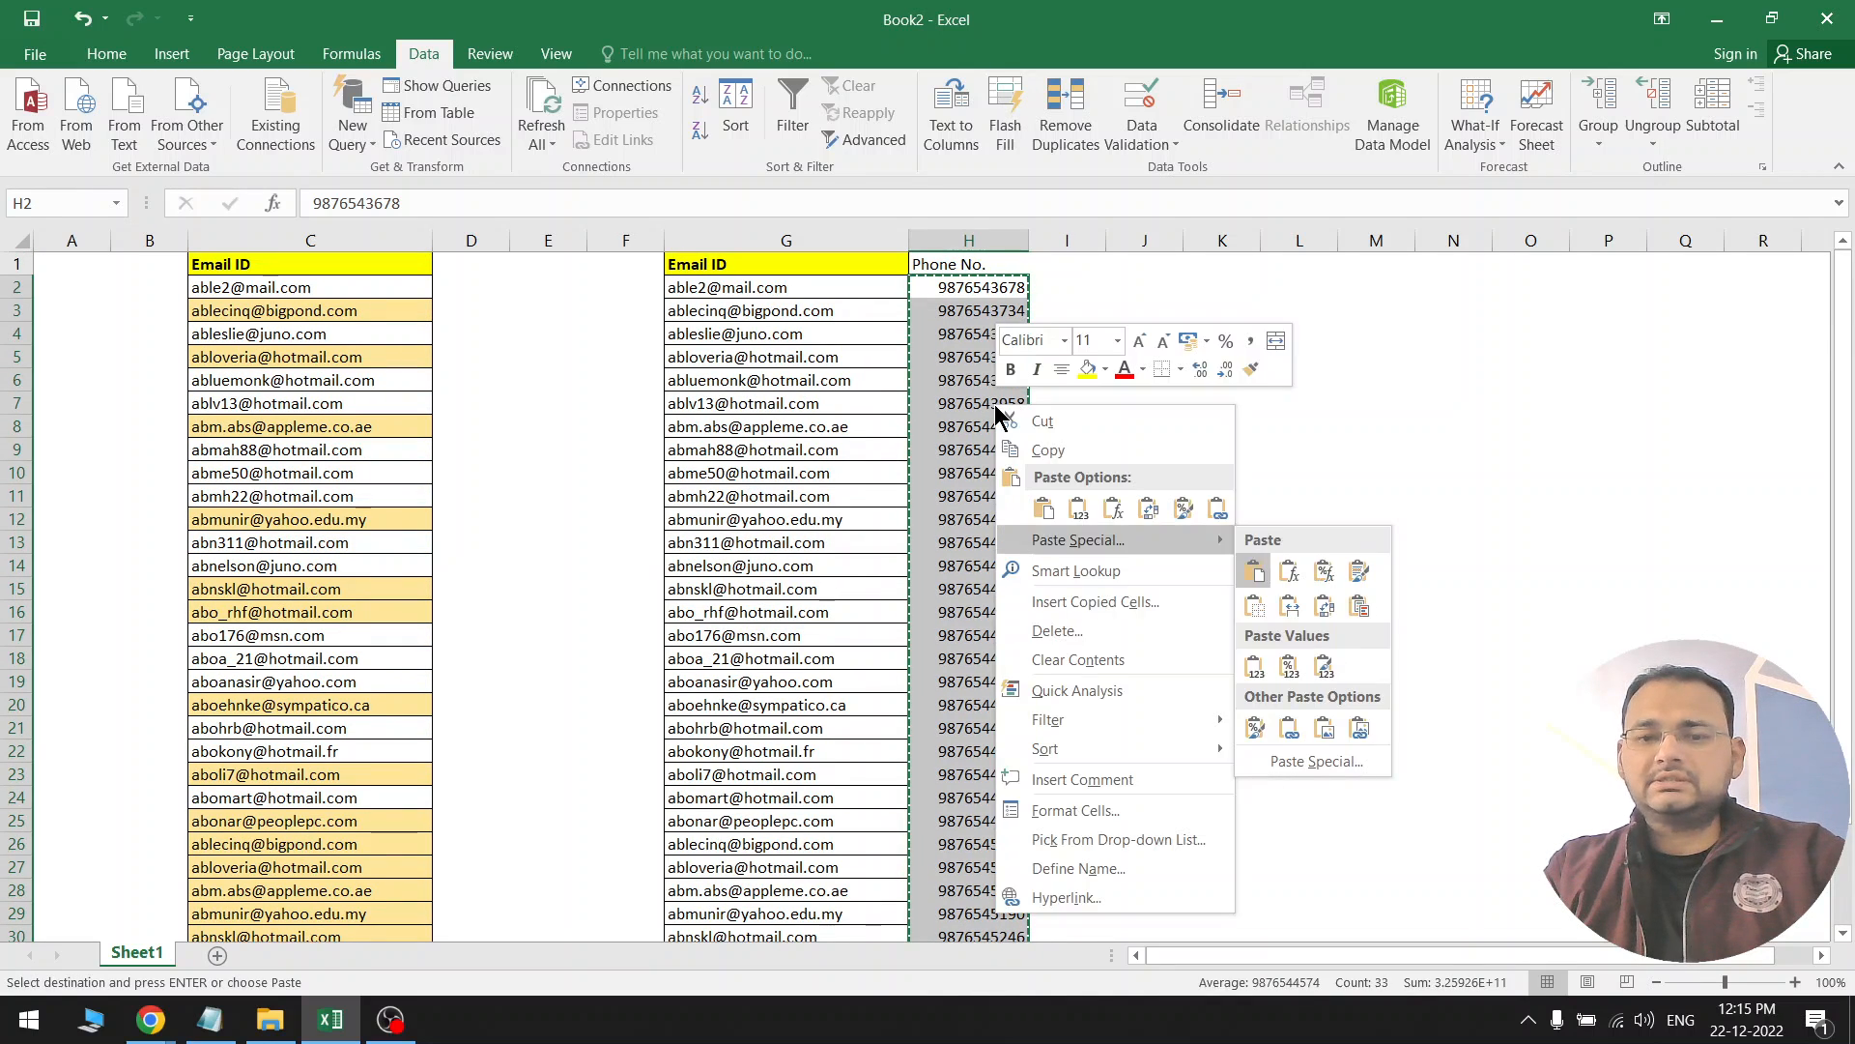
key("v")
left_click(1053, 518)
left_click(982, 563)
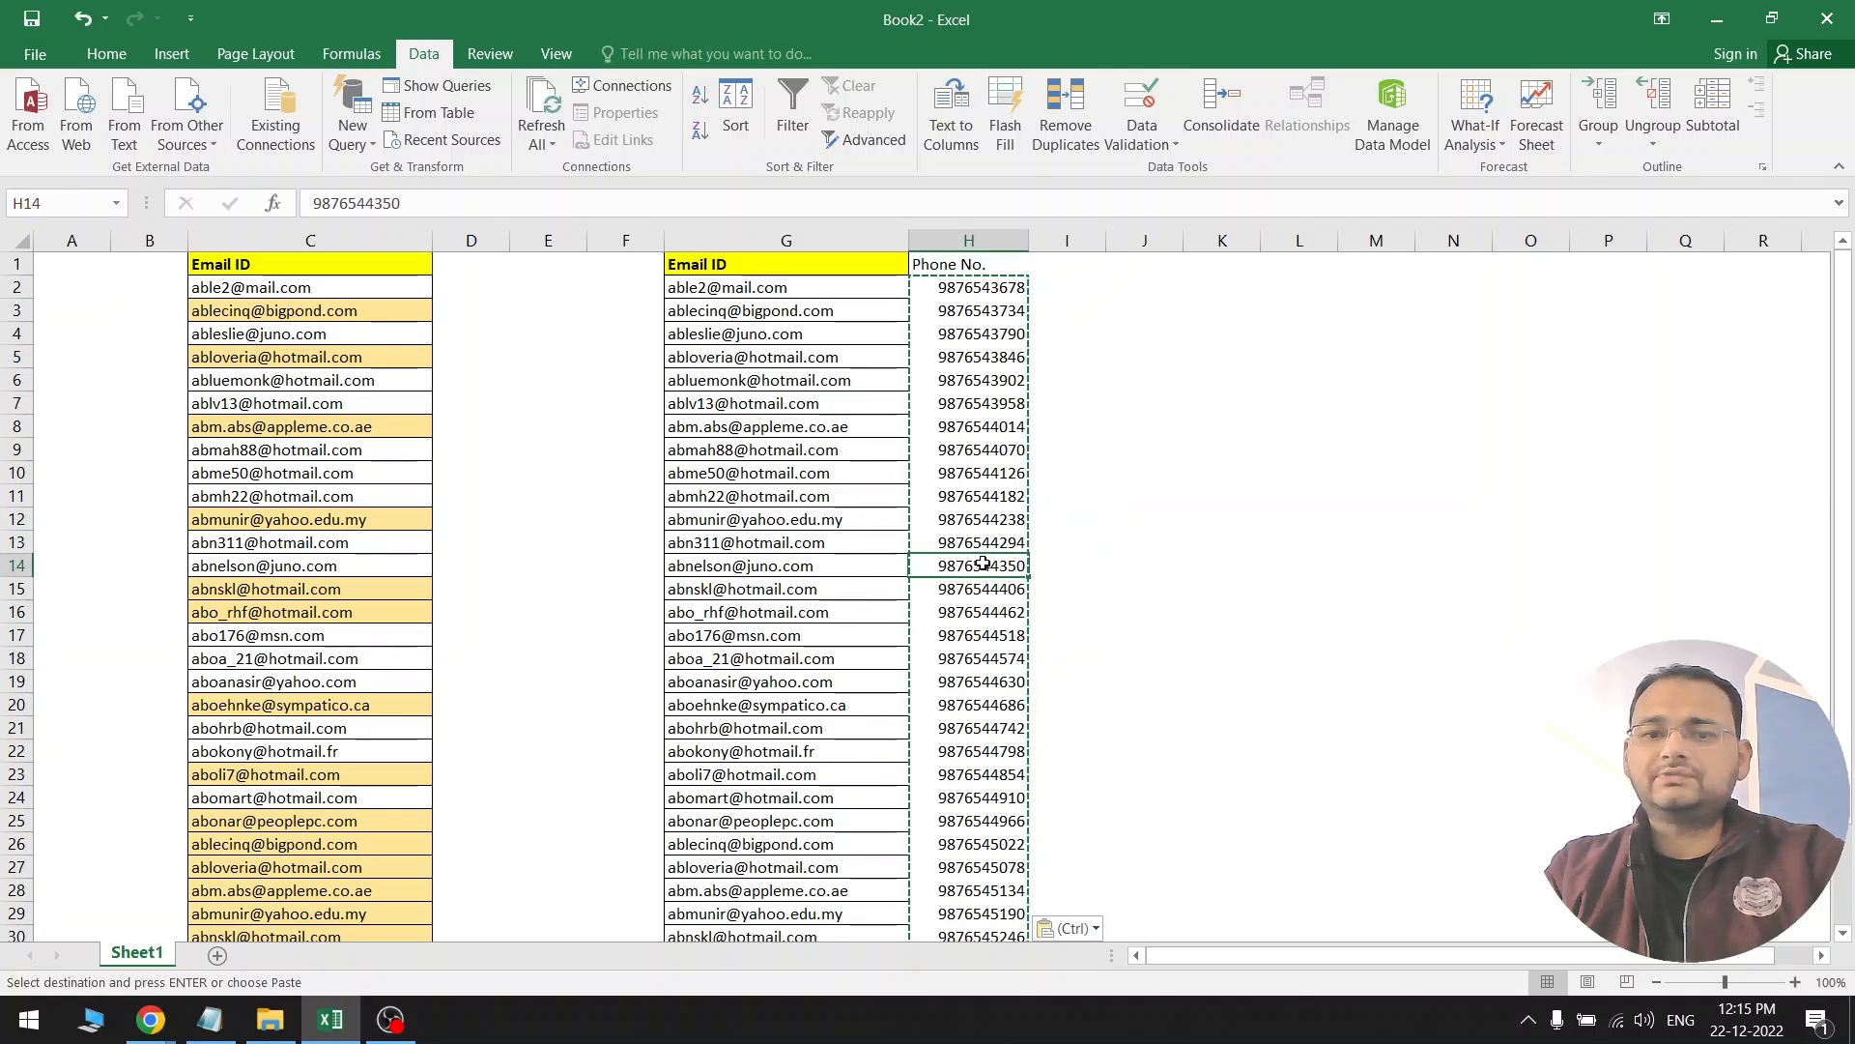
key("Escape")
left_click(998, 406)
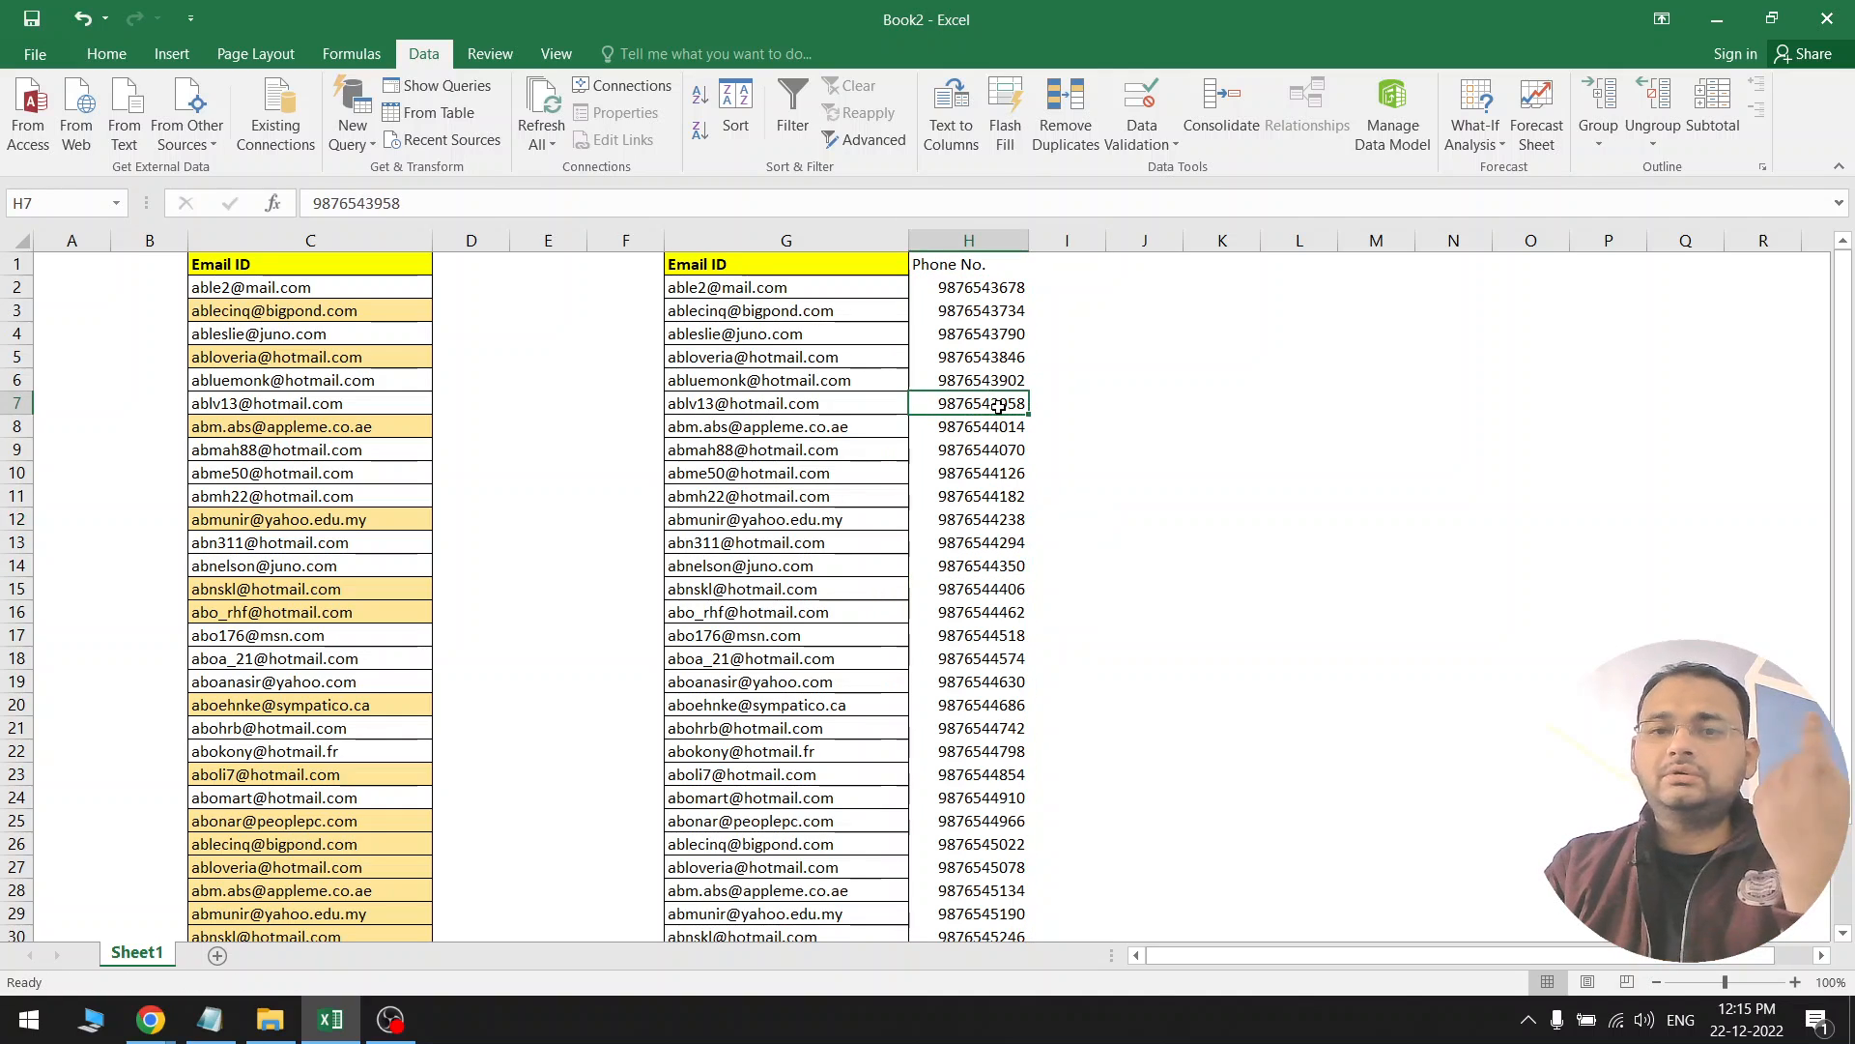
left_click(1014, 294)
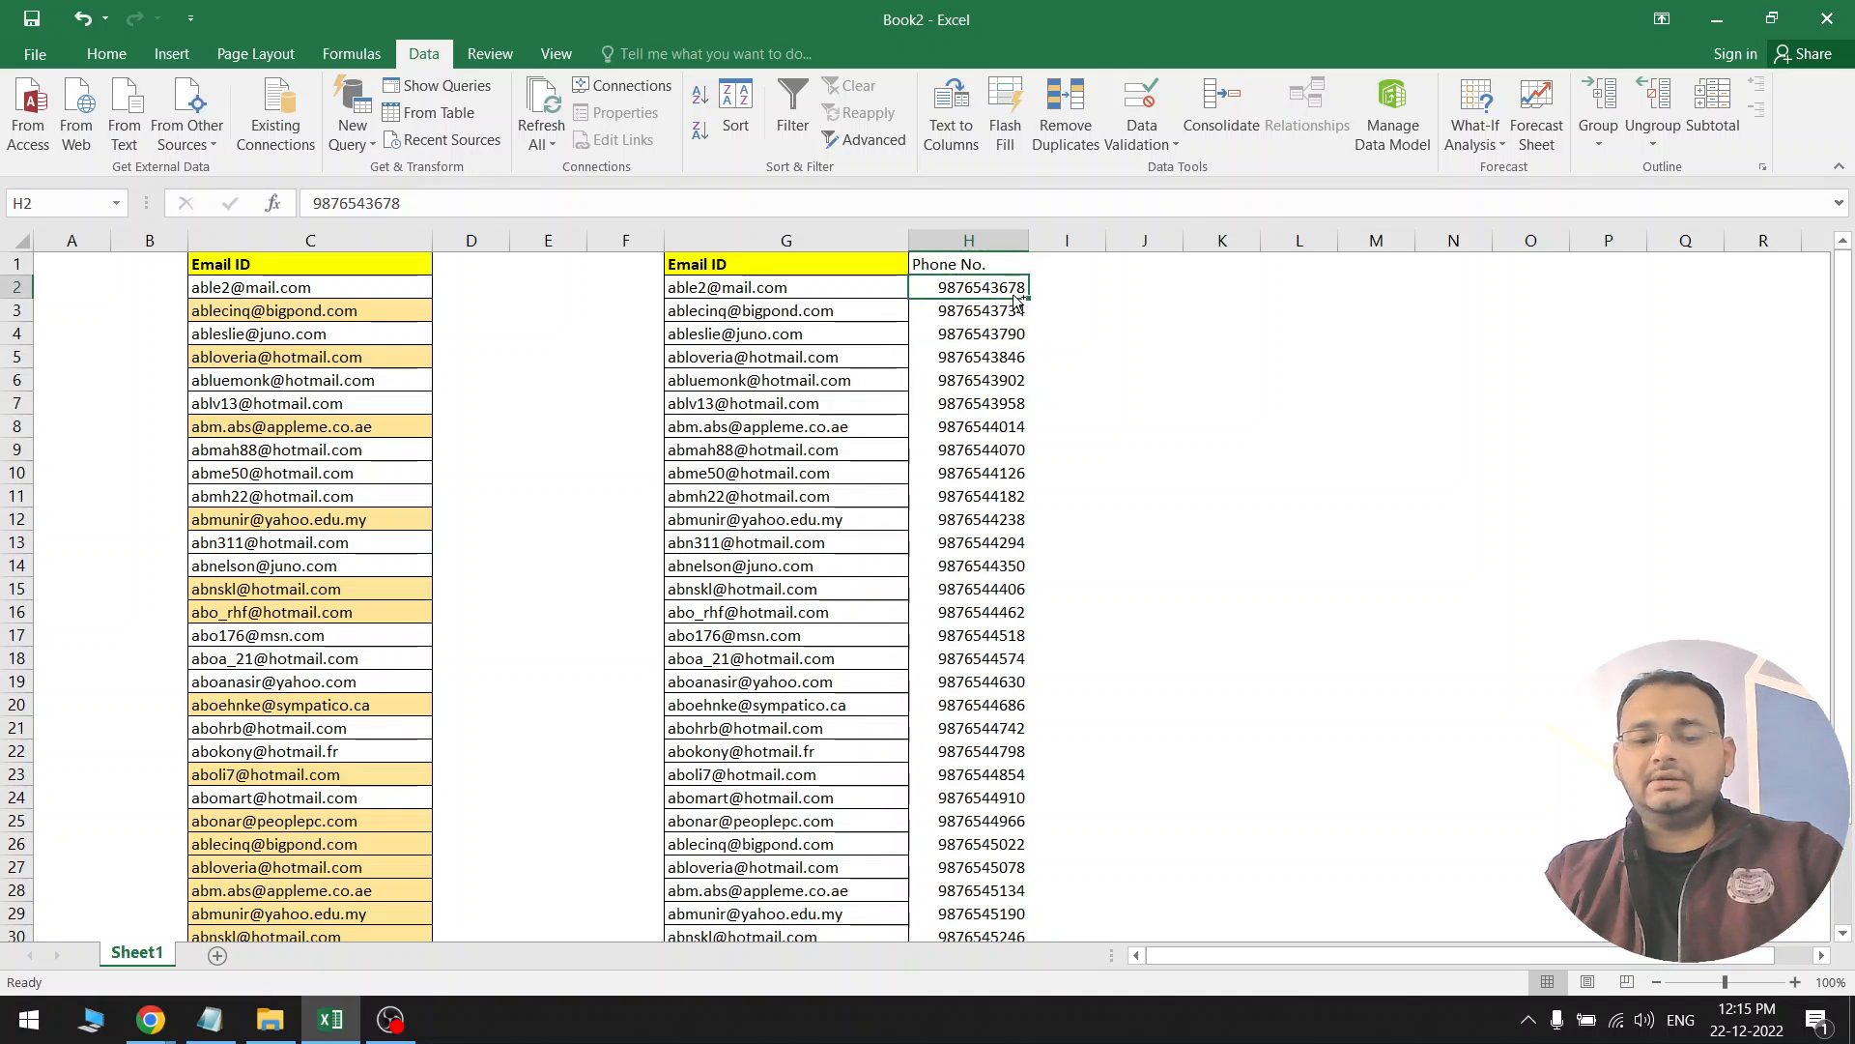
key("ctrl+c")
left_click(987, 478)
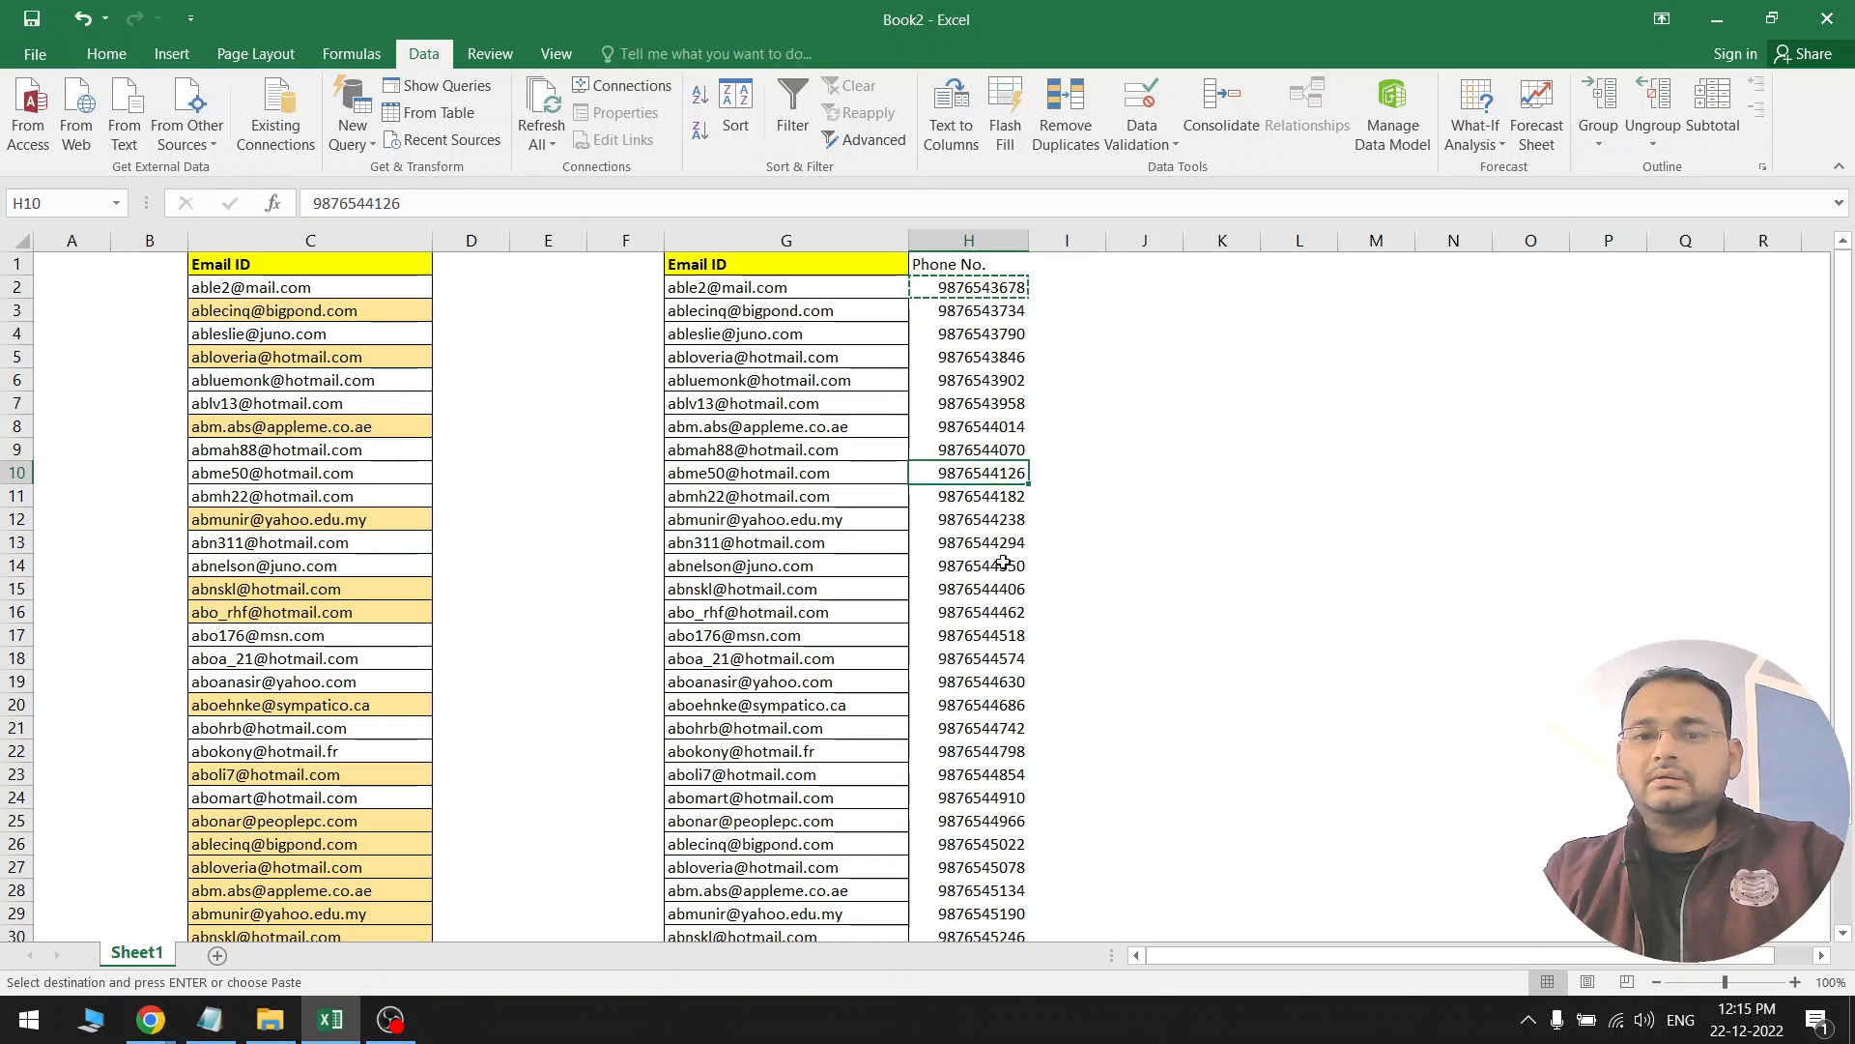
key("Escape")
Copy the row 2 email-phone pair into row 14 and the row 8 pair into row 23
left_click(966, 287)
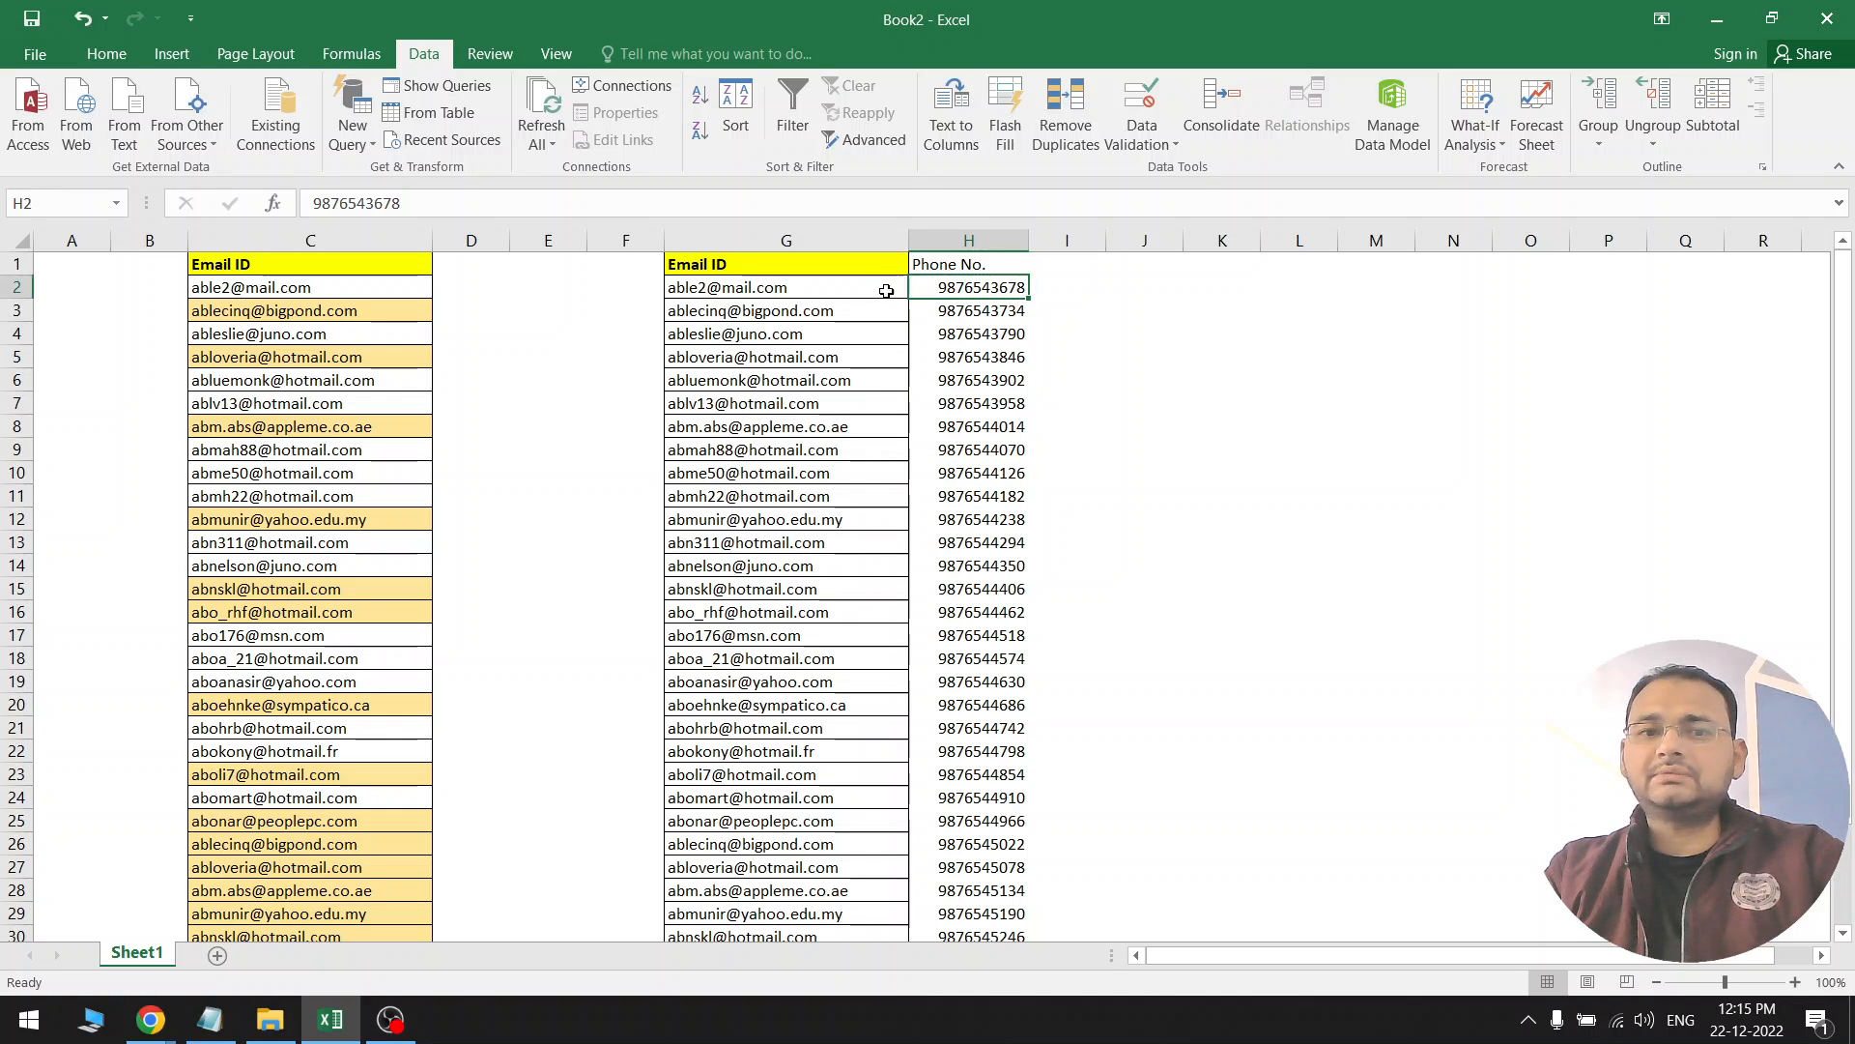
left_click_drag(870, 287, 931, 288)
key("ctrl+c")
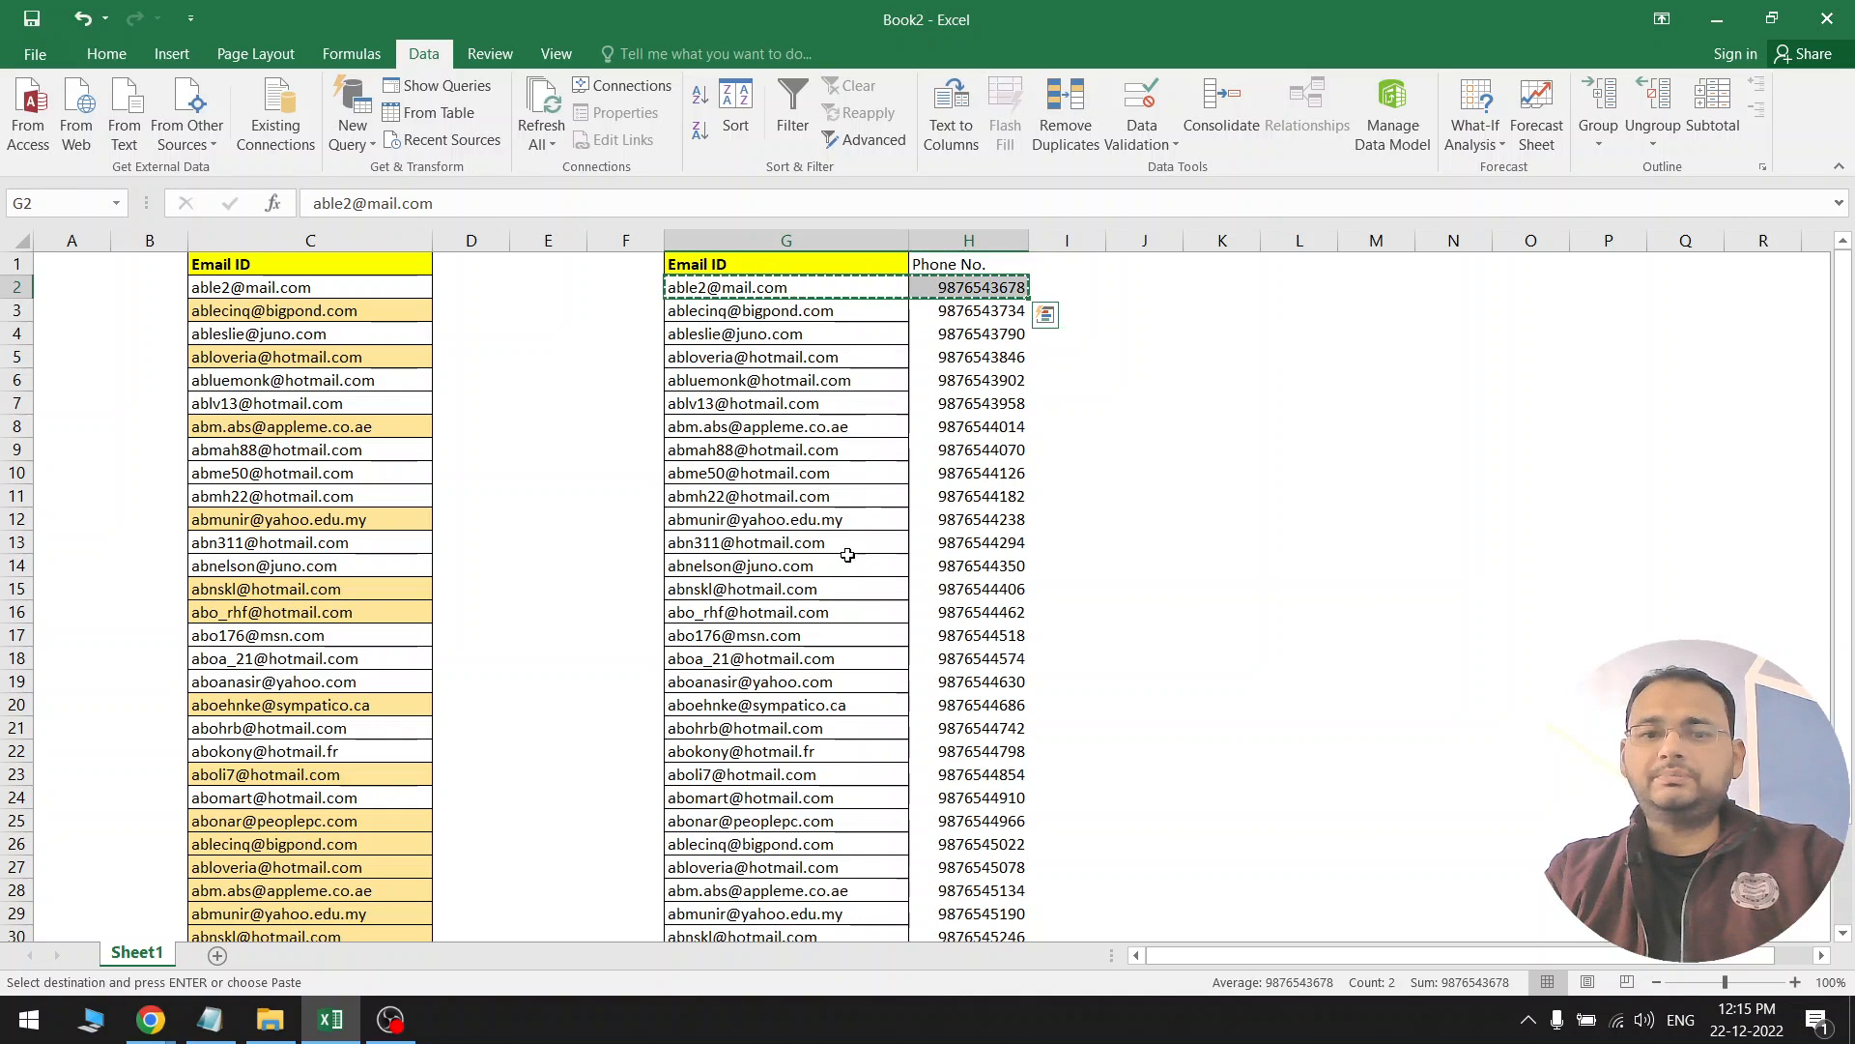
left_click(846, 565)
key("ctrl+v")
left_click(839, 751)
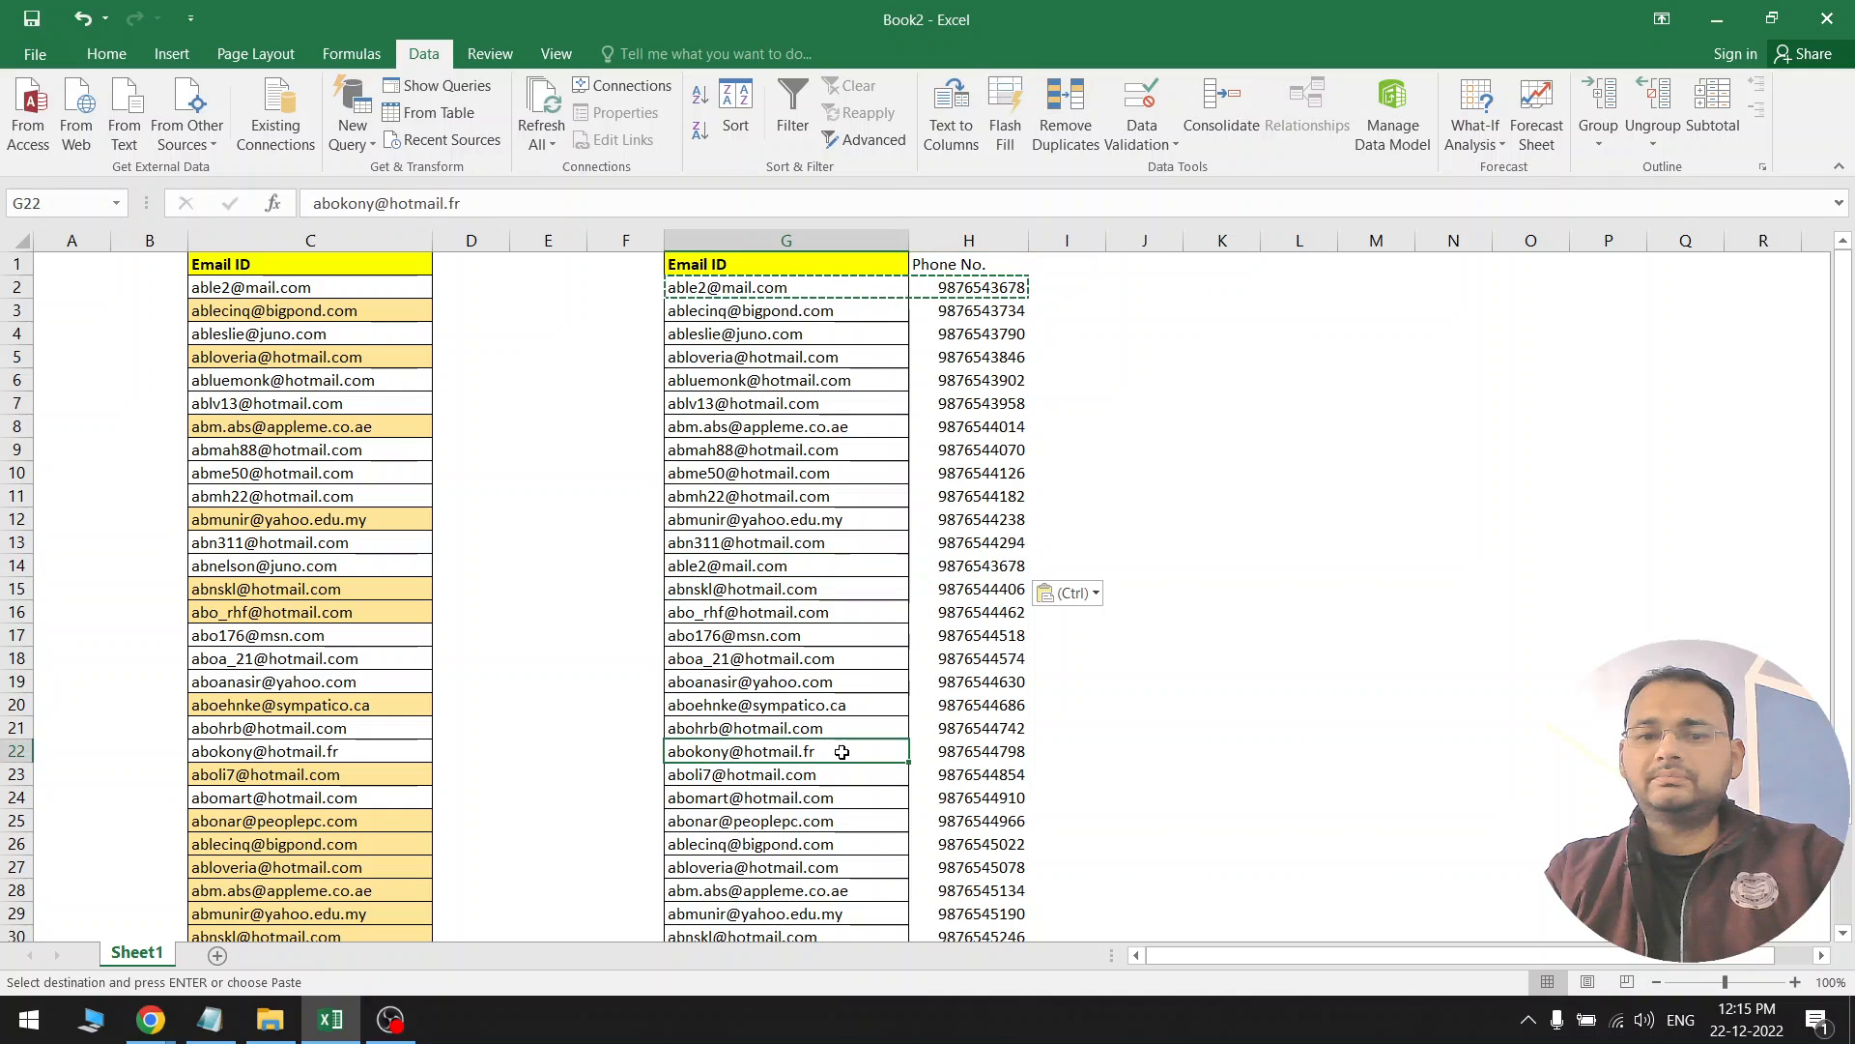
key("ctrl")
key("ctrl")
left_click_drag(901, 427, 1005, 426)
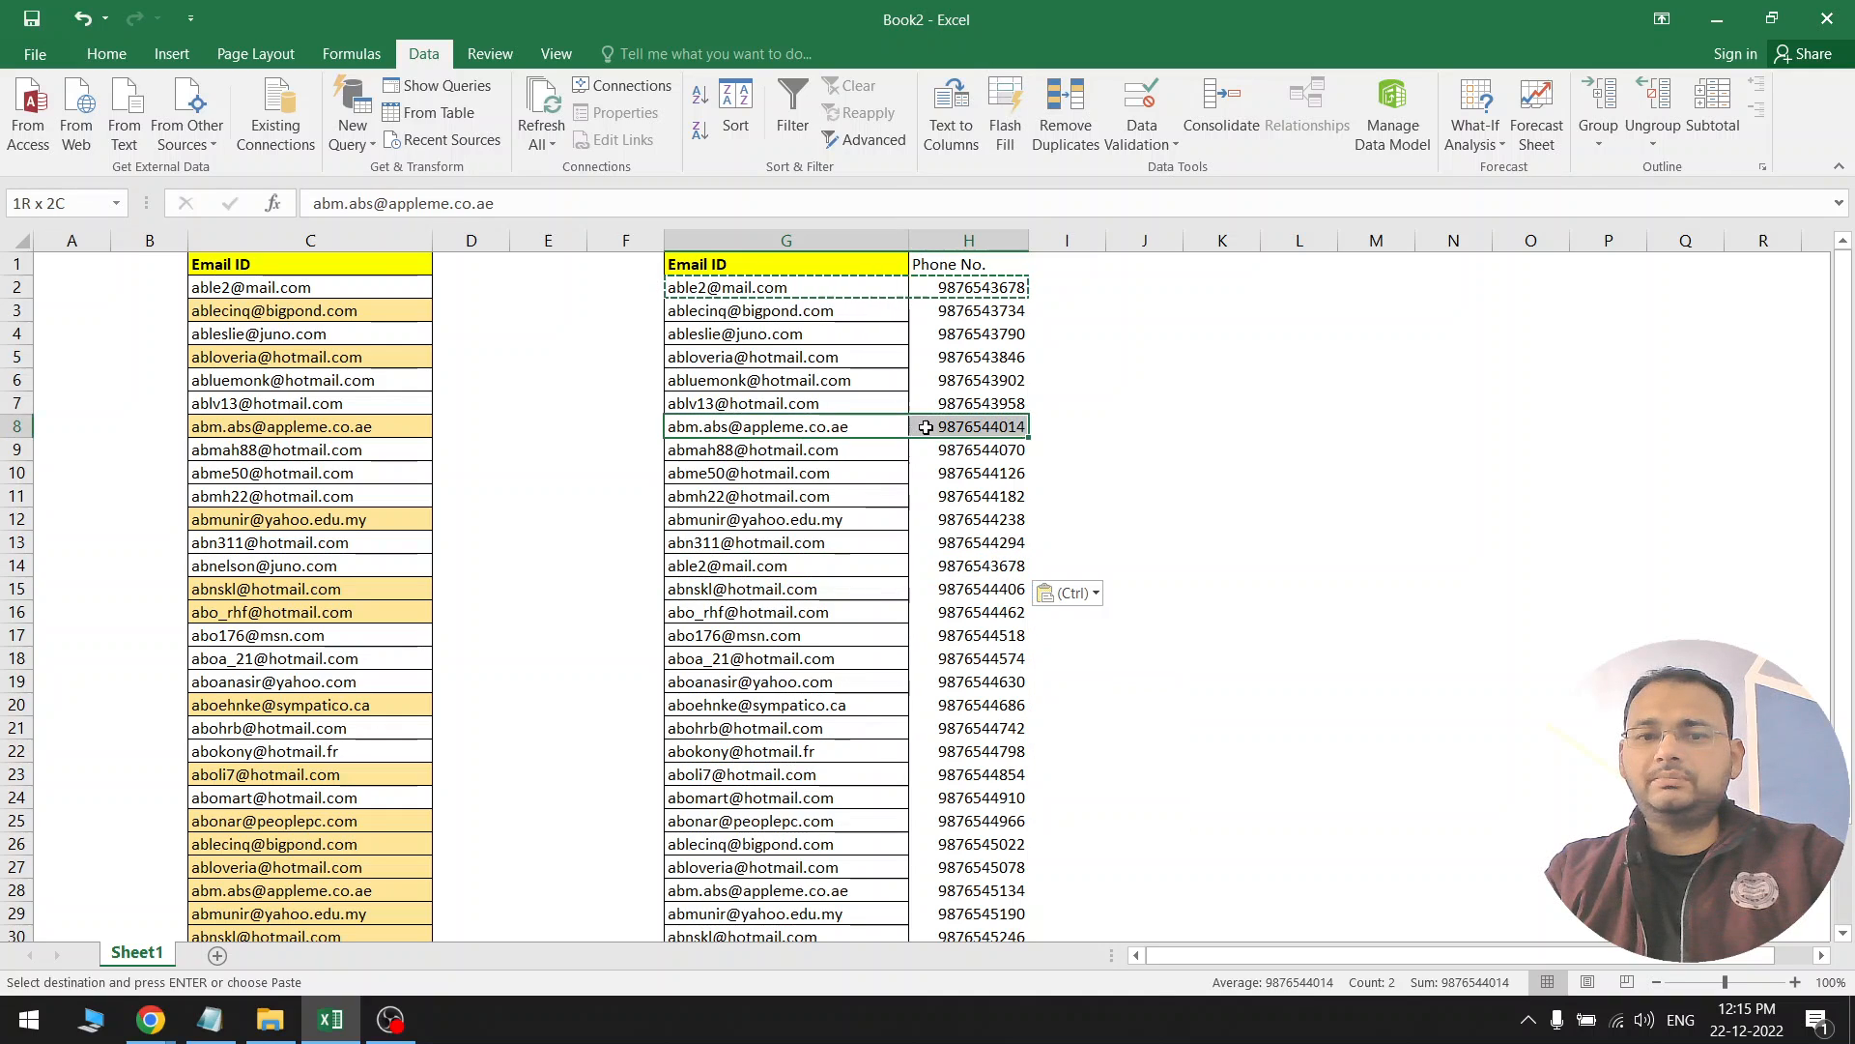
key("ctrl+c")
left_click(831, 774)
key("ctrl+v")
left_click_drag(831, 660, 1005, 658)
key("ctrl")
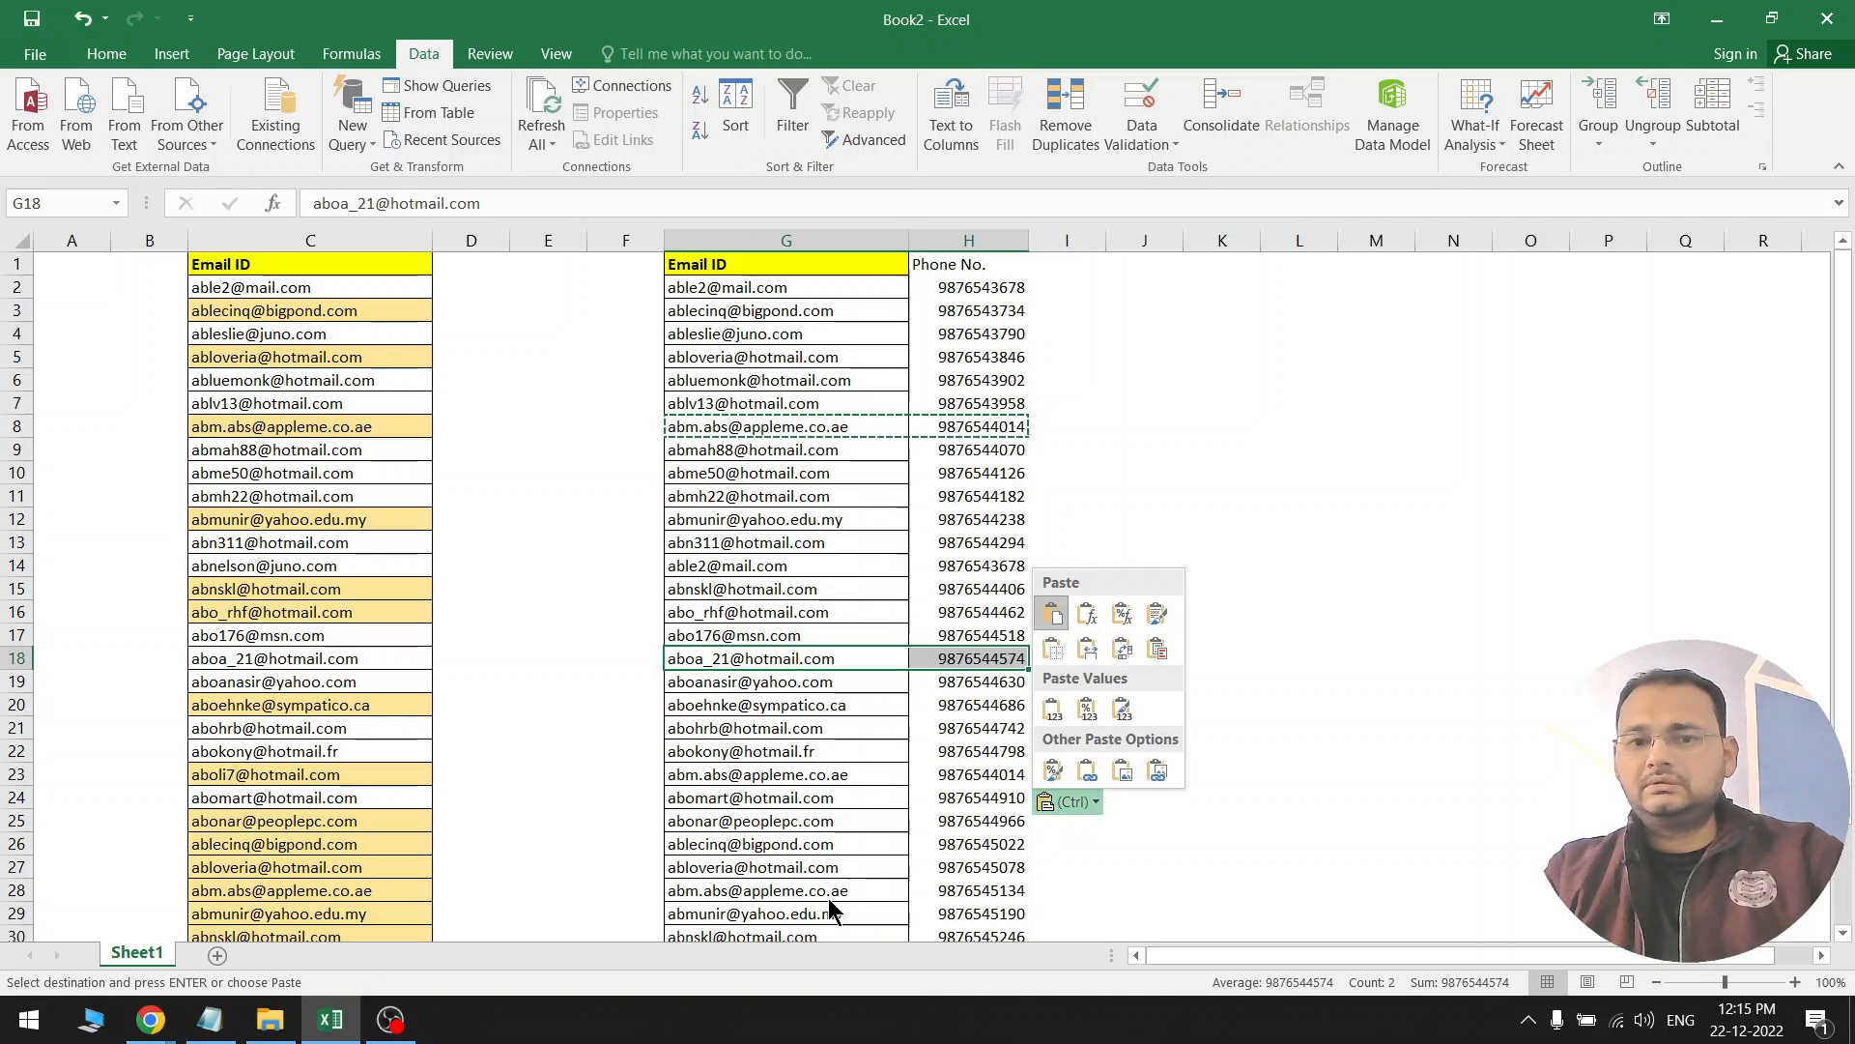
key("ctrl")
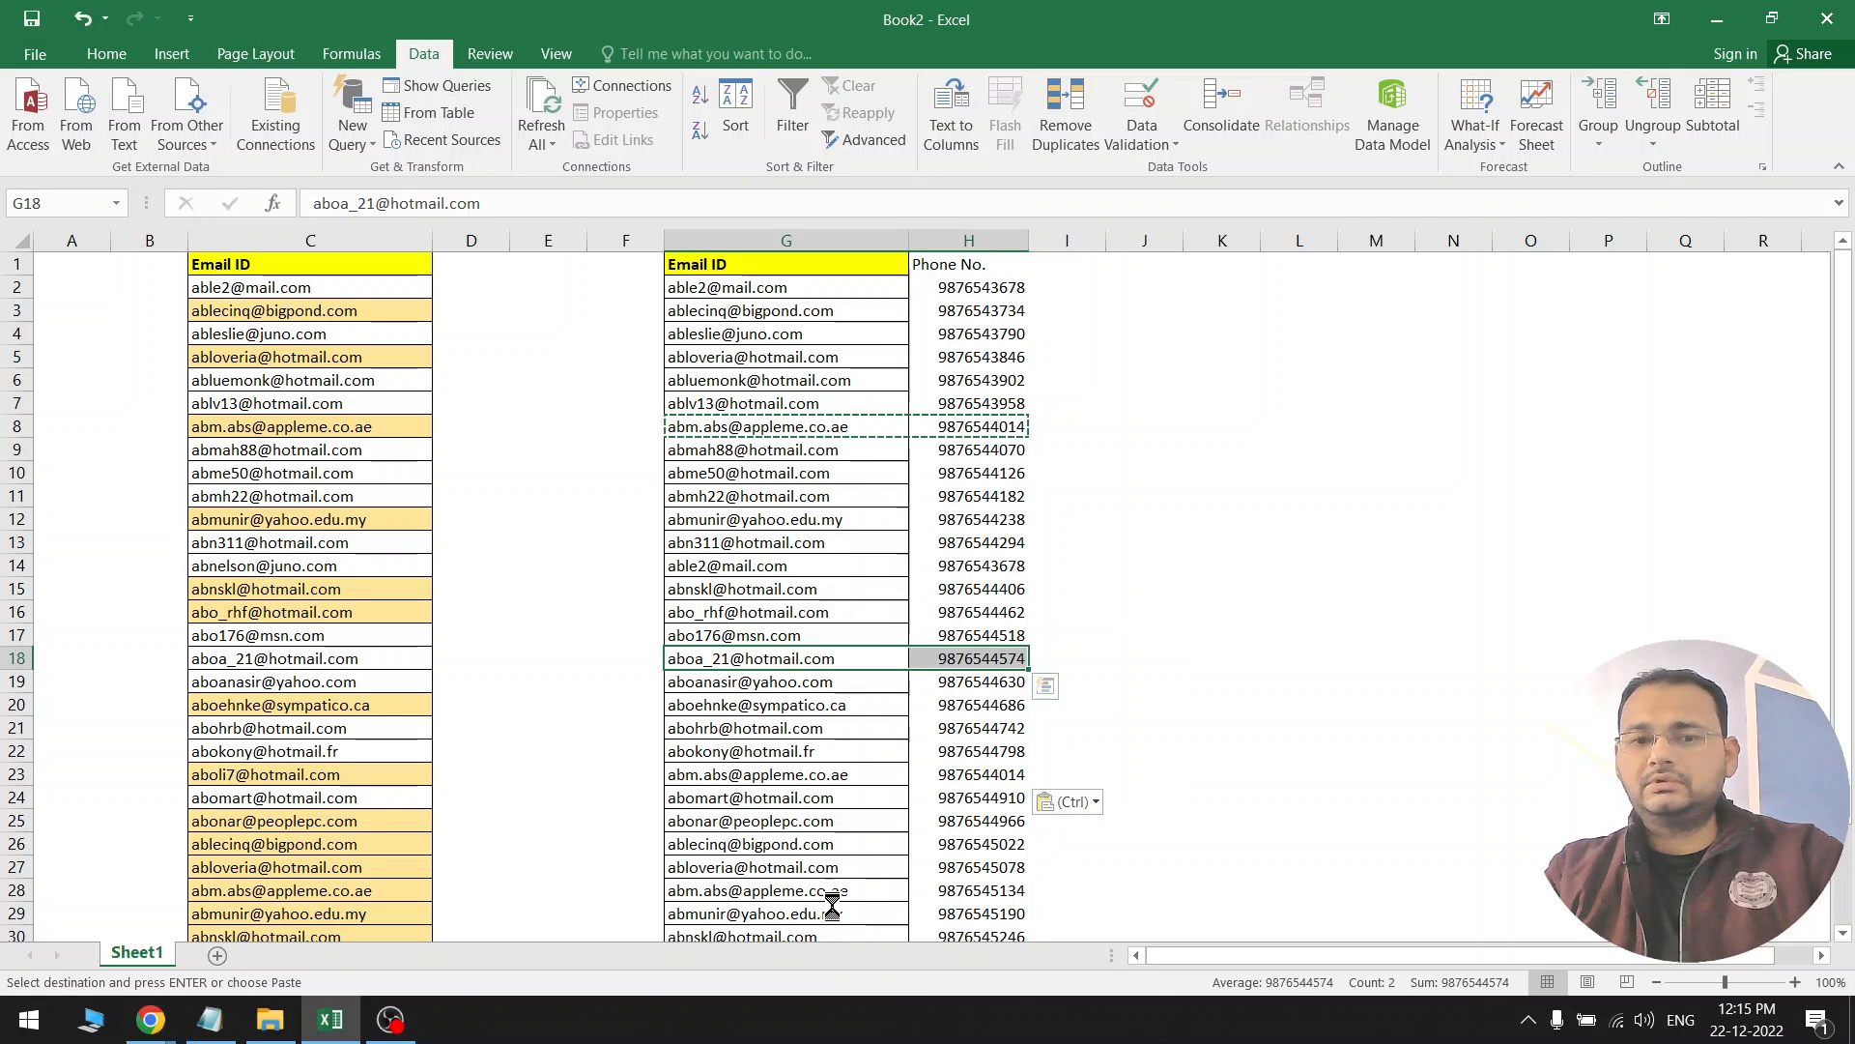
key("ctrl+c")
key("ctrl+v")
left_click(831, 913)
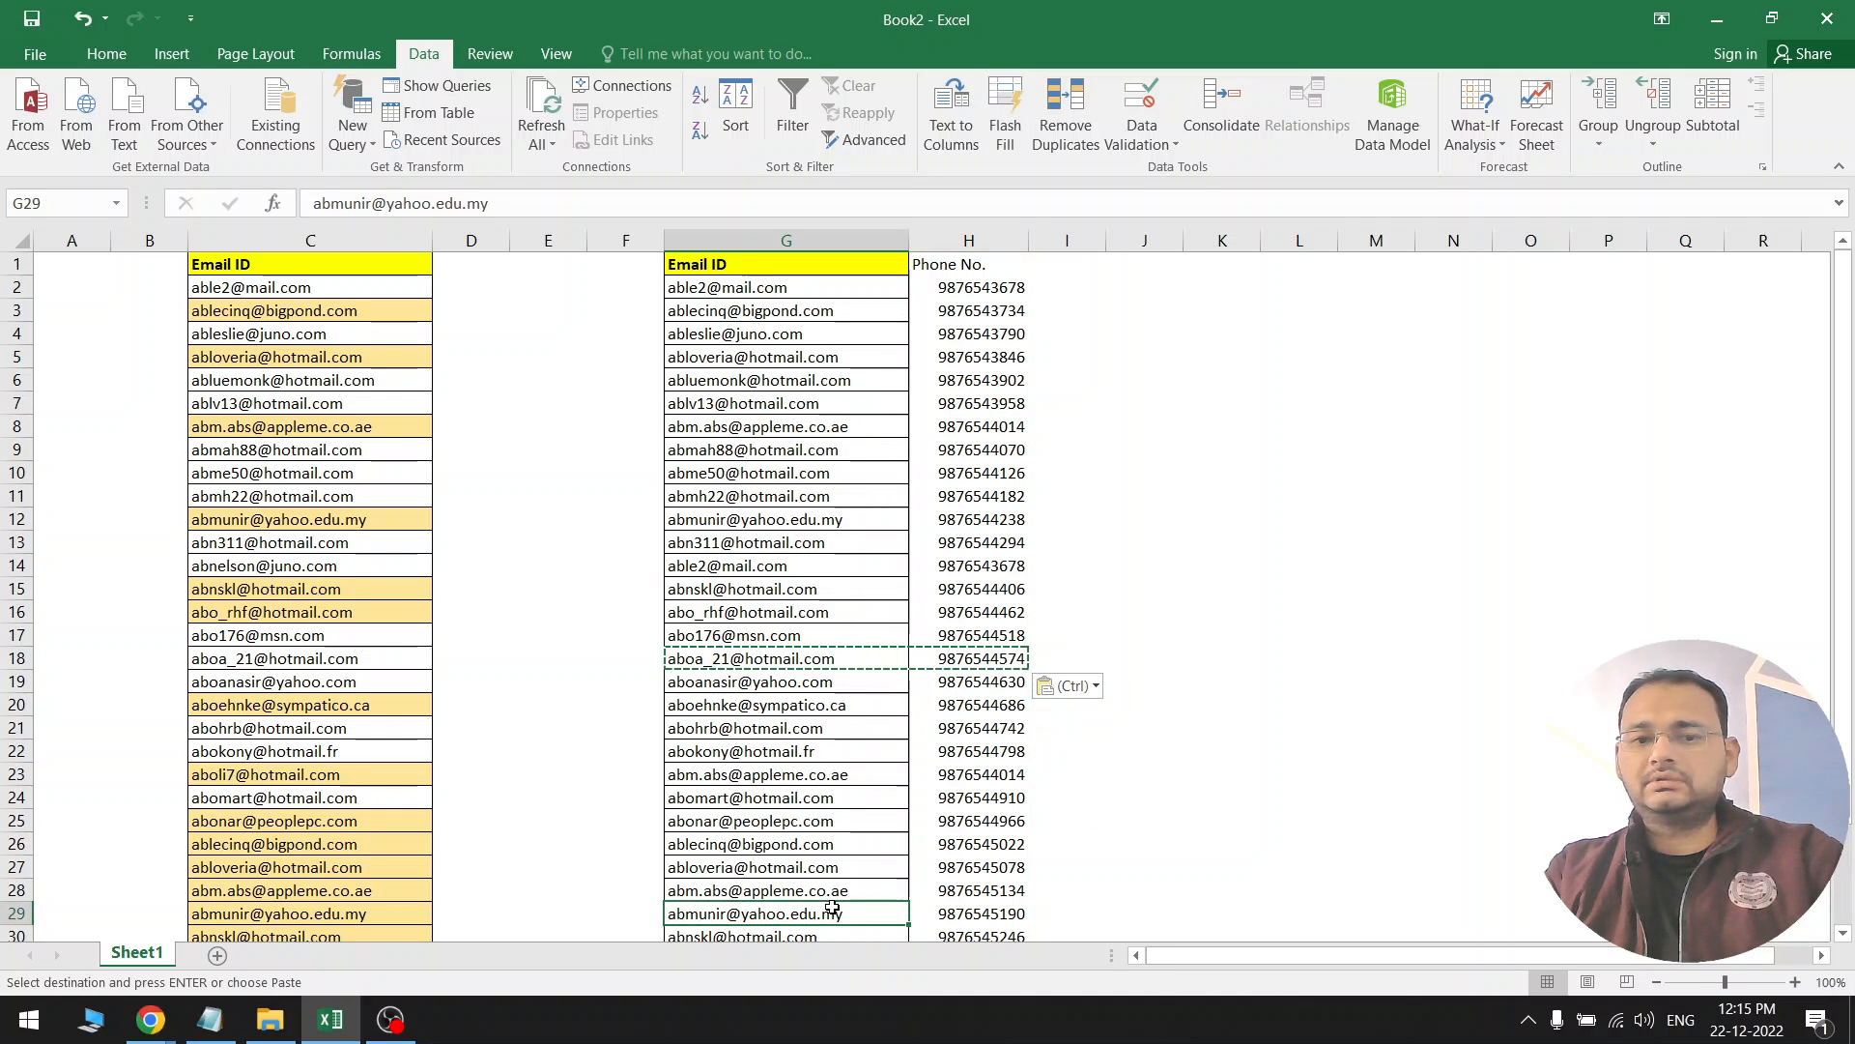
key("ctrl+v")
key("Escape")
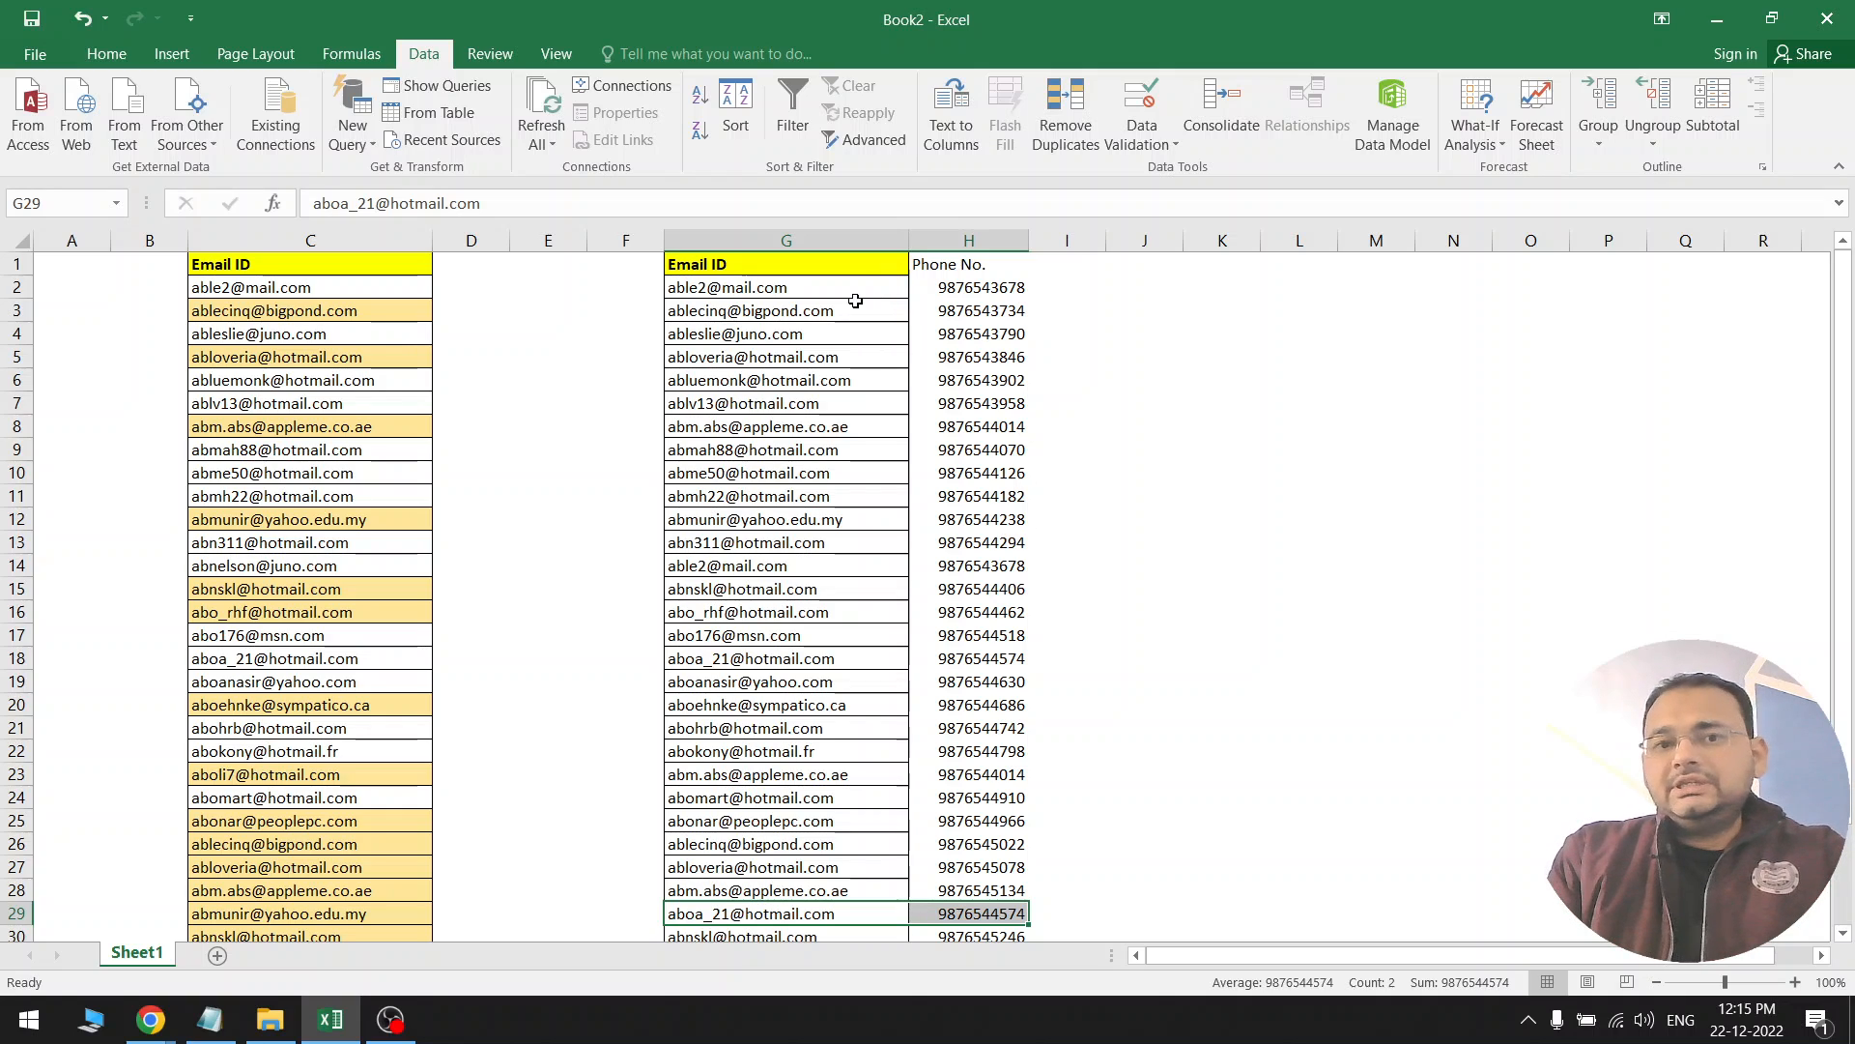
Select the whole of columns G and H
left_click_drag(849, 286, 899, 426)
left_click_drag(954, 287, 954, 355)
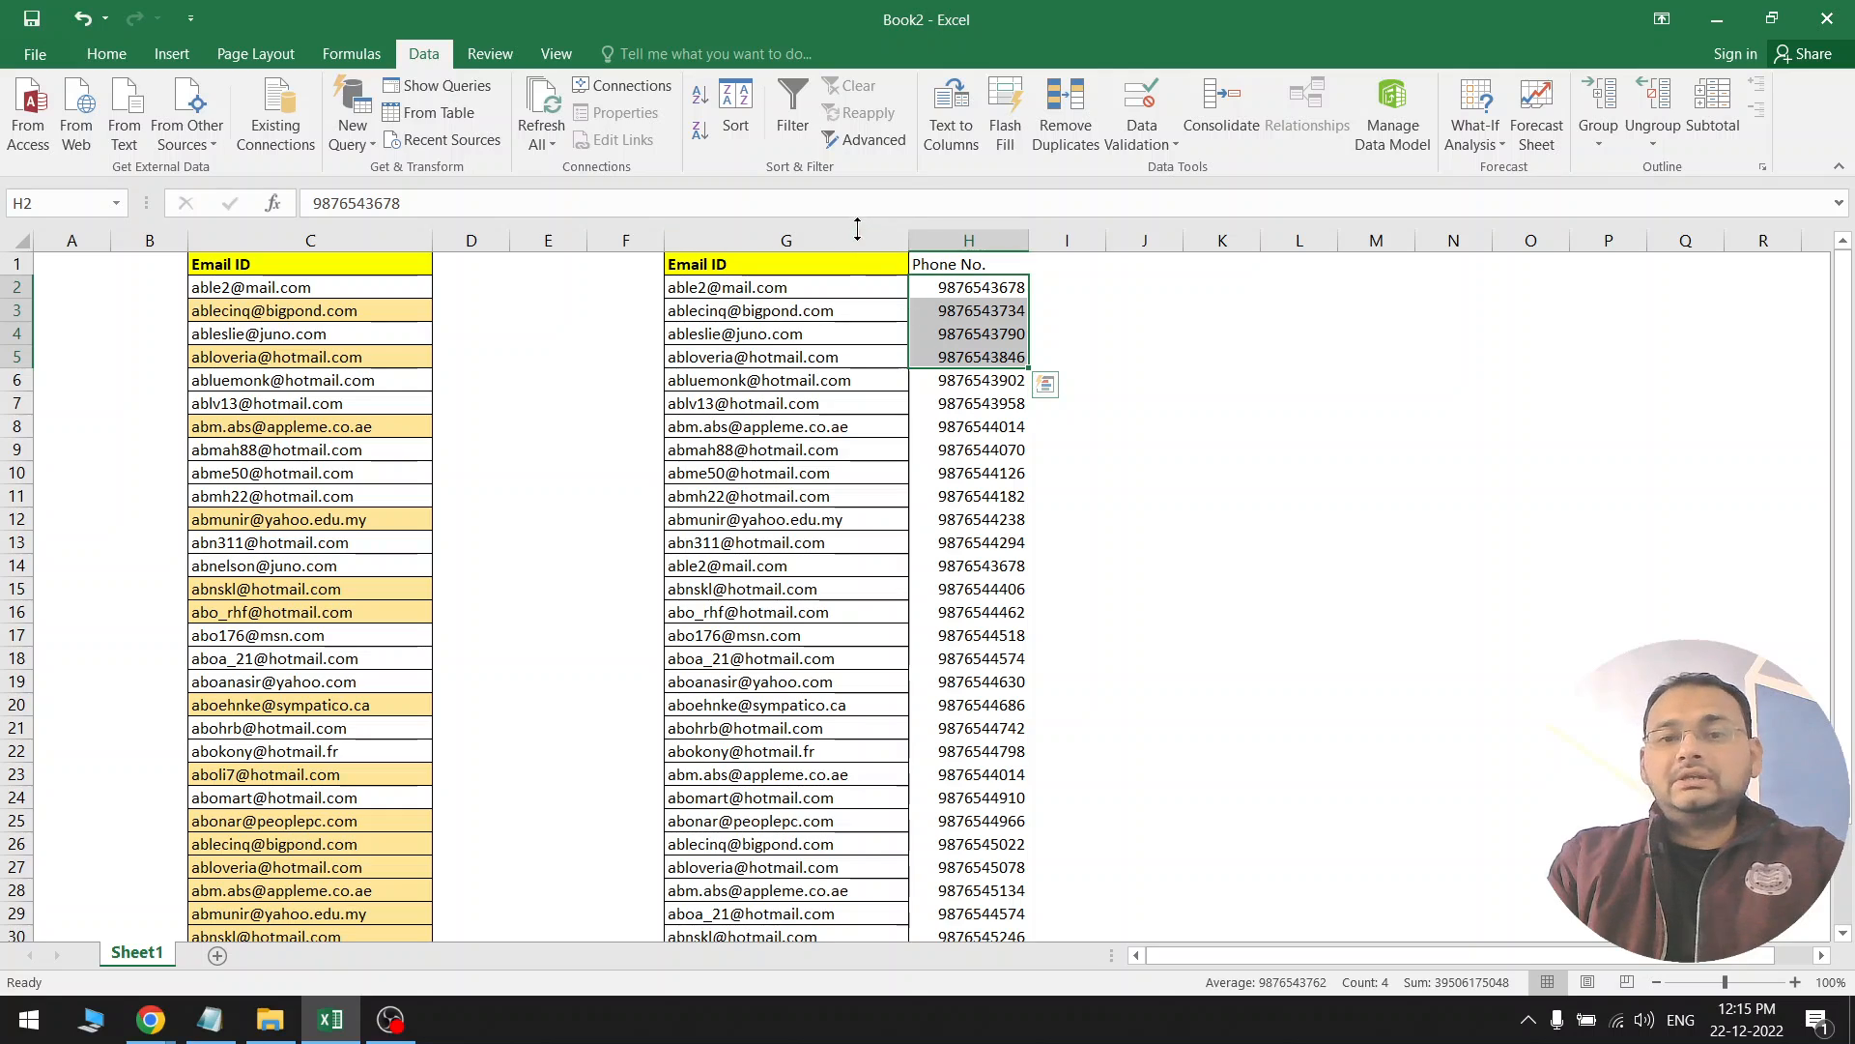
left_click_drag(867, 239, 976, 241)
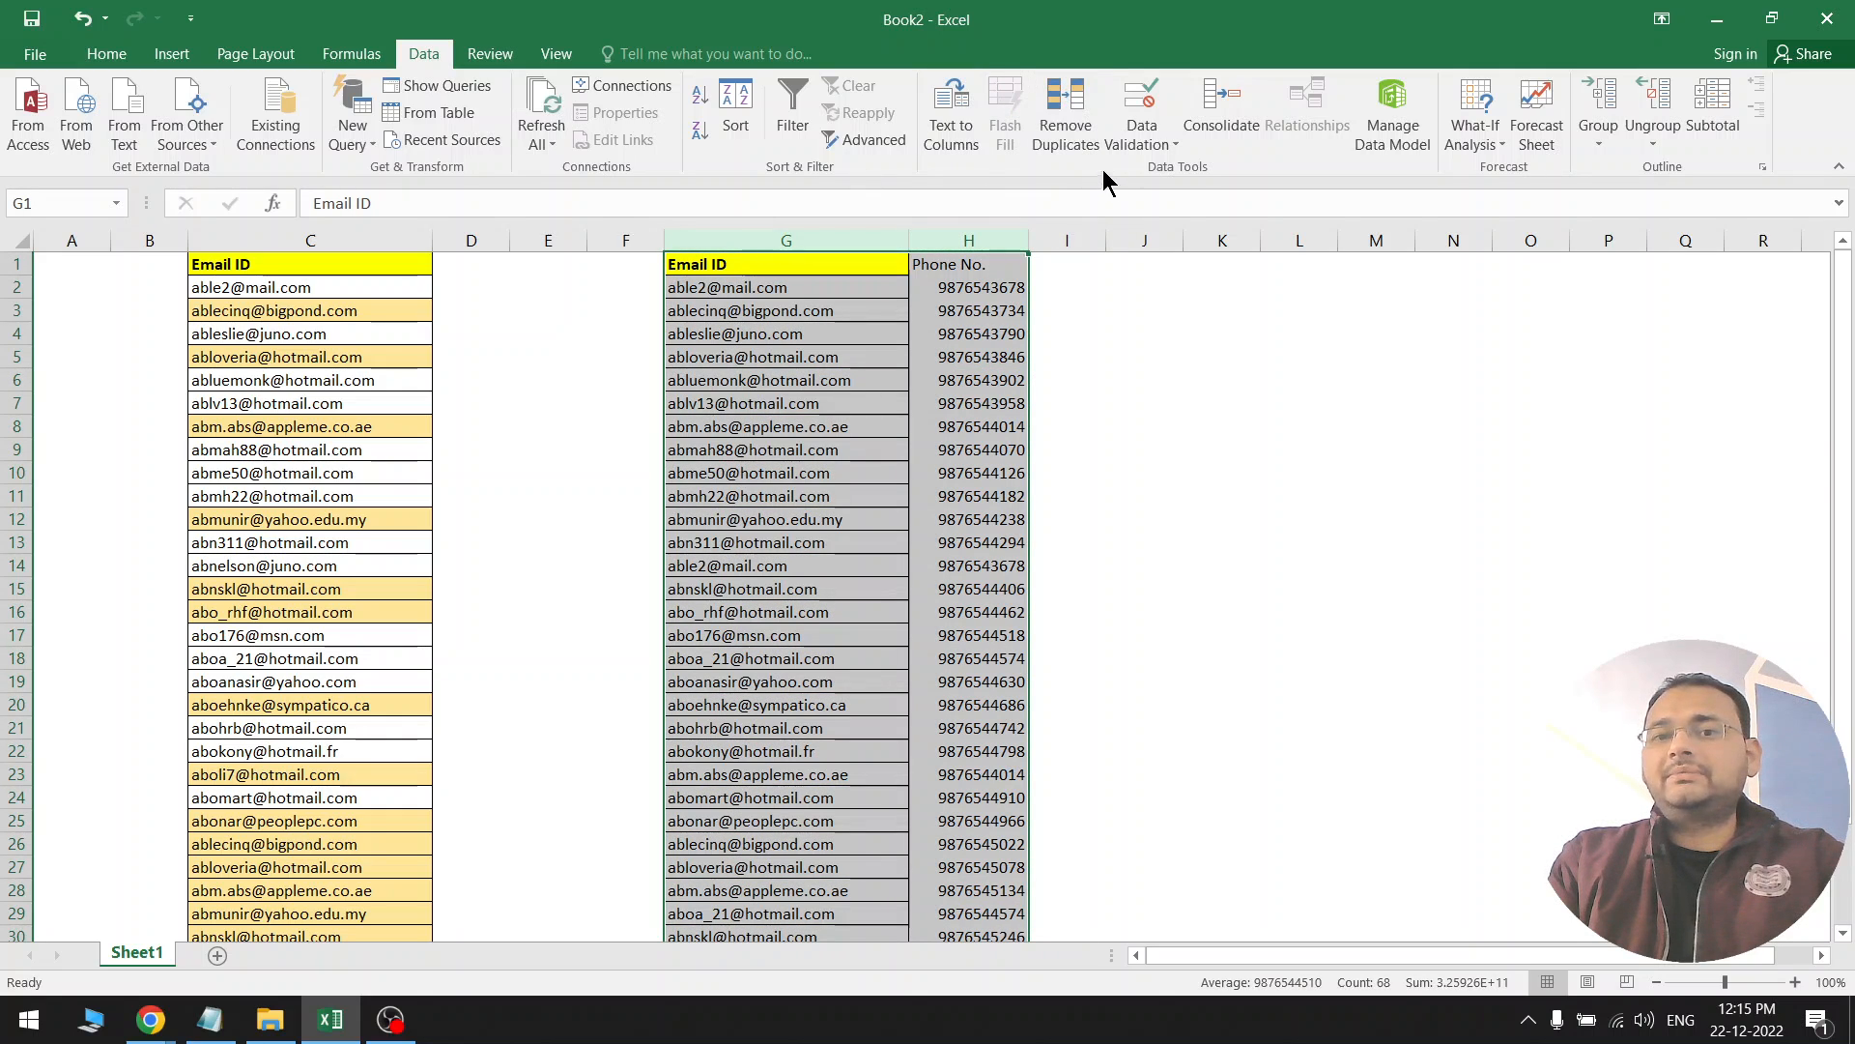
Run Remove Duplicates on columns G:H, removing 3 duplicate records and leaving 30 unique rows
left_click(1063, 116)
left_click_drag(1155, 232, 1250, 100)
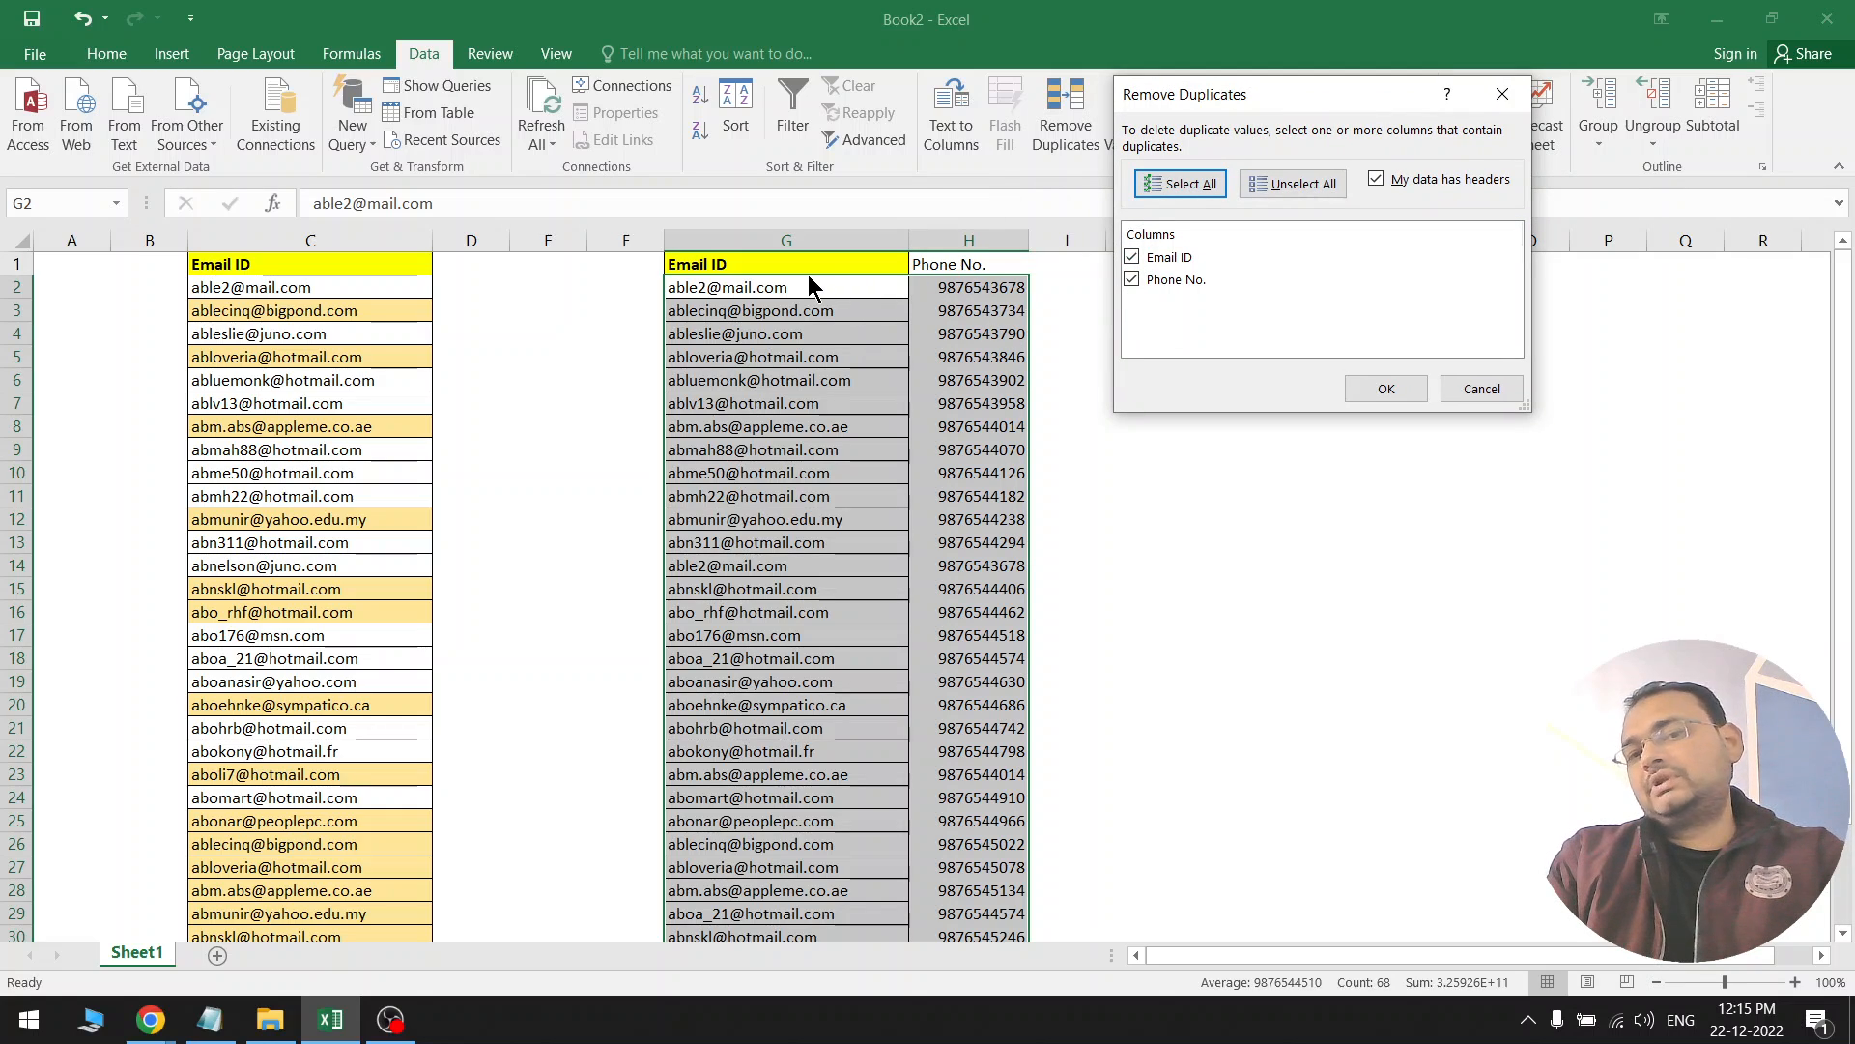
left_click(1132, 279)
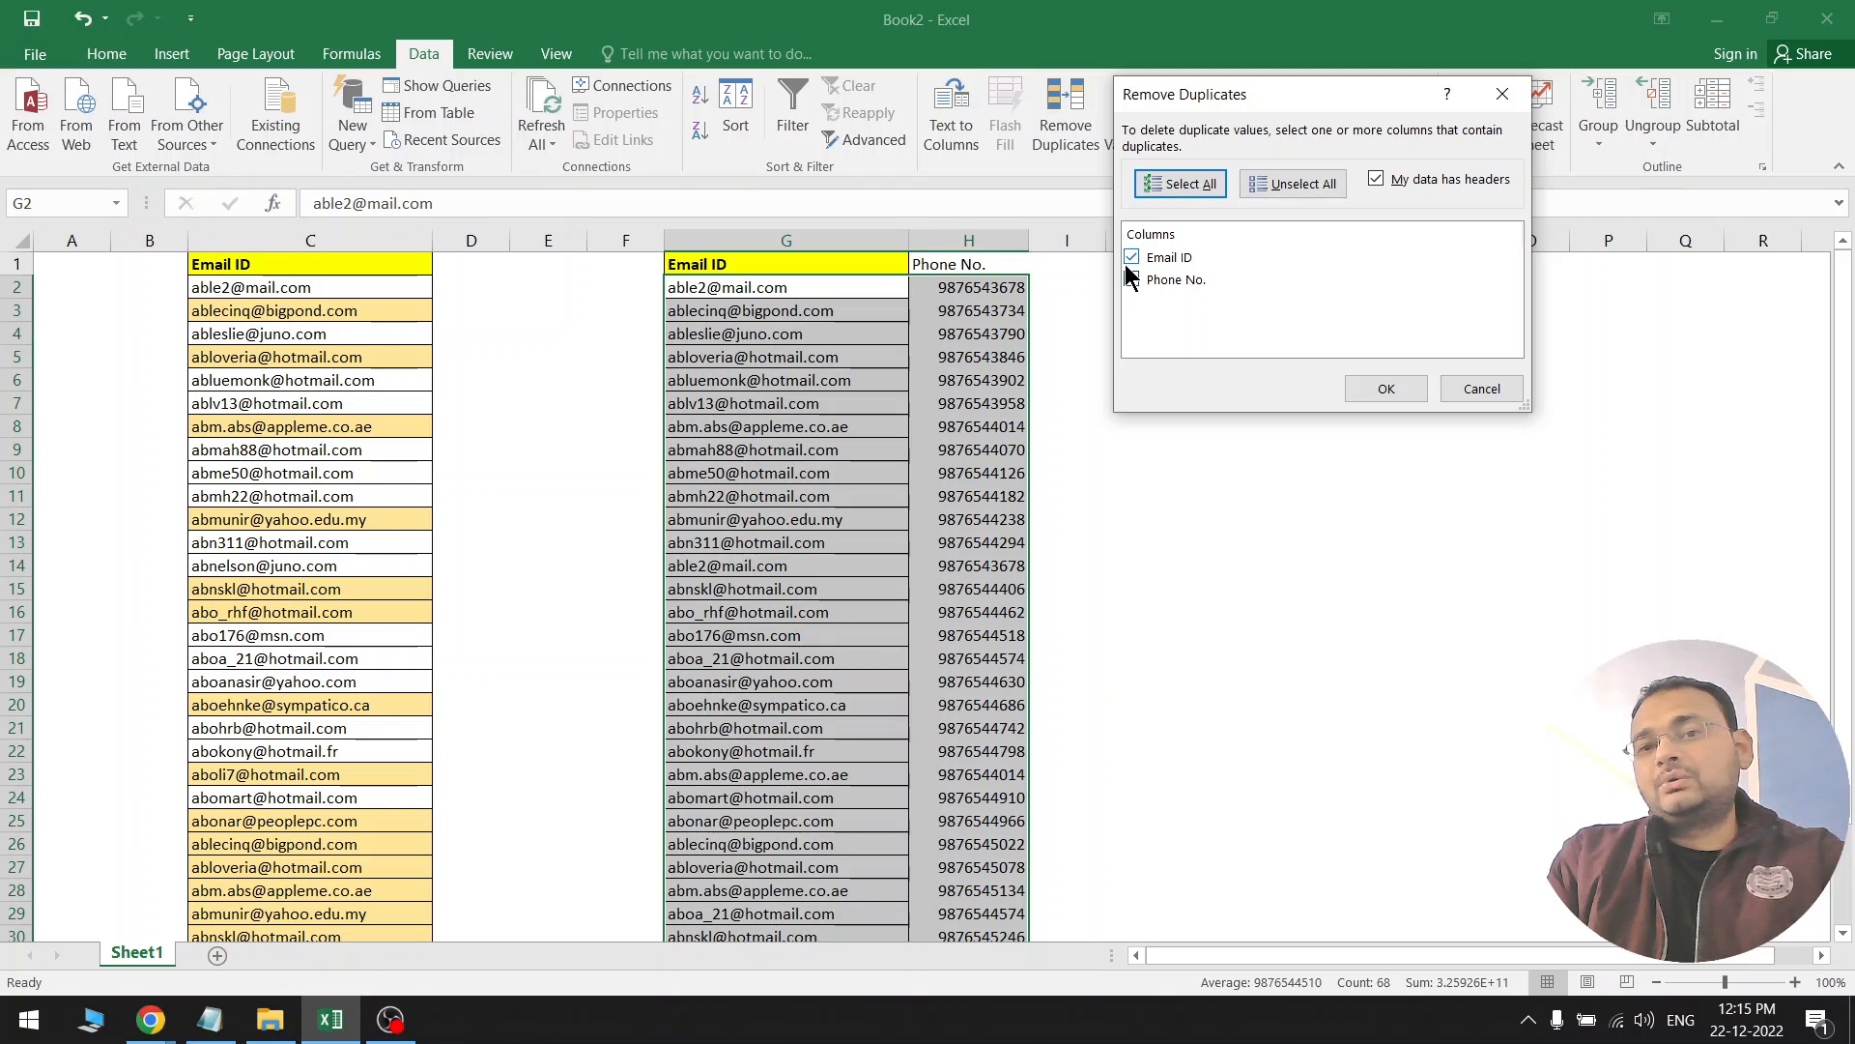
left_click(1349, 382)
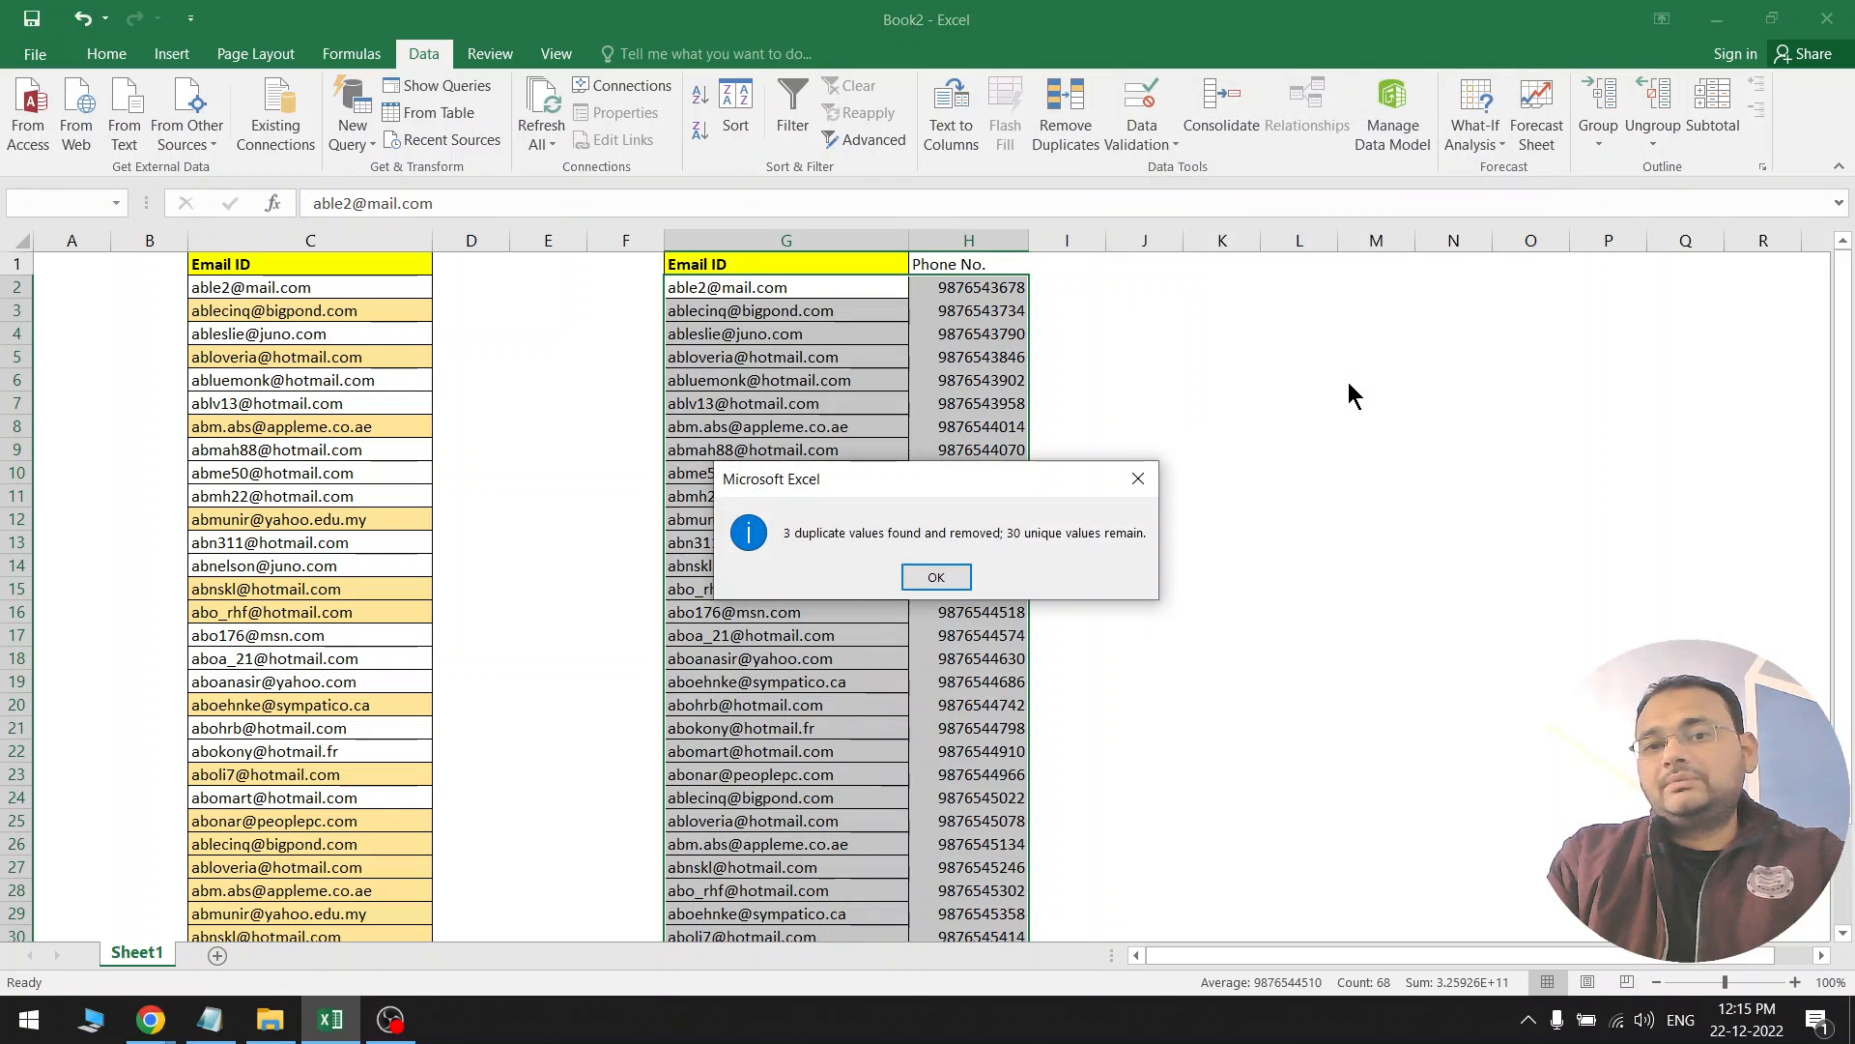
left_click_drag(923, 484, 1178, 321)
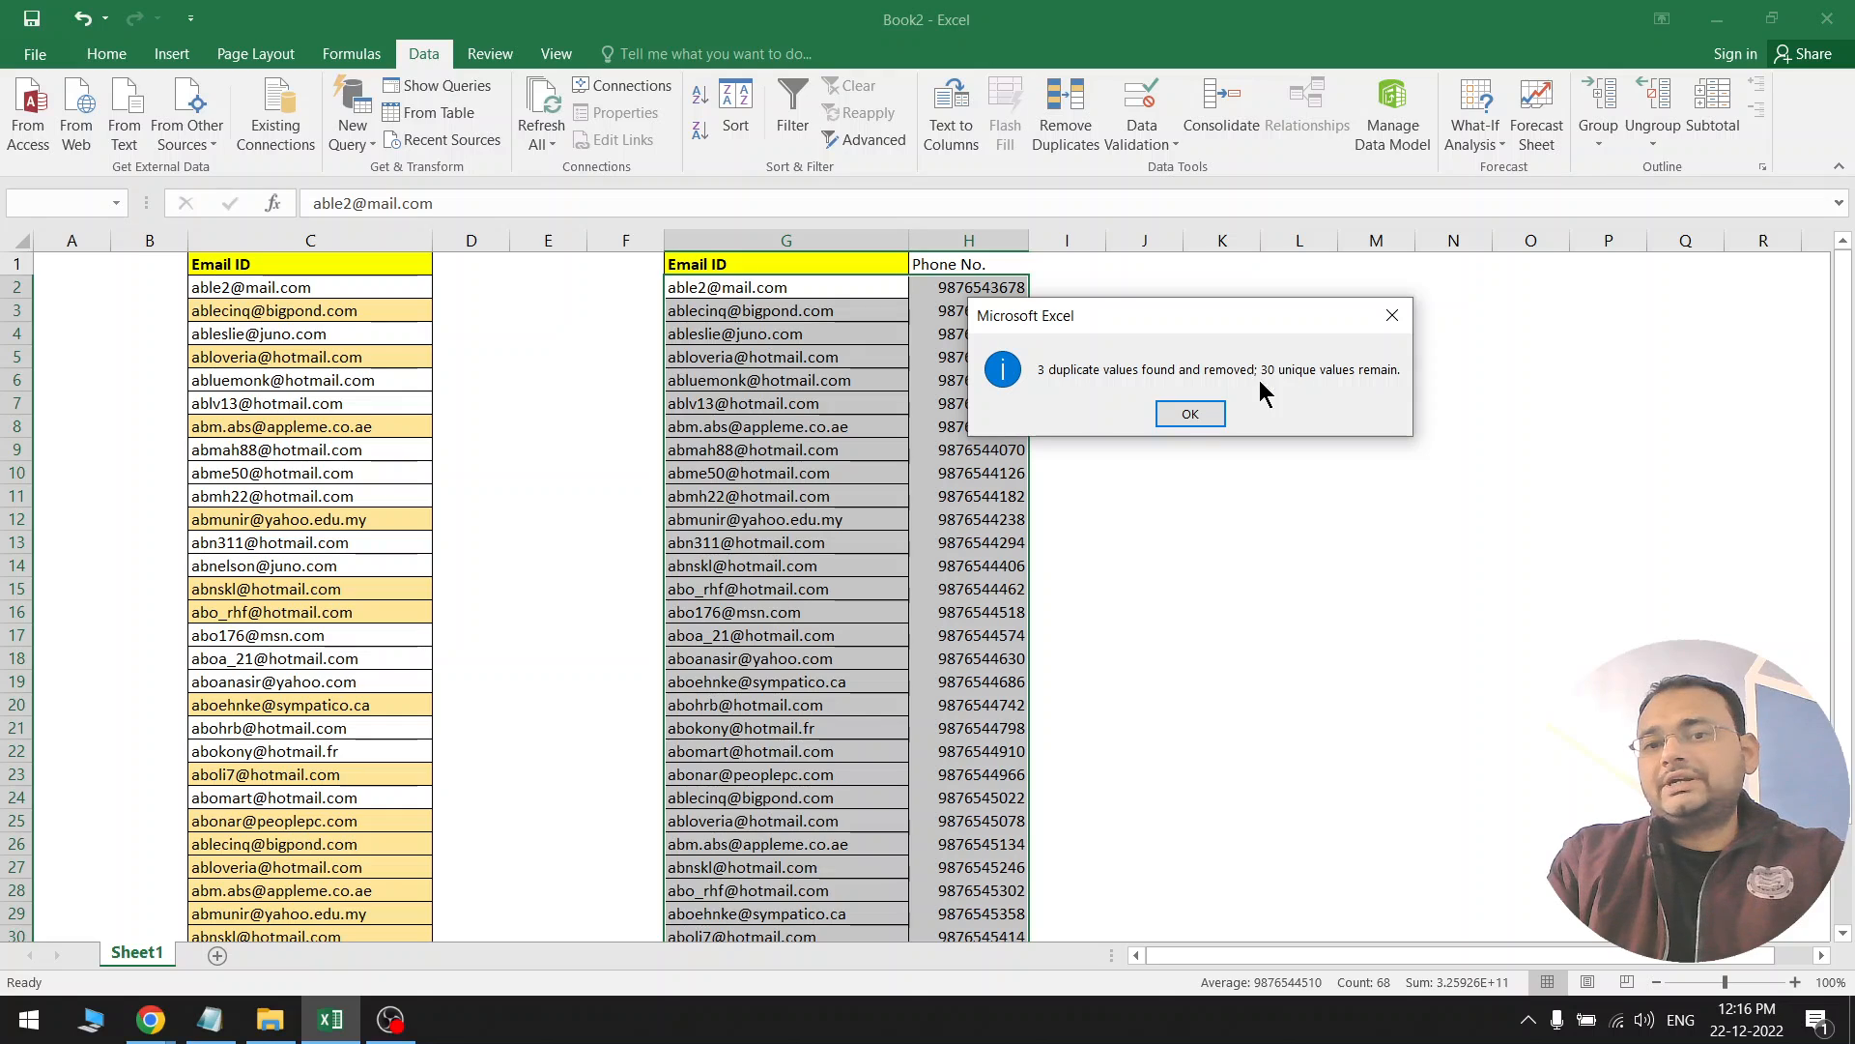
Dismiss the '3 duplicates removed' message and look over the shortened G–H table
left_click(1199, 418)
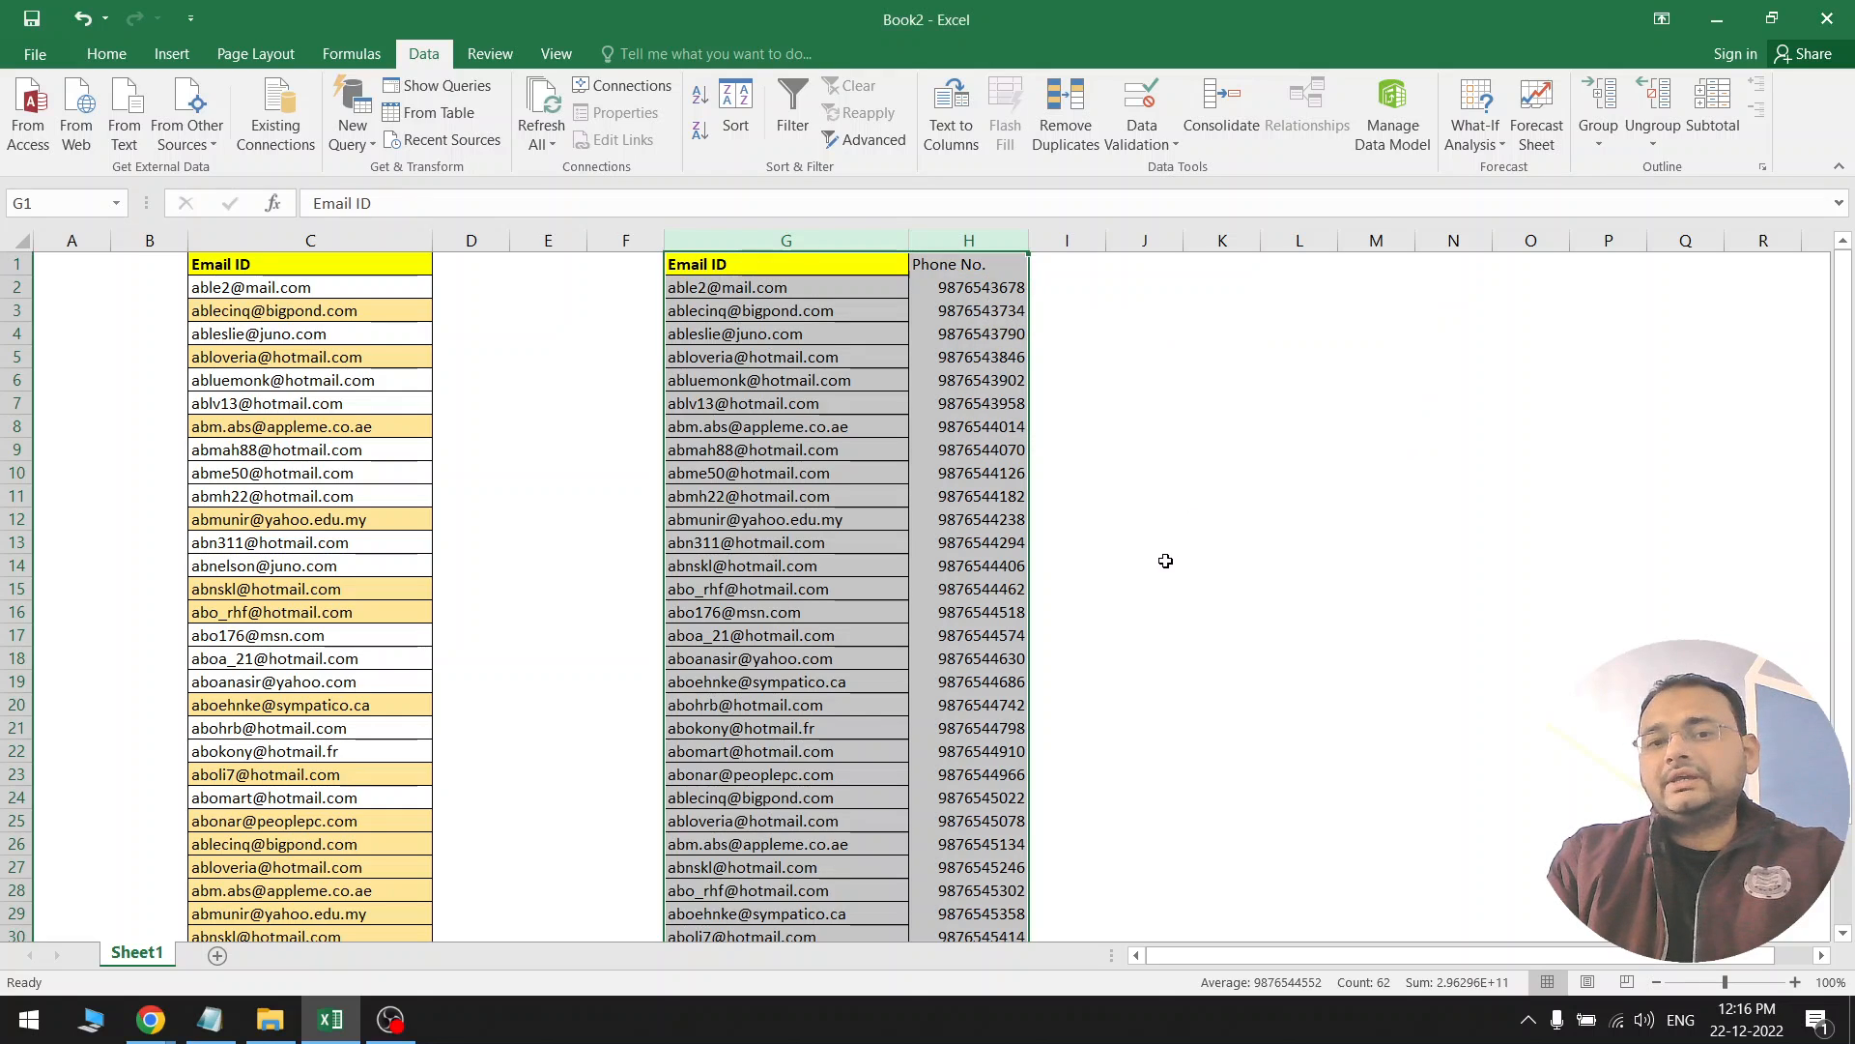
left_click(996, 544)
scroll(995, 559, "down", 3)
scroll(996, 559, "down", 1)
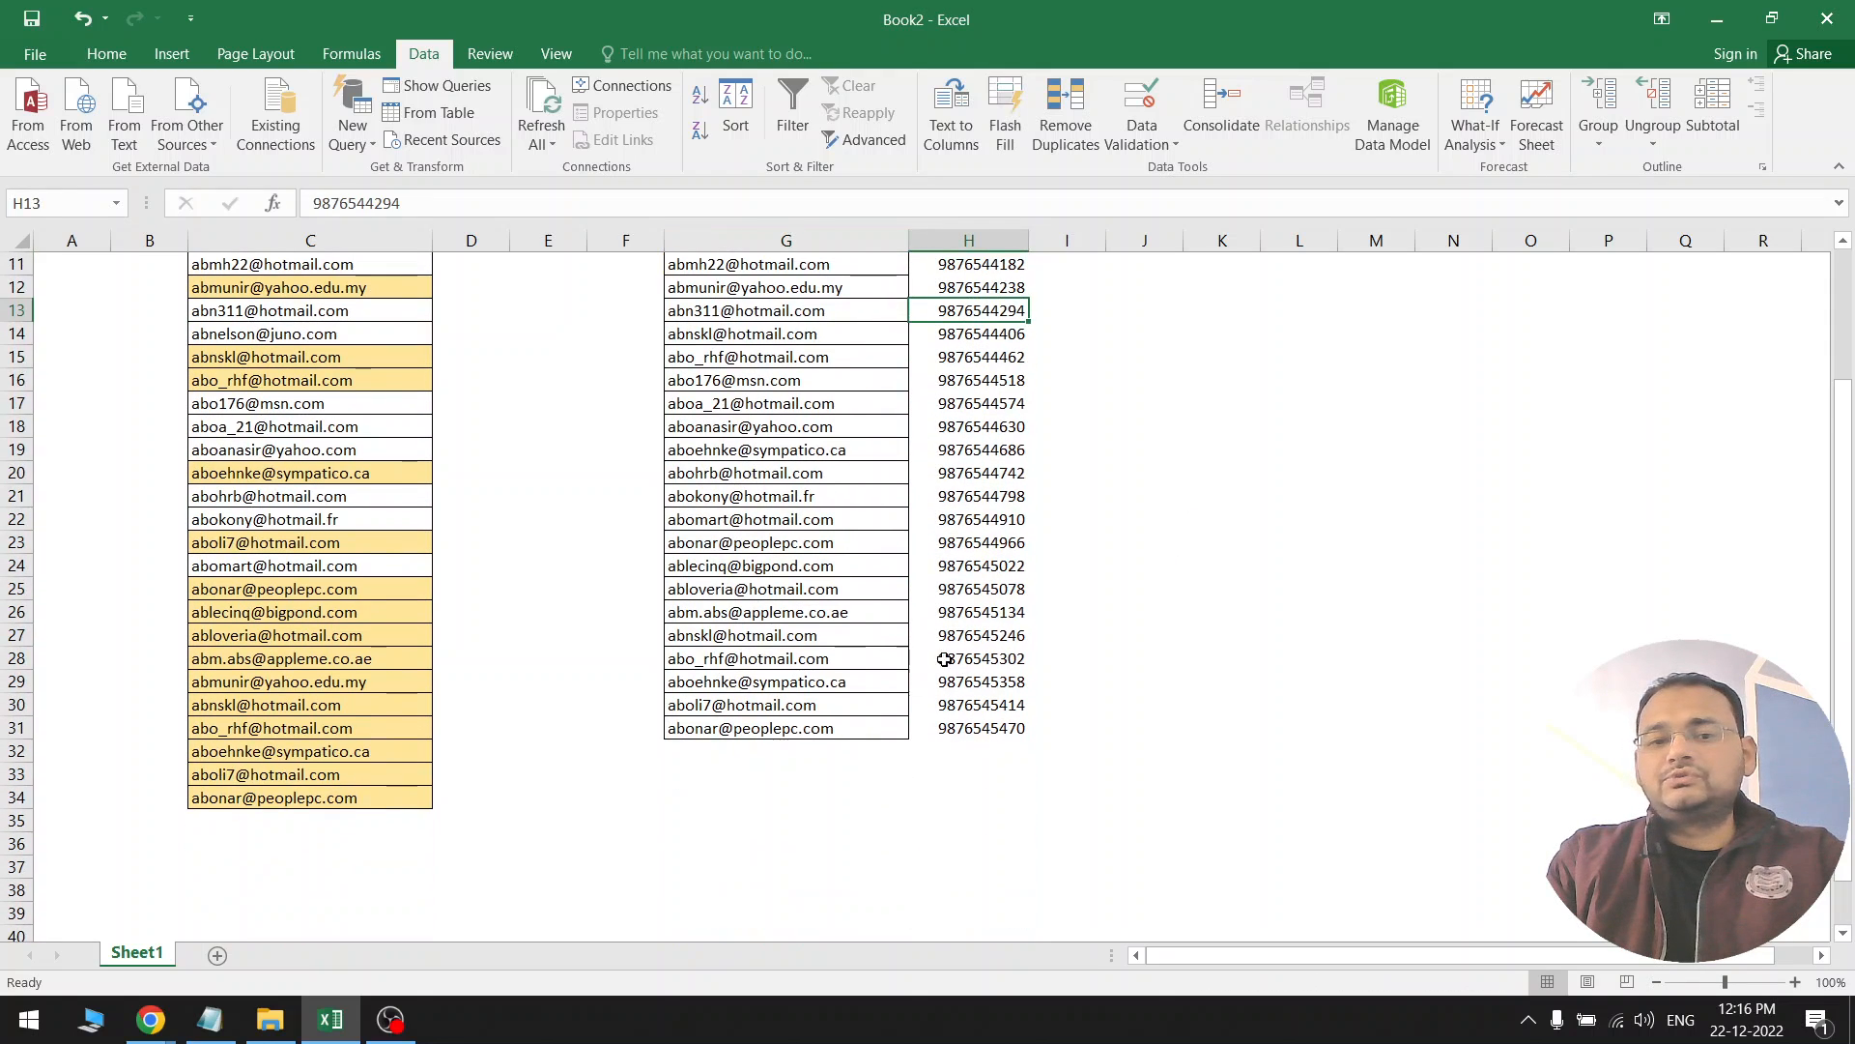
left_click_drag(774, 750, 783, 796)
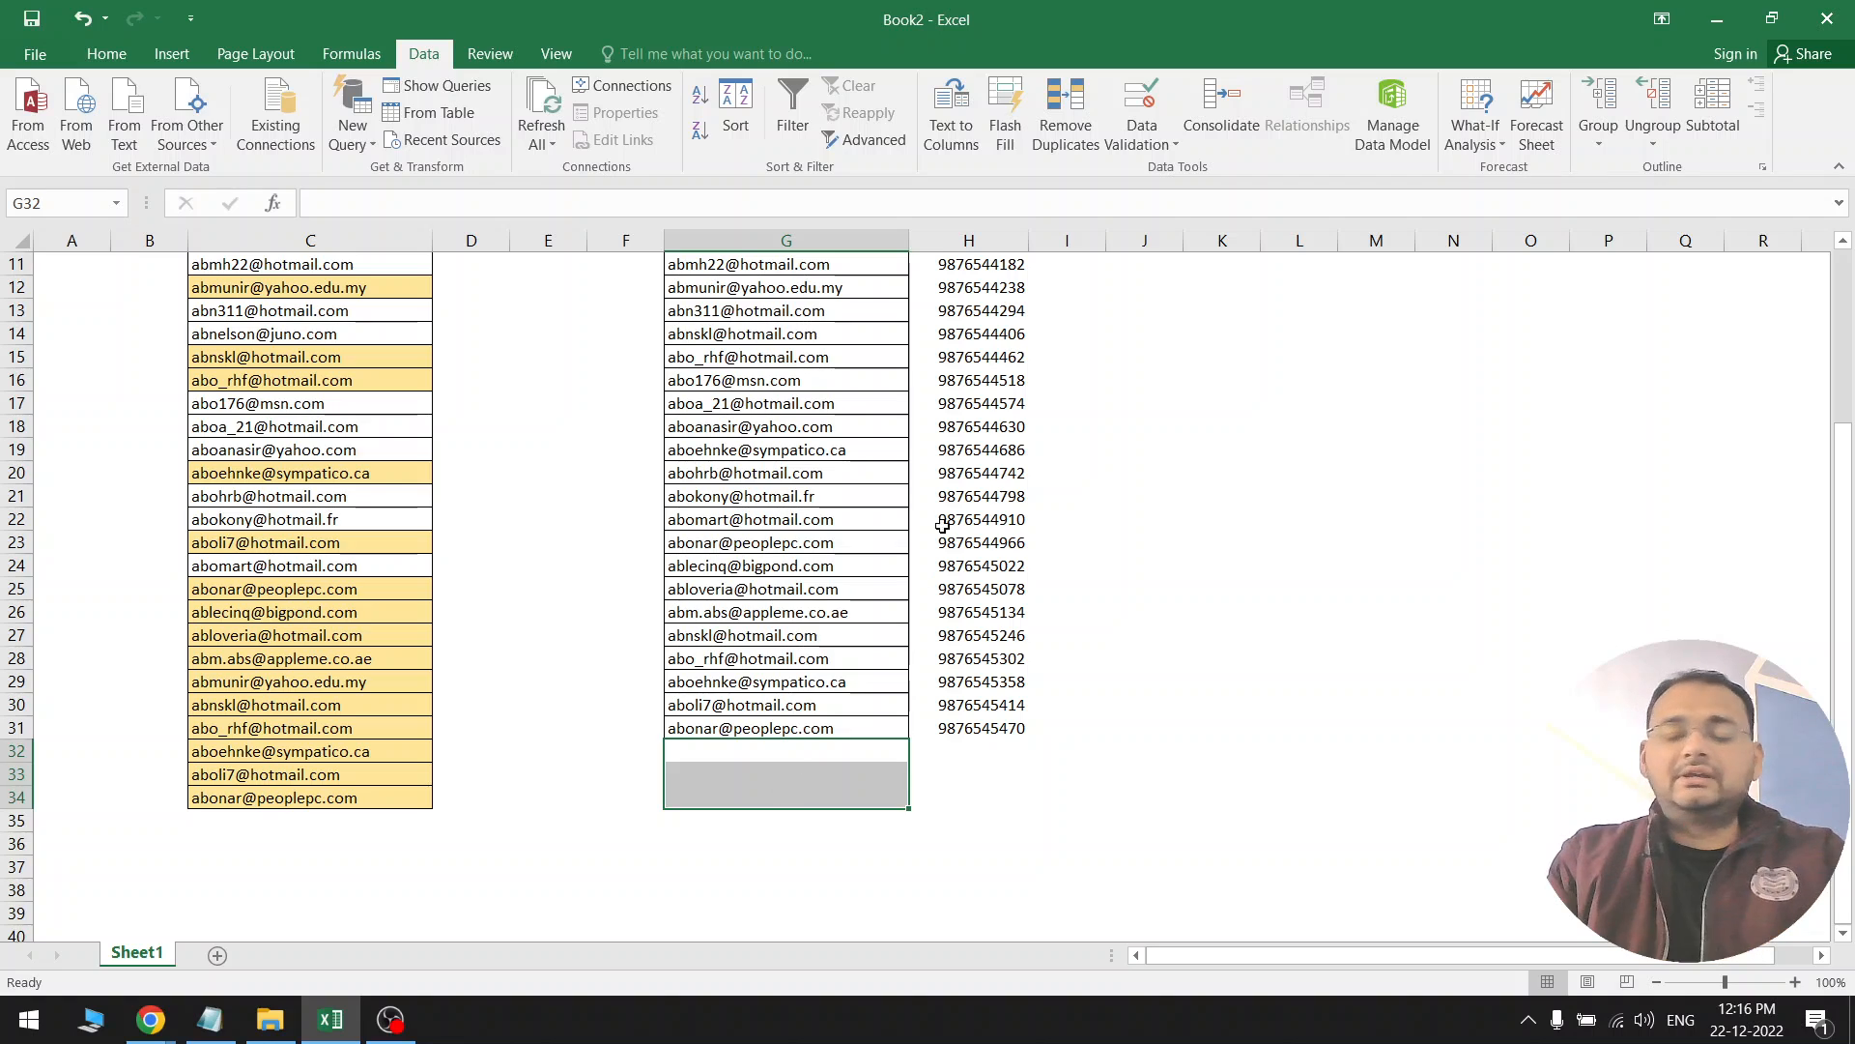
scroll(948, 510, "up", 4)
left_click_drag(883, 415, 1002, 407)
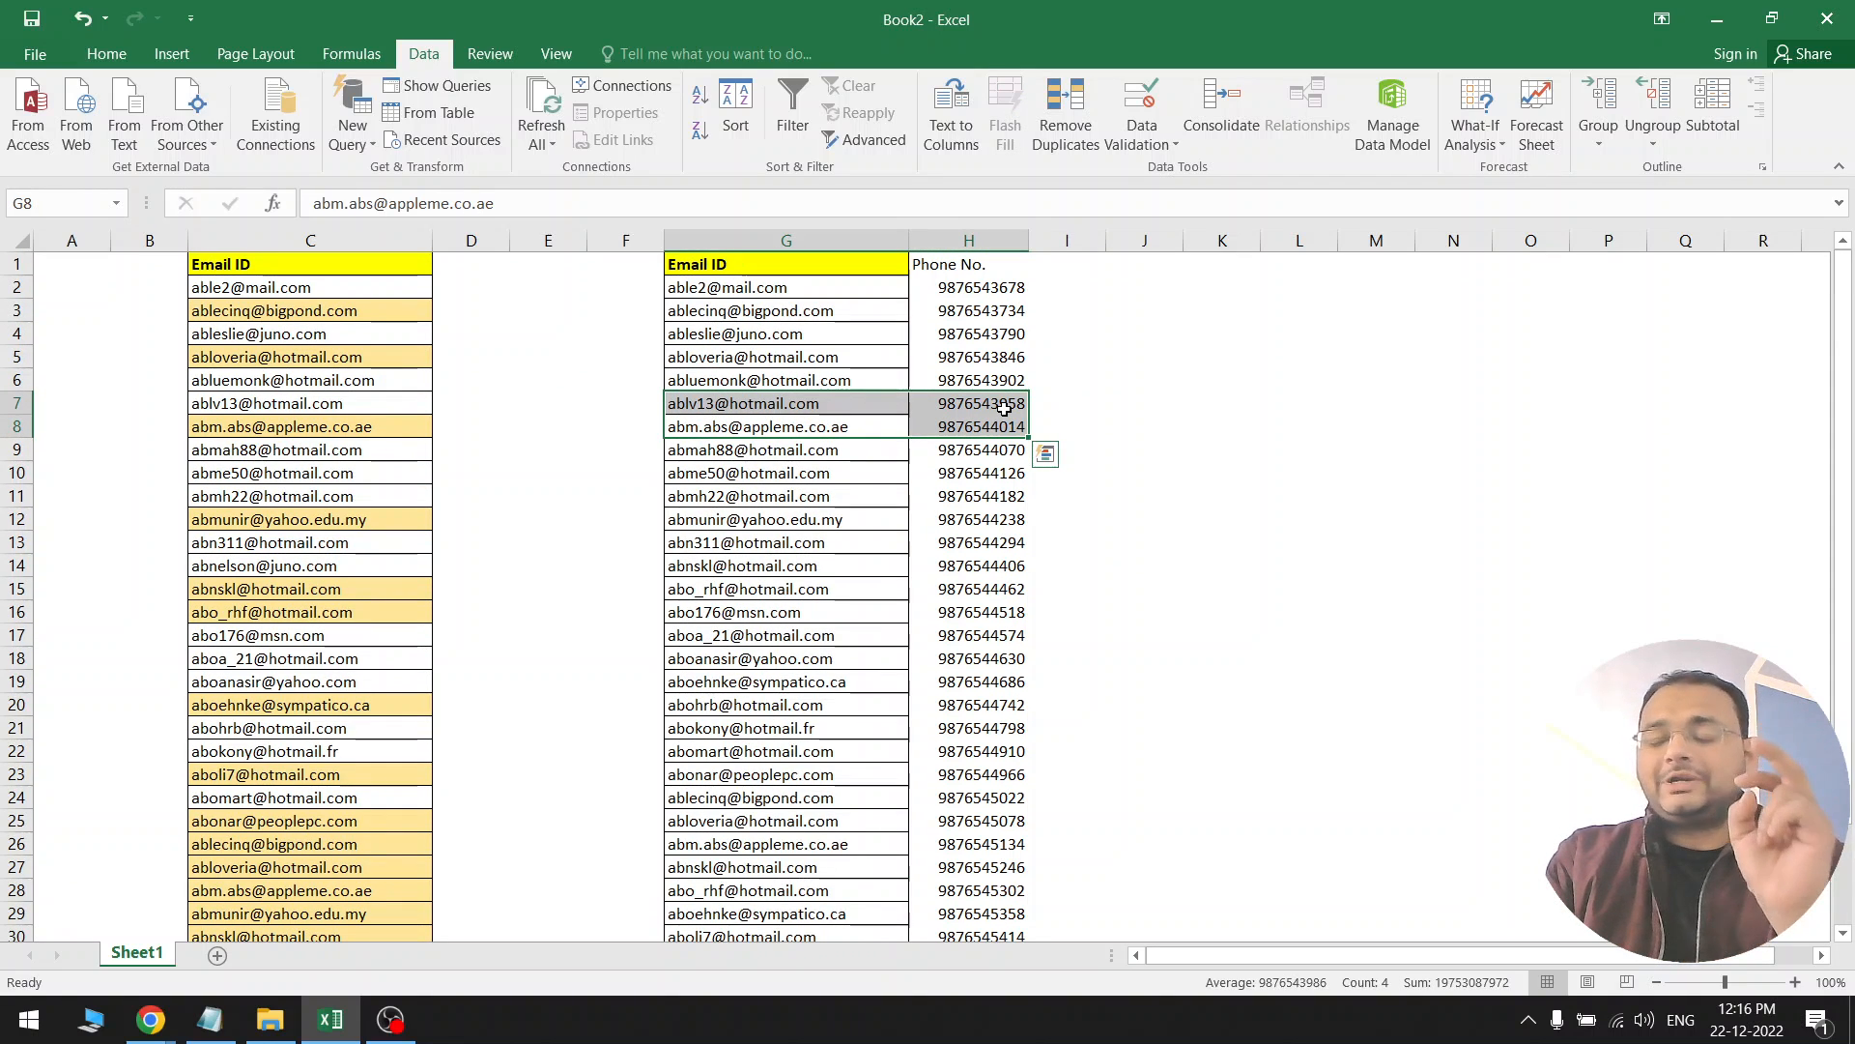
Undo the removal, then select row 10's email and phone and try Remove Duplicates on them
key("ctrl+z")
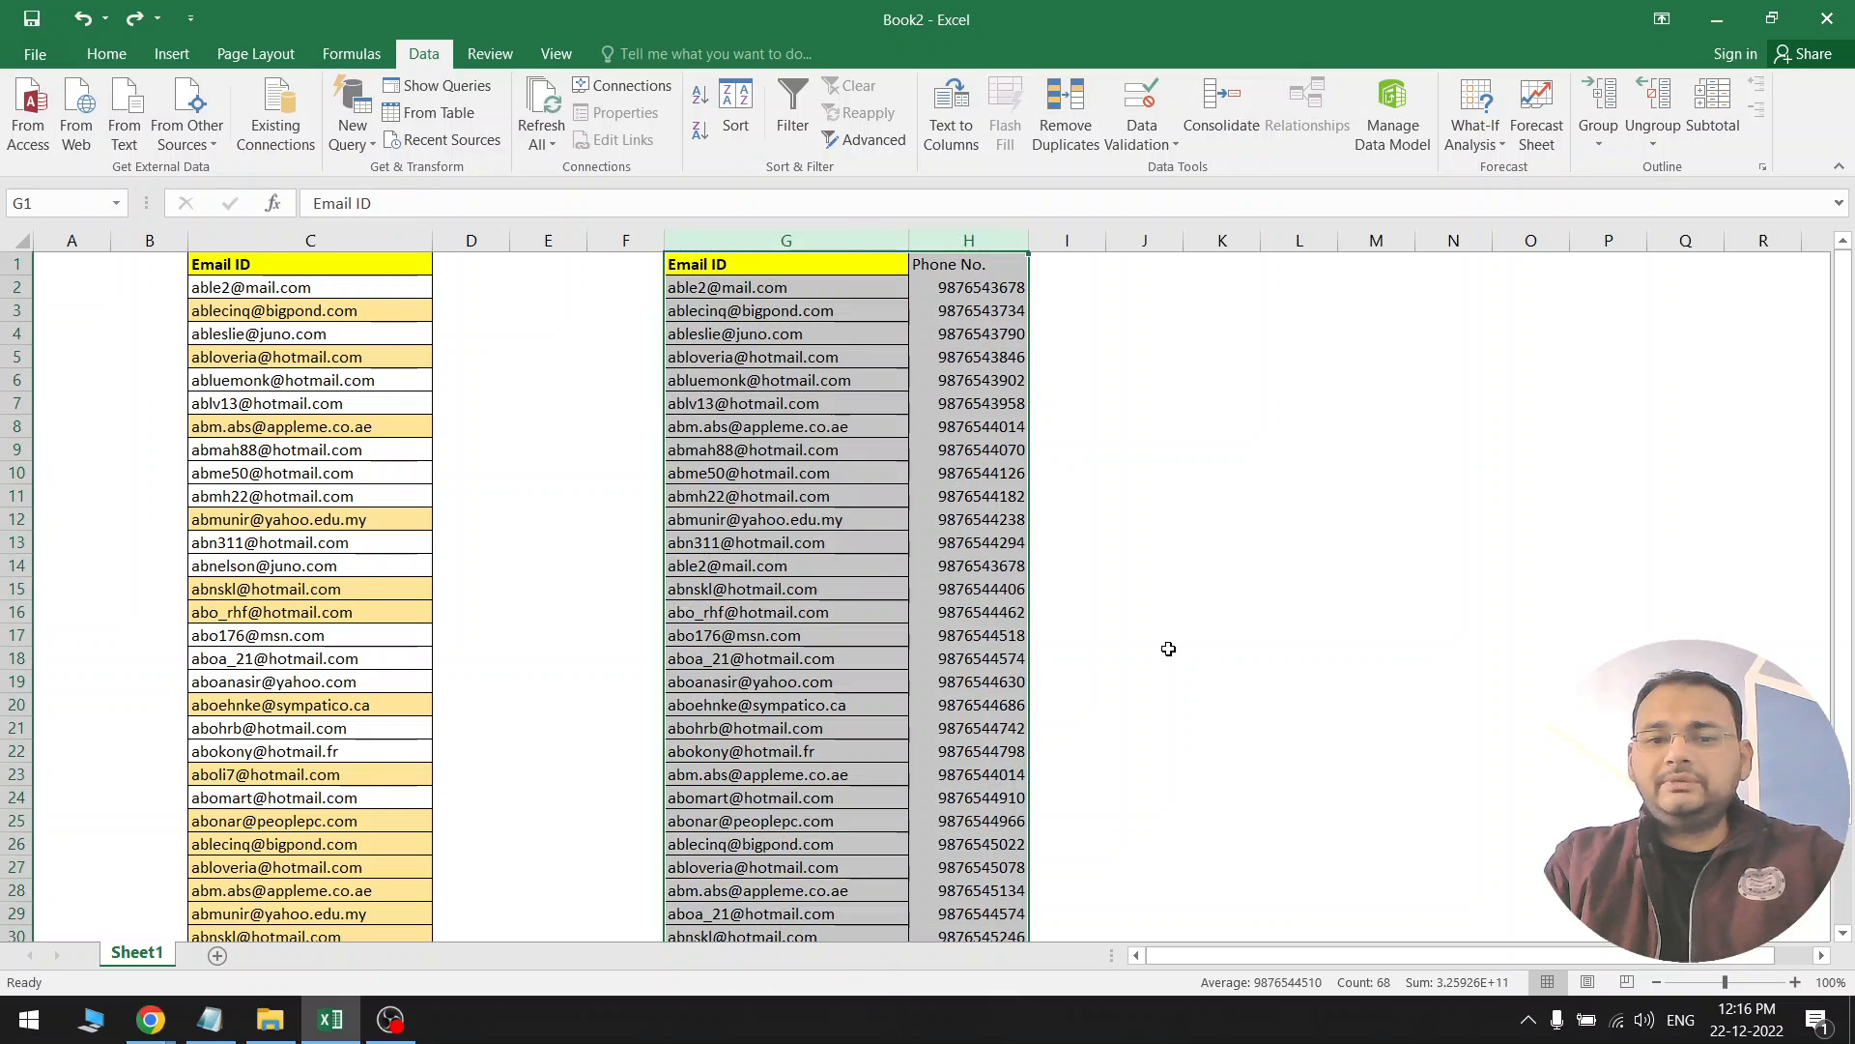
scroll(1168, 649, "up", 7)
left_click(1063, 634)
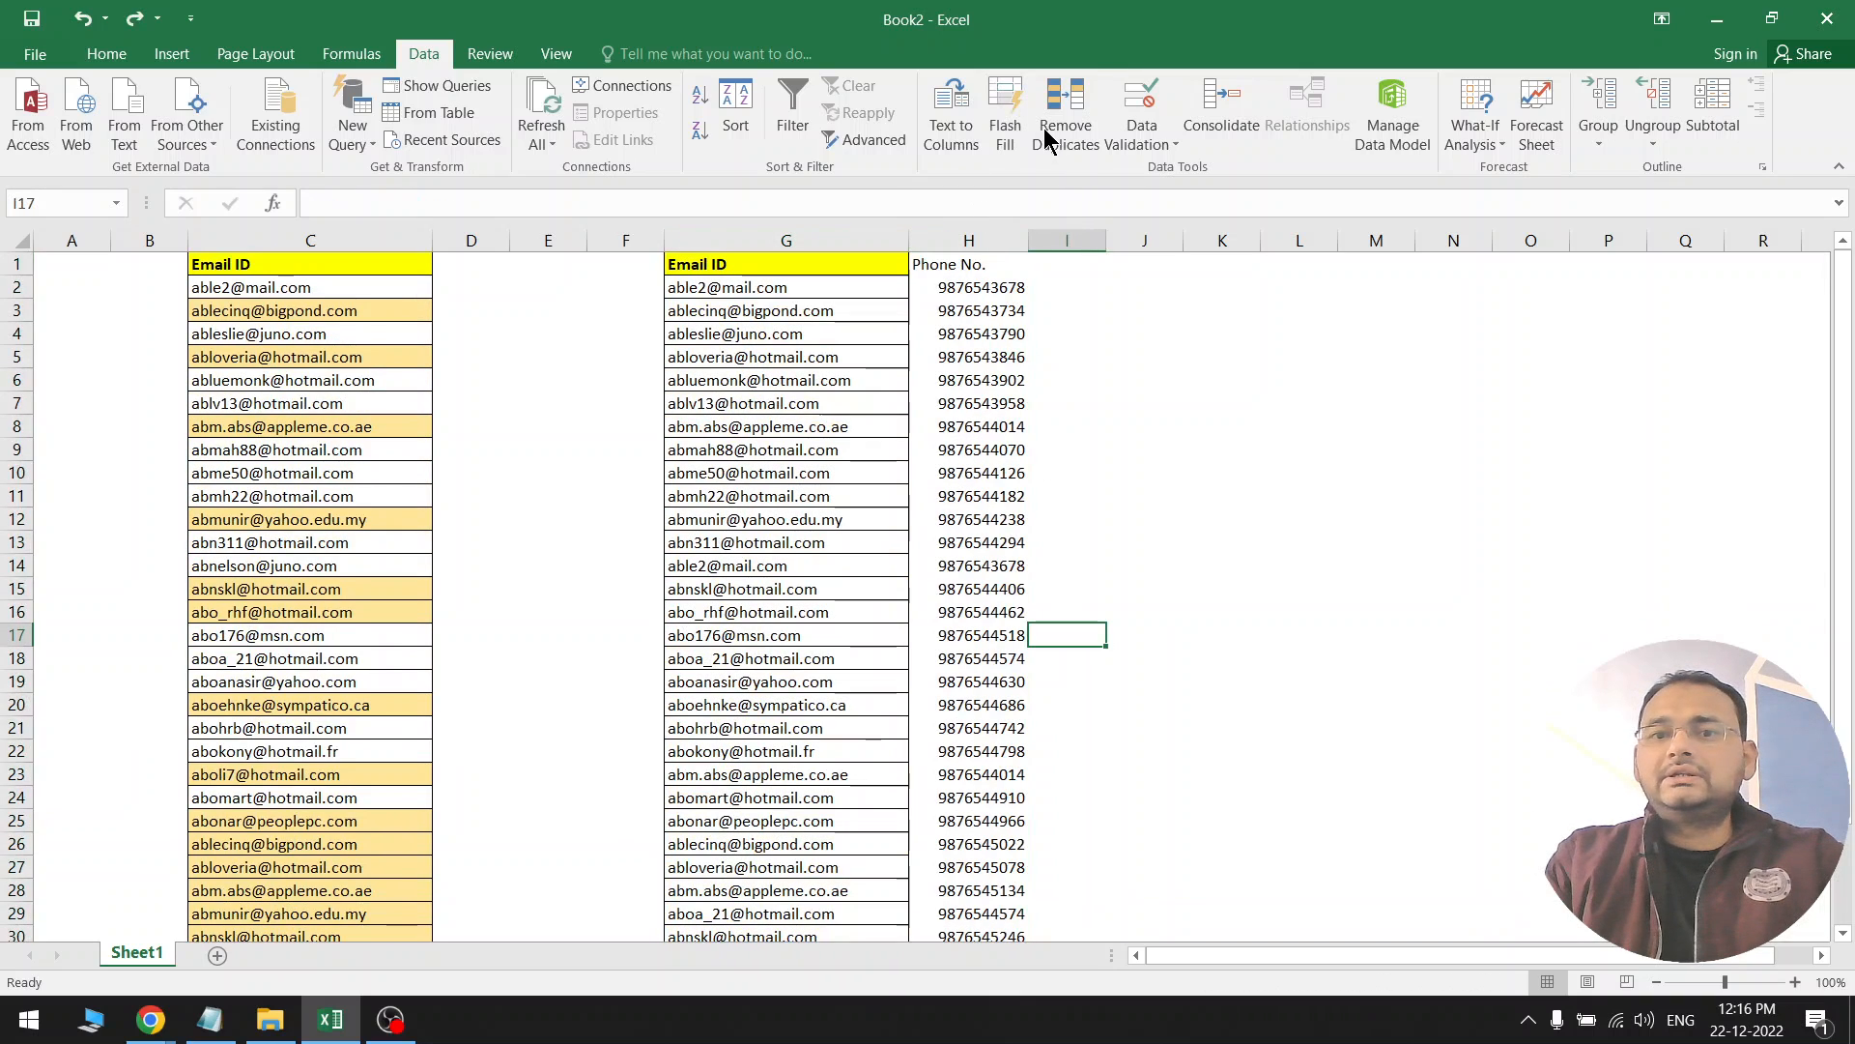
left_click(894, 329)
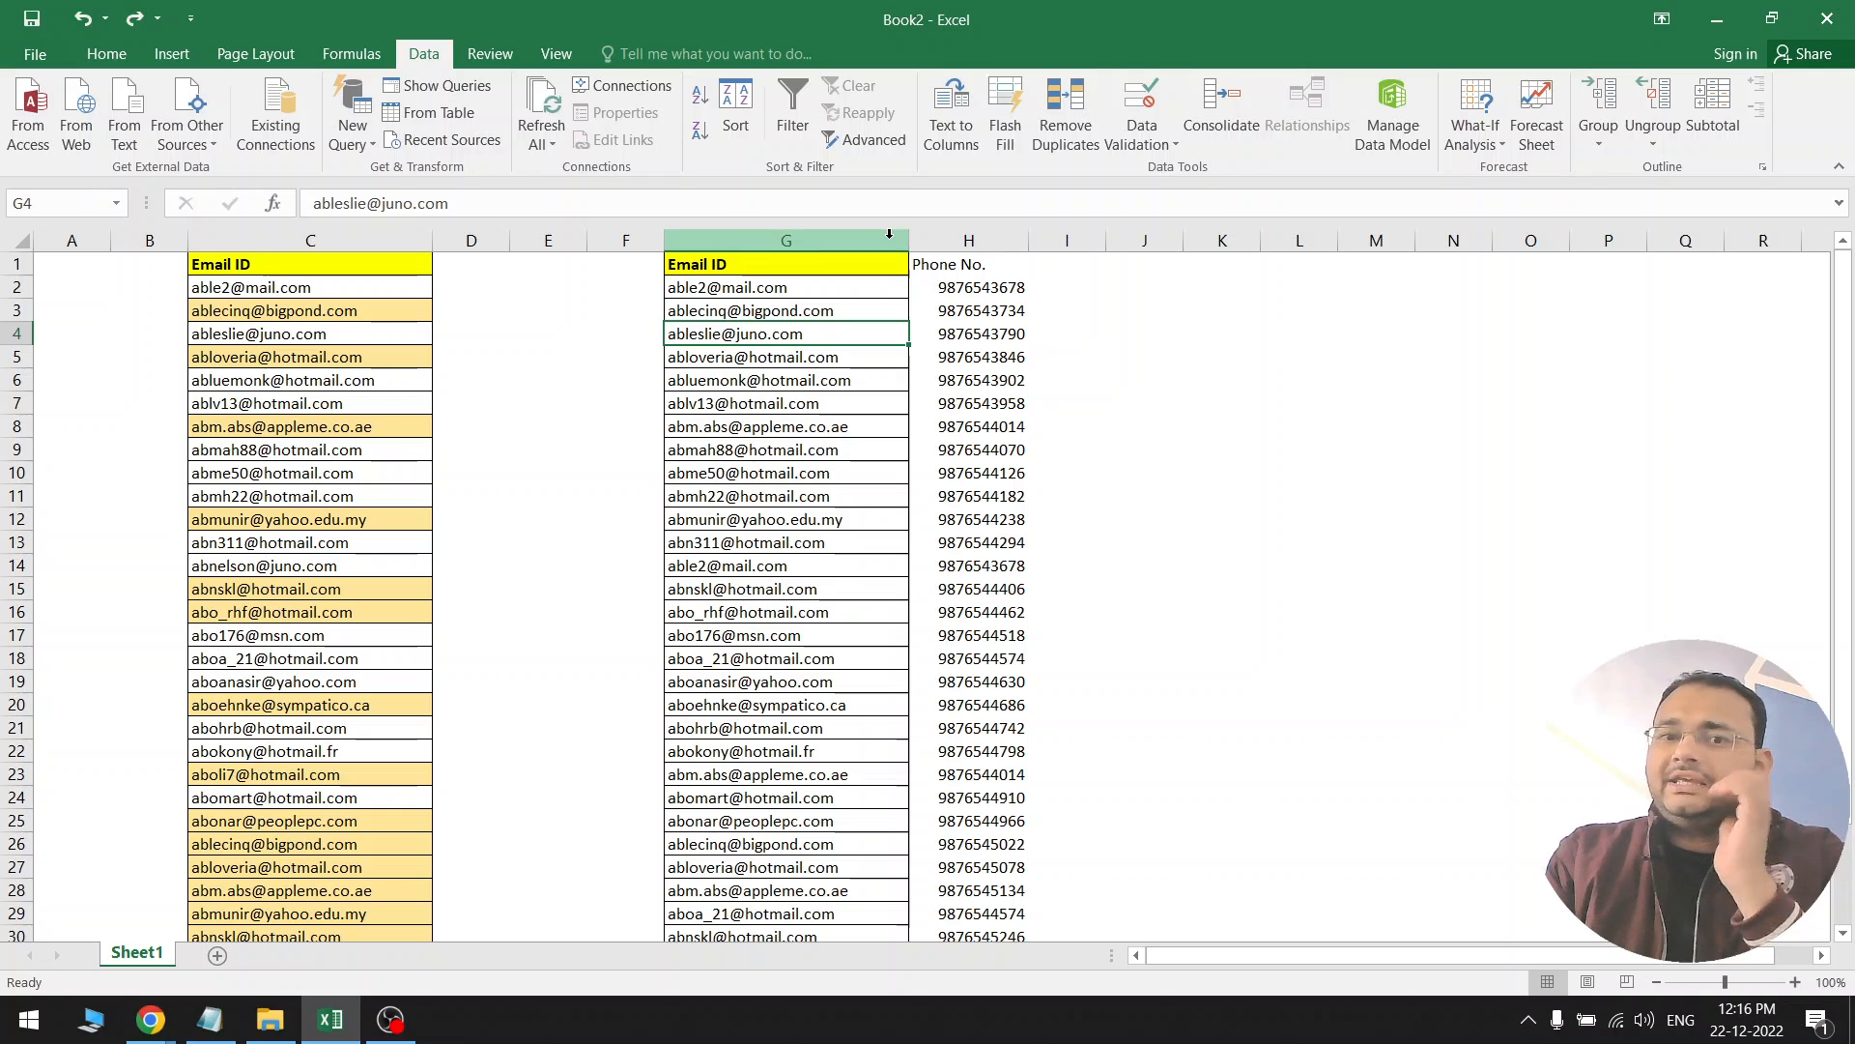
left_click(868, 444)
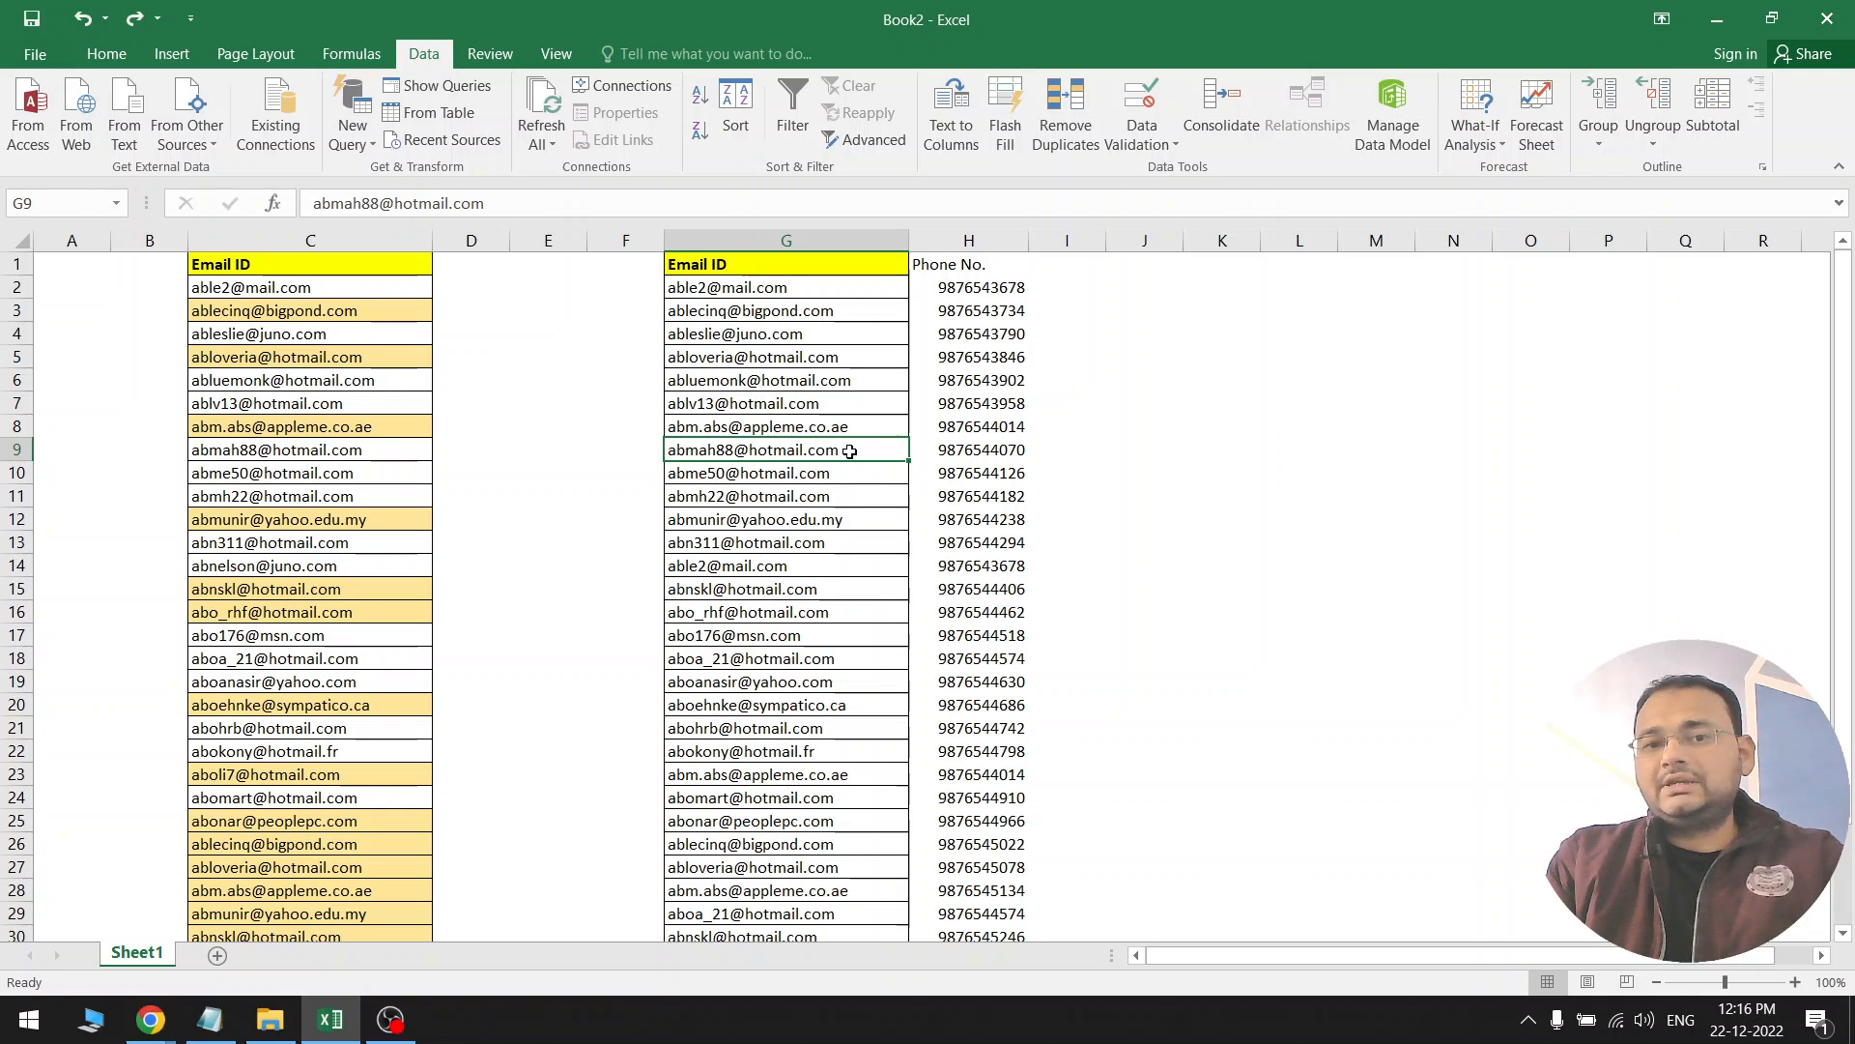
left_click_drag(850, 451, 949, 450)
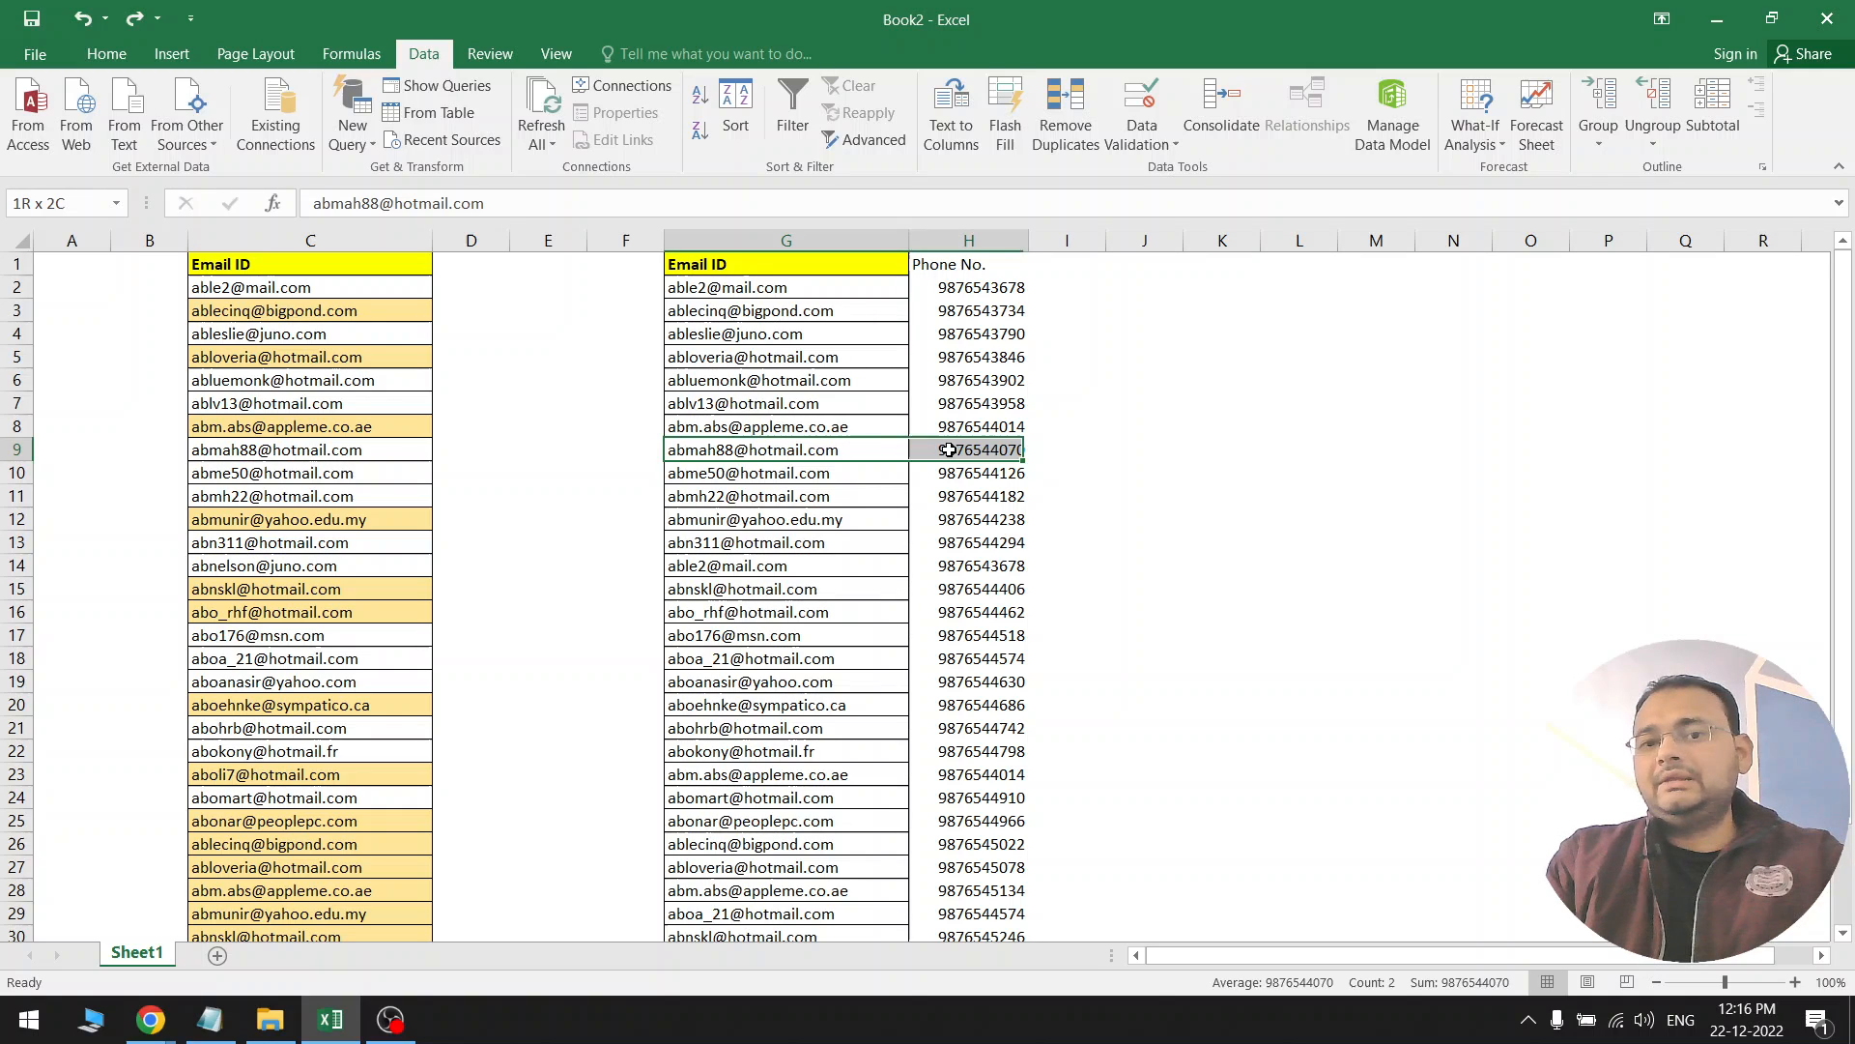
left_click(868, 470)
left_click_drag(869, 469, 960, 470)
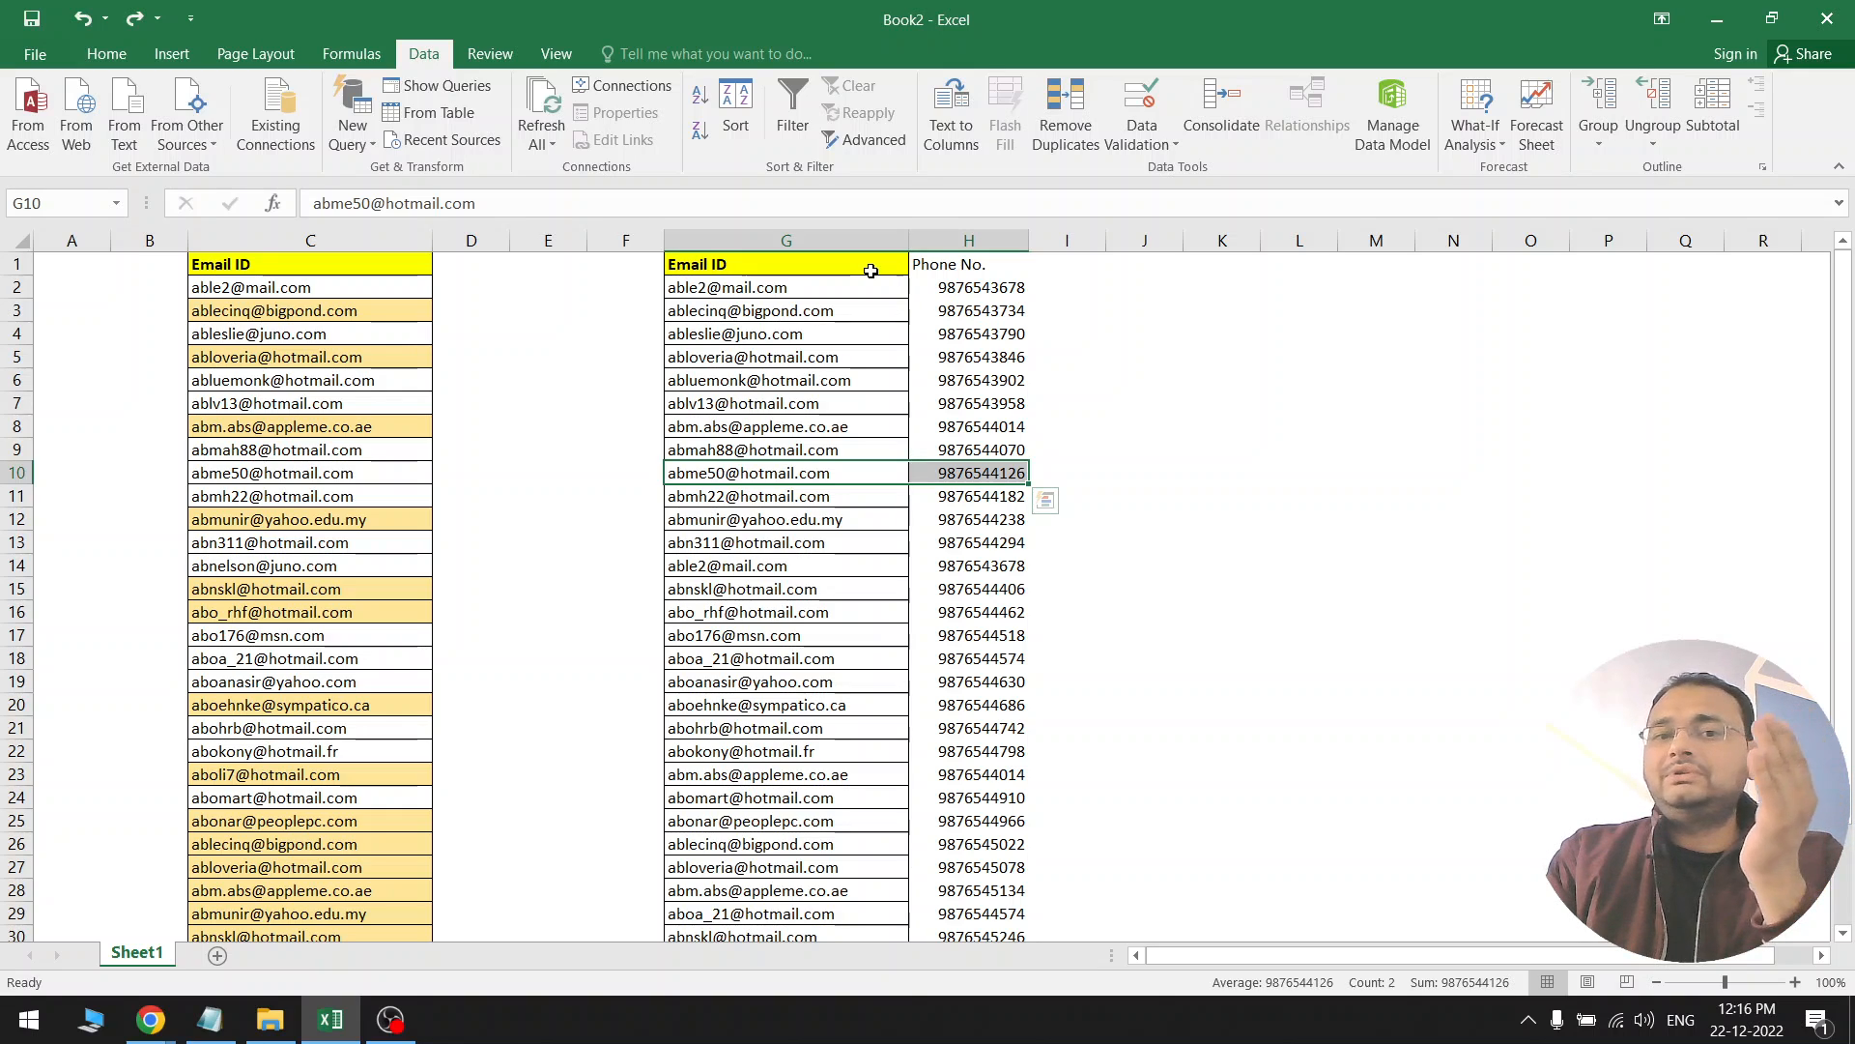
left_click(1086, 152)
Cancel the selection warning, then open Remove Duplicates for columns G:H and cancel it
left_click(1493, 319)
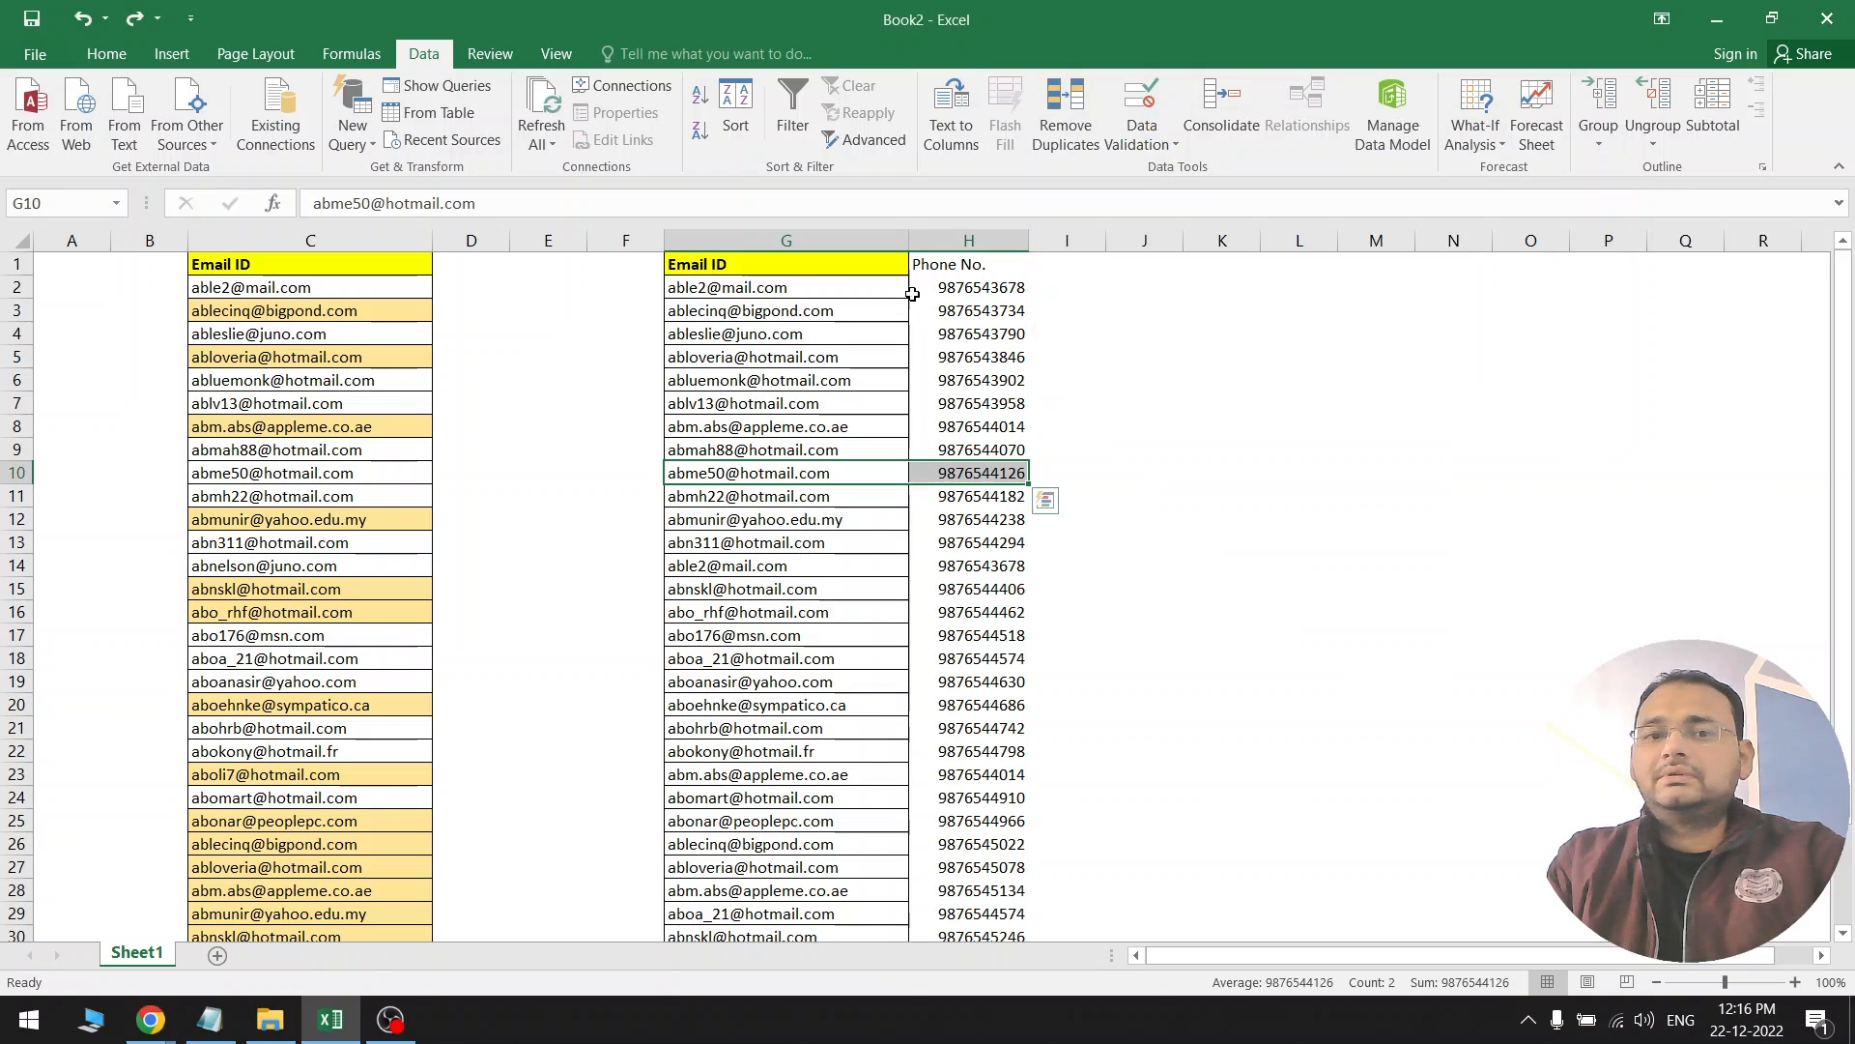
left_click_drag(902, 240, 967, 240)
left_click(1066, 125)
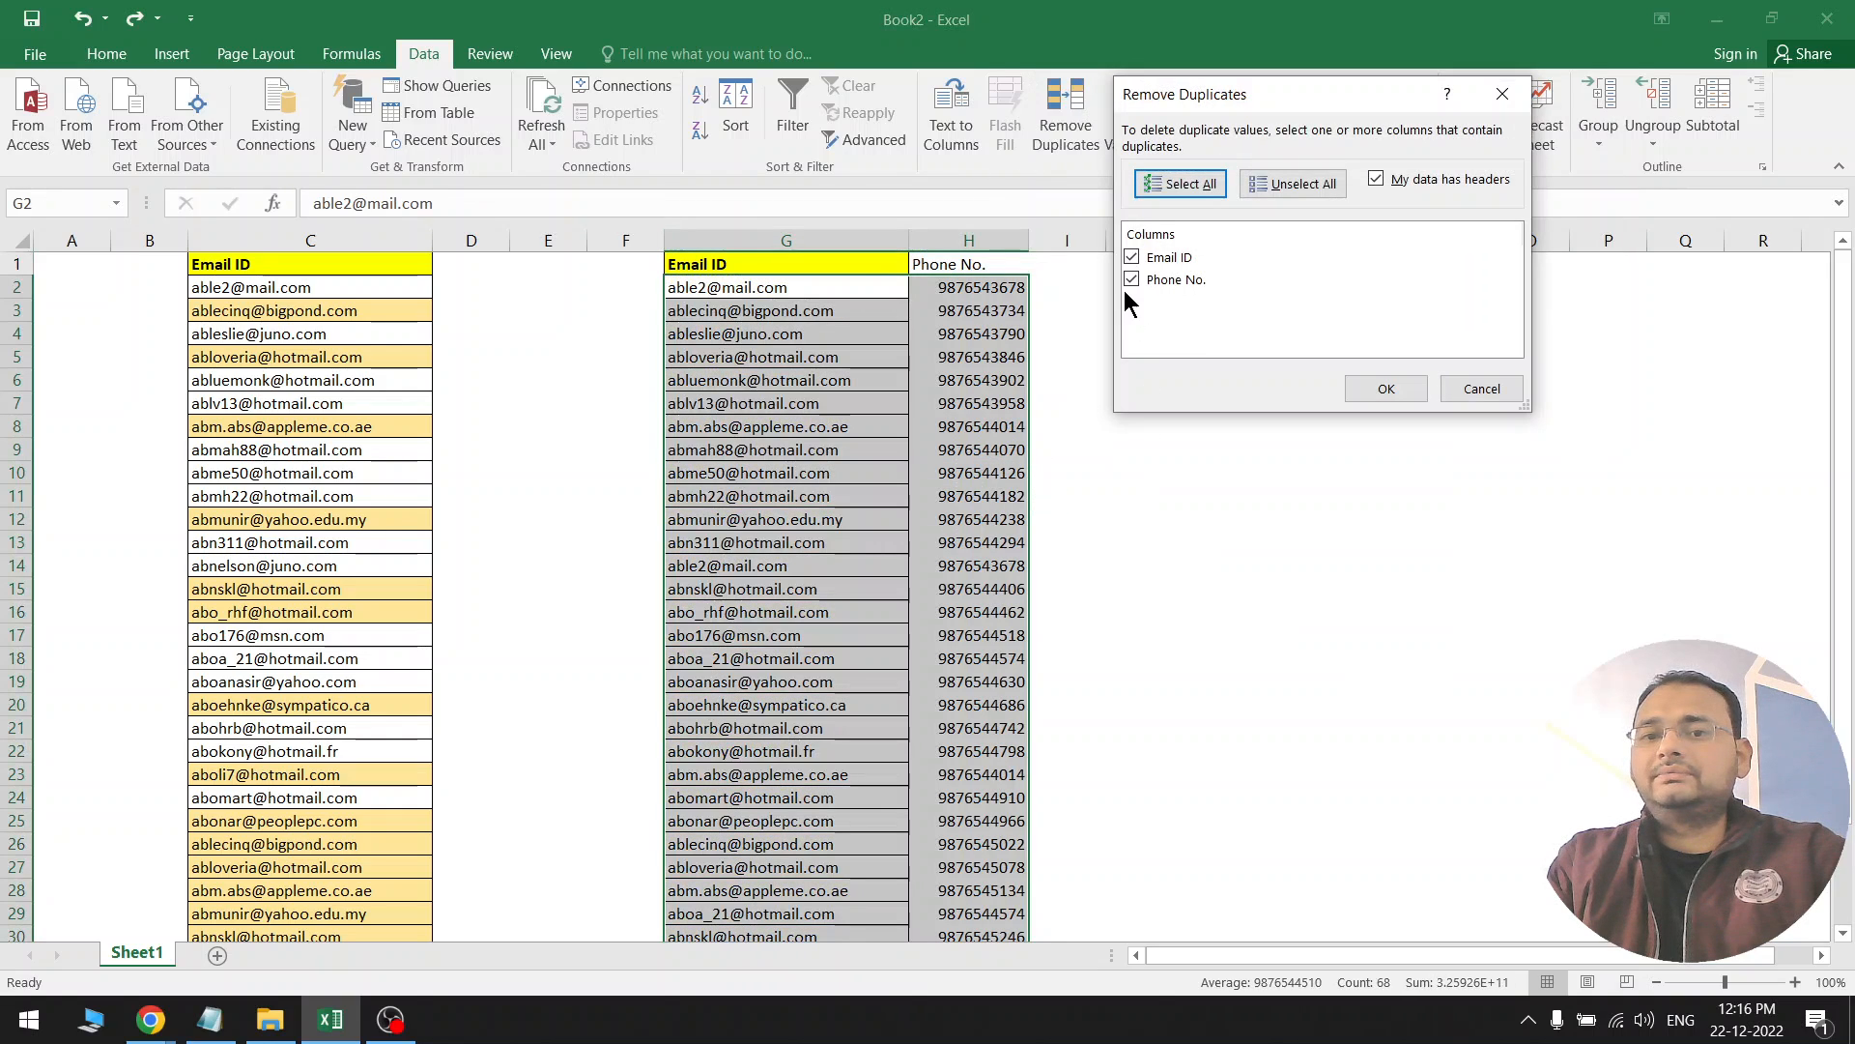
left_click(1478, 388)
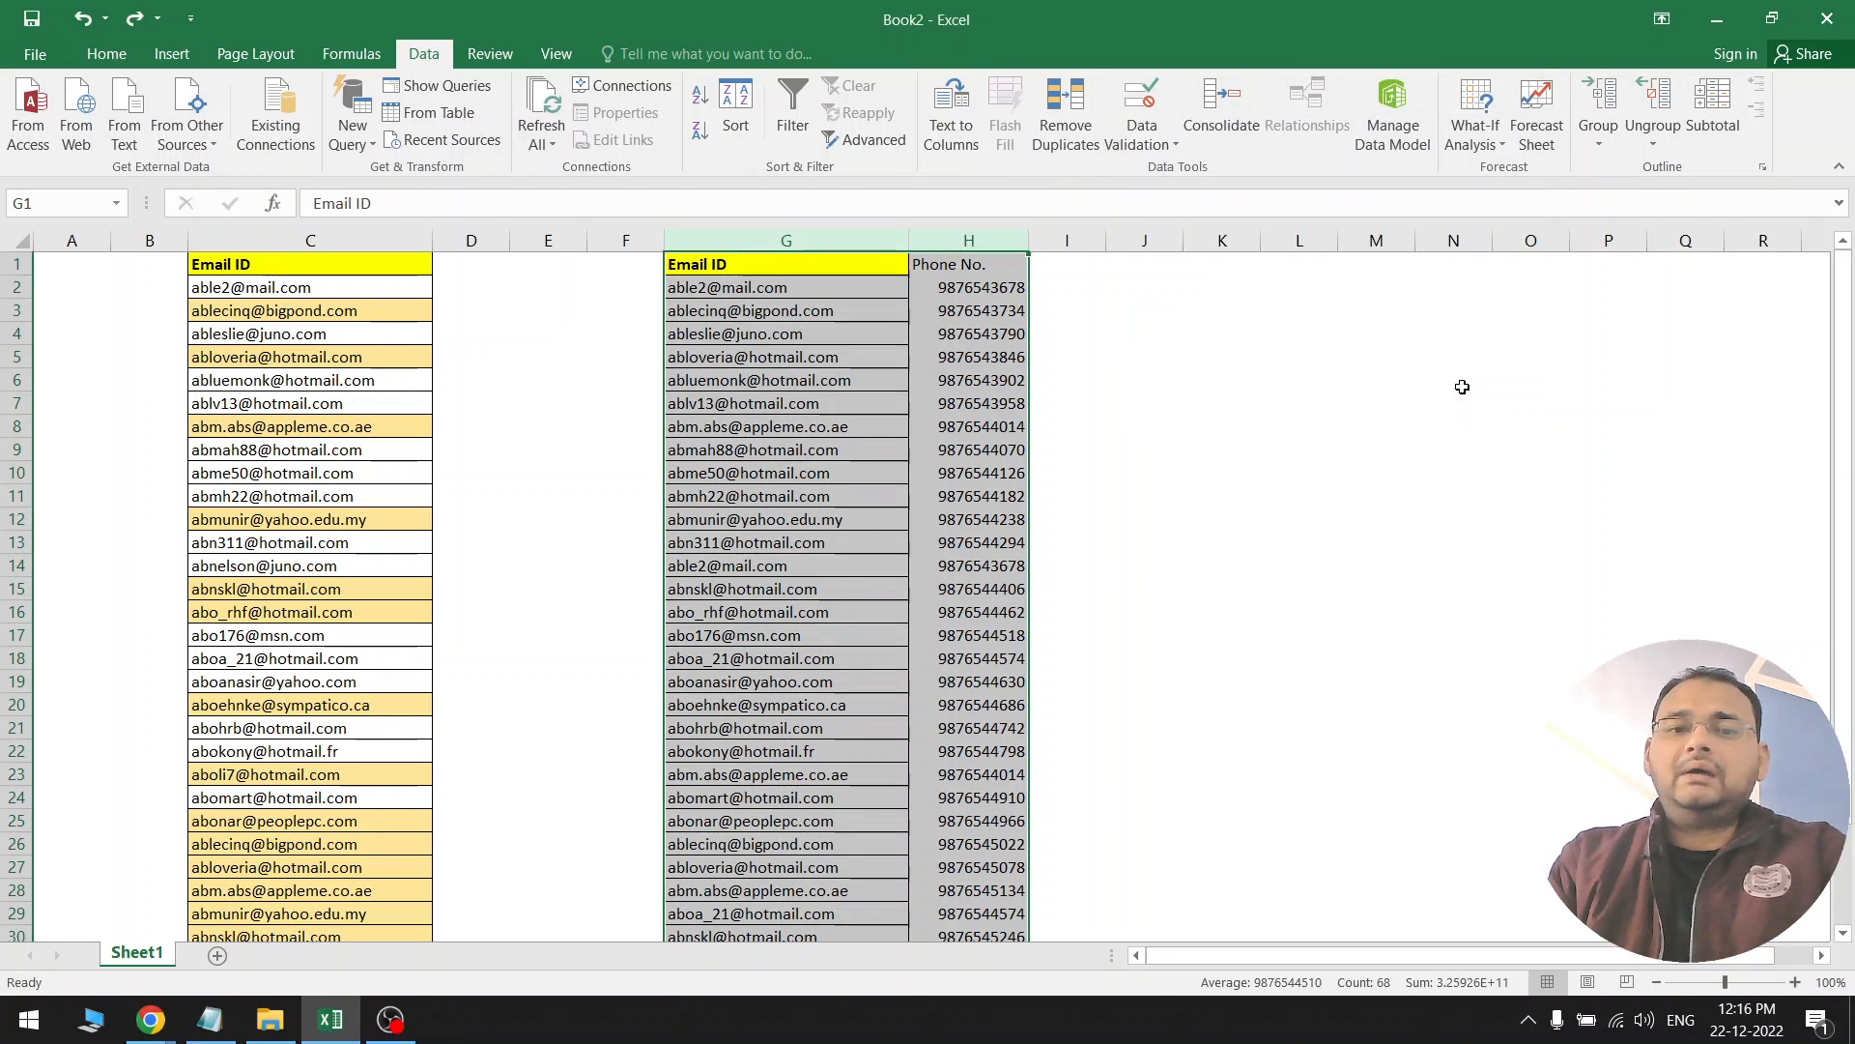
left_click(849, 466)
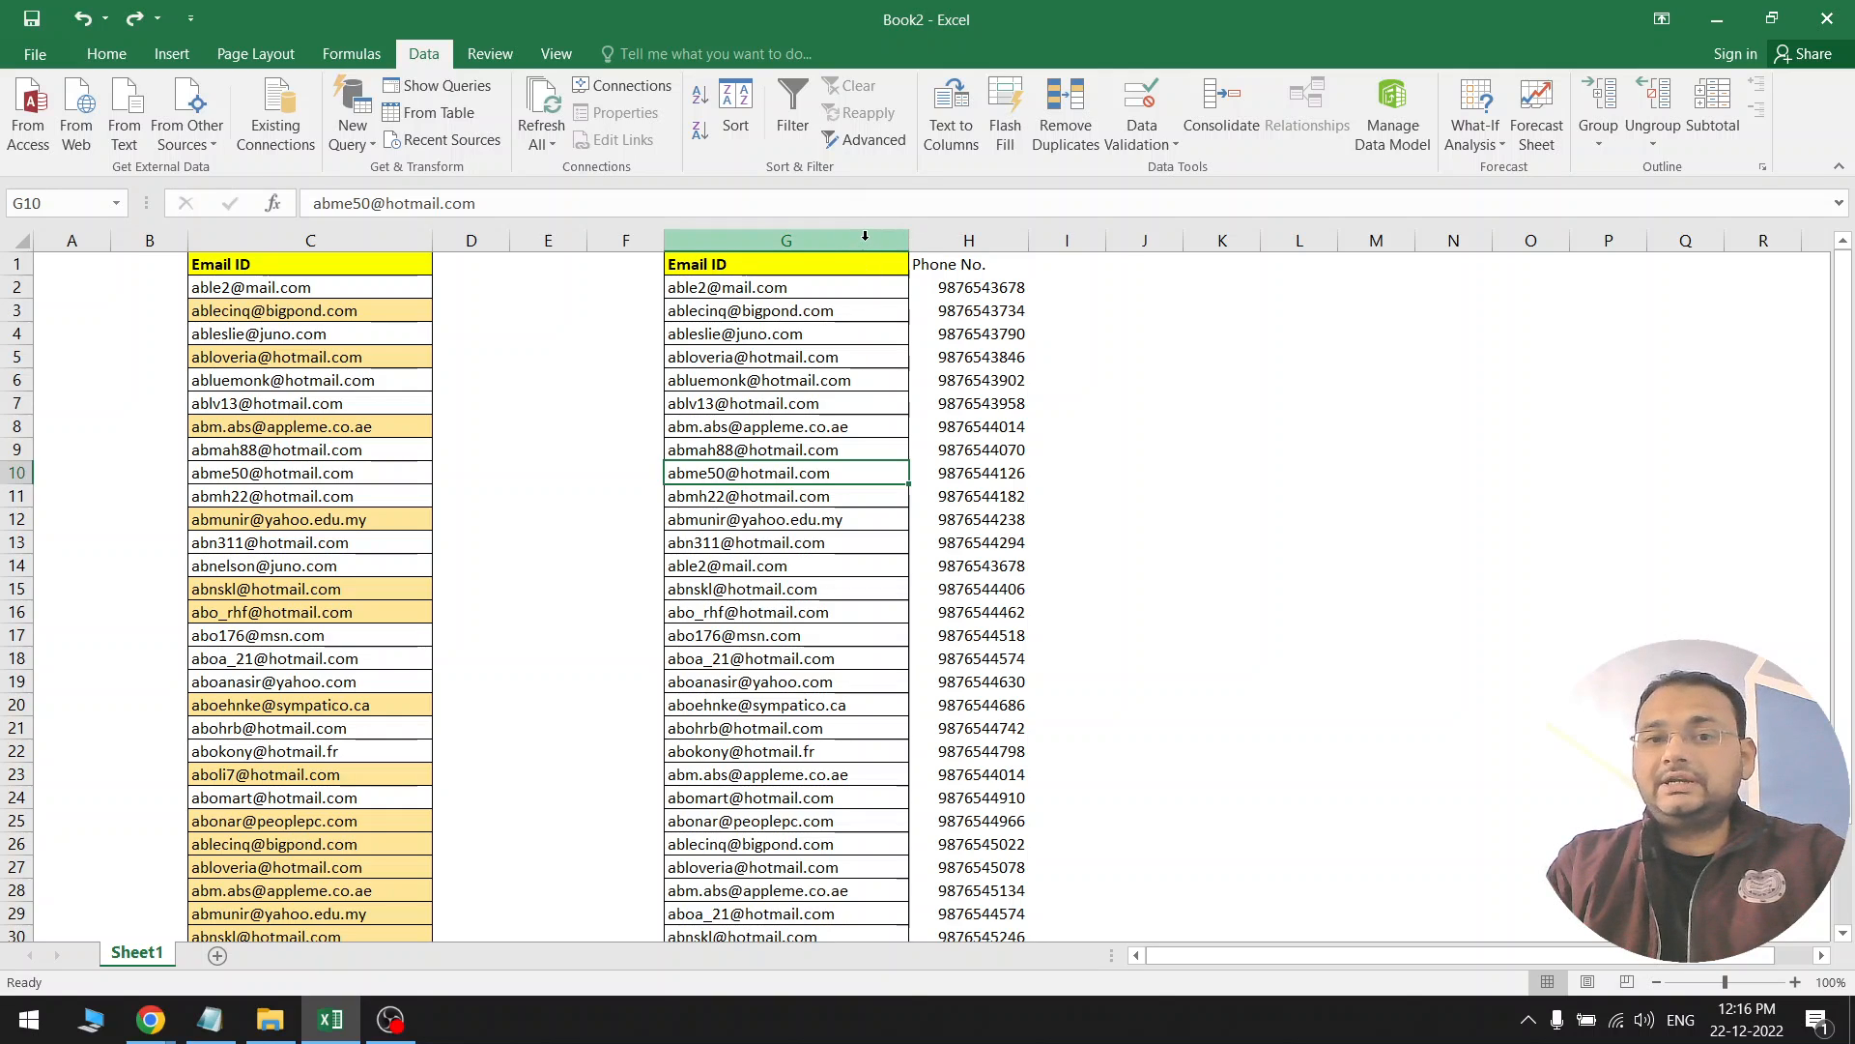
Run Remove Duplicates on G:H with Phone No. unchecked, deleting 10 duplicate rows
left_click_drag(865, 235, 967, 239)
left_click(1066, 116)
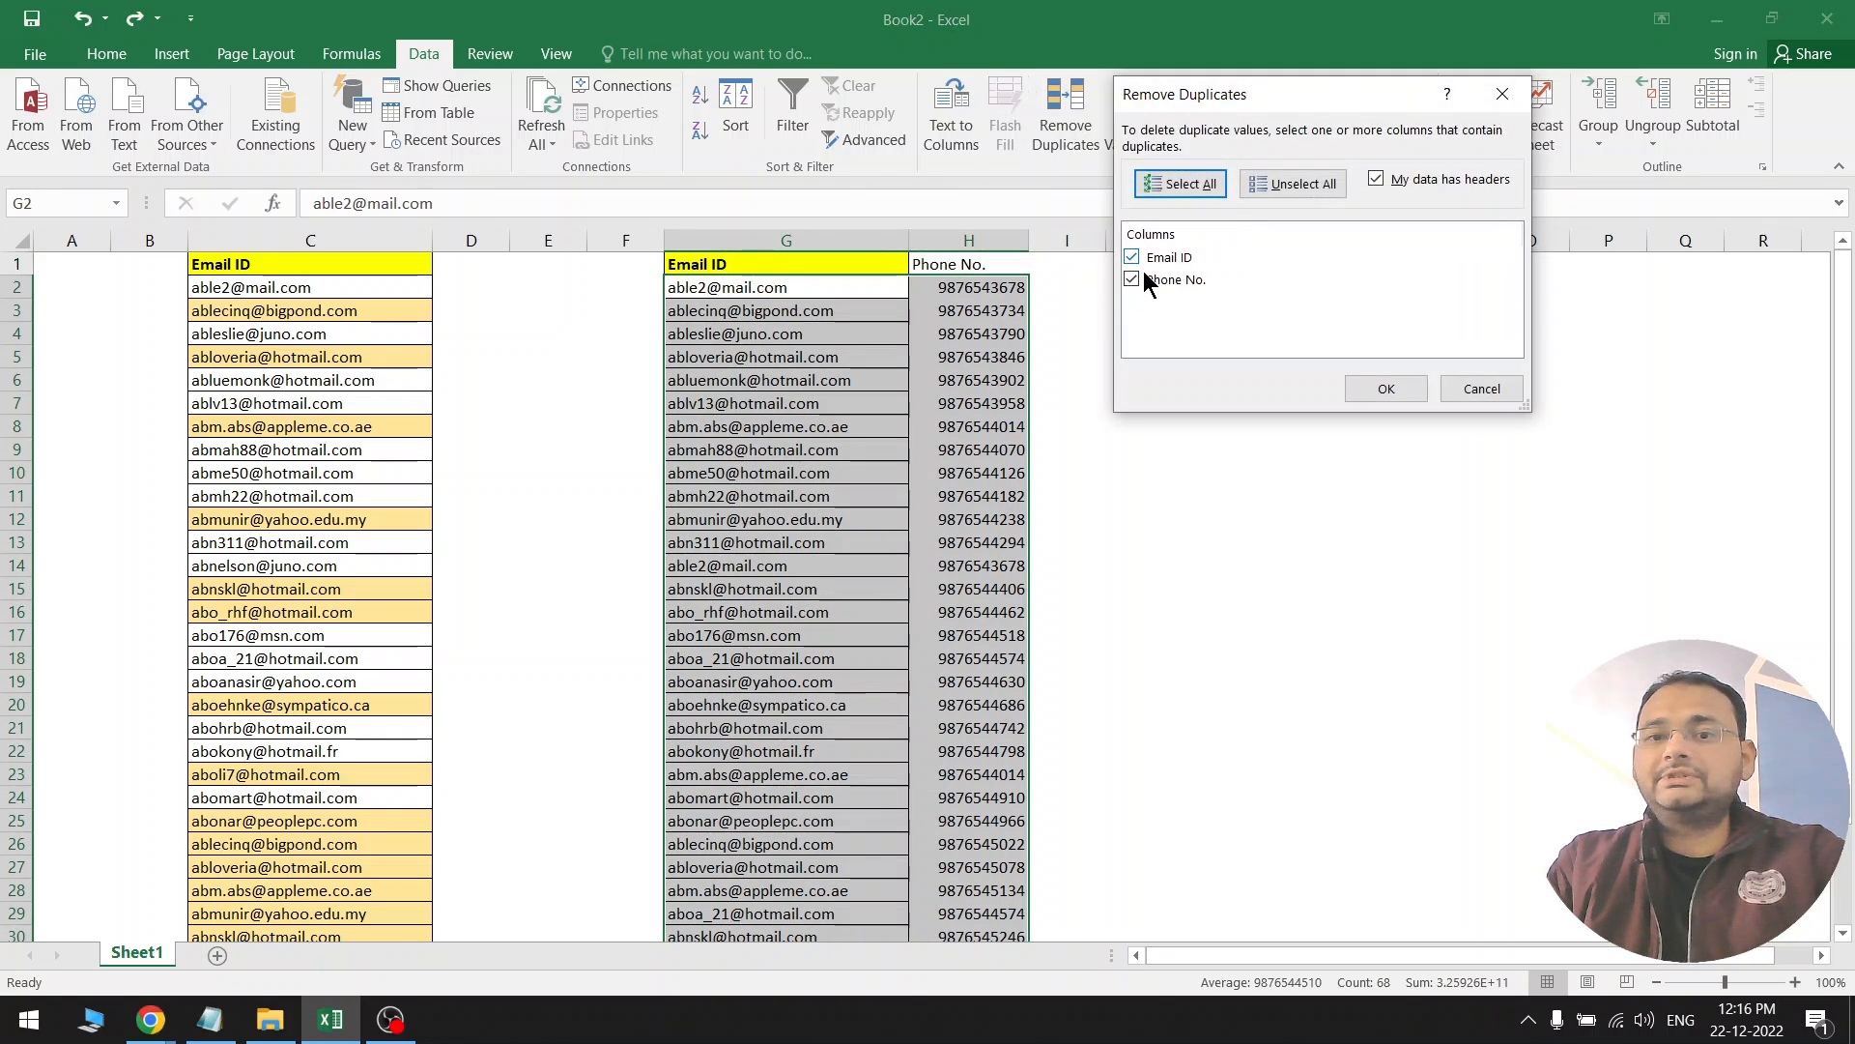
left_click(1131, 280)
left_click(1384, 390)
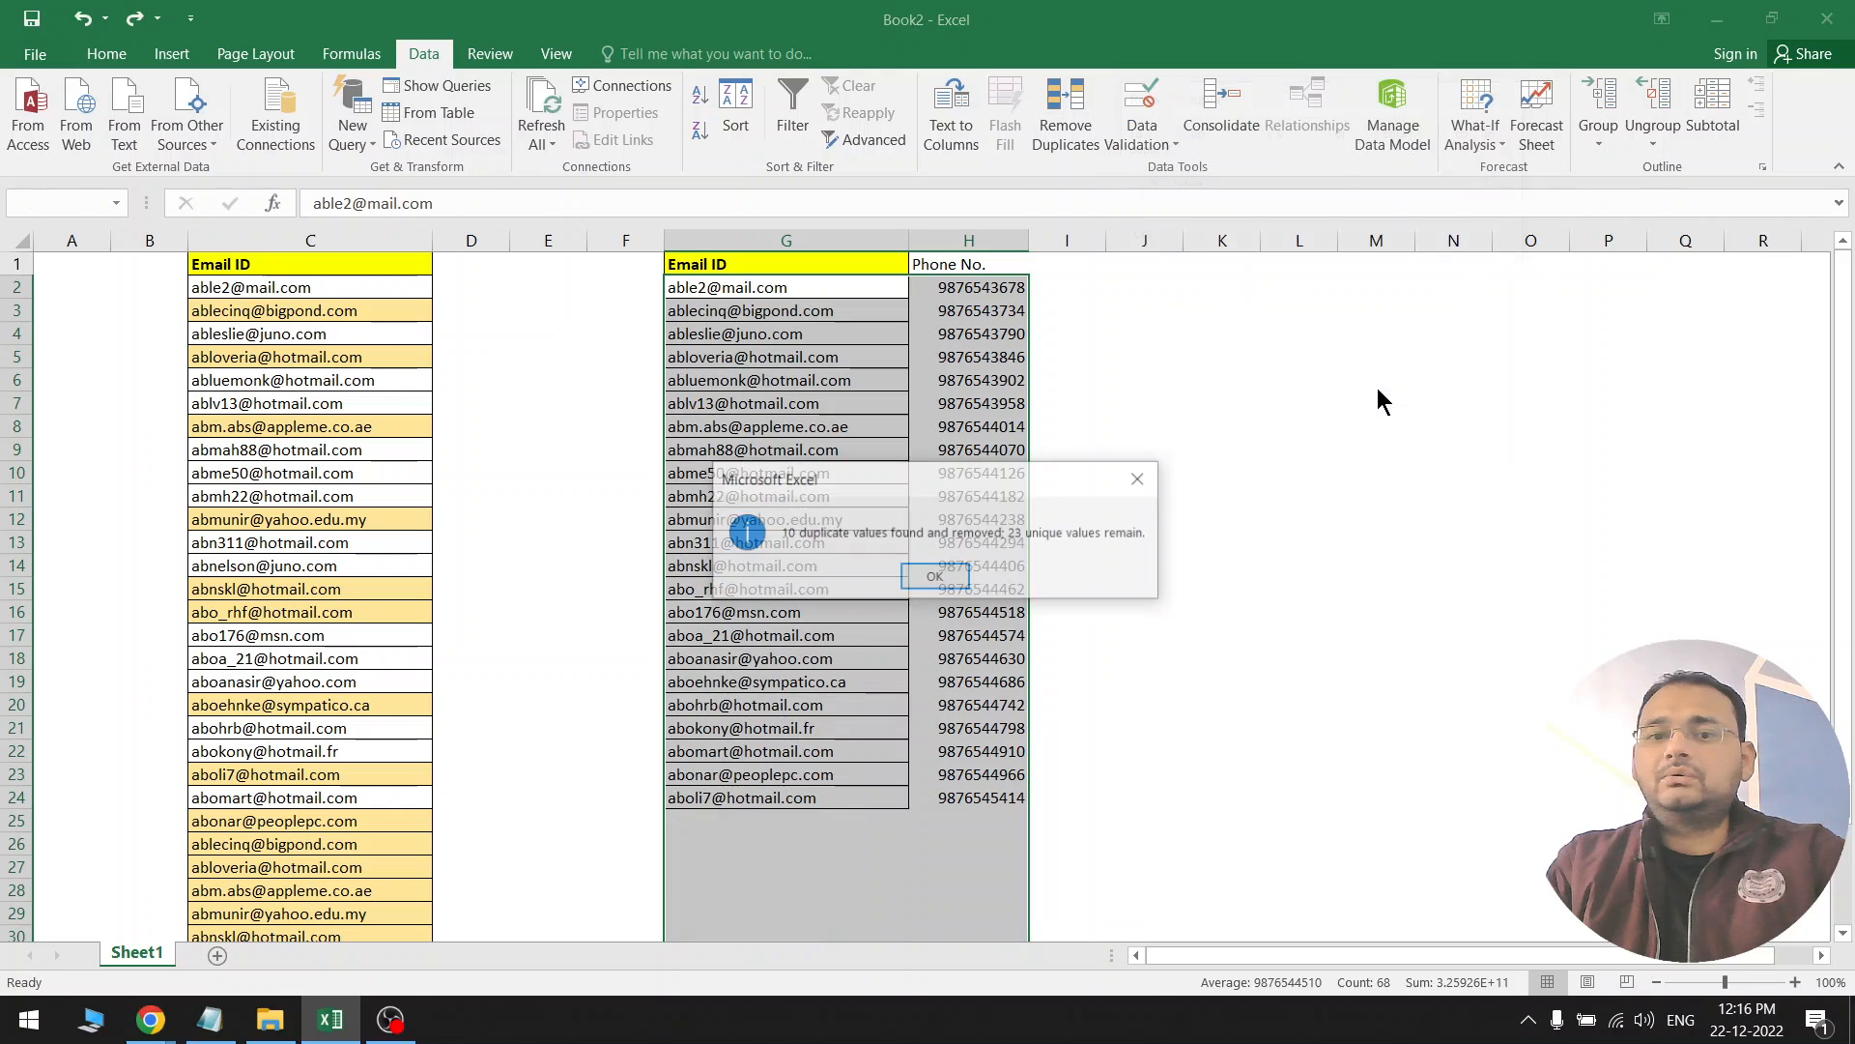
left_click(964, 577)
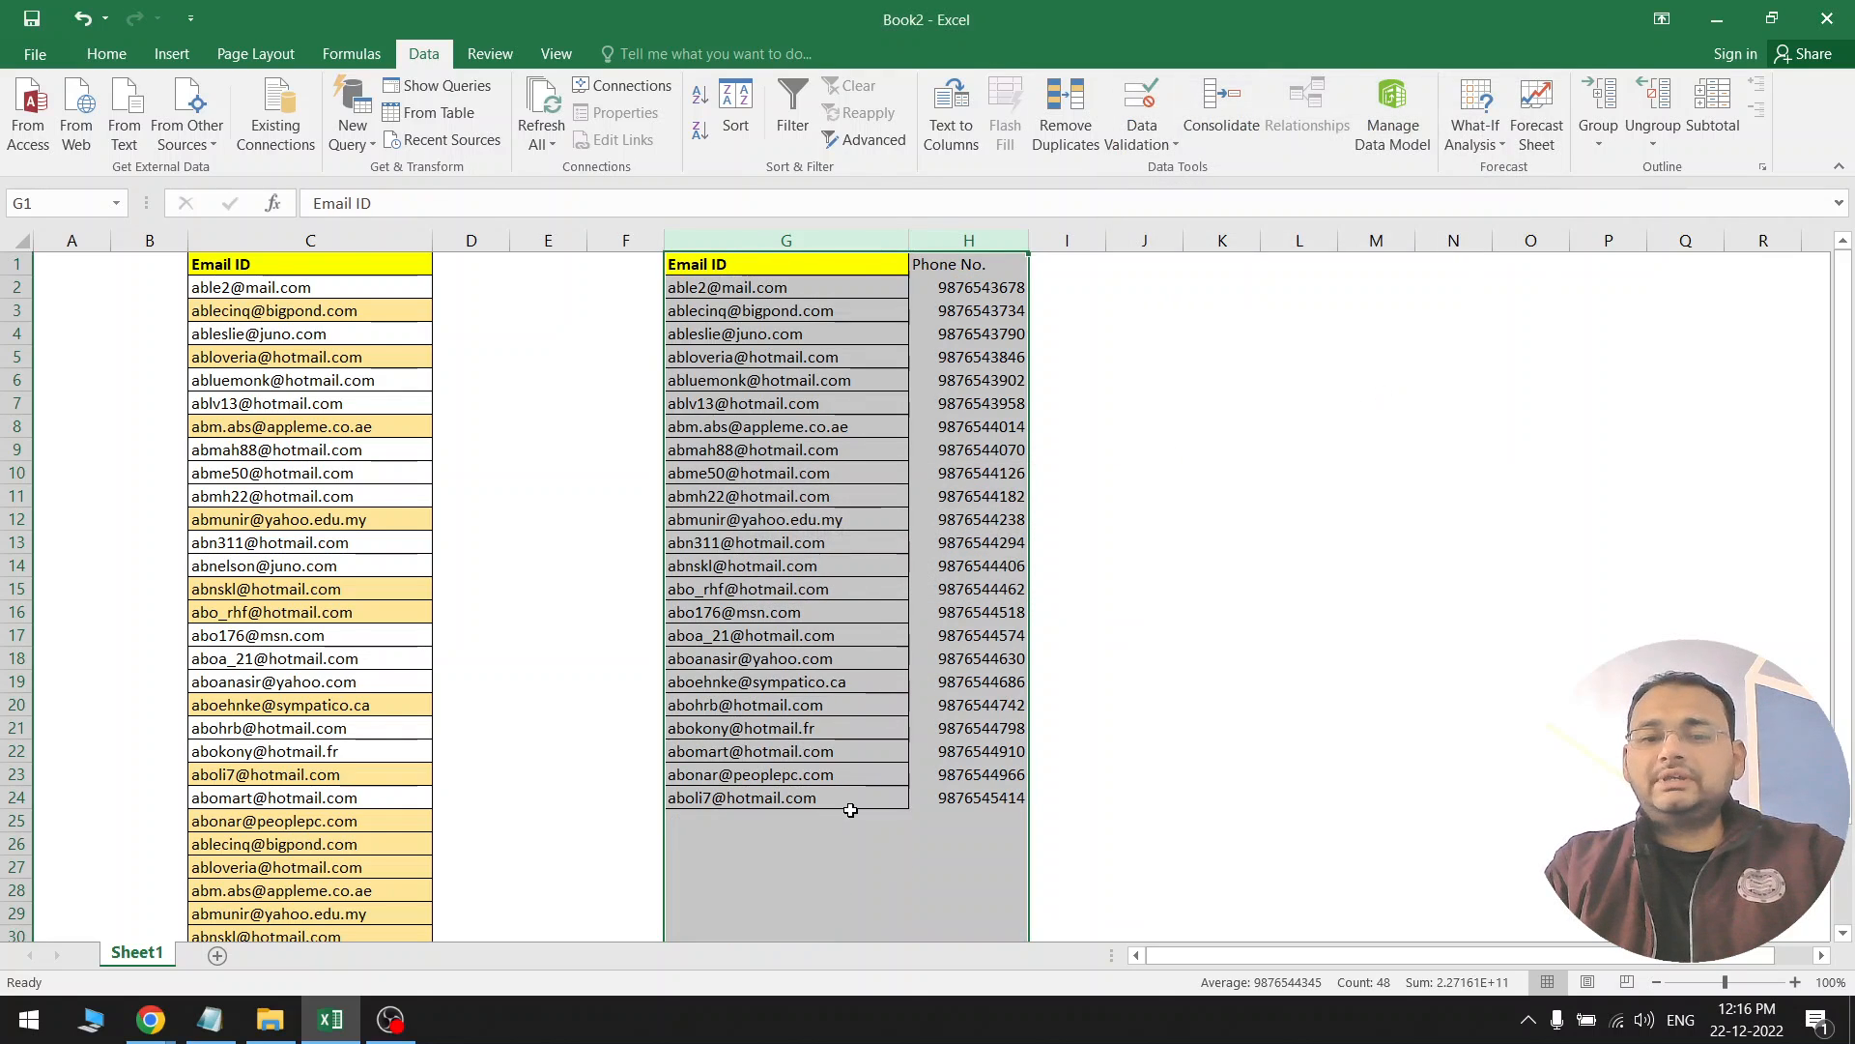
scroll(851, 810, "down", 3)
scroll(799, 655, "up", 3)
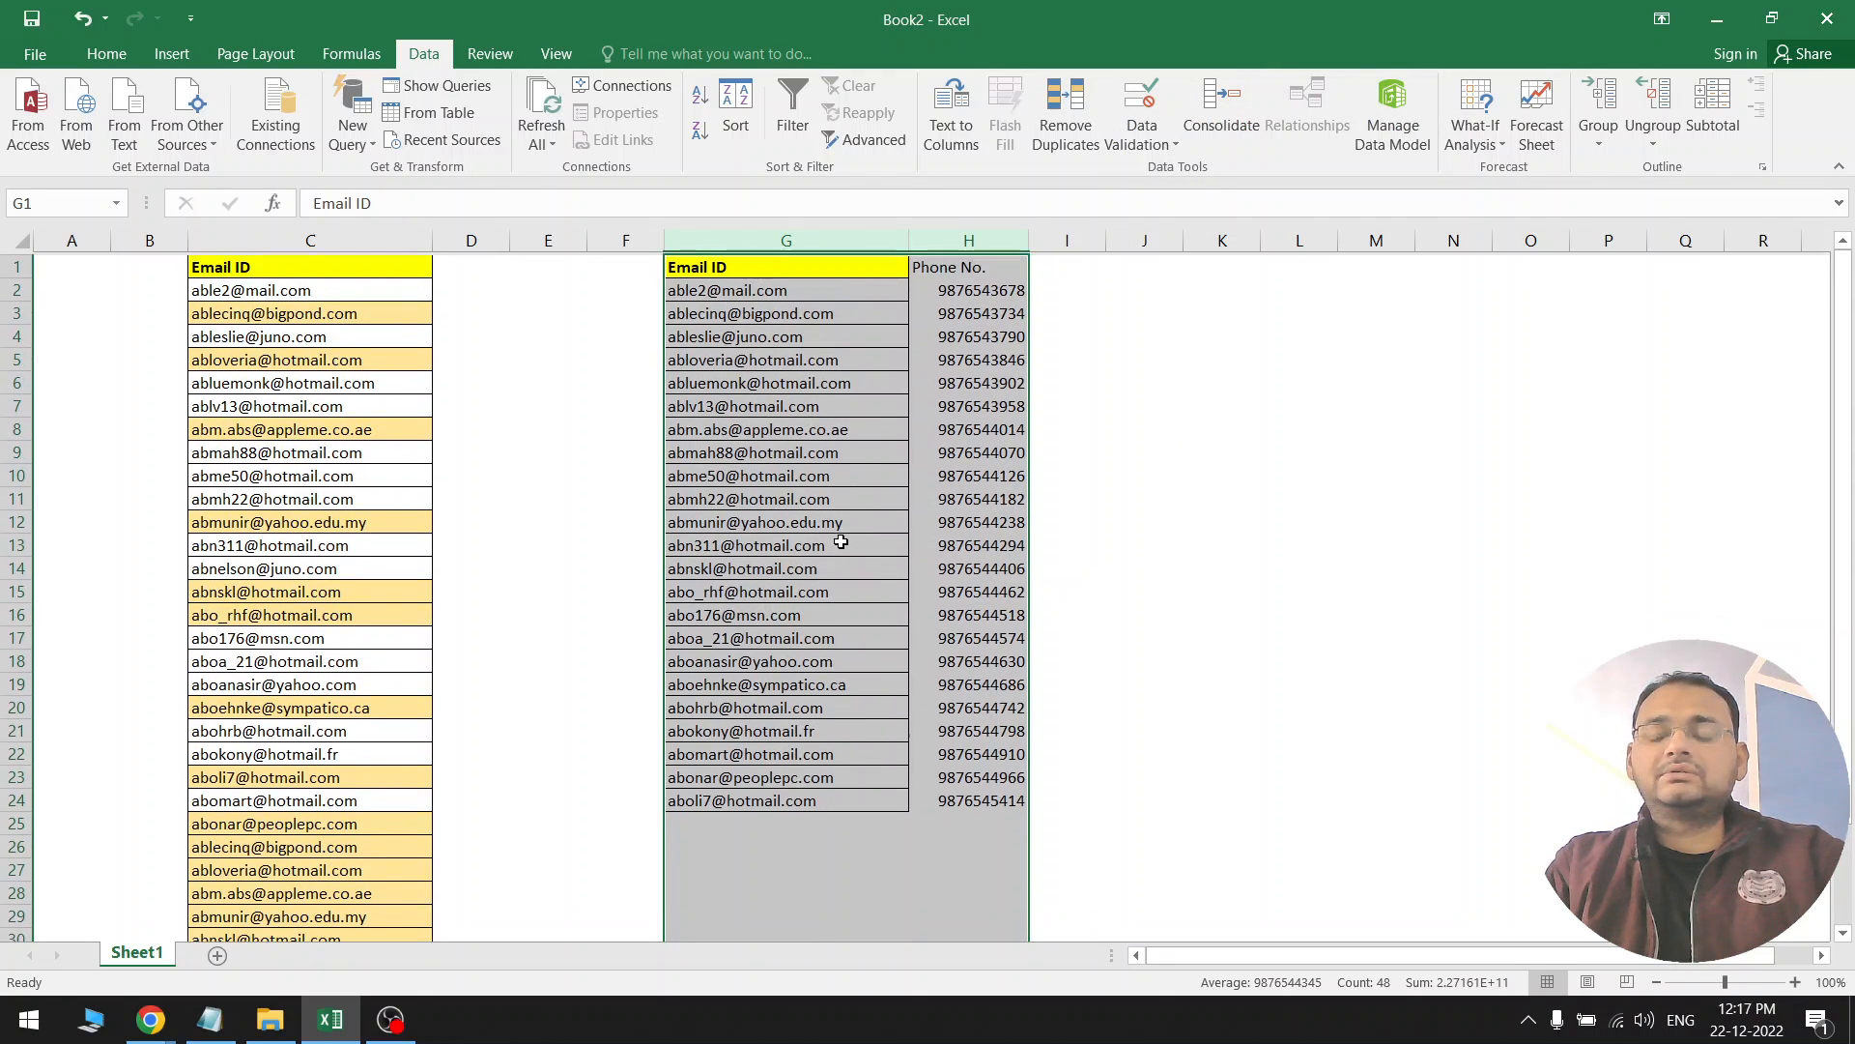
left_click(841, 542)
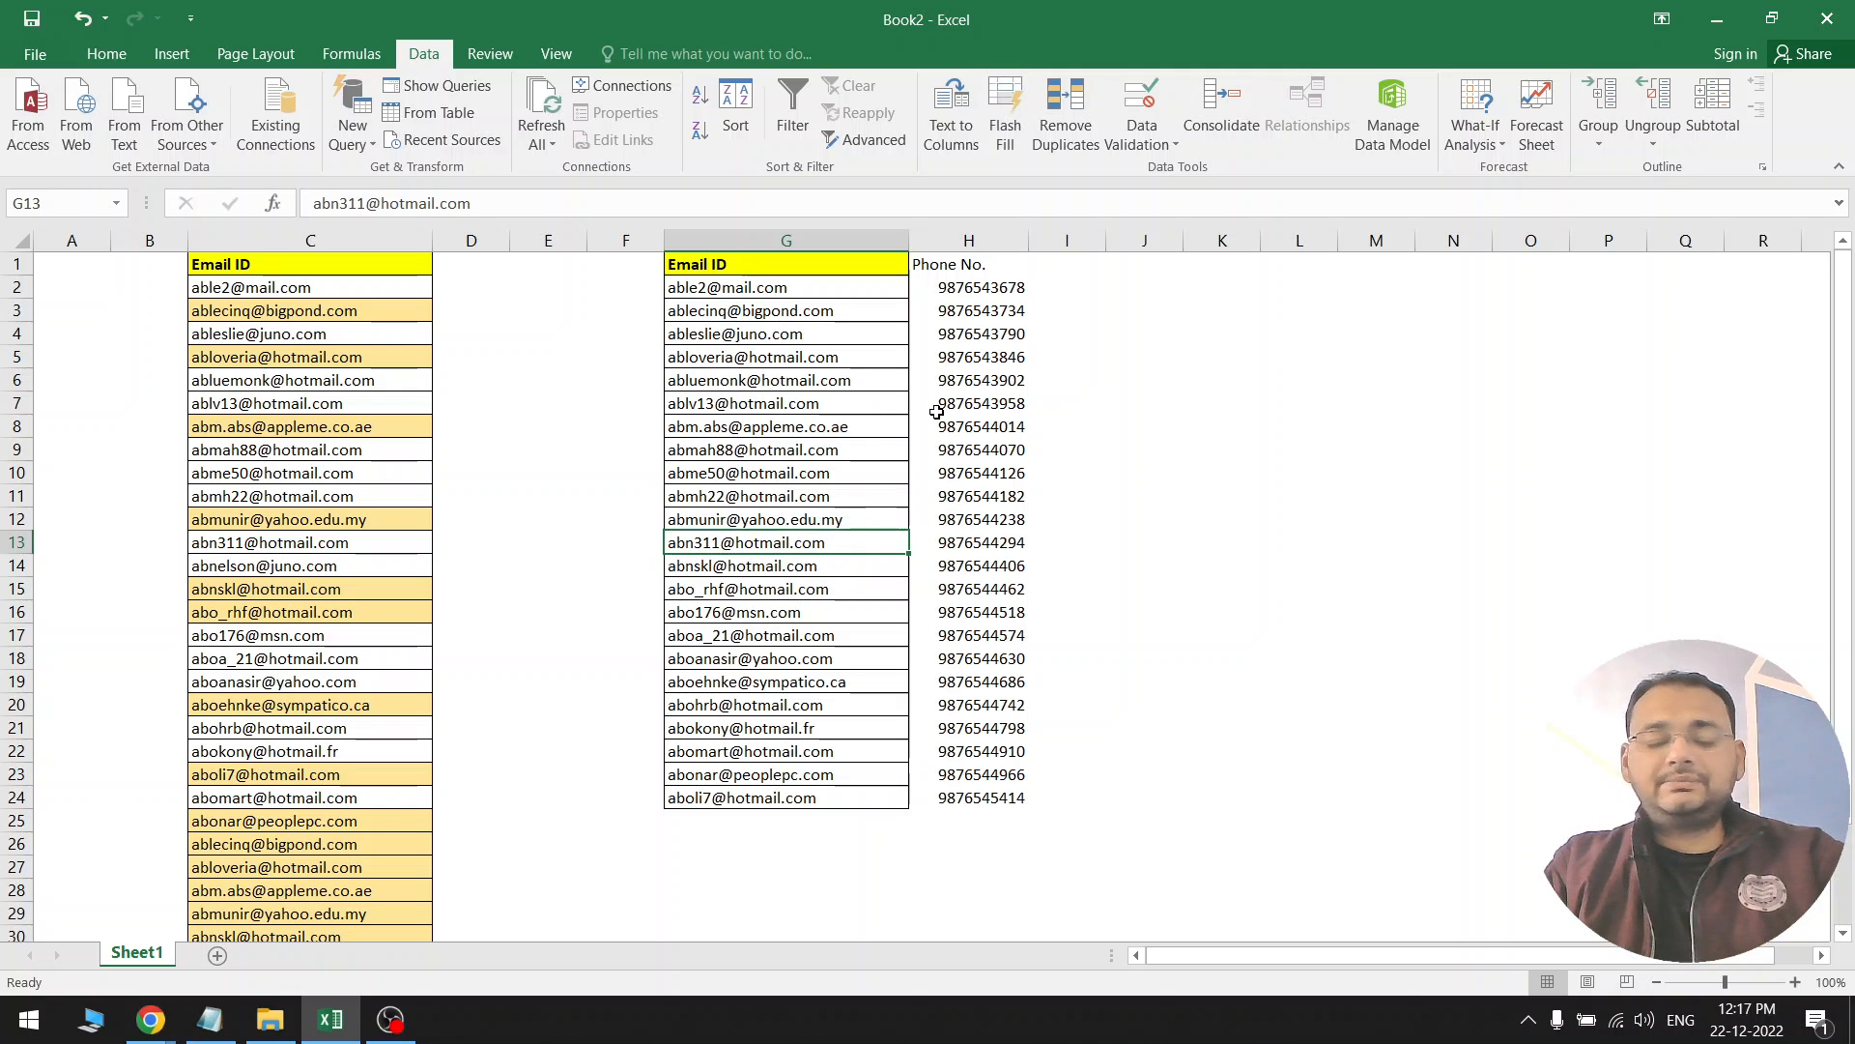
Undo Remove Duplicates with Ctrl+Z and check the restored rows, ending on G11
key("ctrl+z")
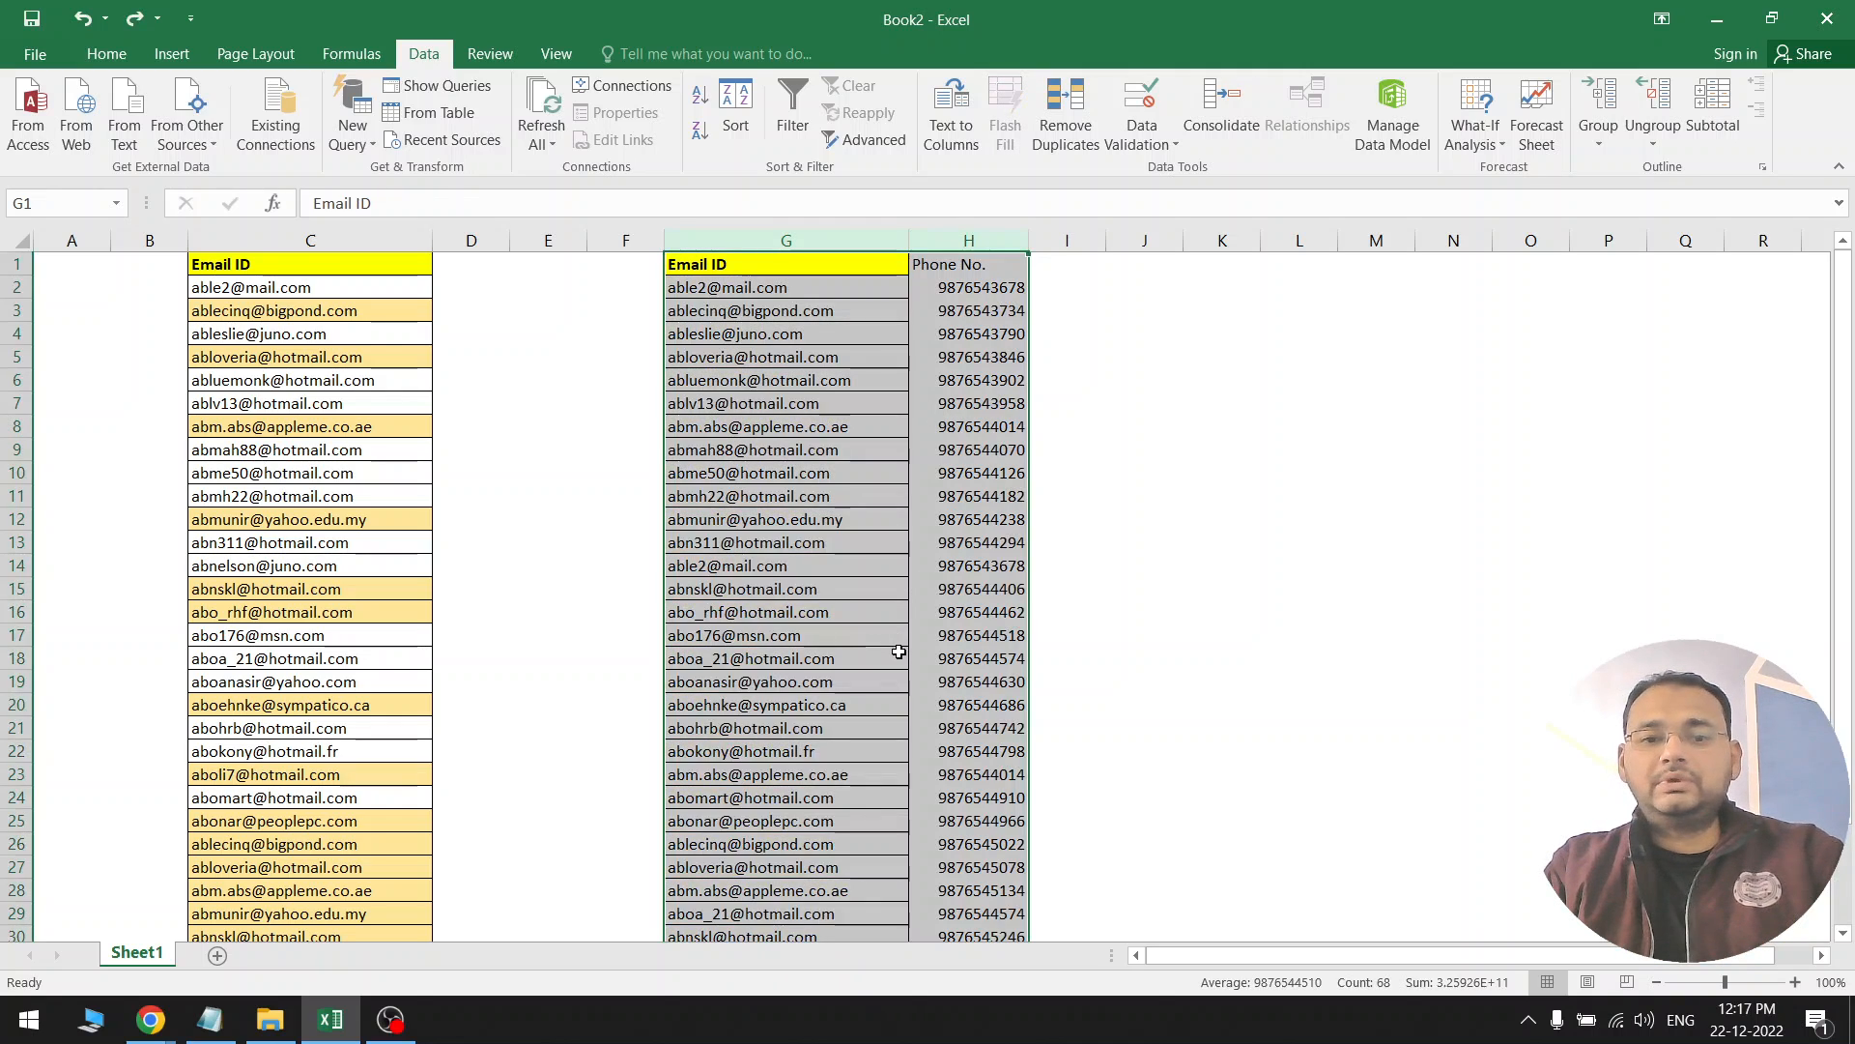
scroll(899, 653, "down", 2)
scroll(899, 530, "up", 2)
left_click(855, 496)
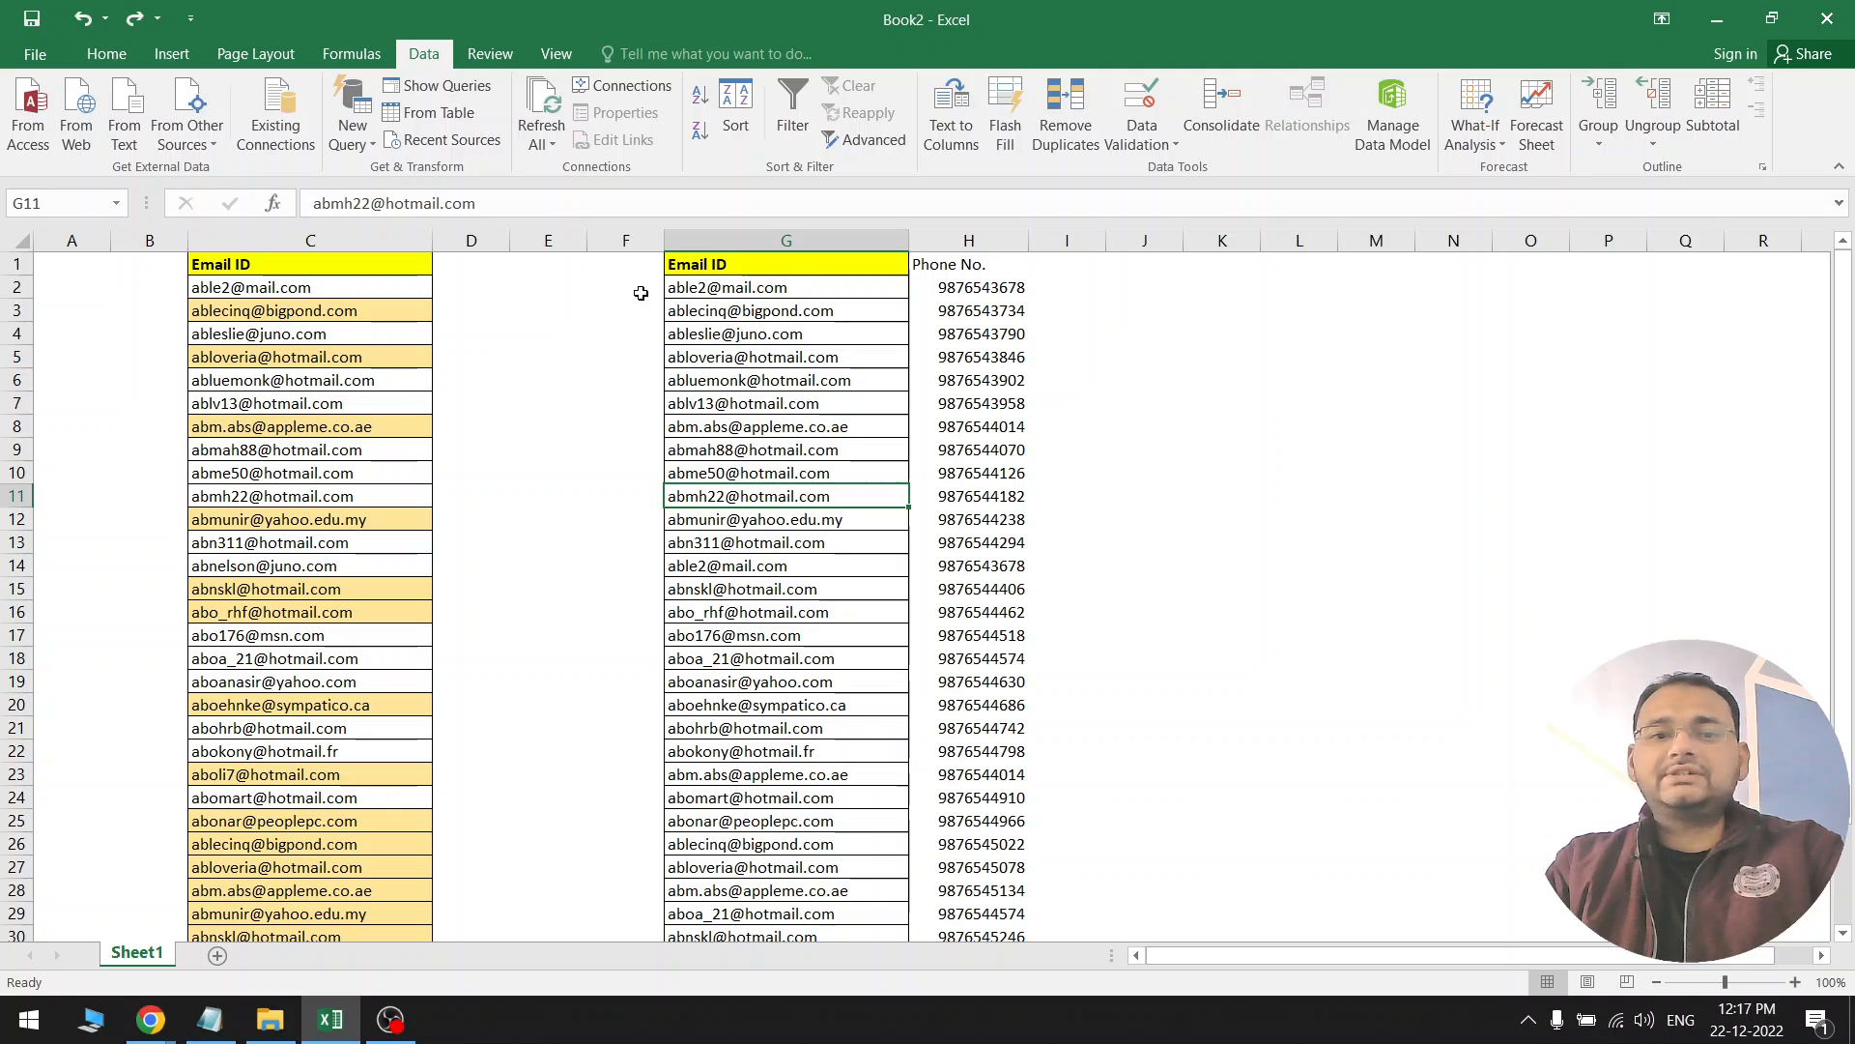
Copy the Email ID column C and paste it into column L
left_click(363, 237)
key("ctrl+c")
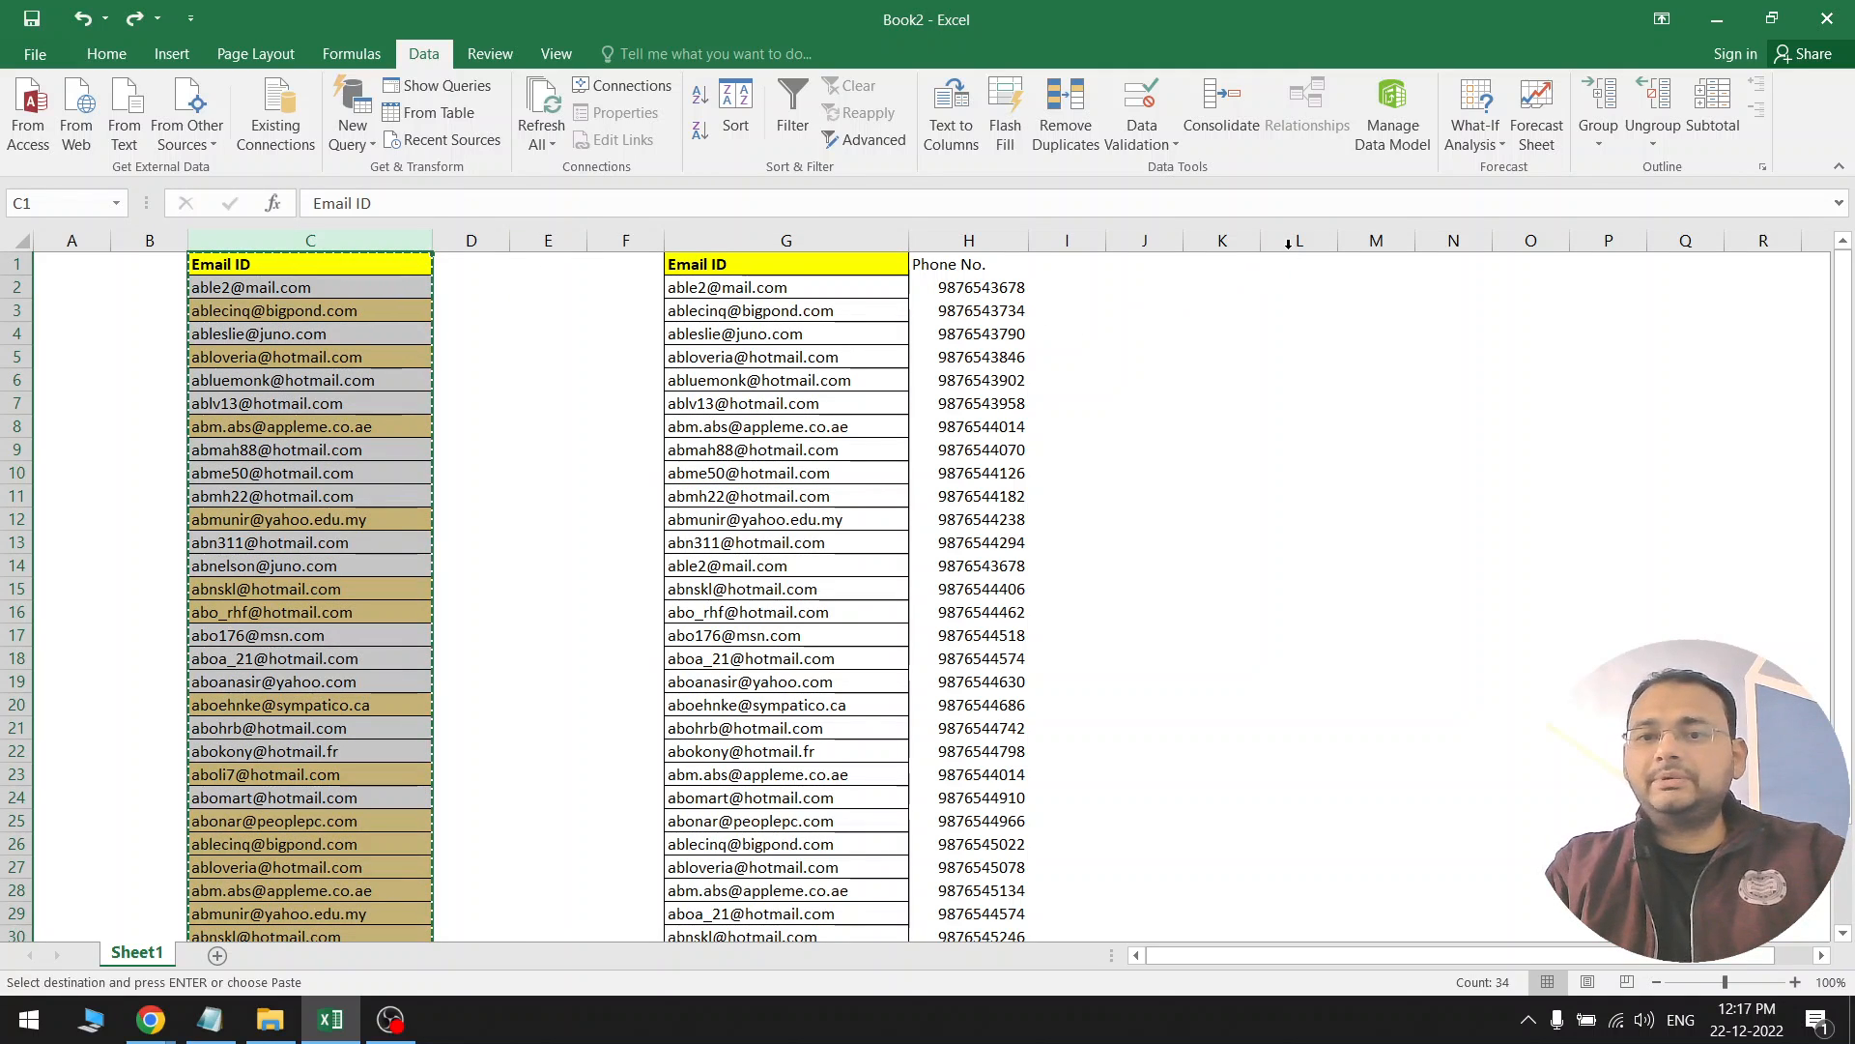
left_click(1288, 243)
key("ctrl+v")
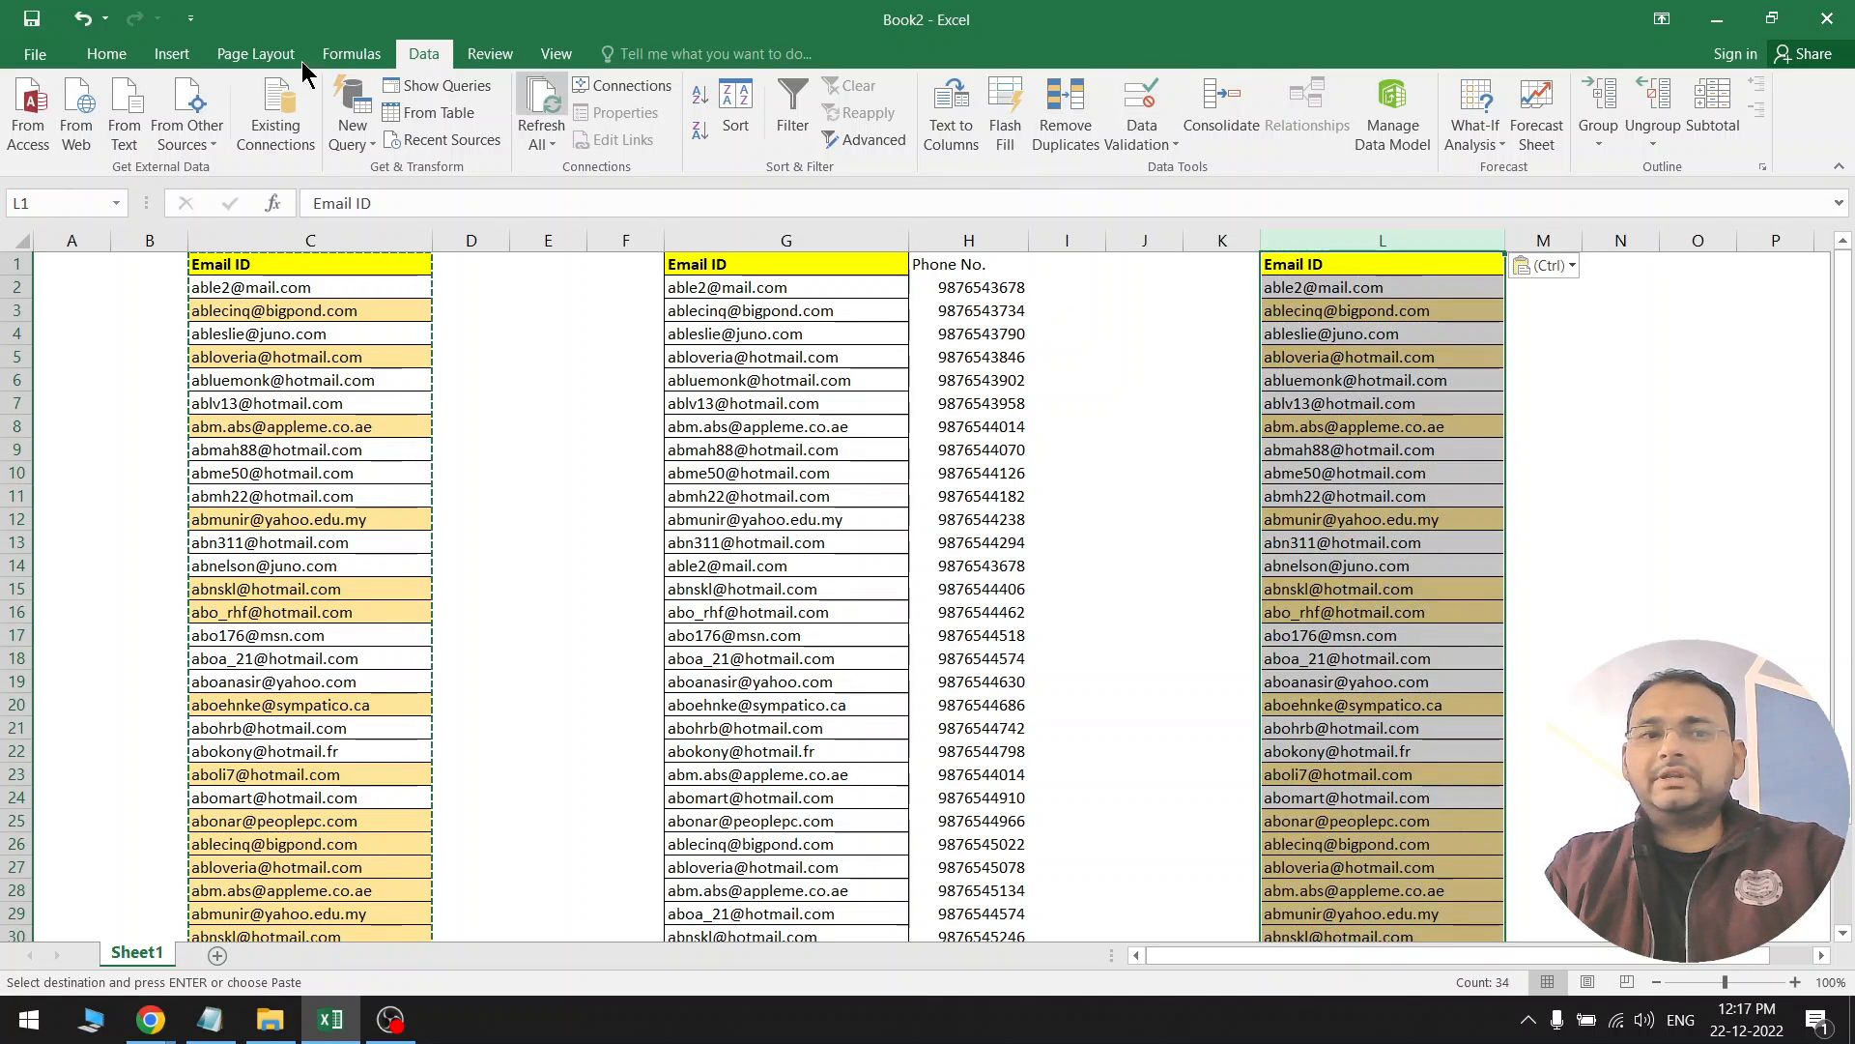
Clear the conditional formatting rules from column L's selected cells
left_click(106, 53)
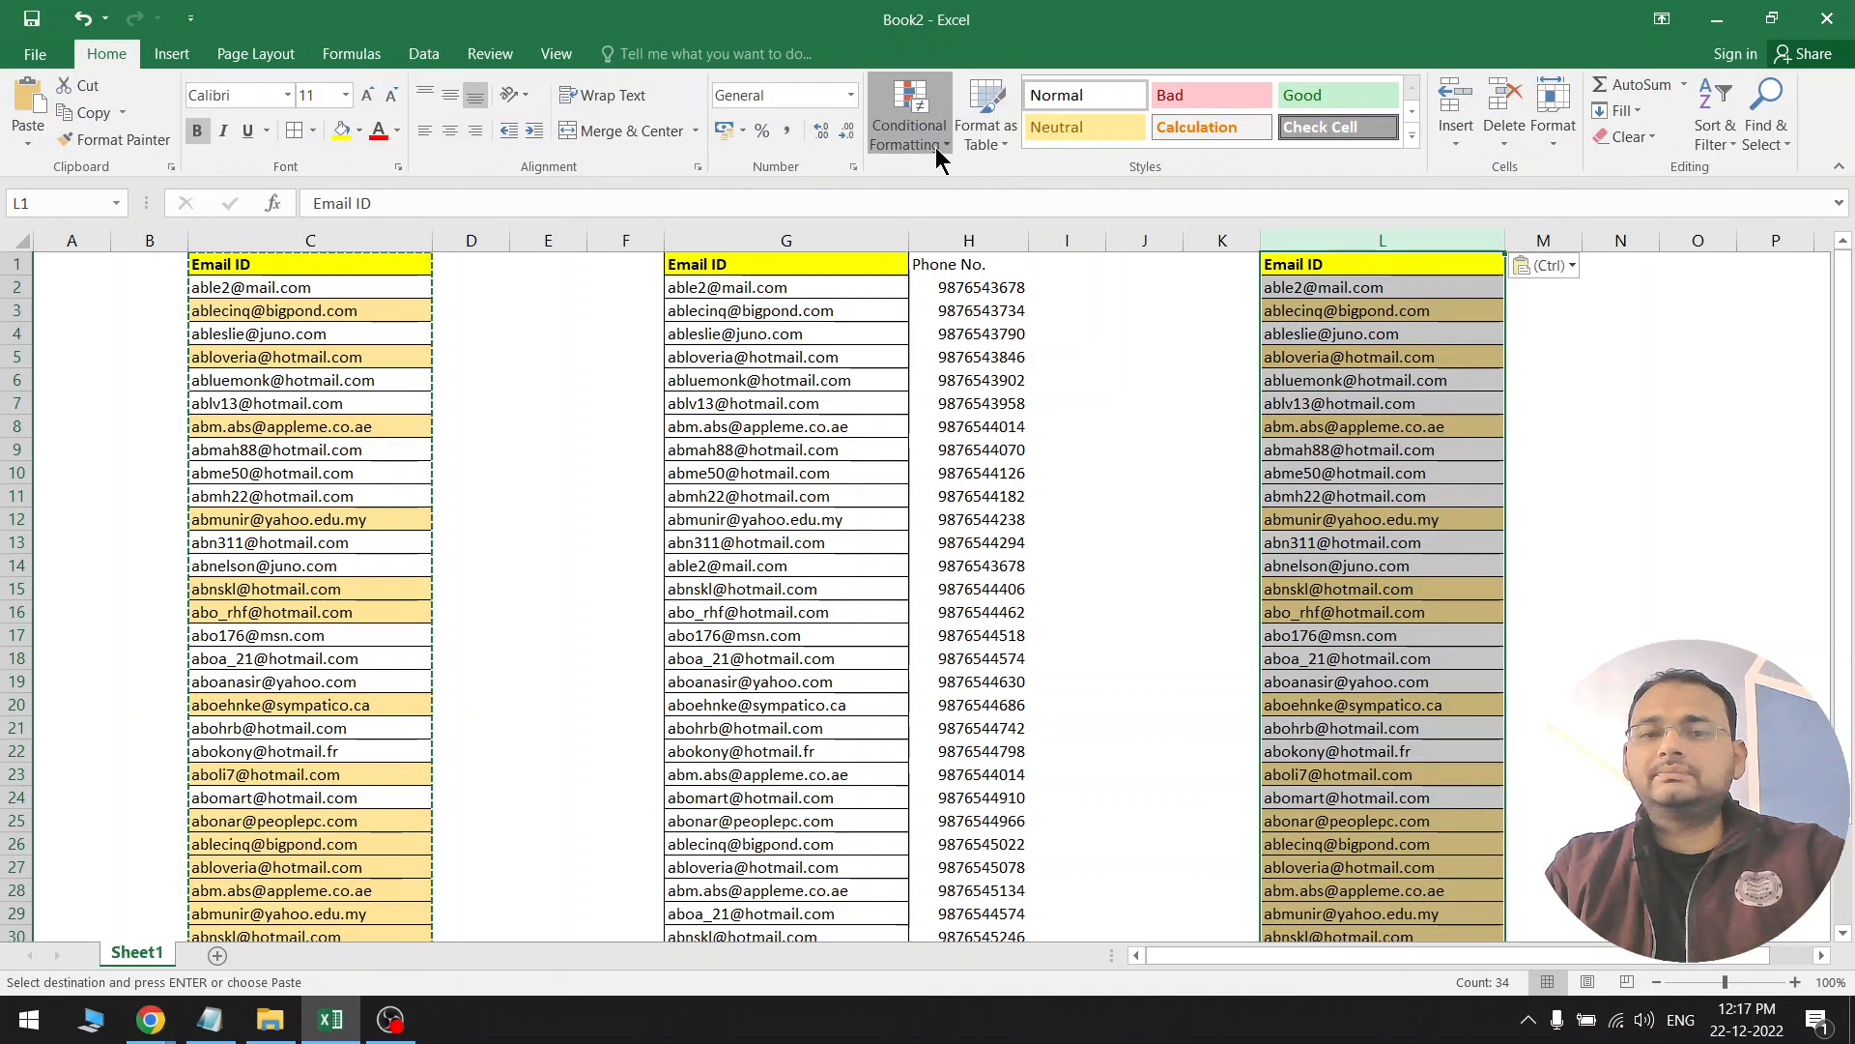
left_click(935, 147)
mouse_move(1024, 460)
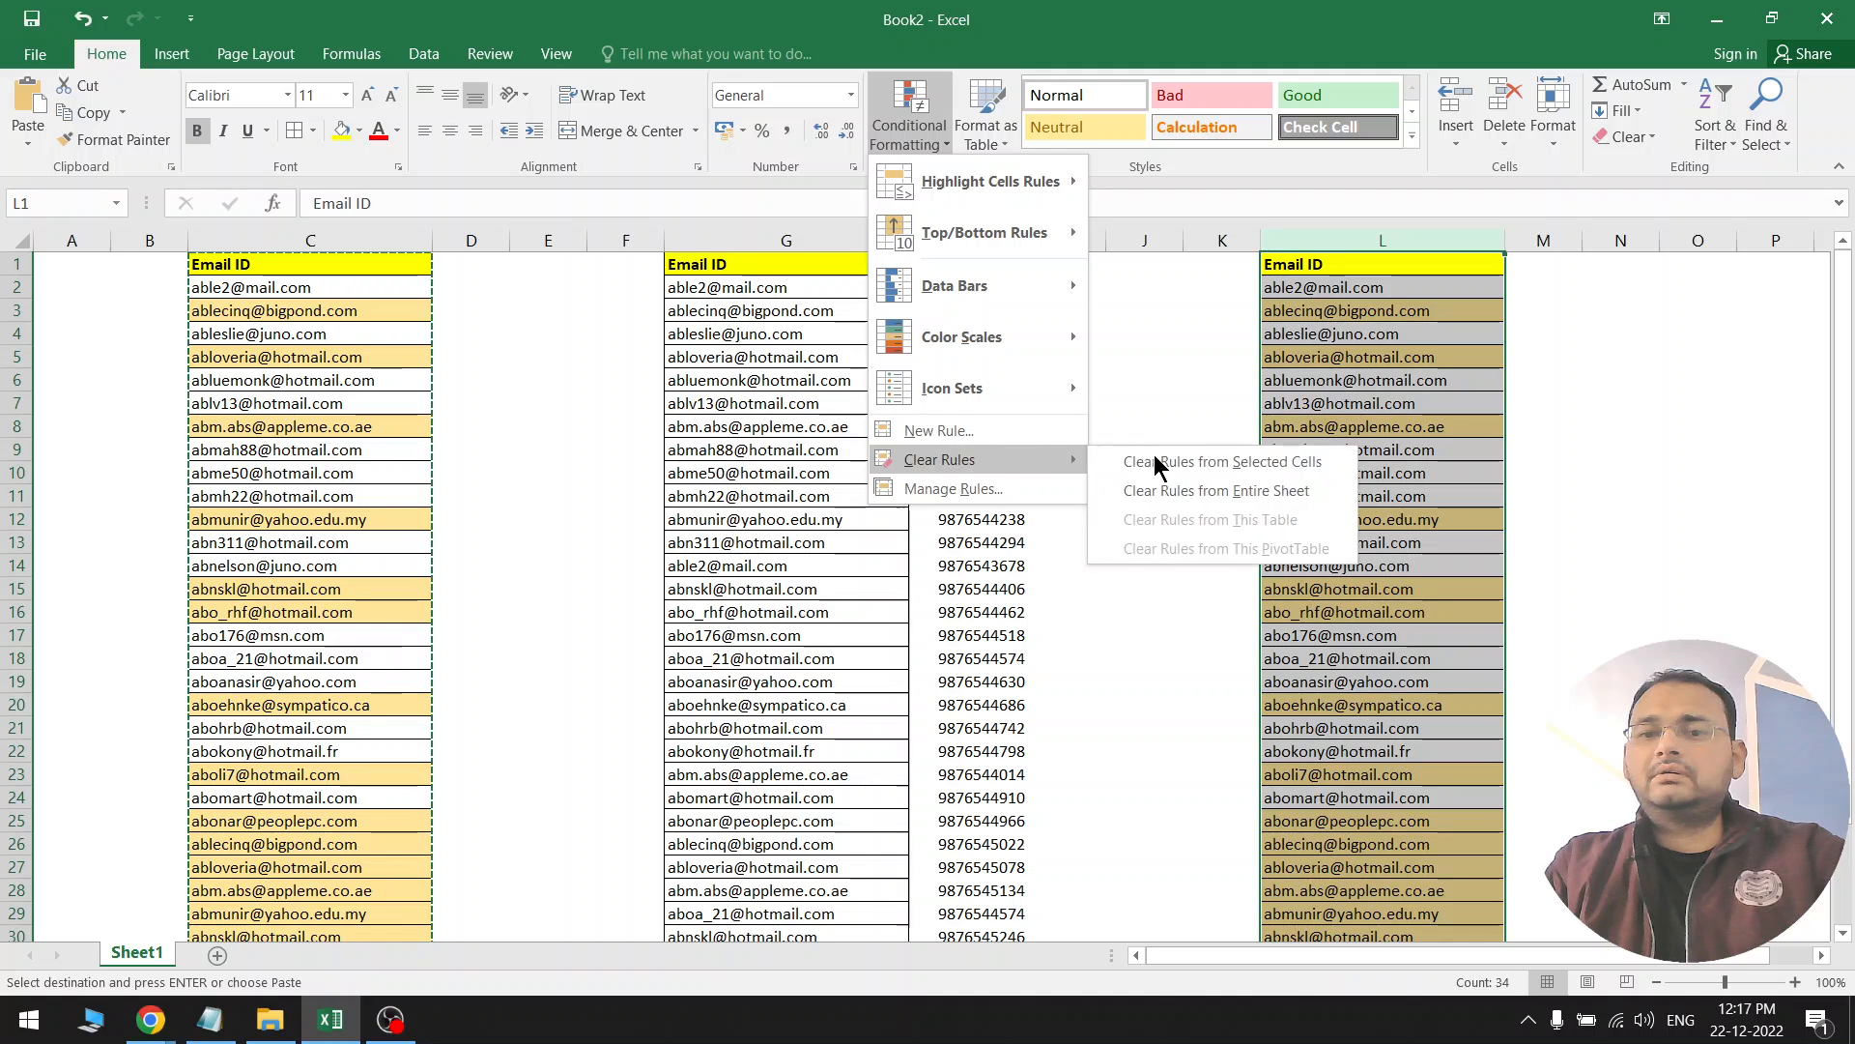
left_click(1296, 465)
left_click(1437, 334)
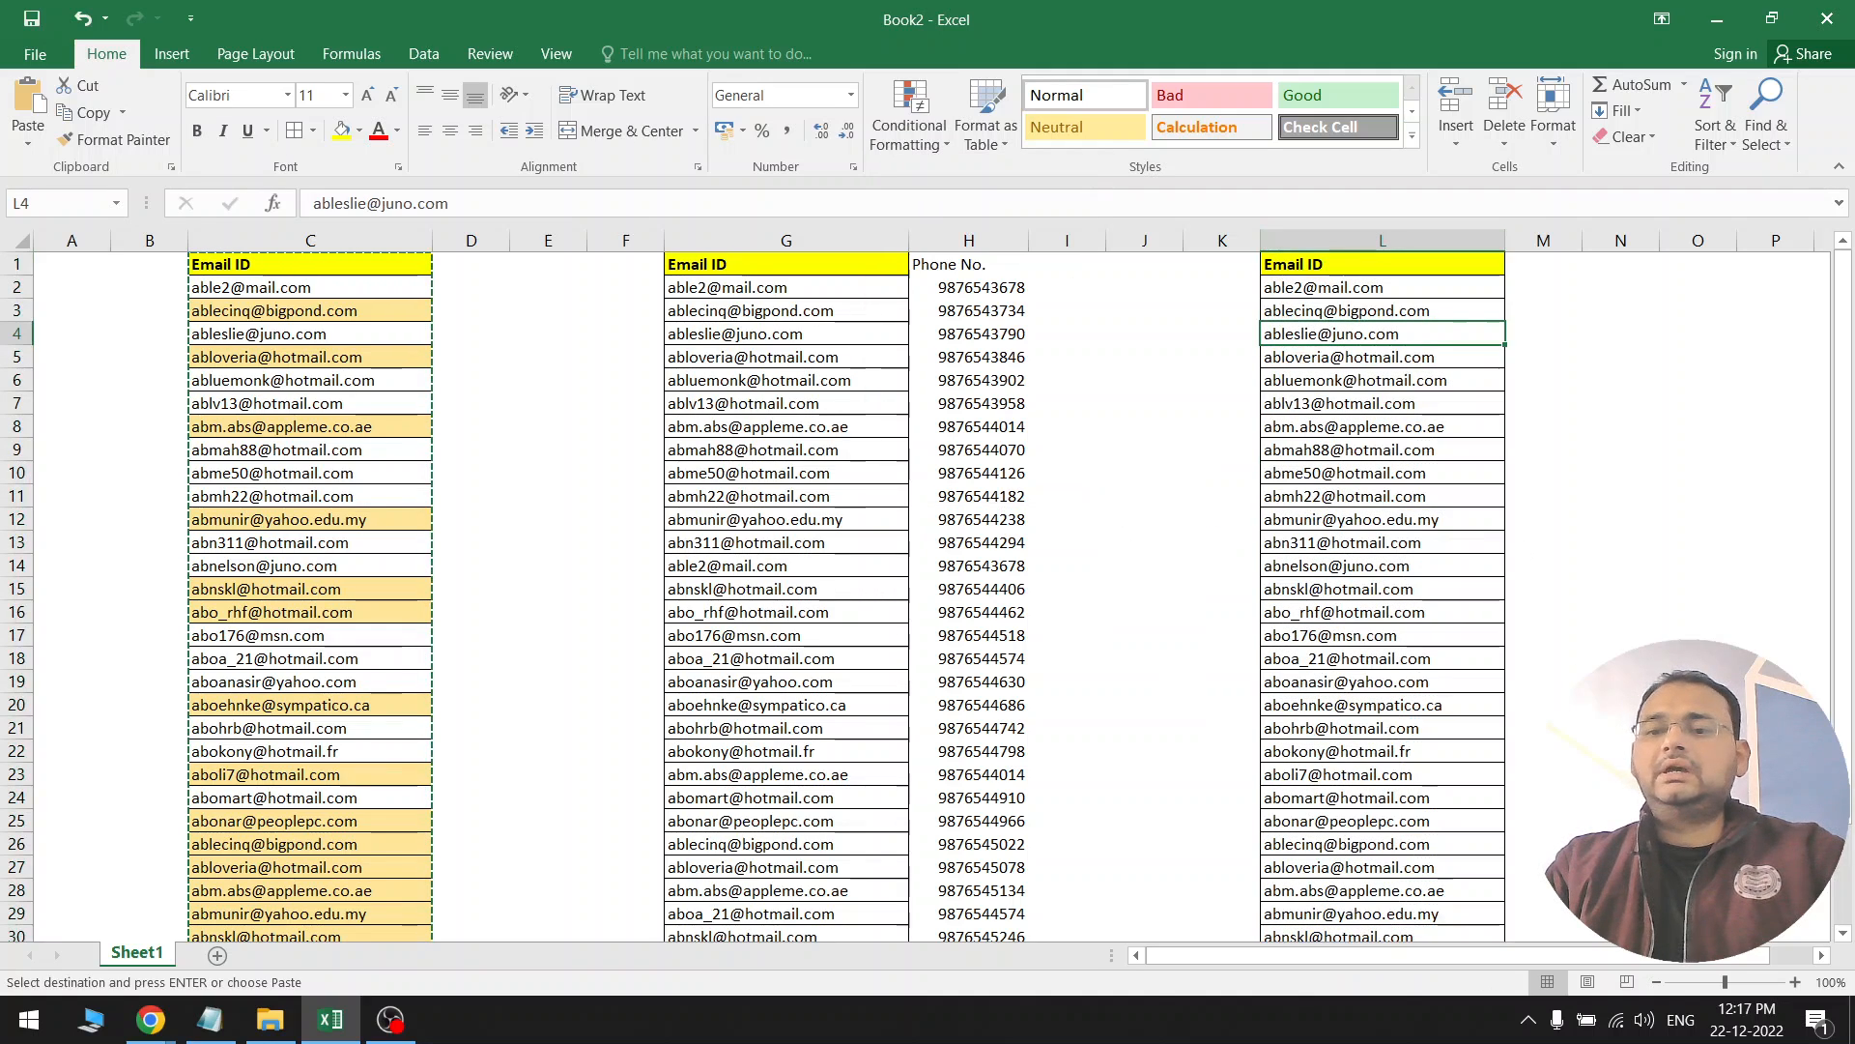
scroll(927, 580, "right", 3)
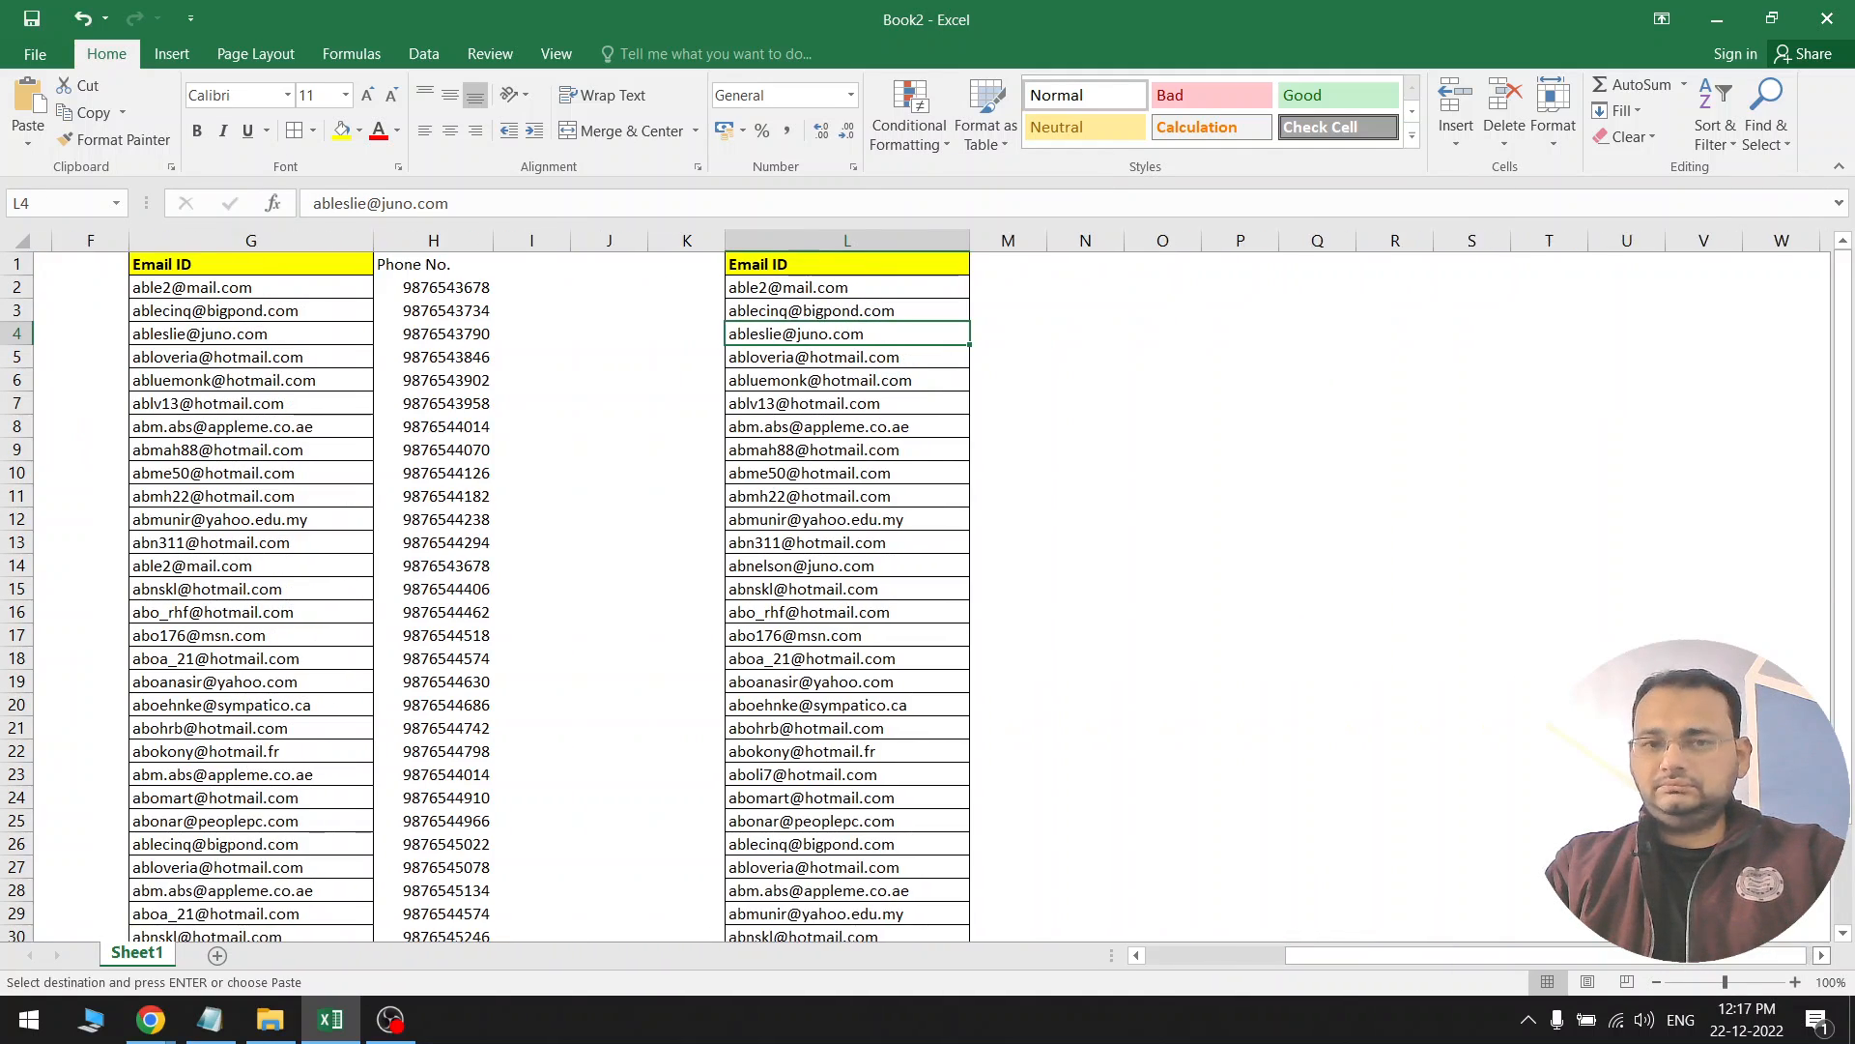
Start a COUNTIF formula in N2 and take all of column L as its range
left_click(1025, 288)
left_click(1047, 286)
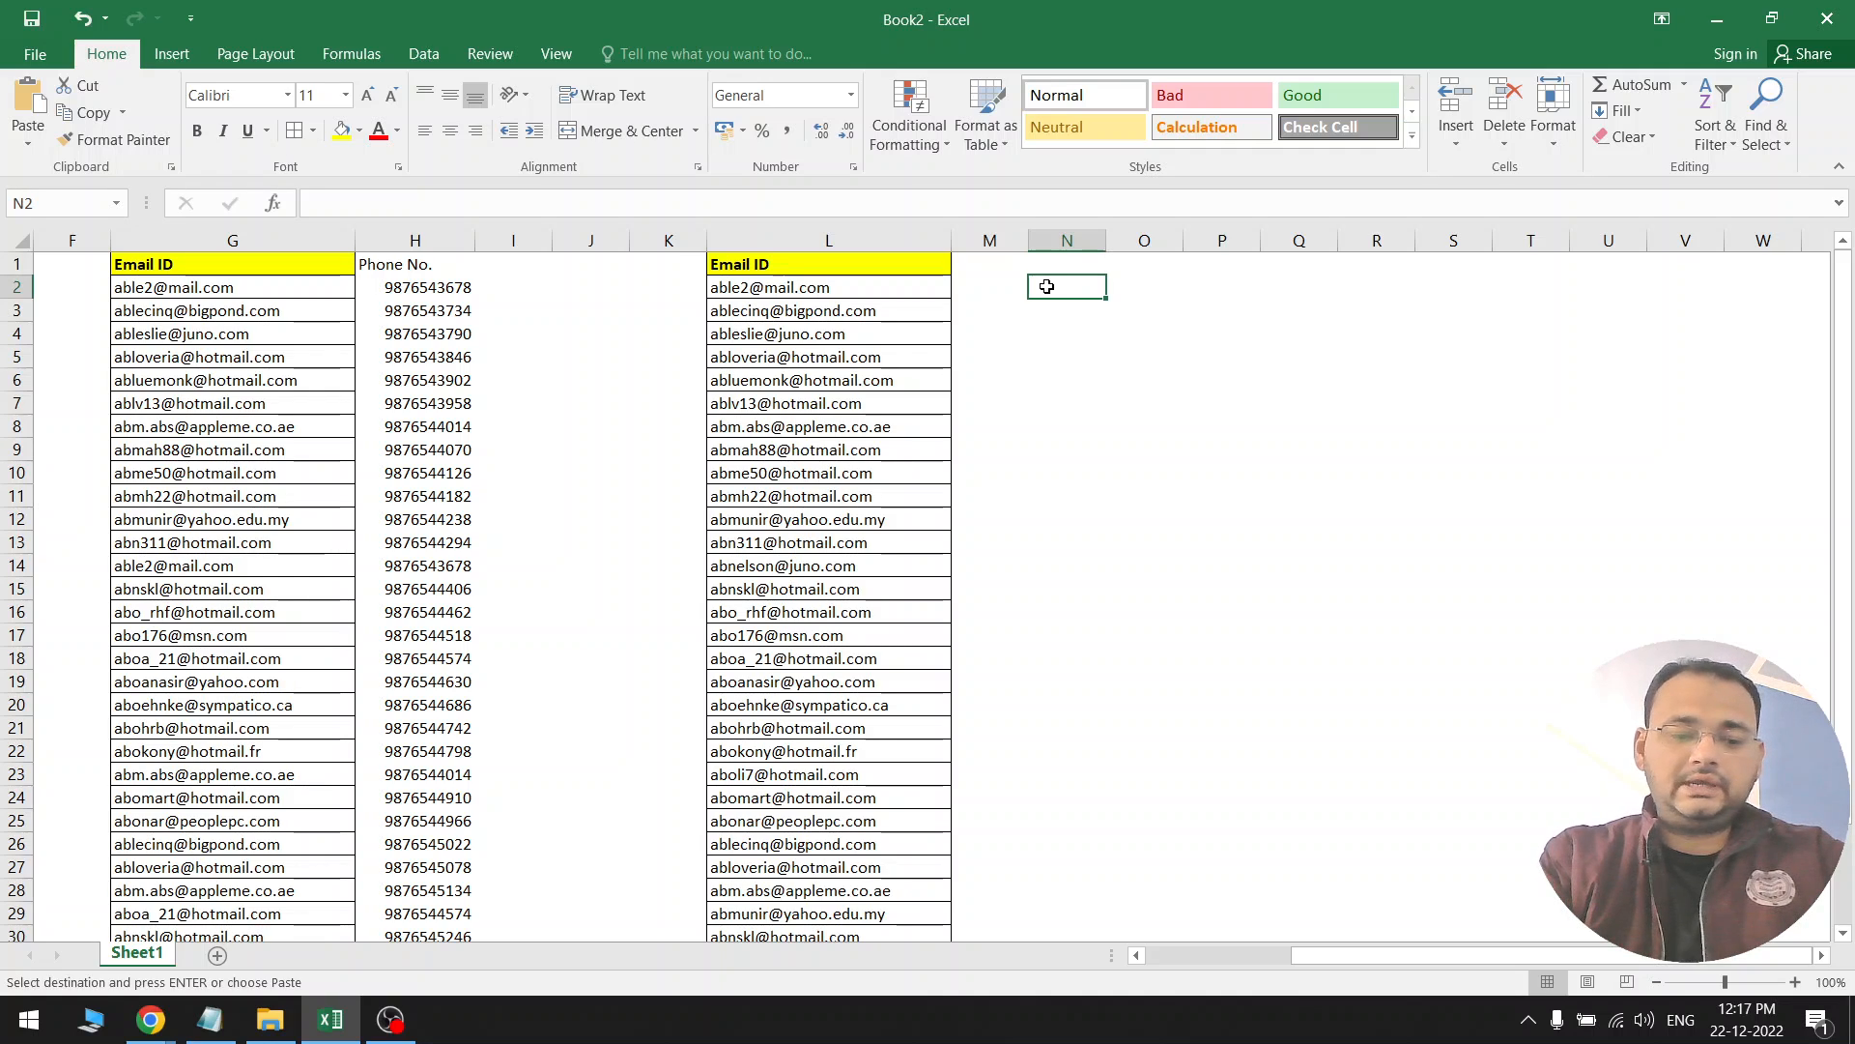
type("=")
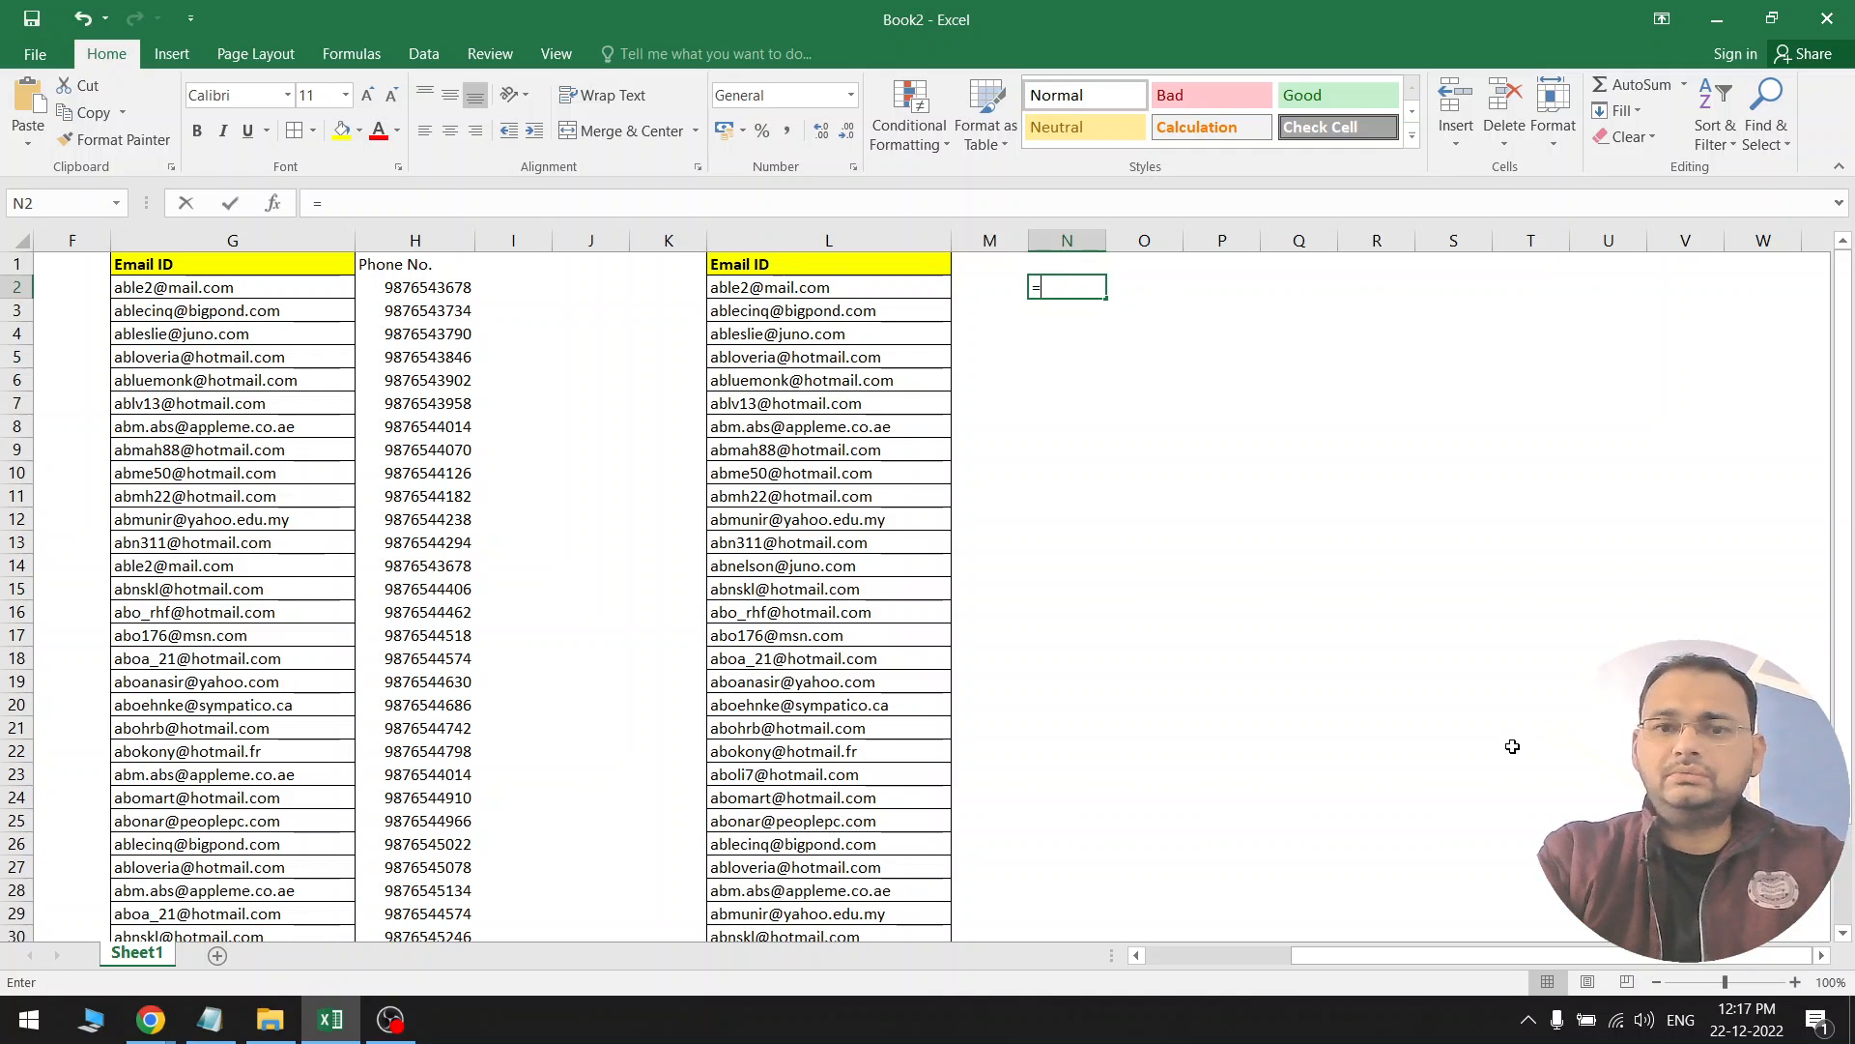
type("COUNI")
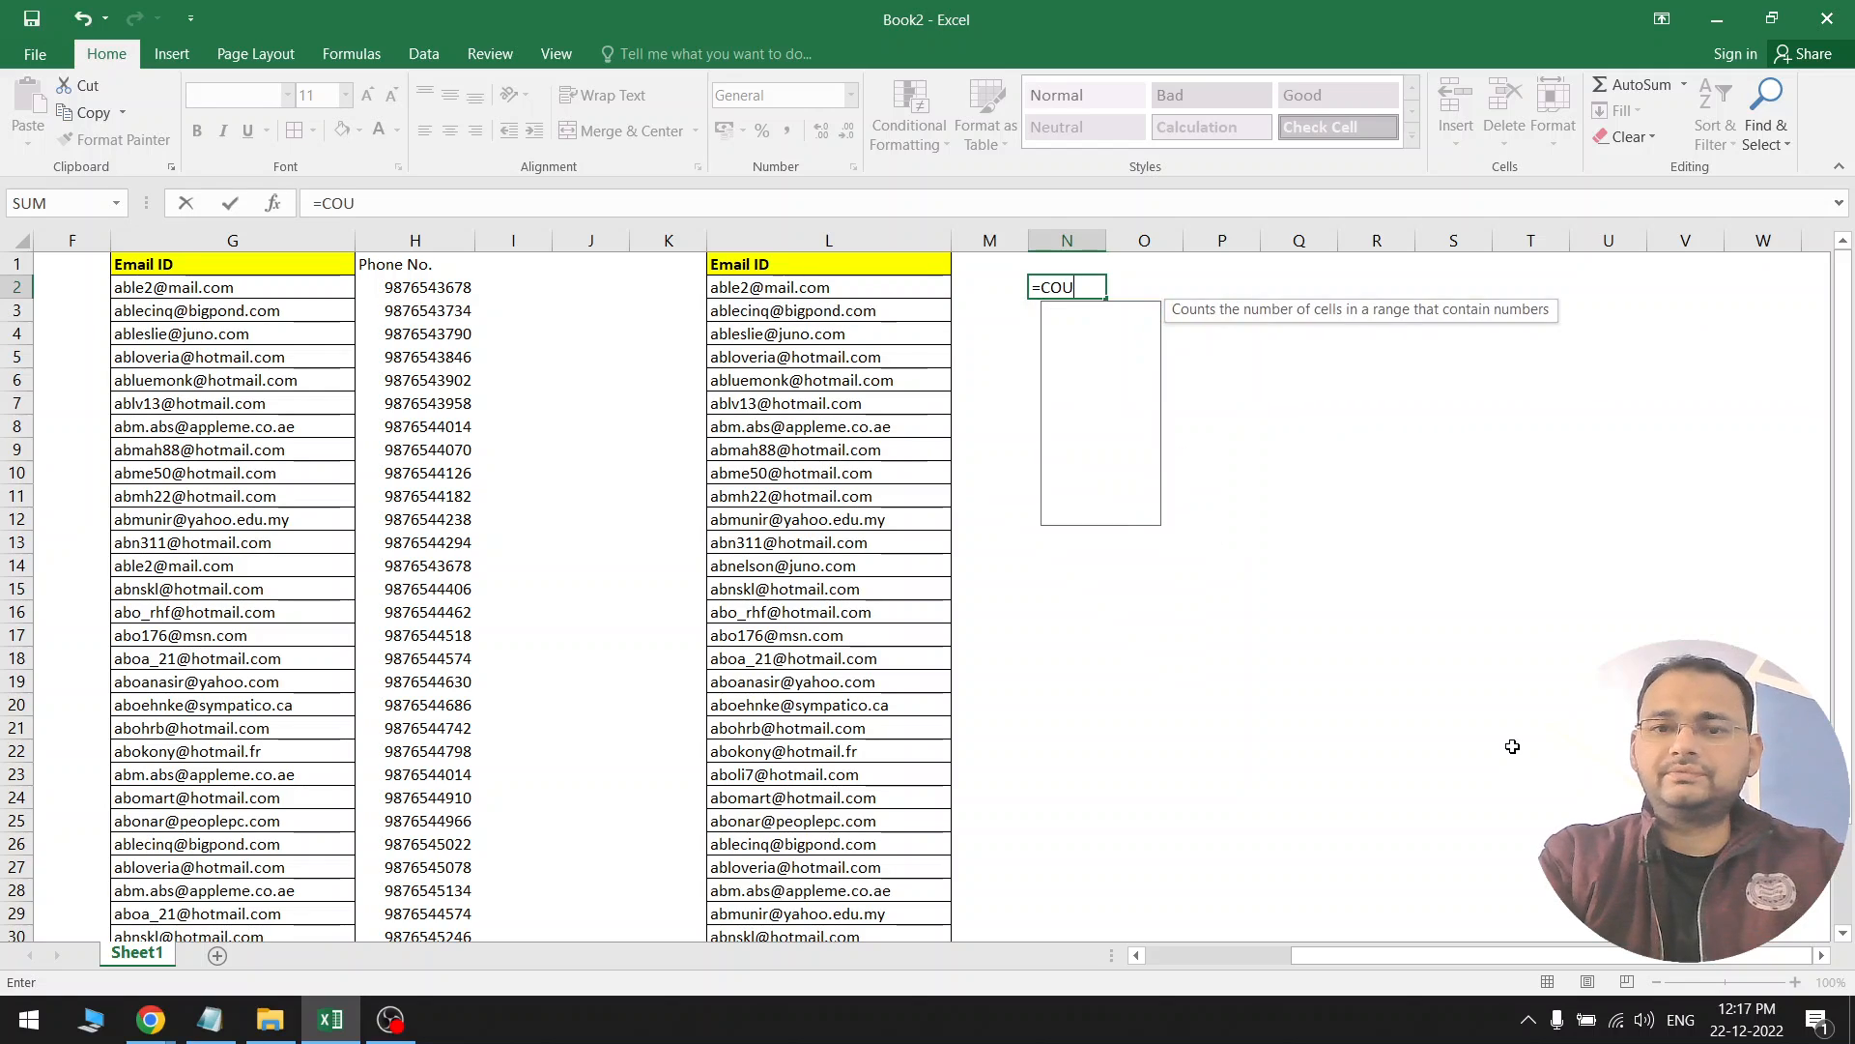
key("BackSpace")
key("Down")
key("Down")
key("Down")
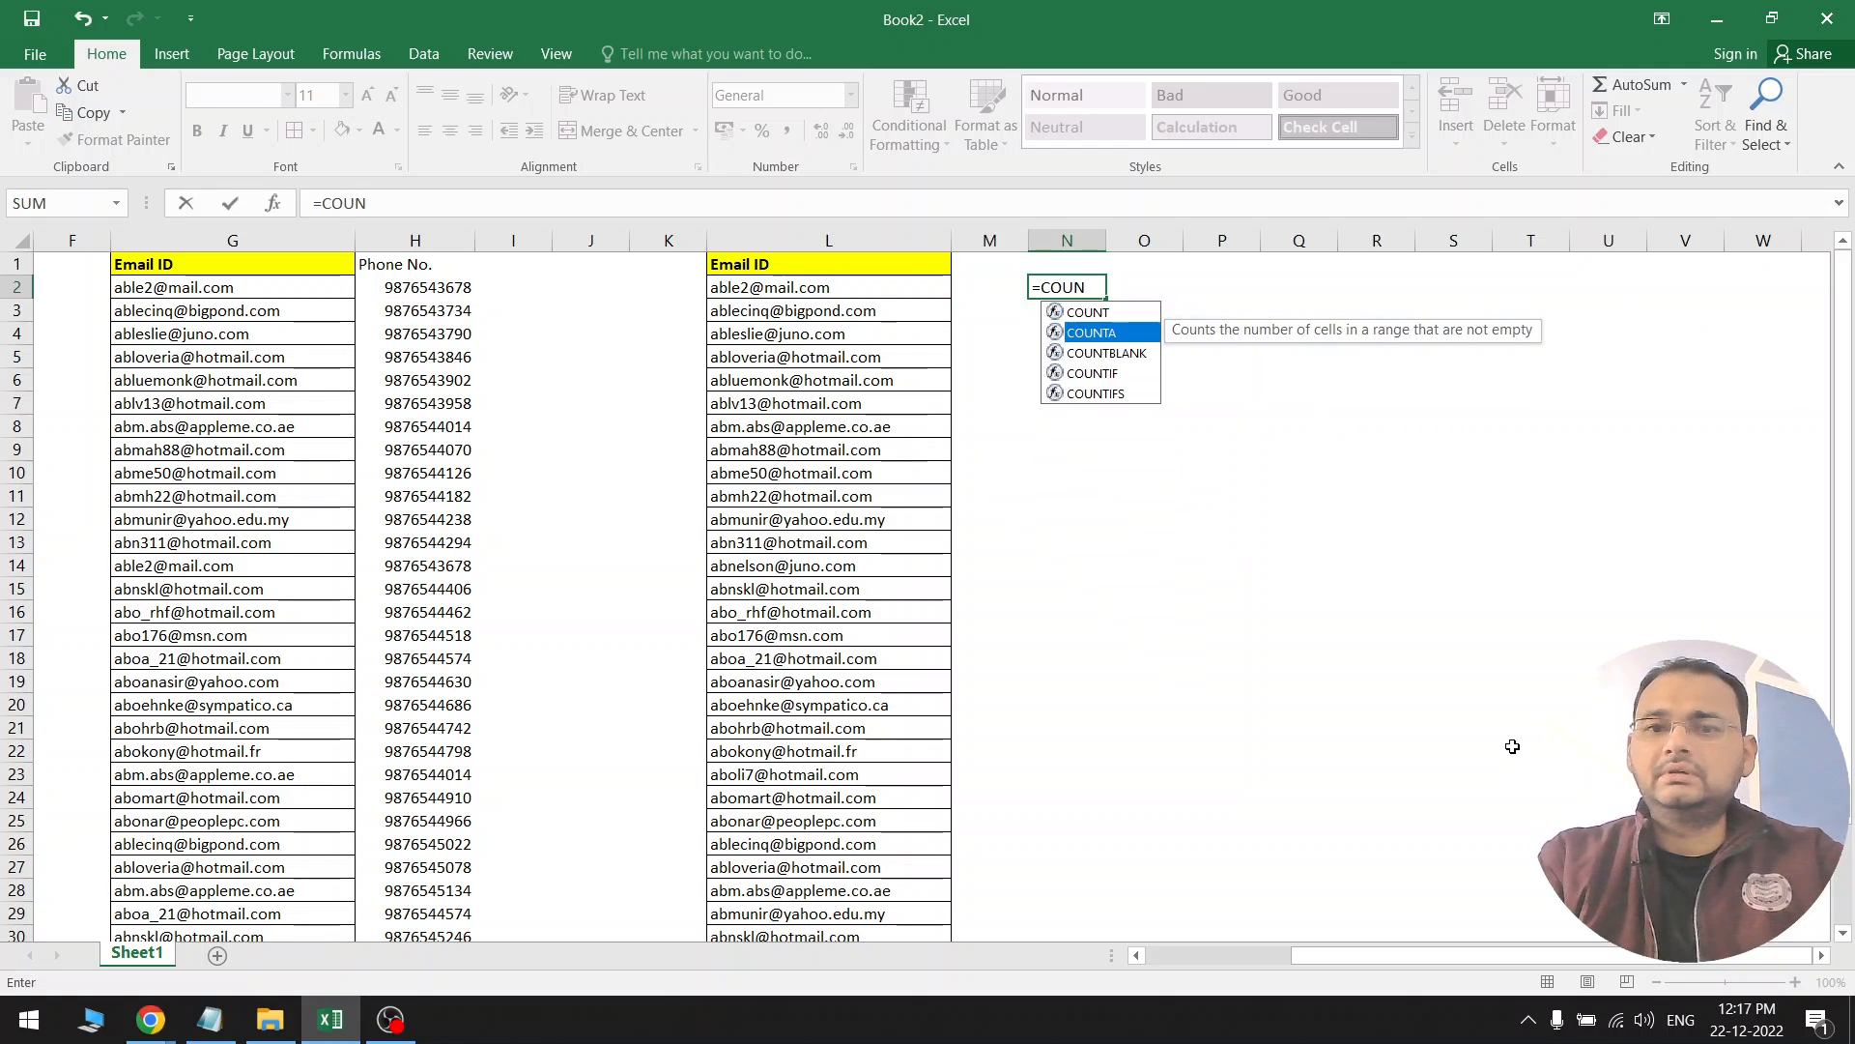
key("Tab")
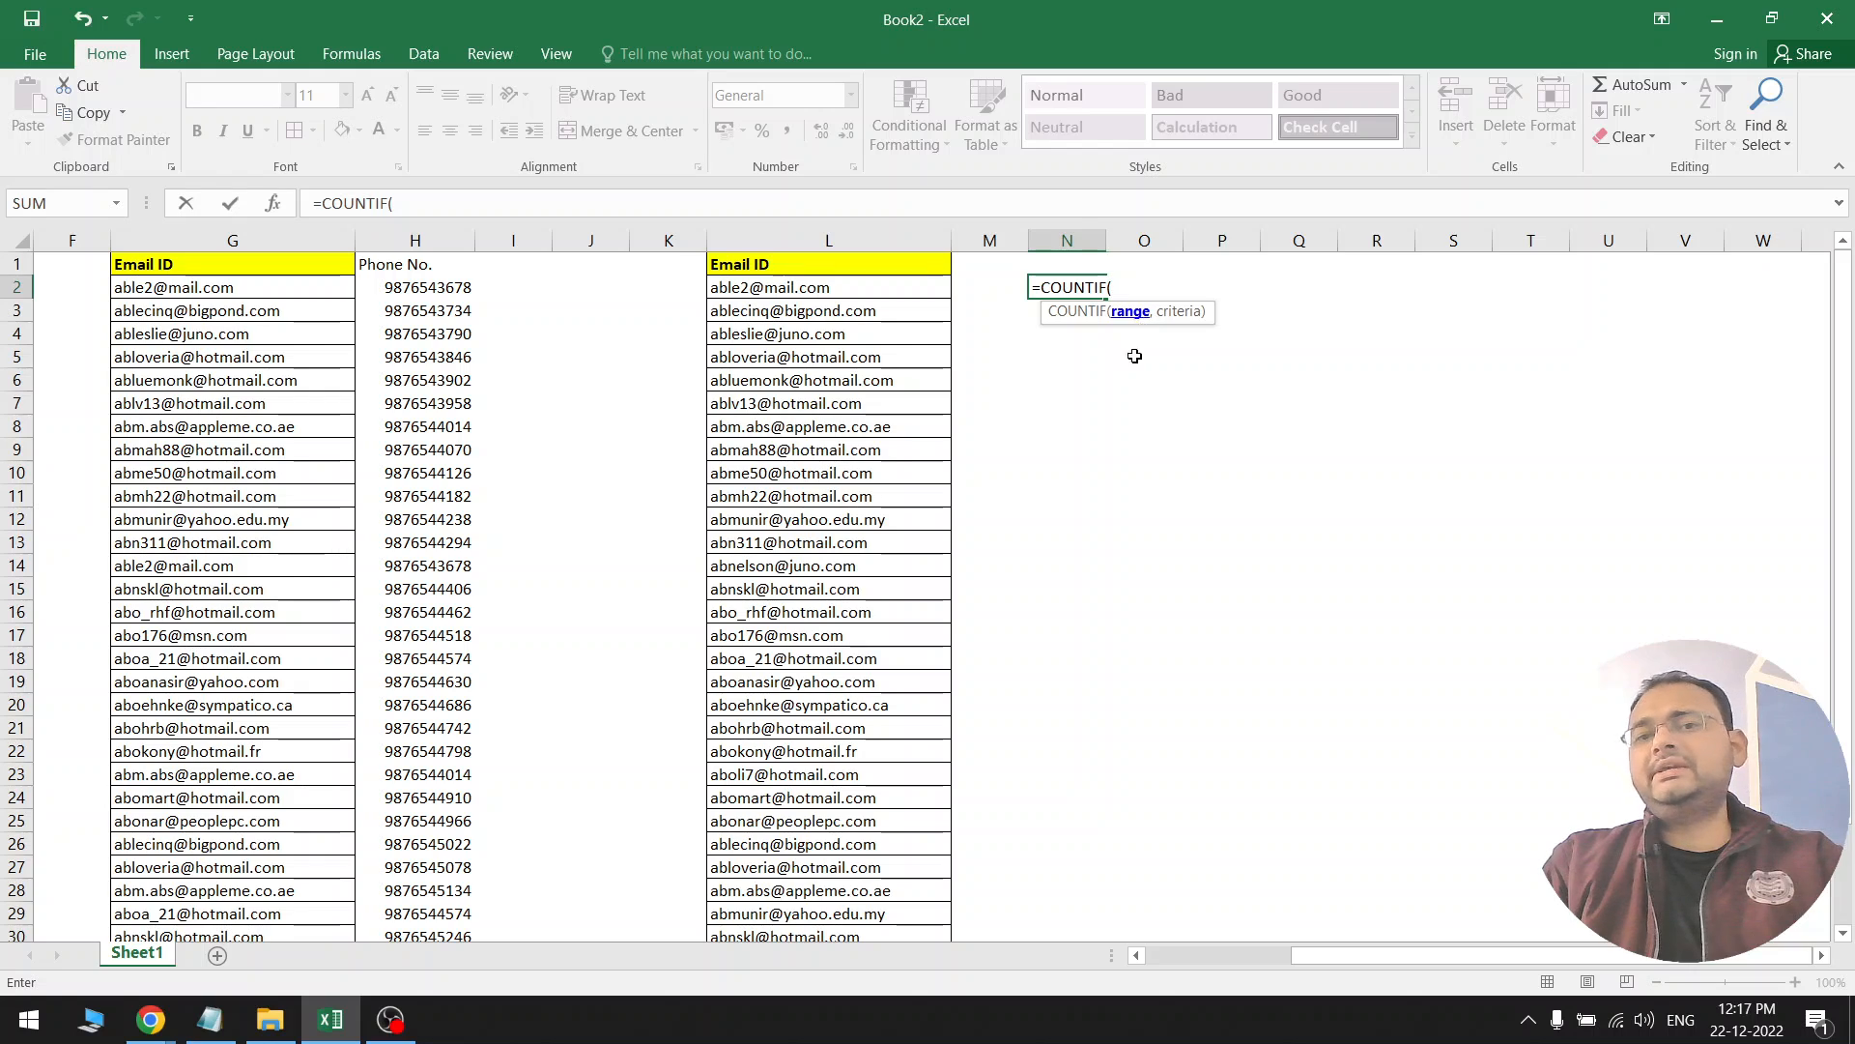
left_click(895, 241)
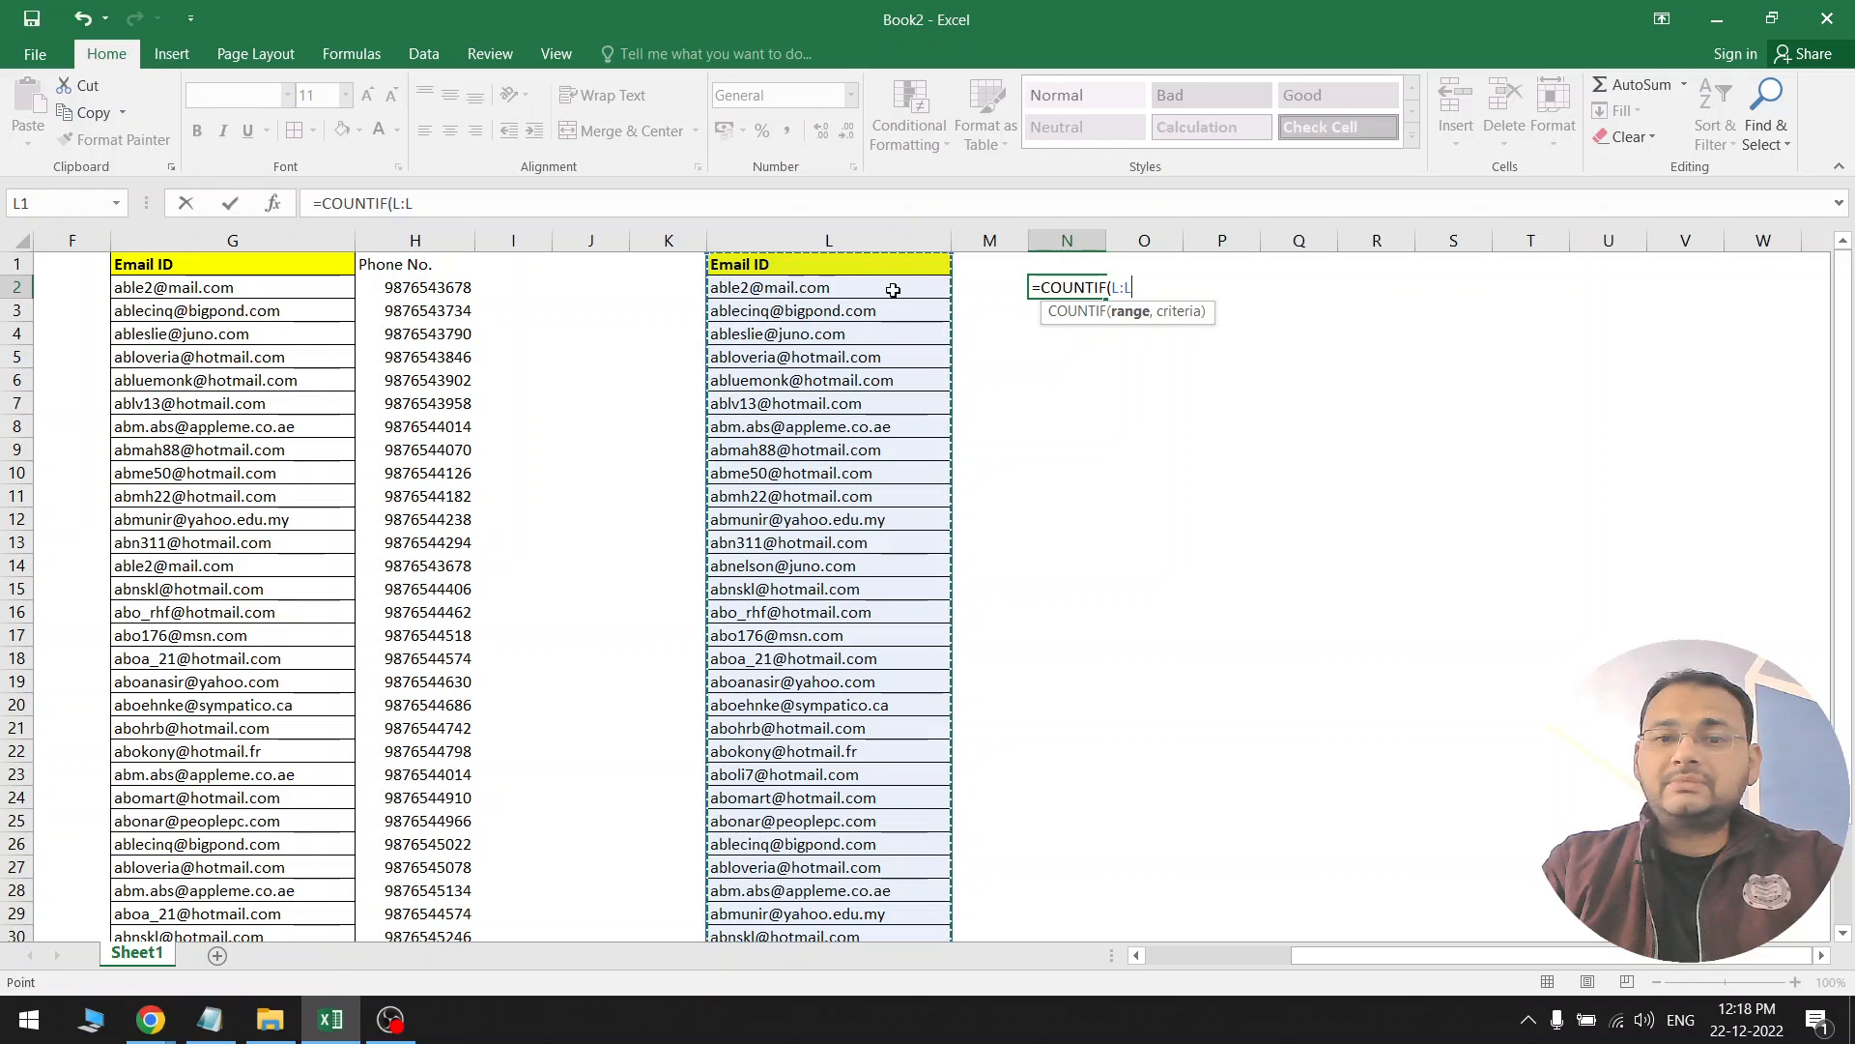
Try an absolute L2:L24 range, then delete it and return to L:L
left_click_drag(893, 290, 937, 797)
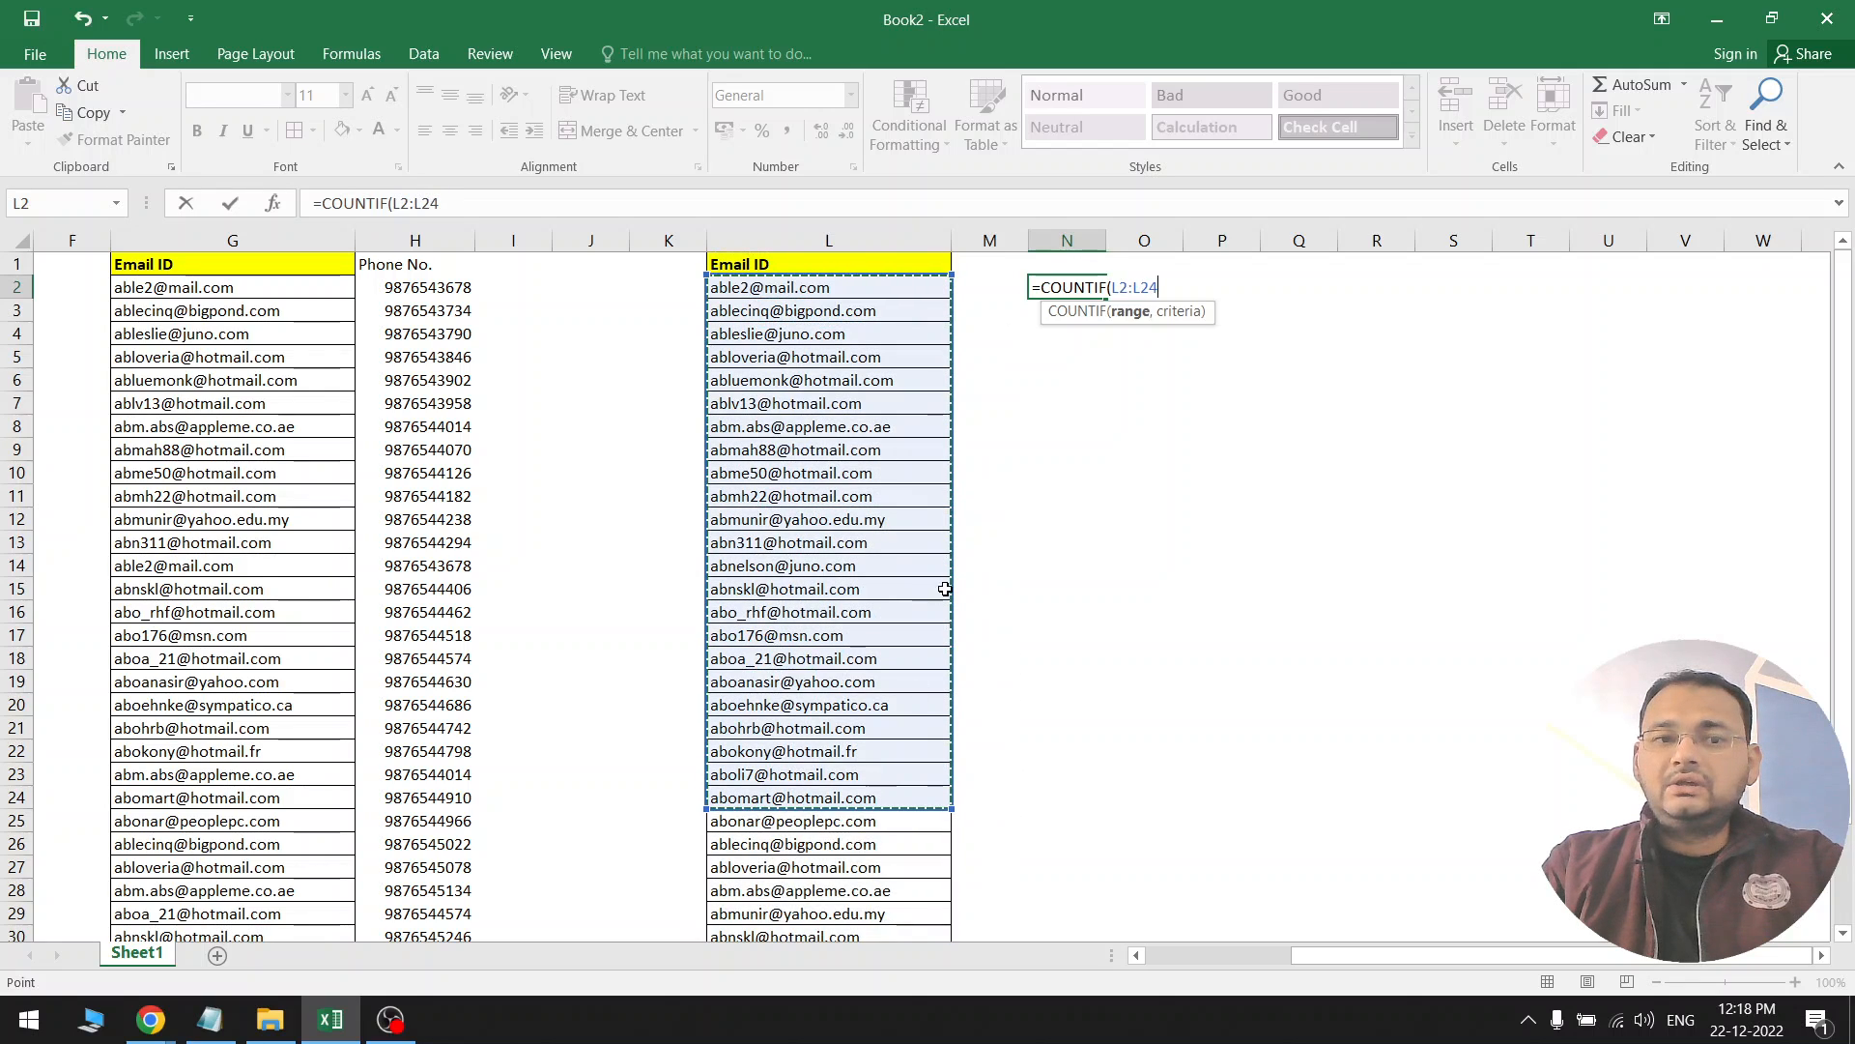
left_click_drag(392, 203, 441, 210)
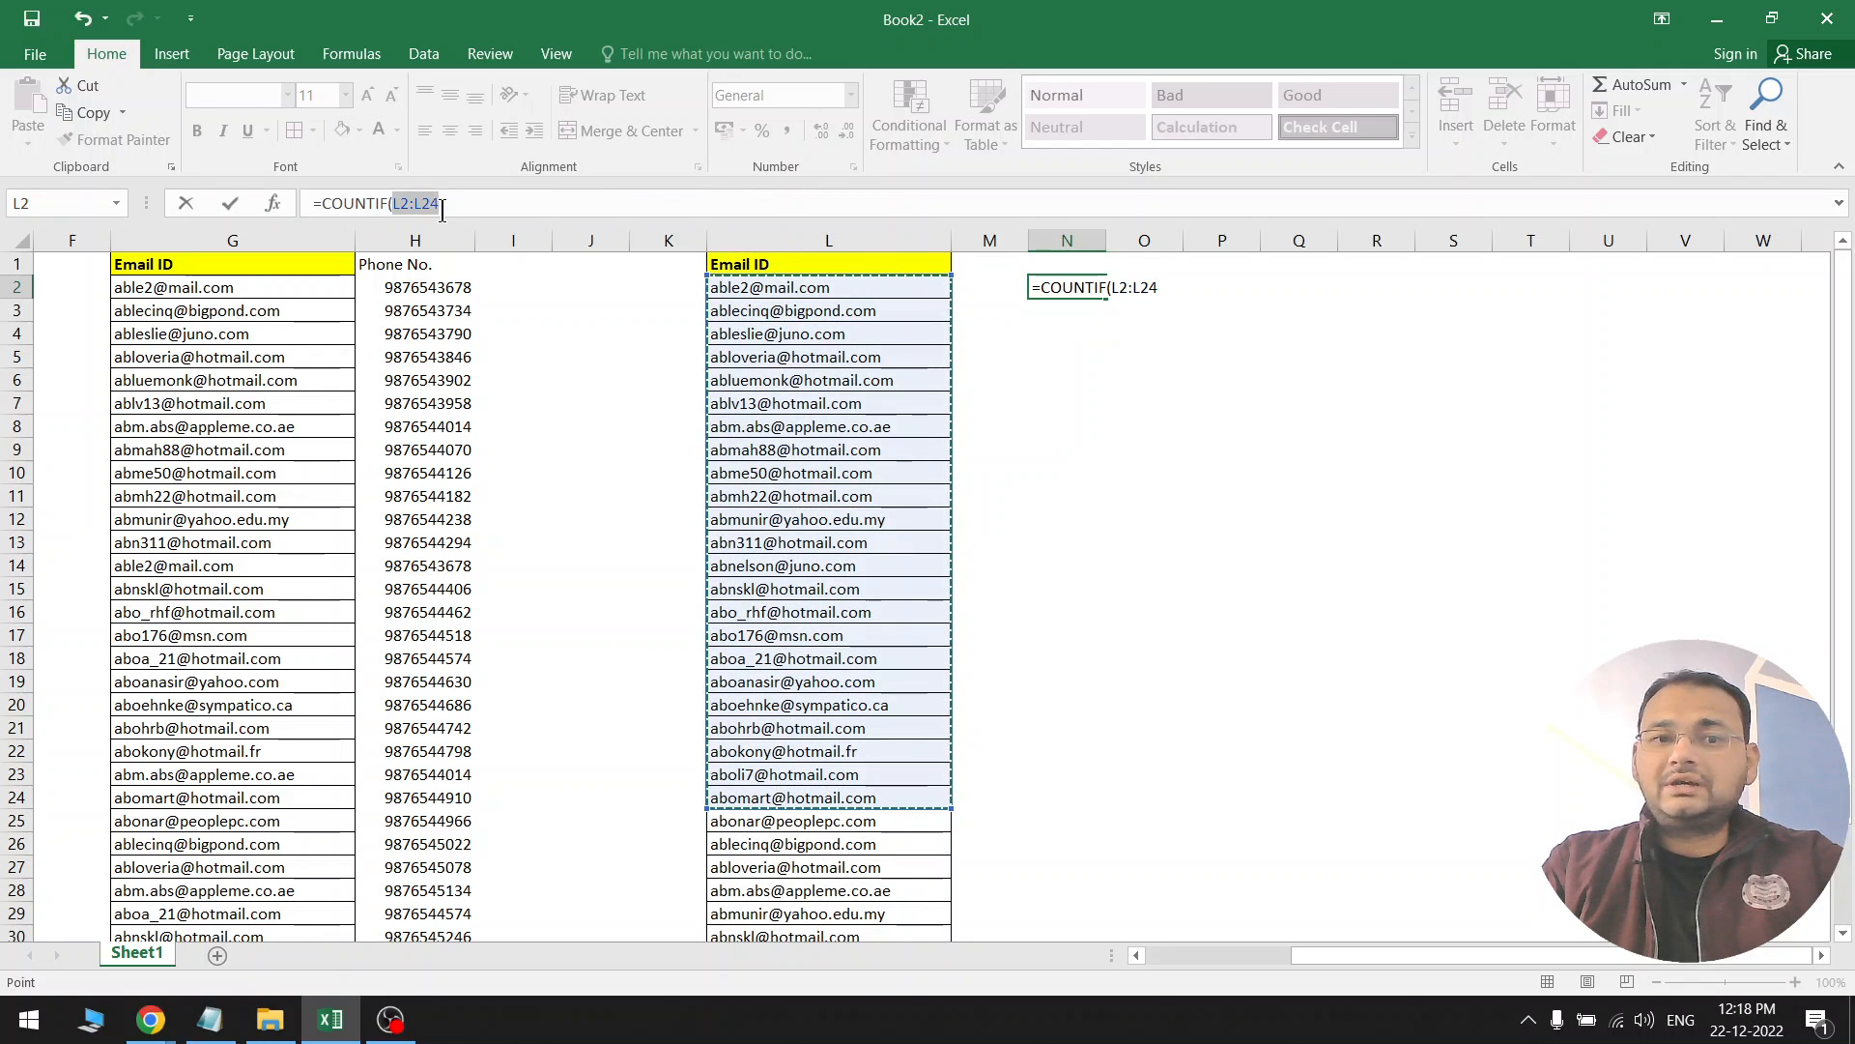
key("F4")
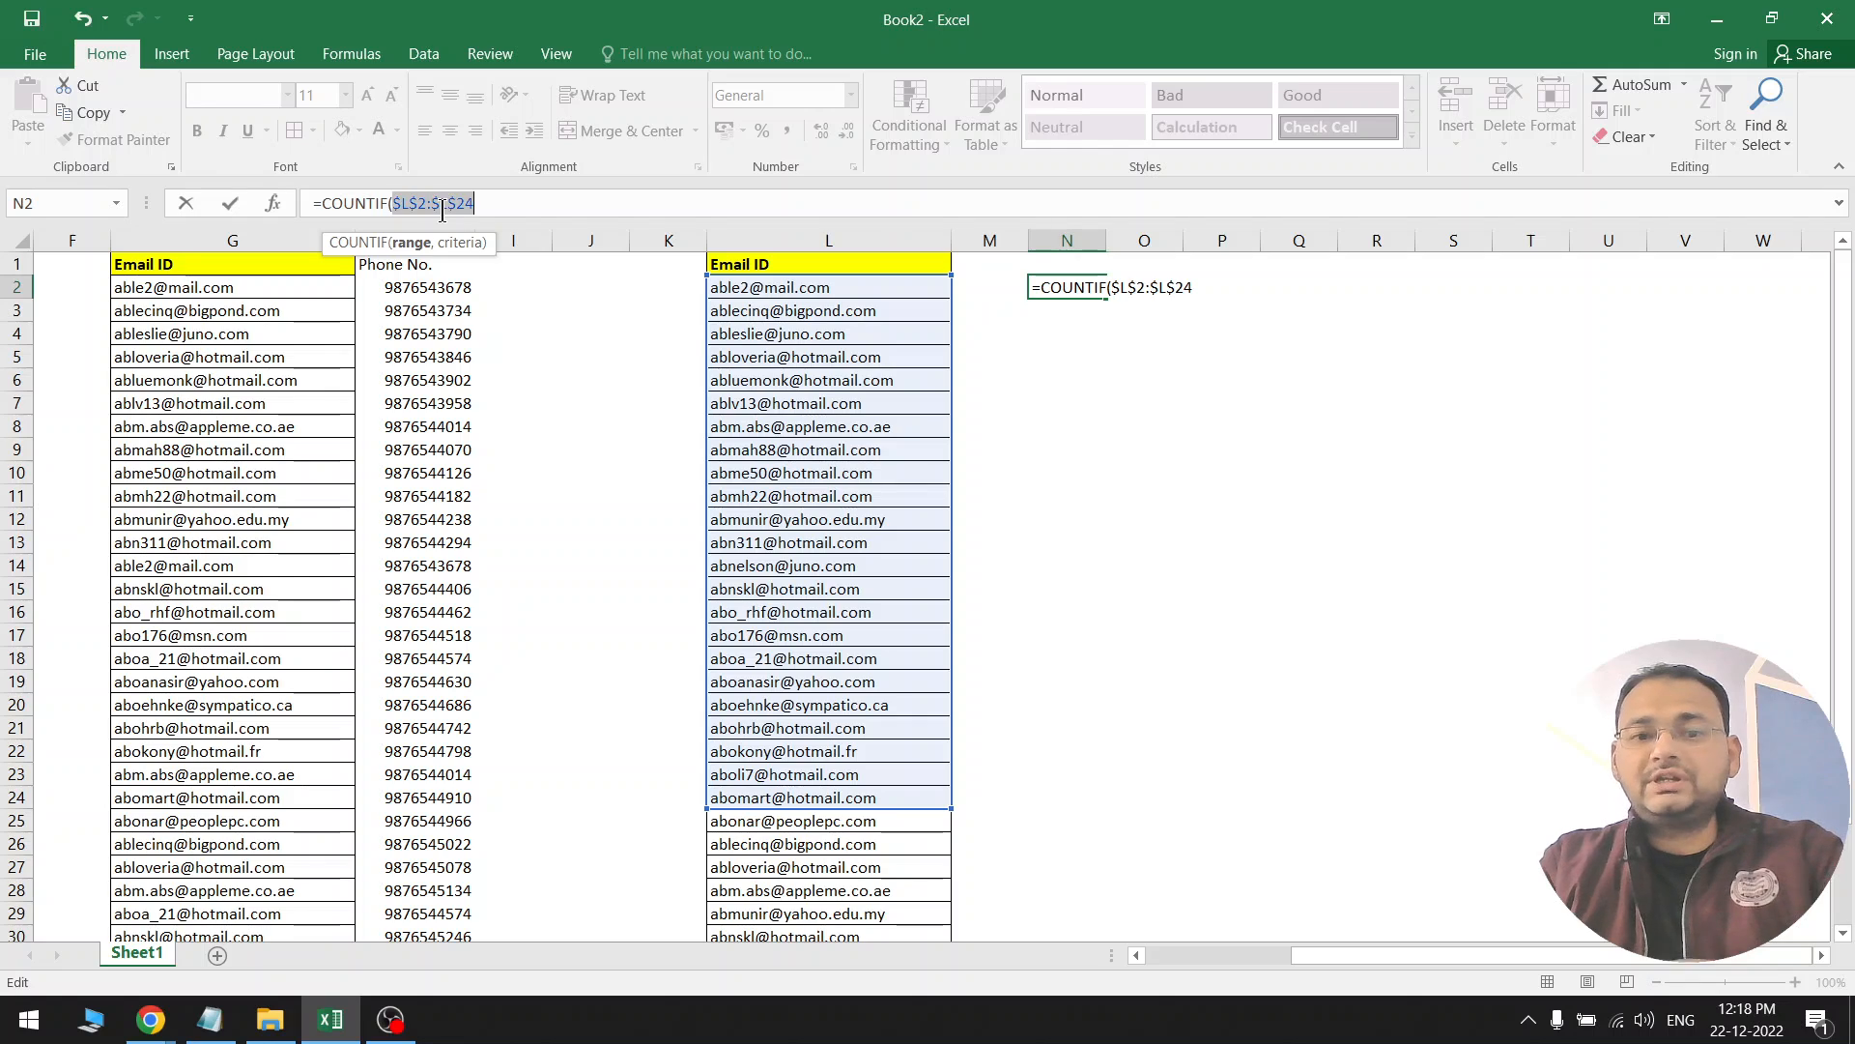
left_click(406, 200)
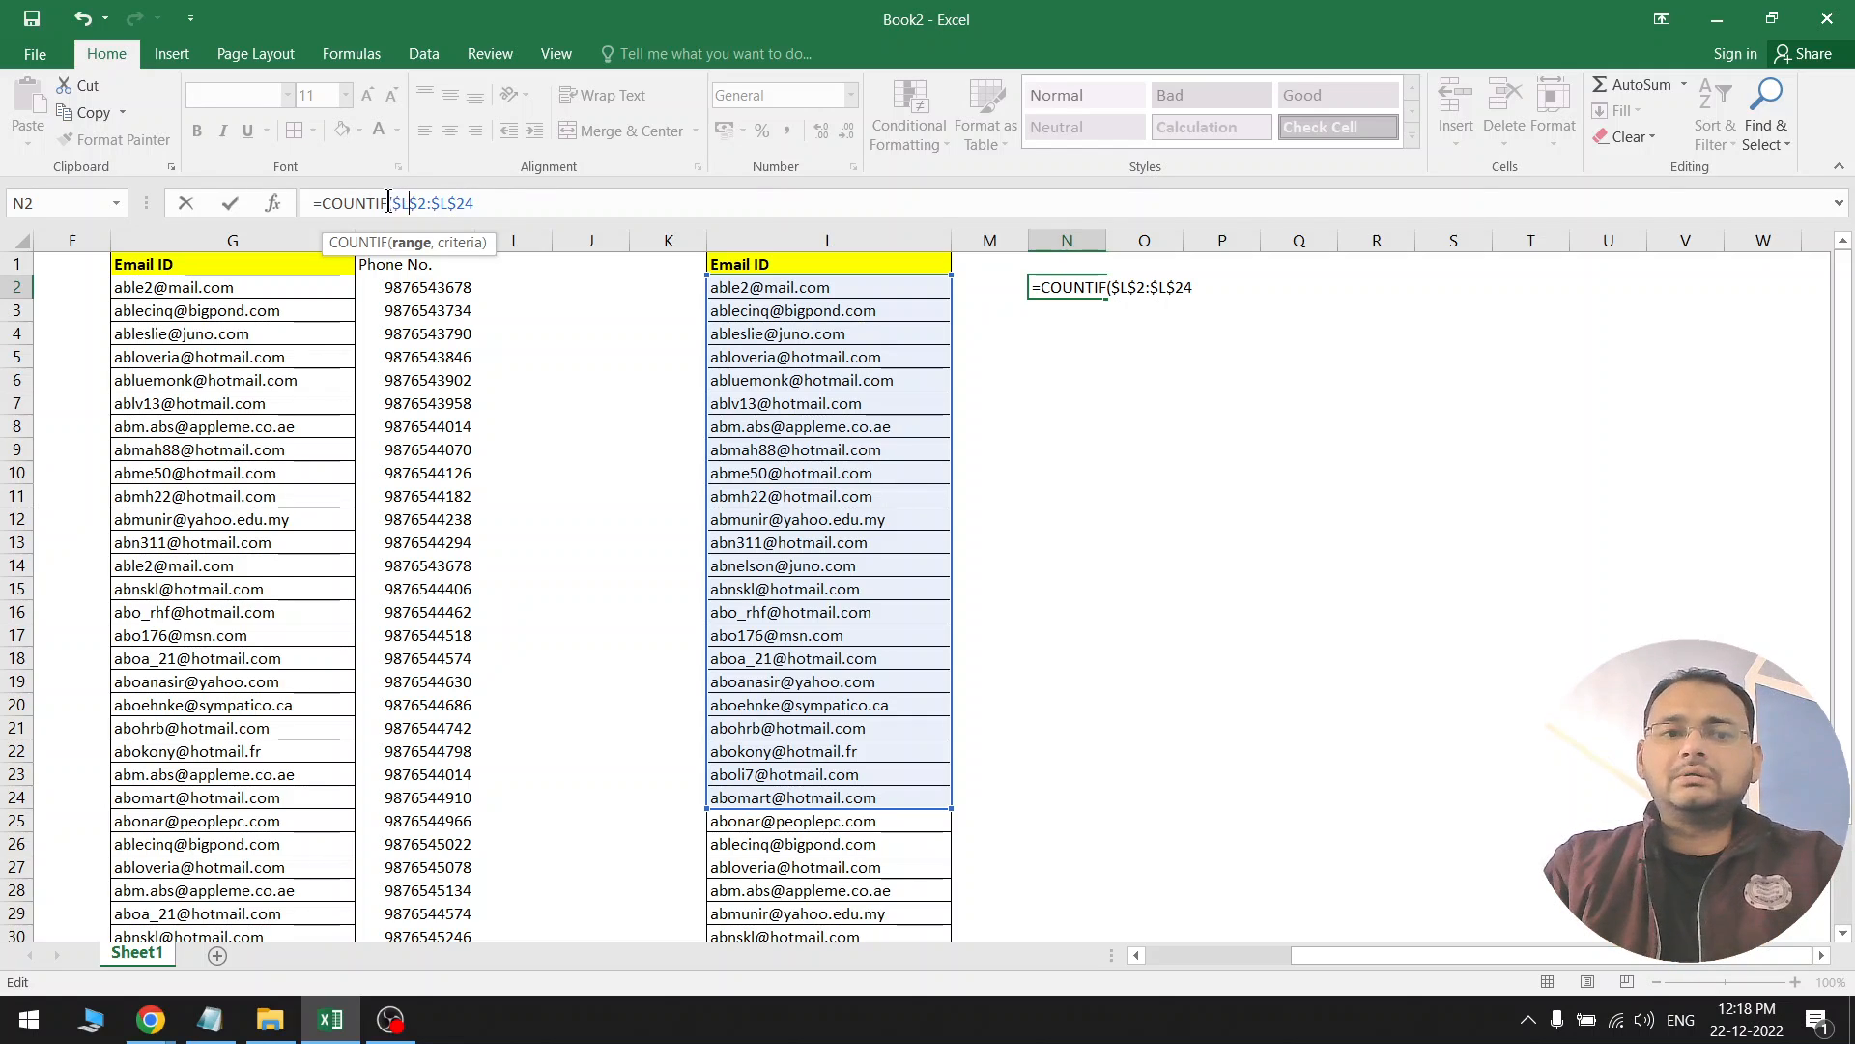
left_click_drag(426, 200, 592, 201)
key("BackSpace")
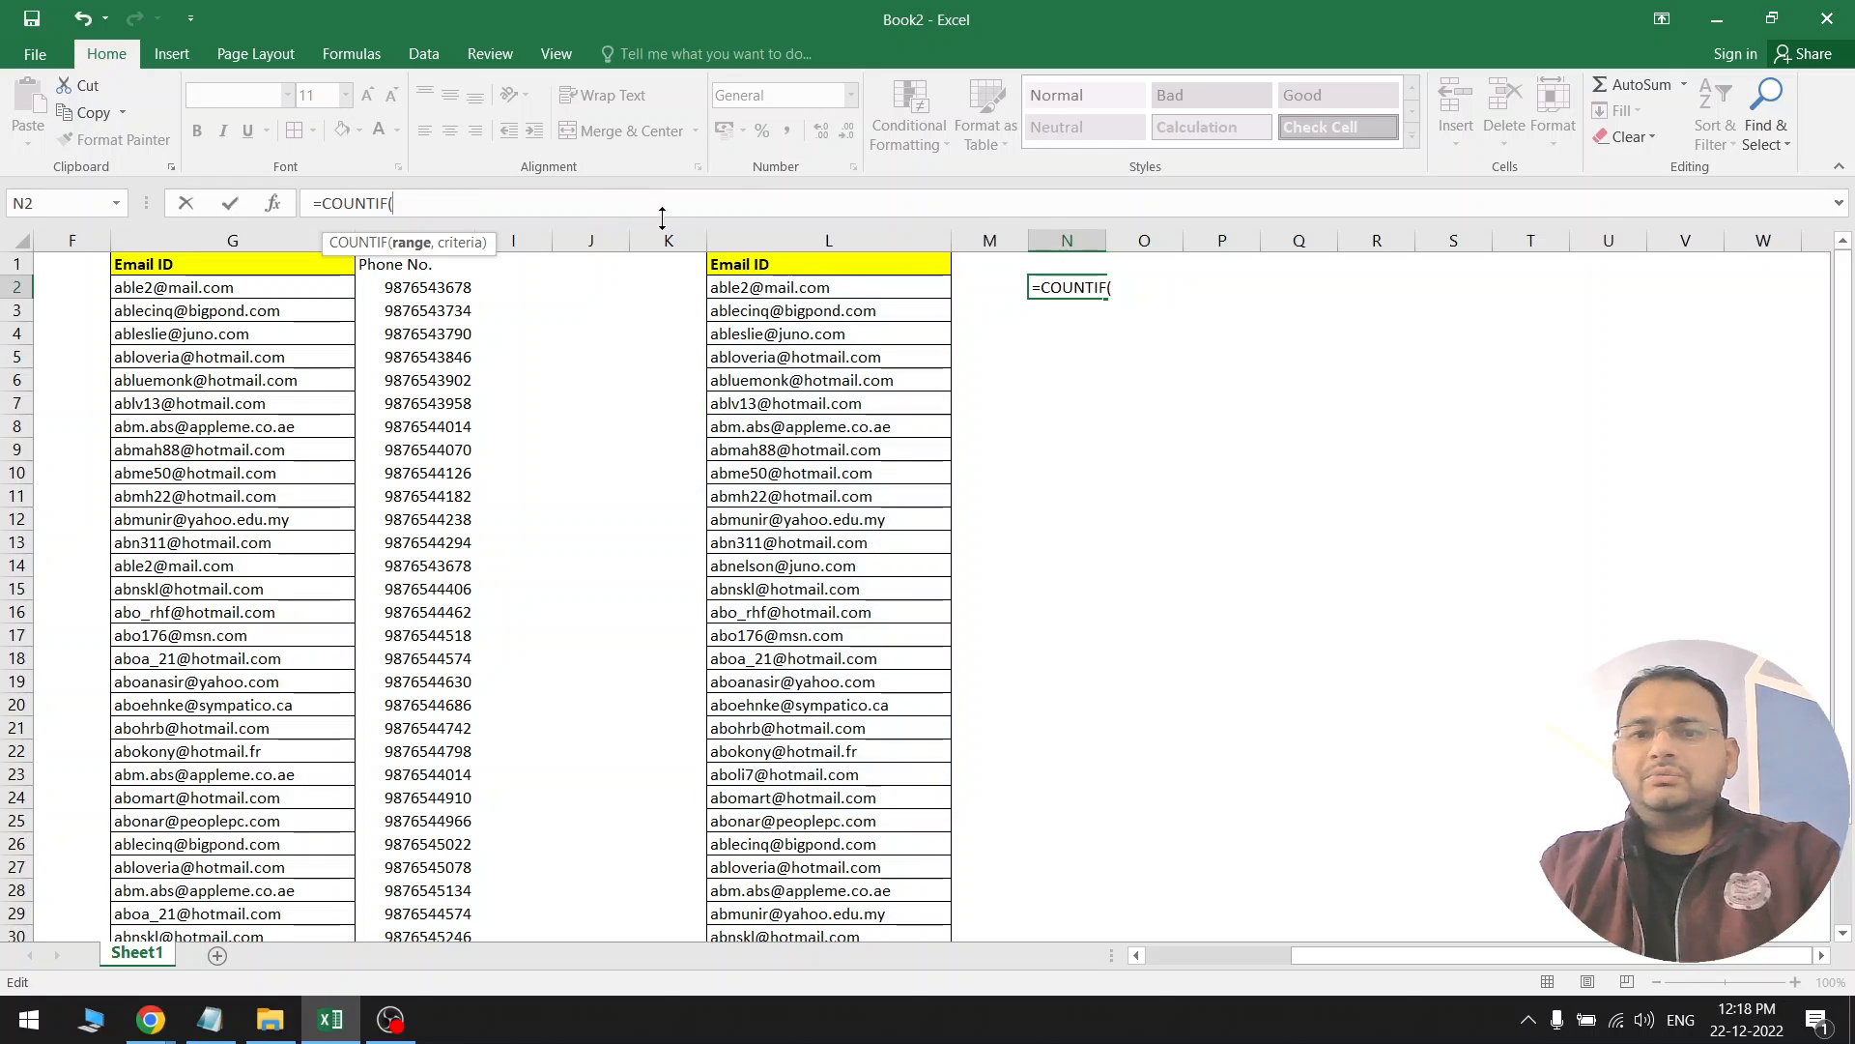
left_click(827, 230)
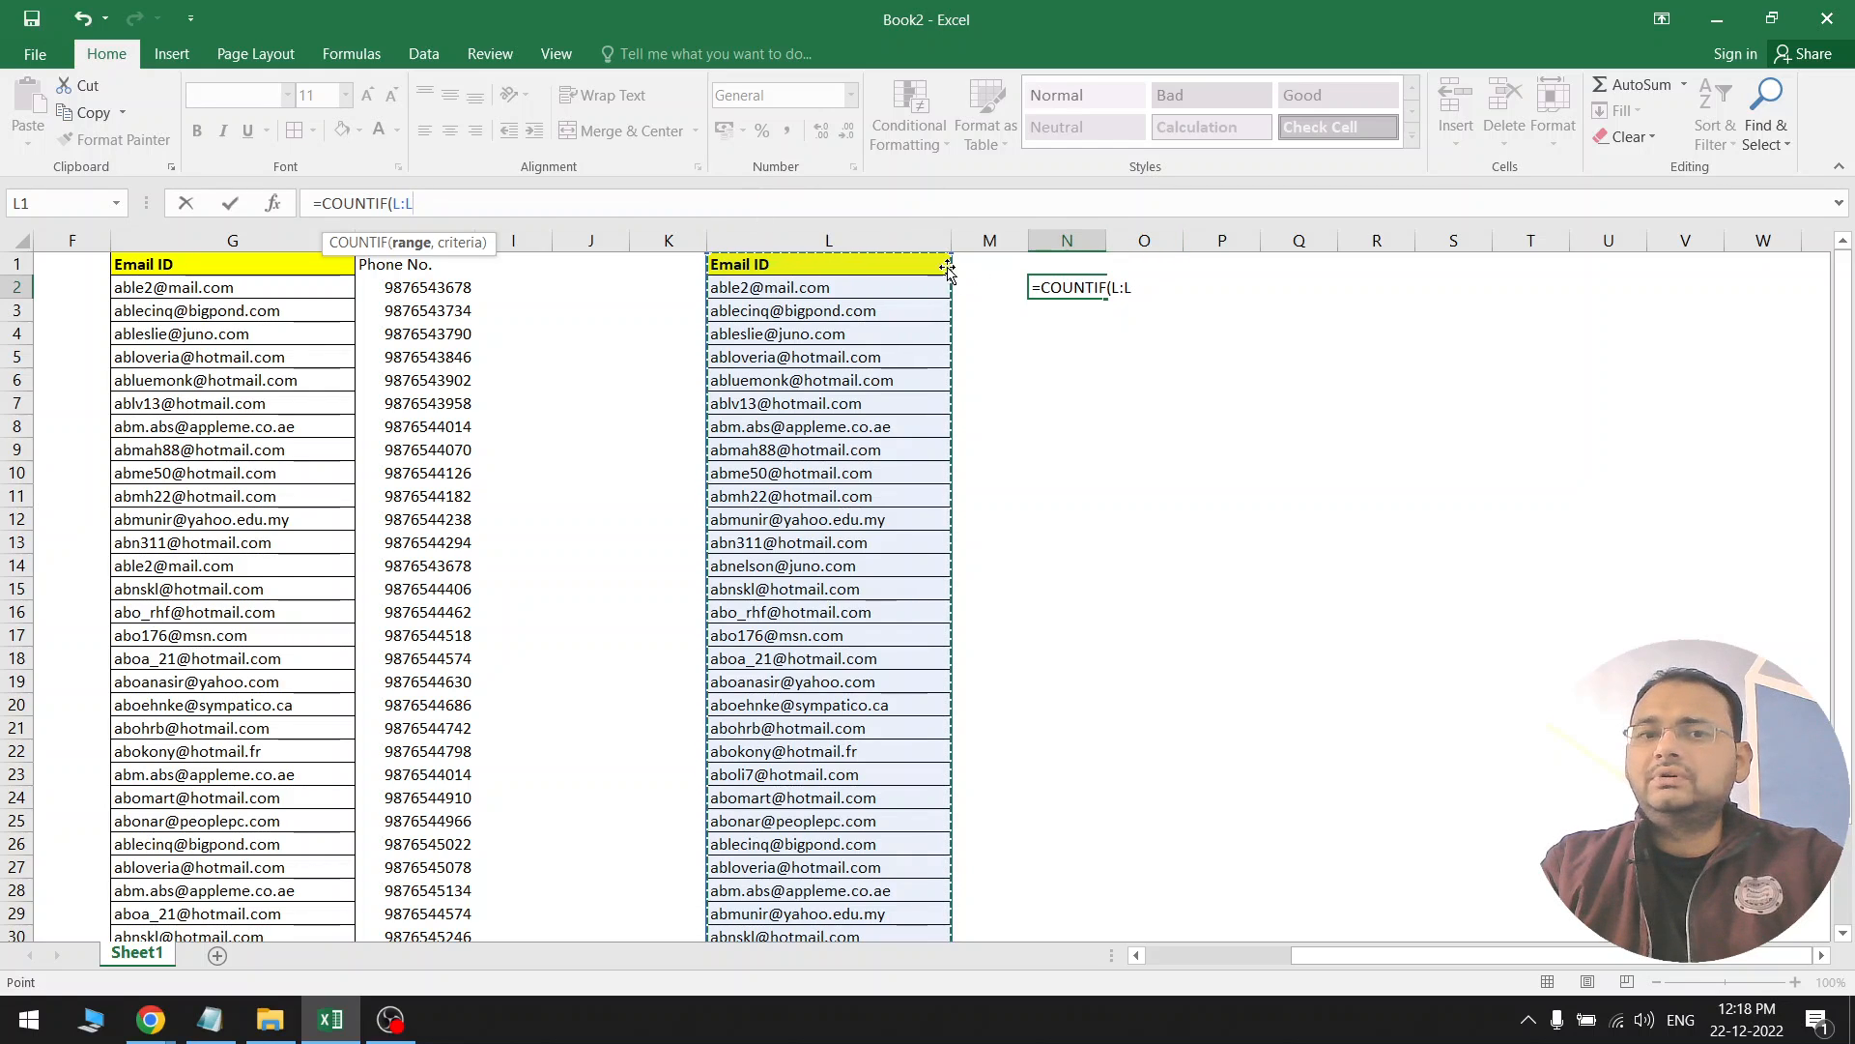
Complete N2 as =COUNTIF(L:L,L2)>1 with L2 as the criteria, returning FALSE
left_click(1187, 295)
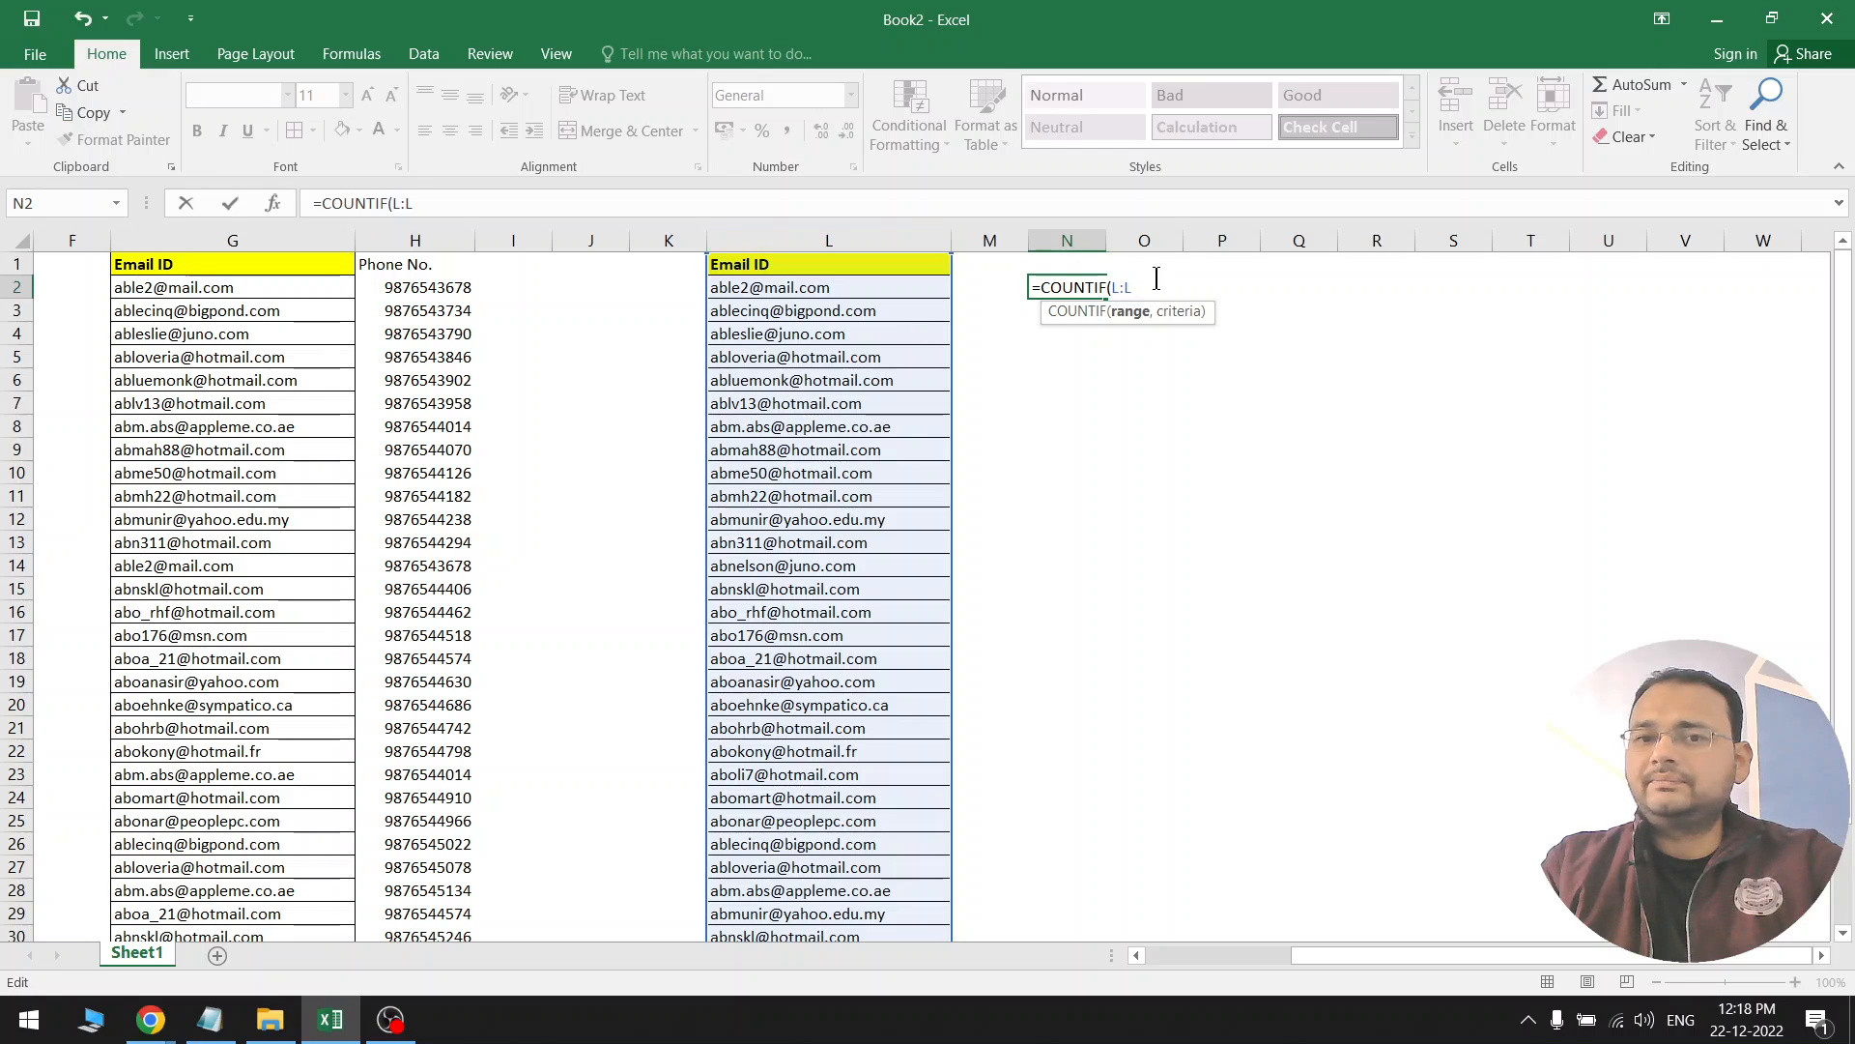
type(",")
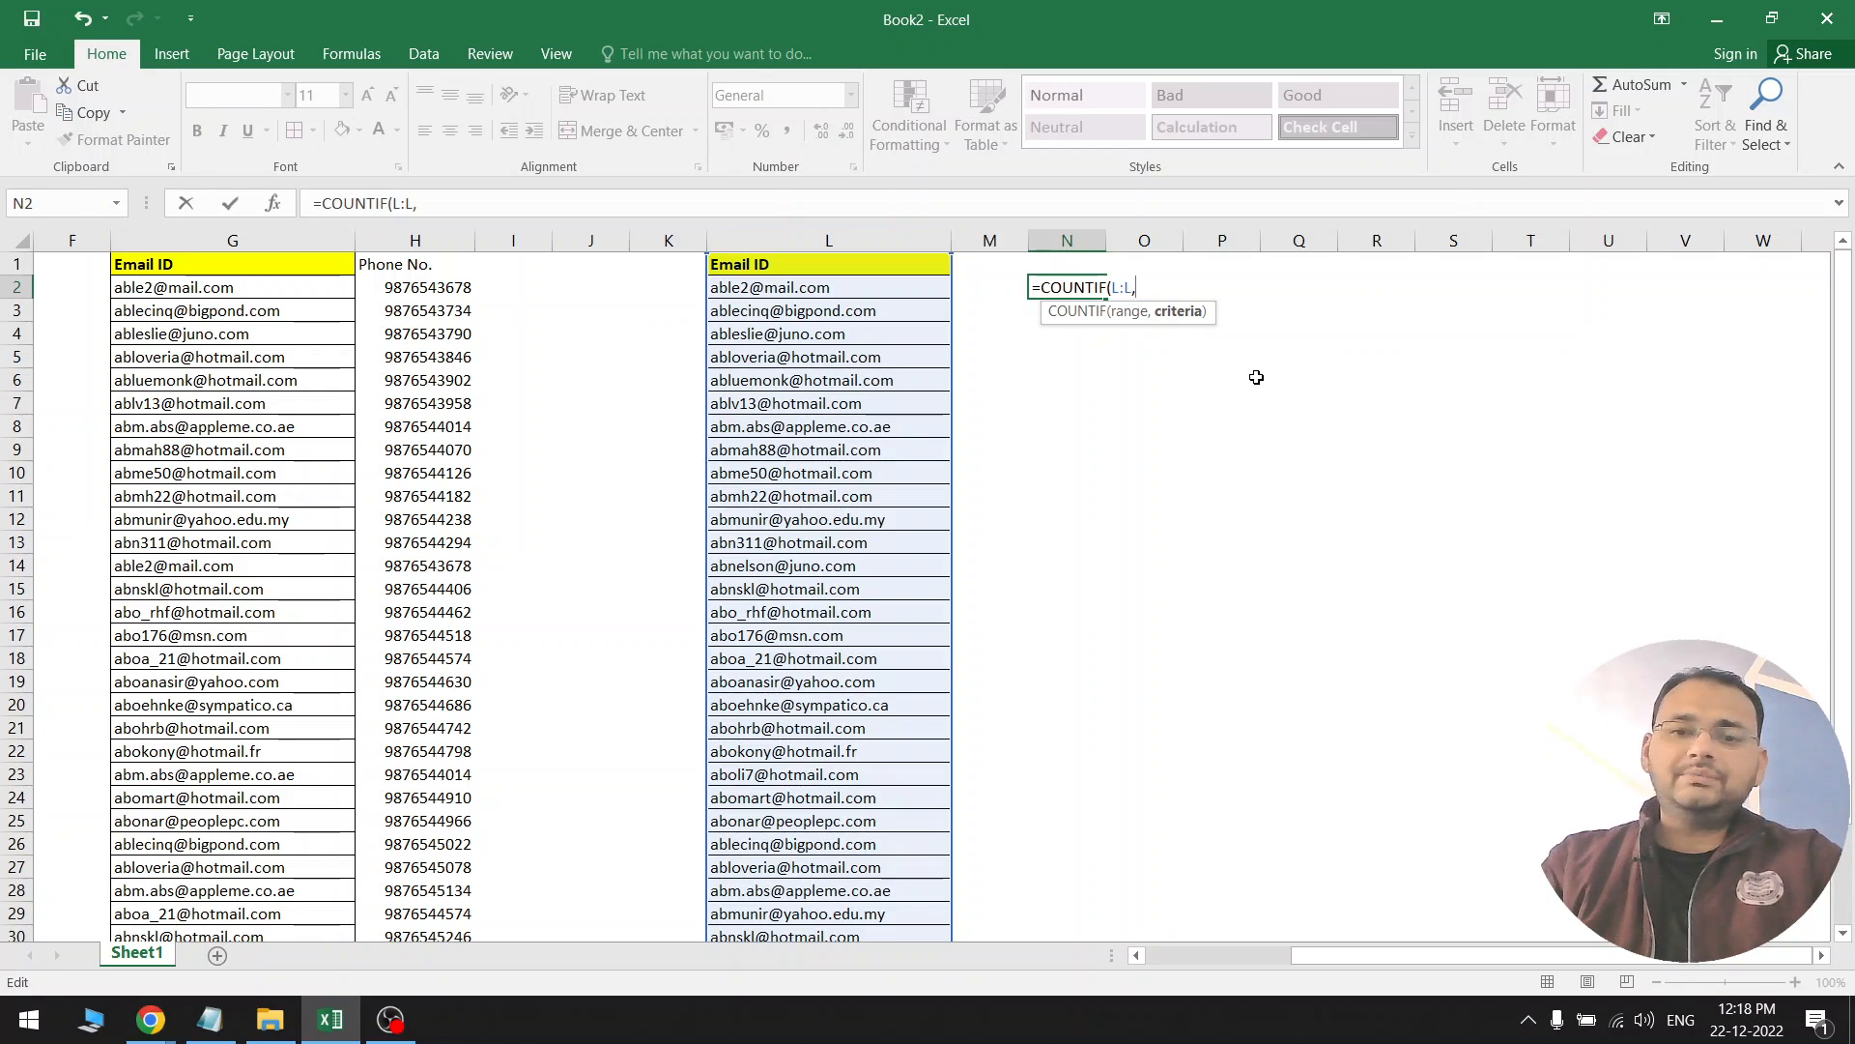
type(">1")
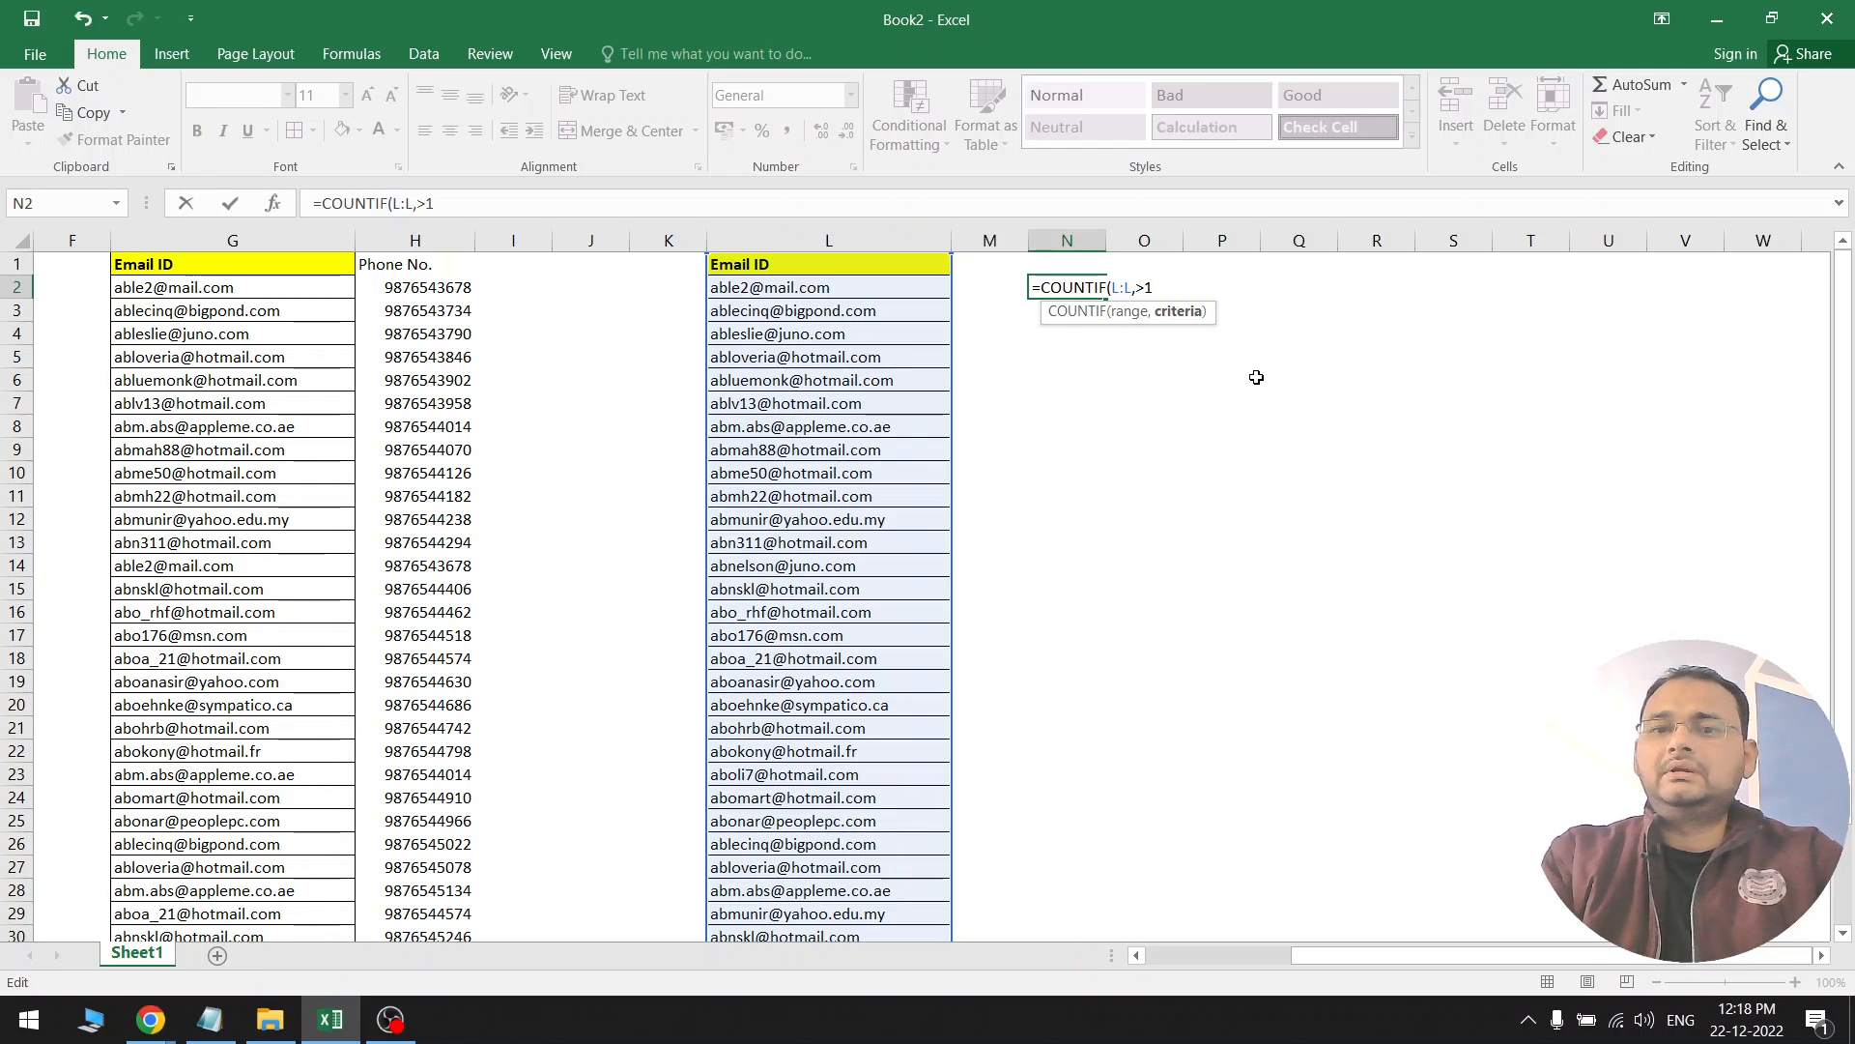
key("alt+p")
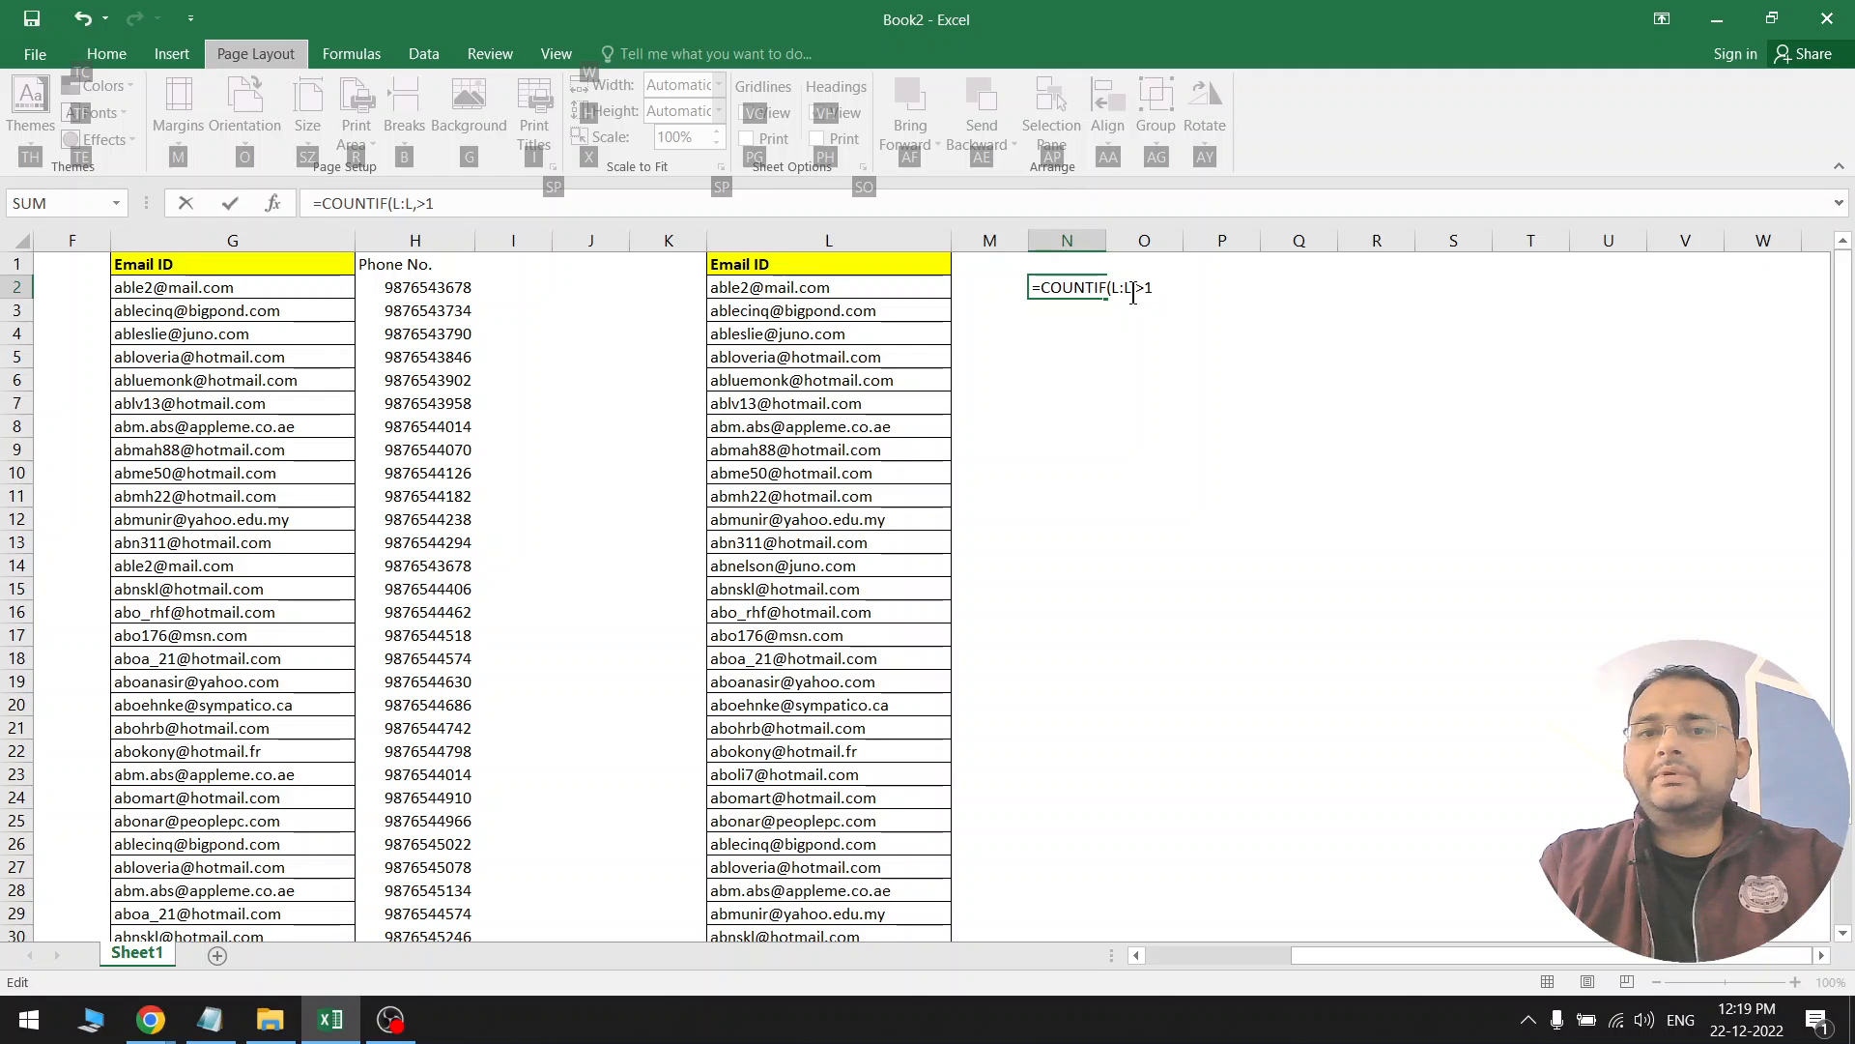
key("Escape")
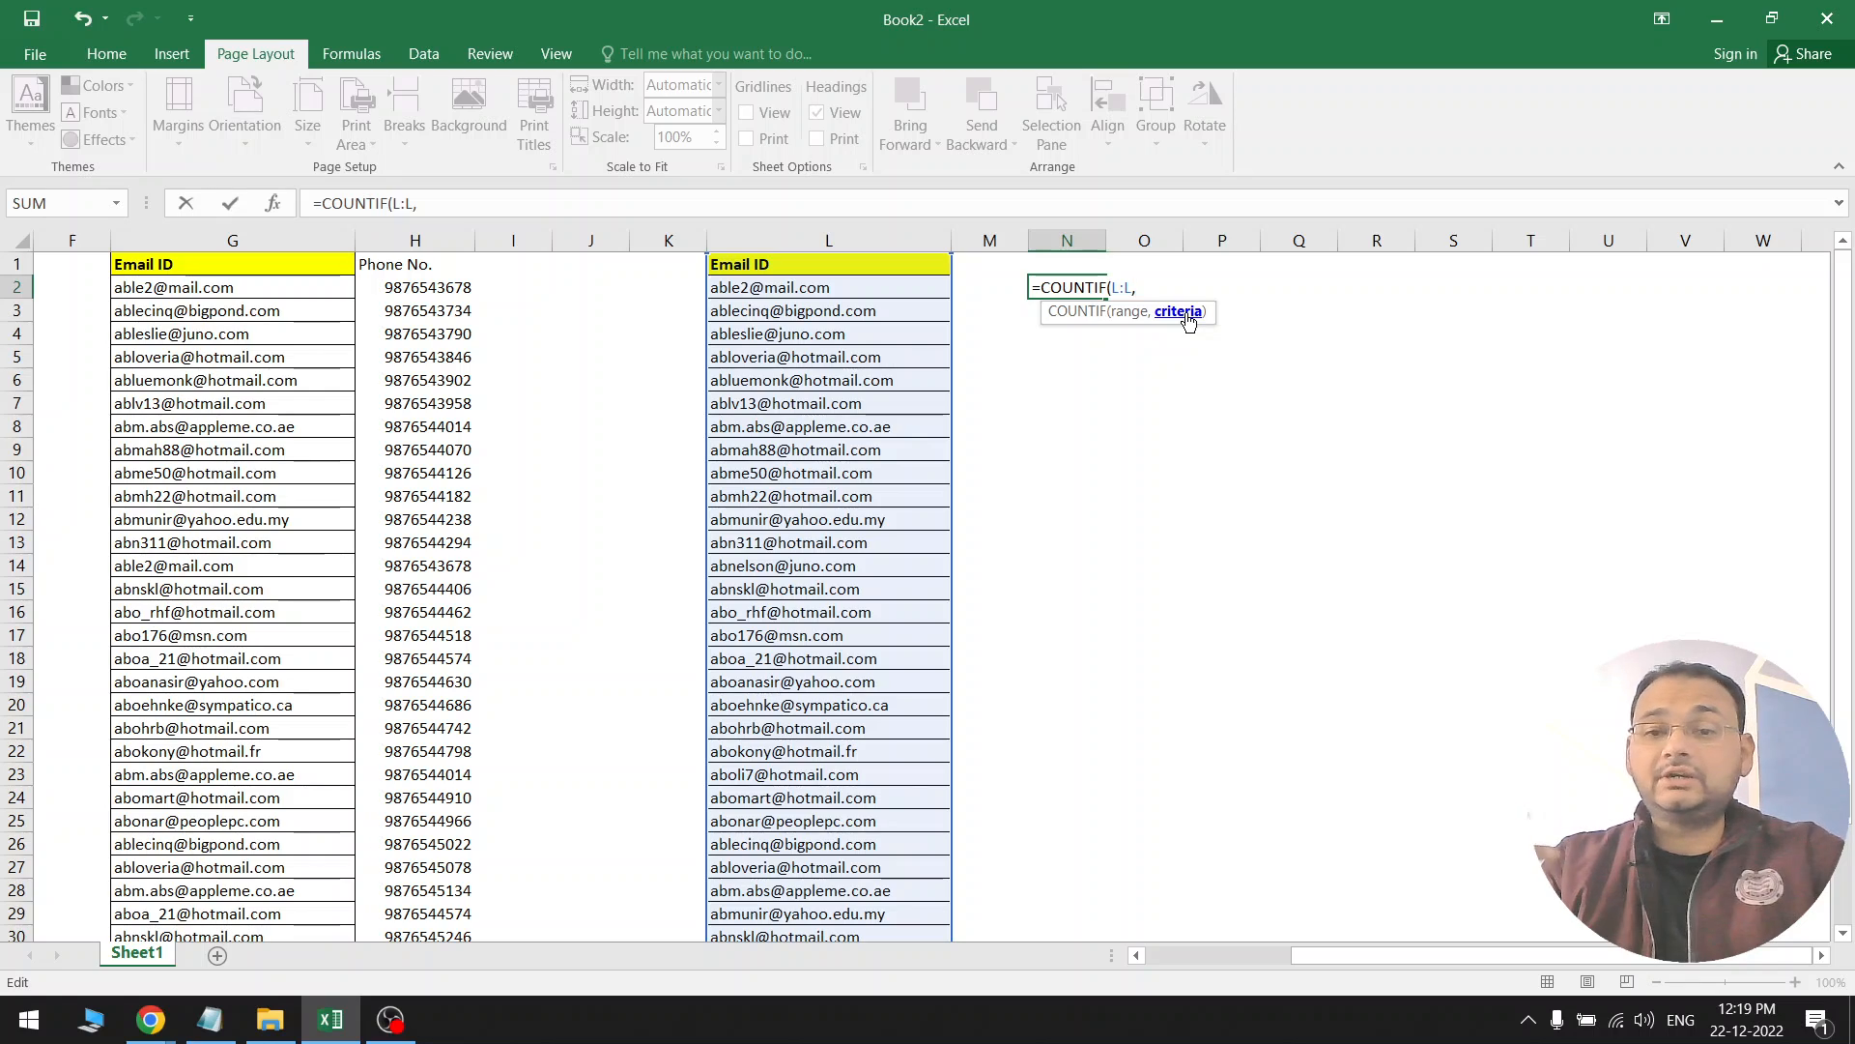
left_click(894, 287)
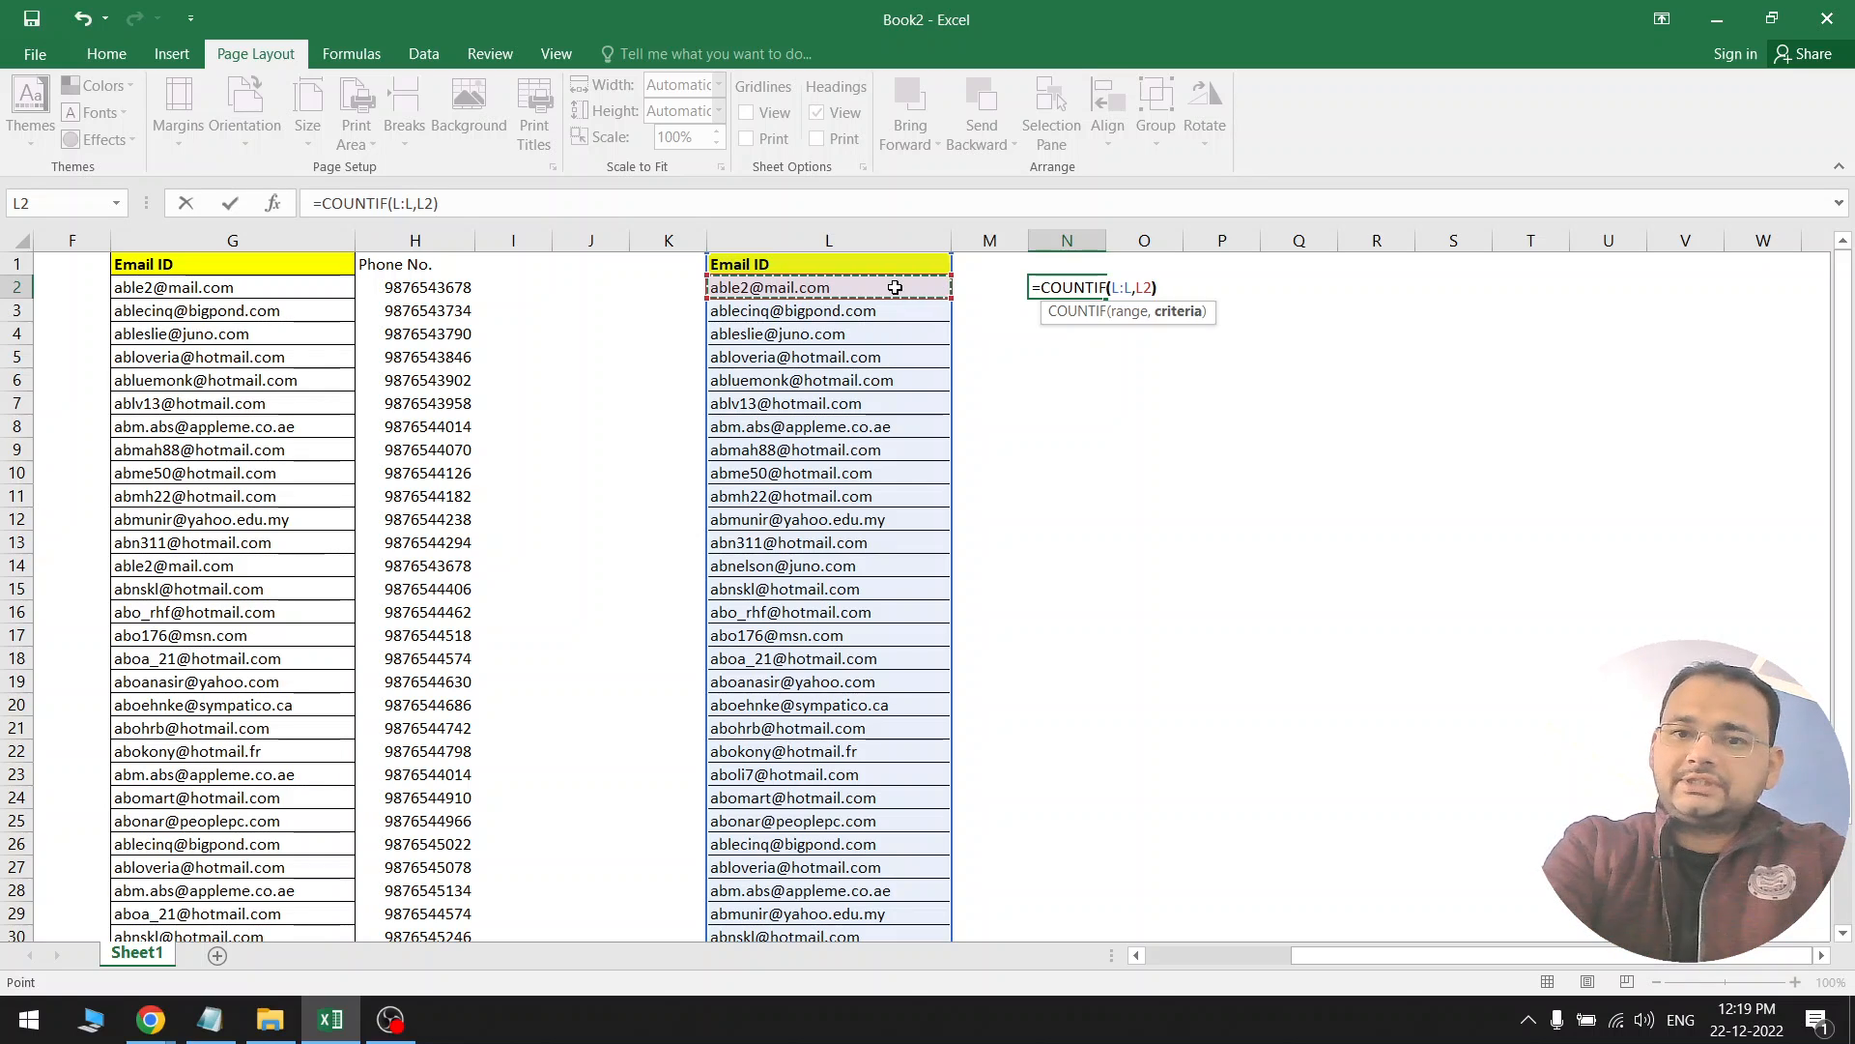
type(")")
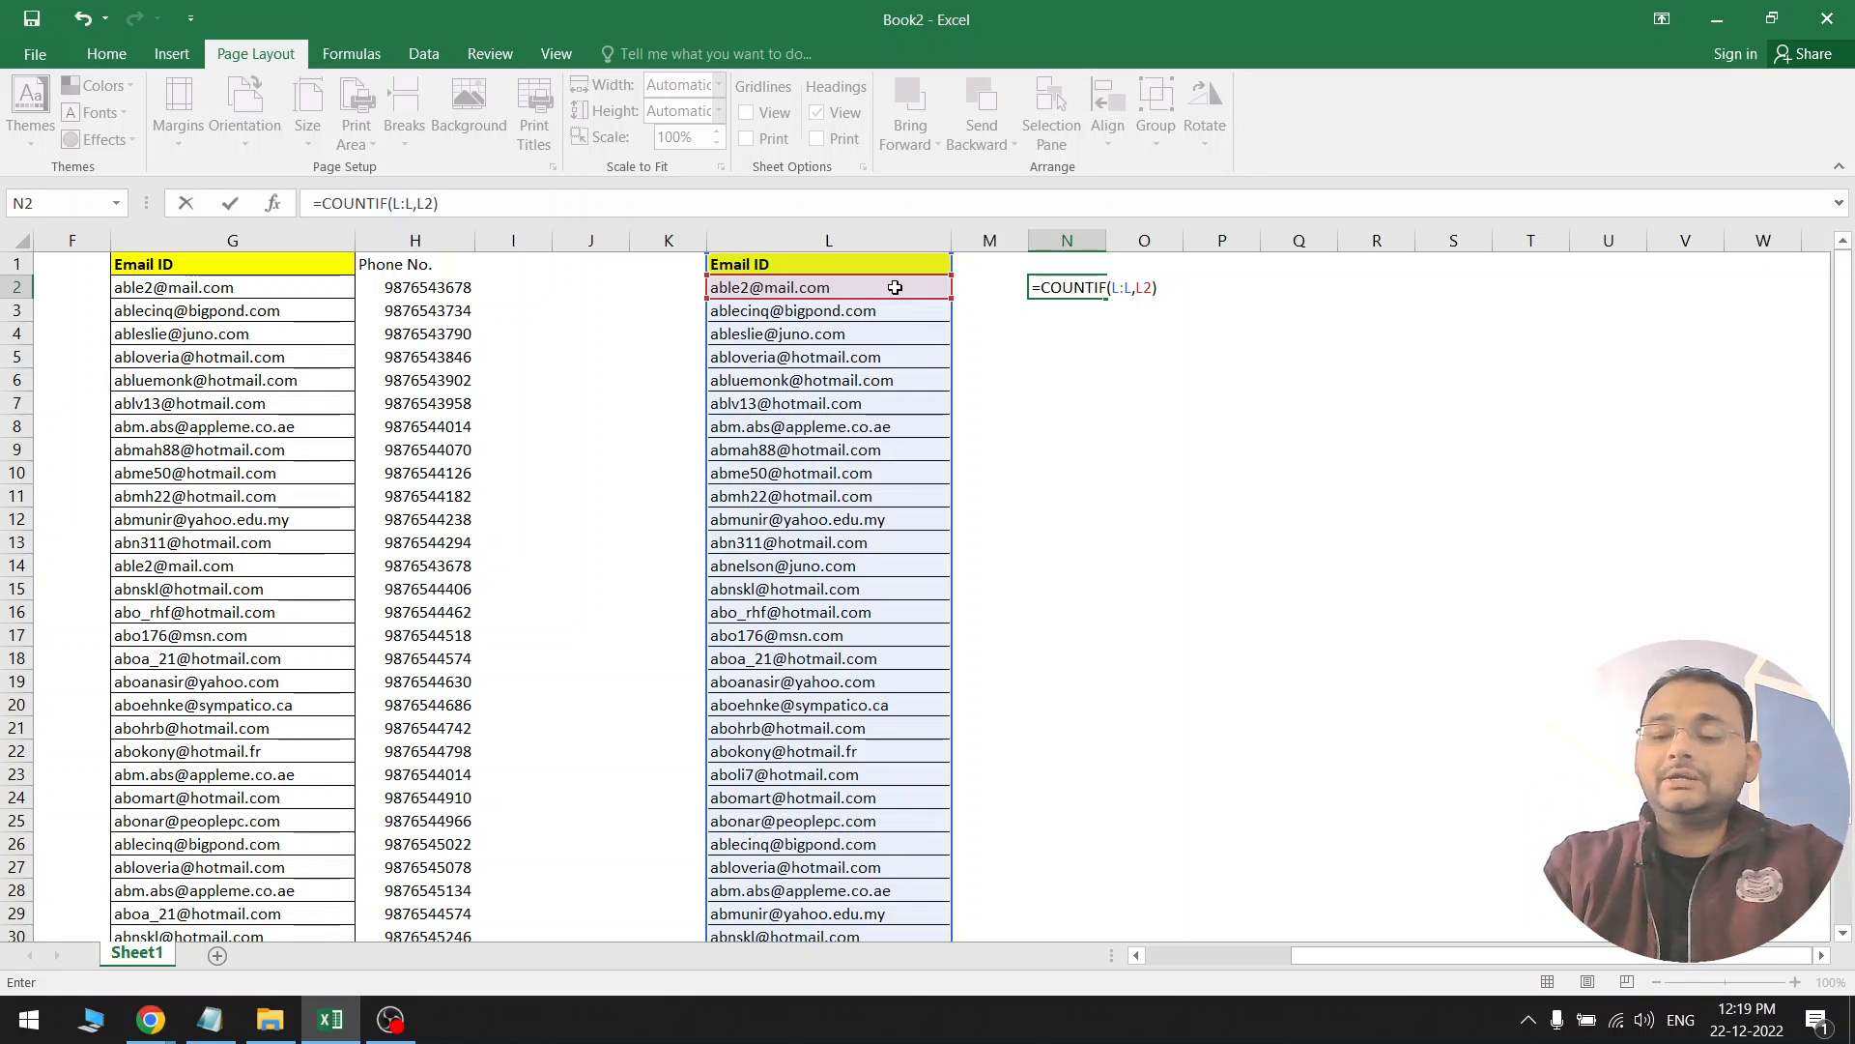
type(">1")
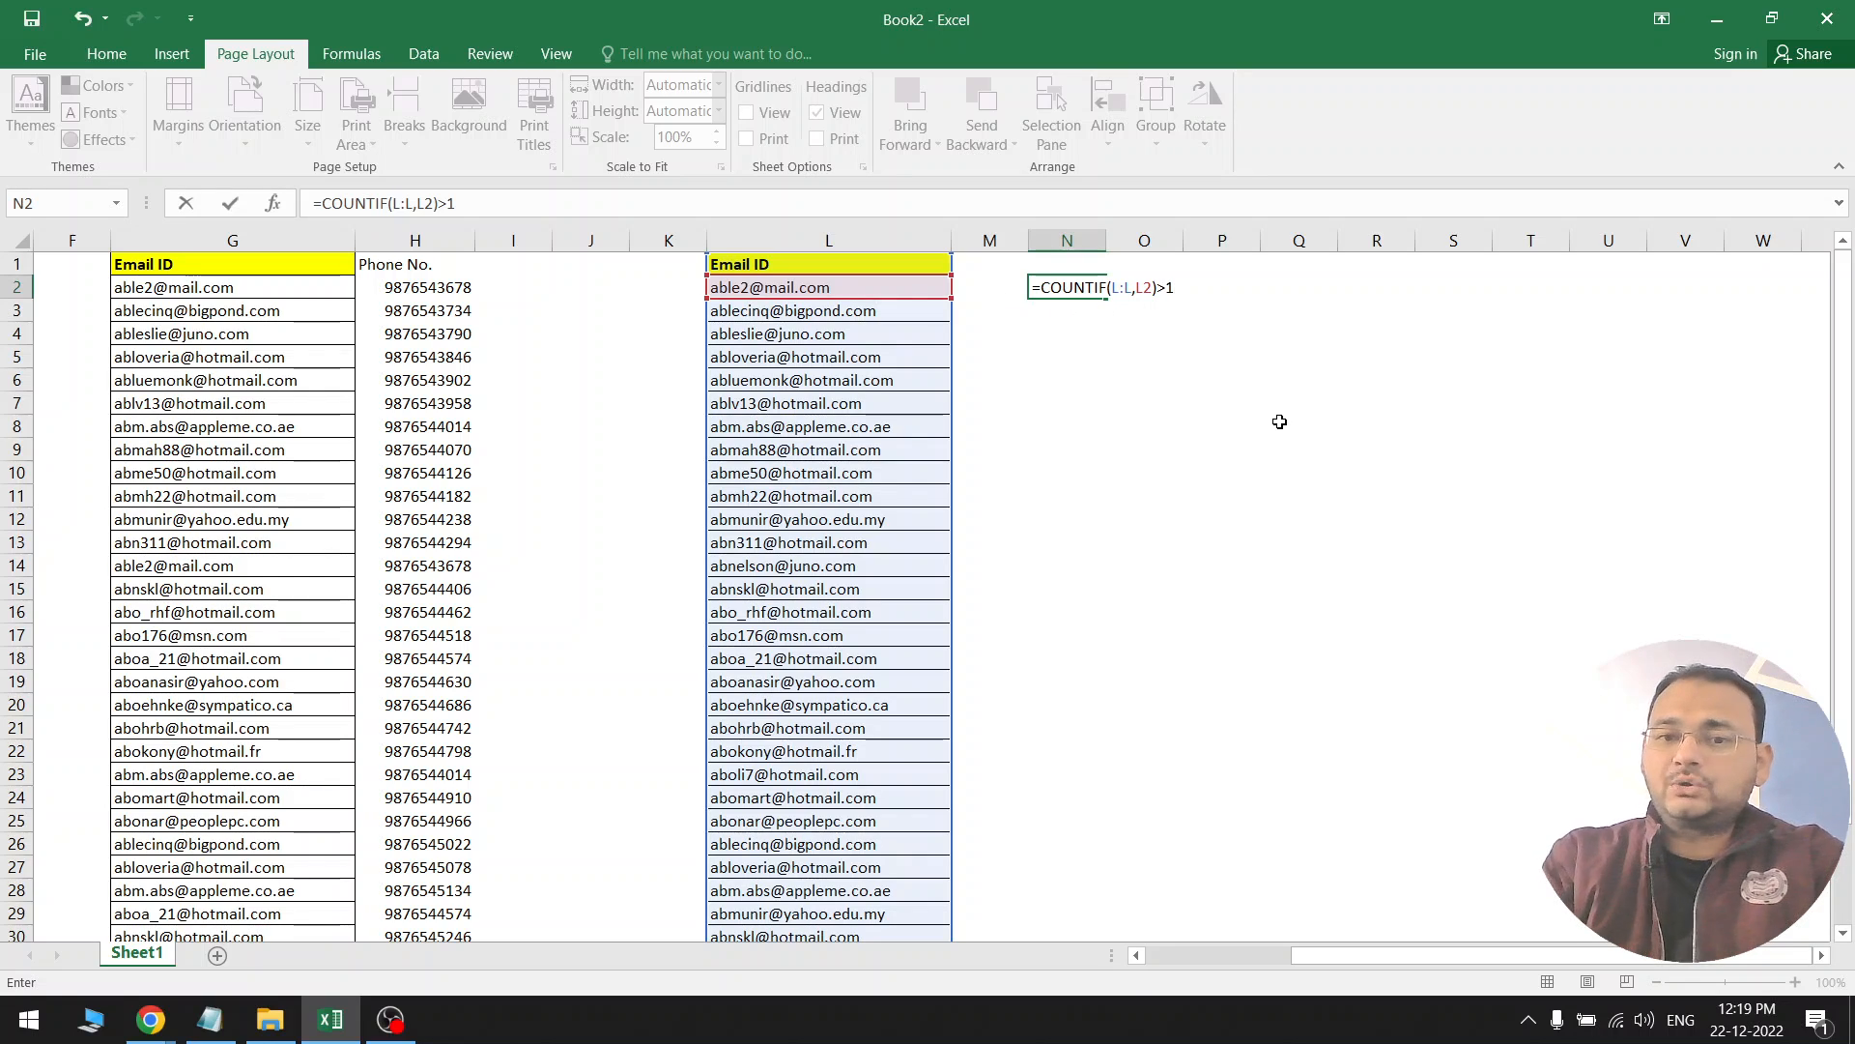
key("Return")
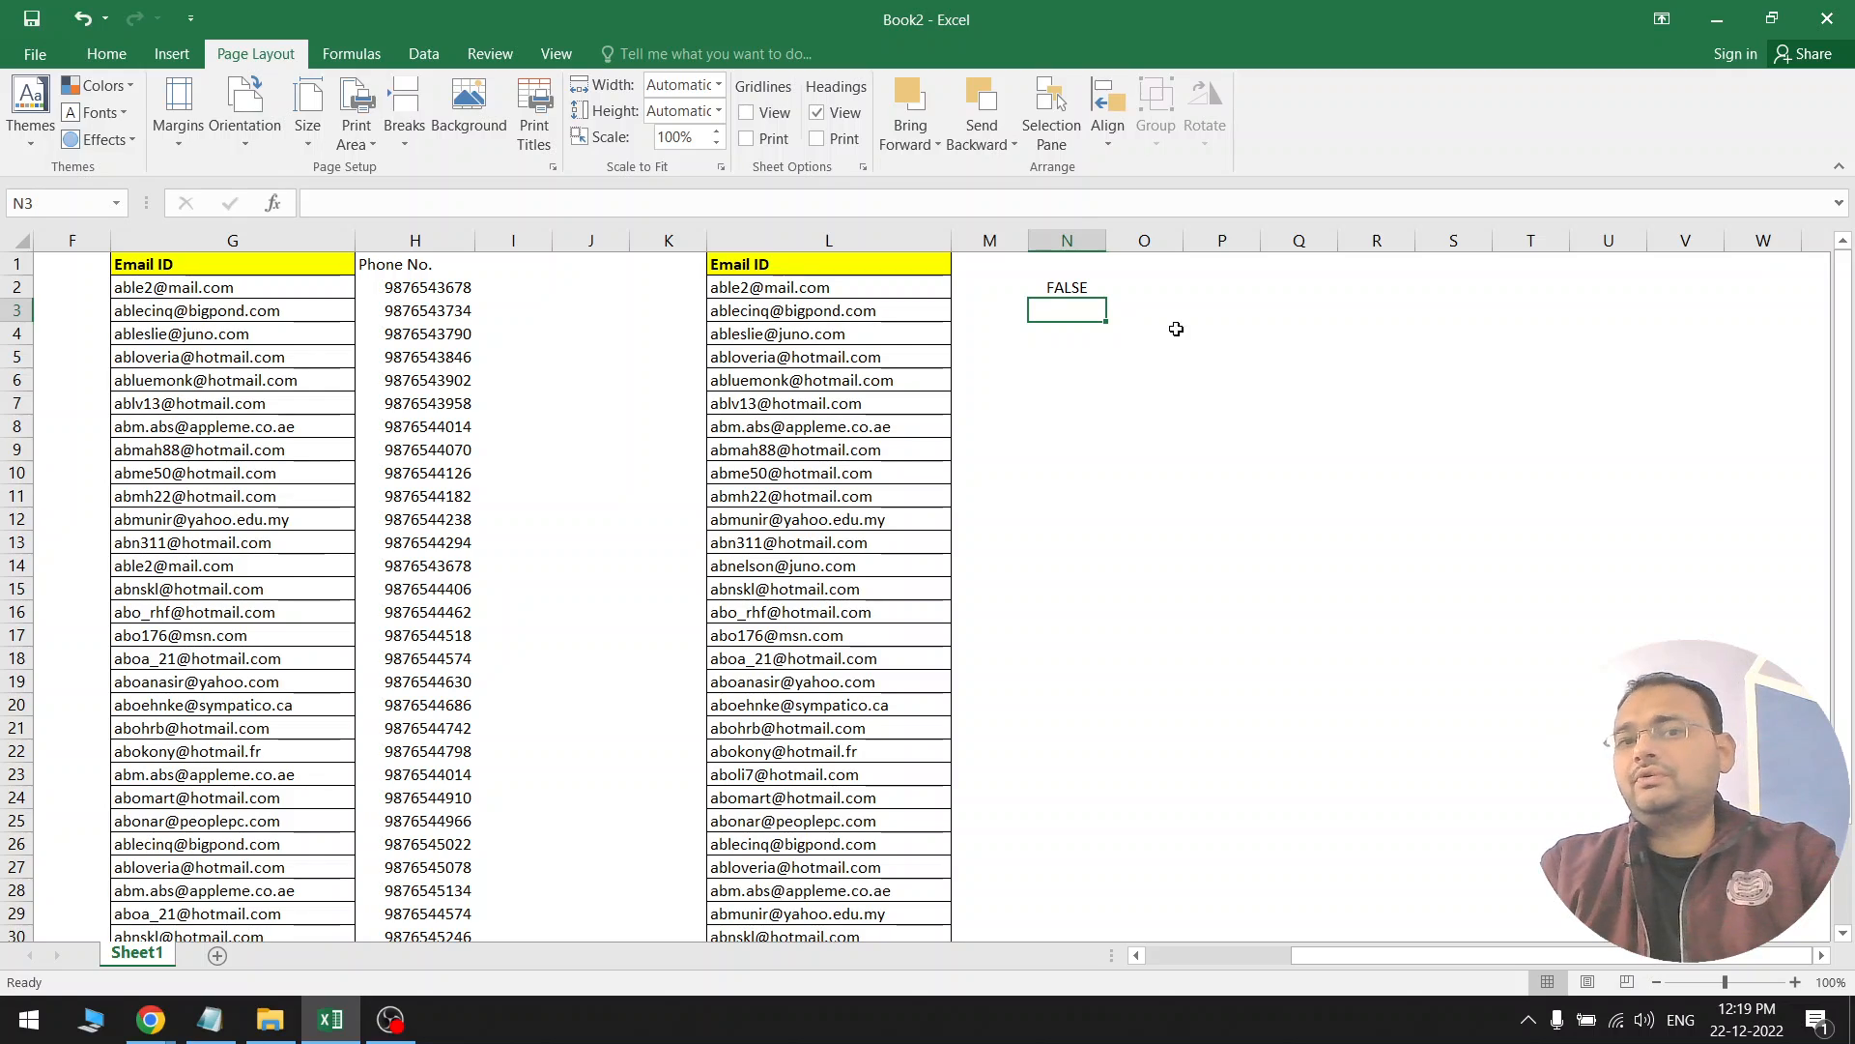
Fill N2's duplicate check down to N22 and compare N3's TRUE with L3's email
left_click(1095, 290)
left_click_drag(1108, 300, 1092, 755)
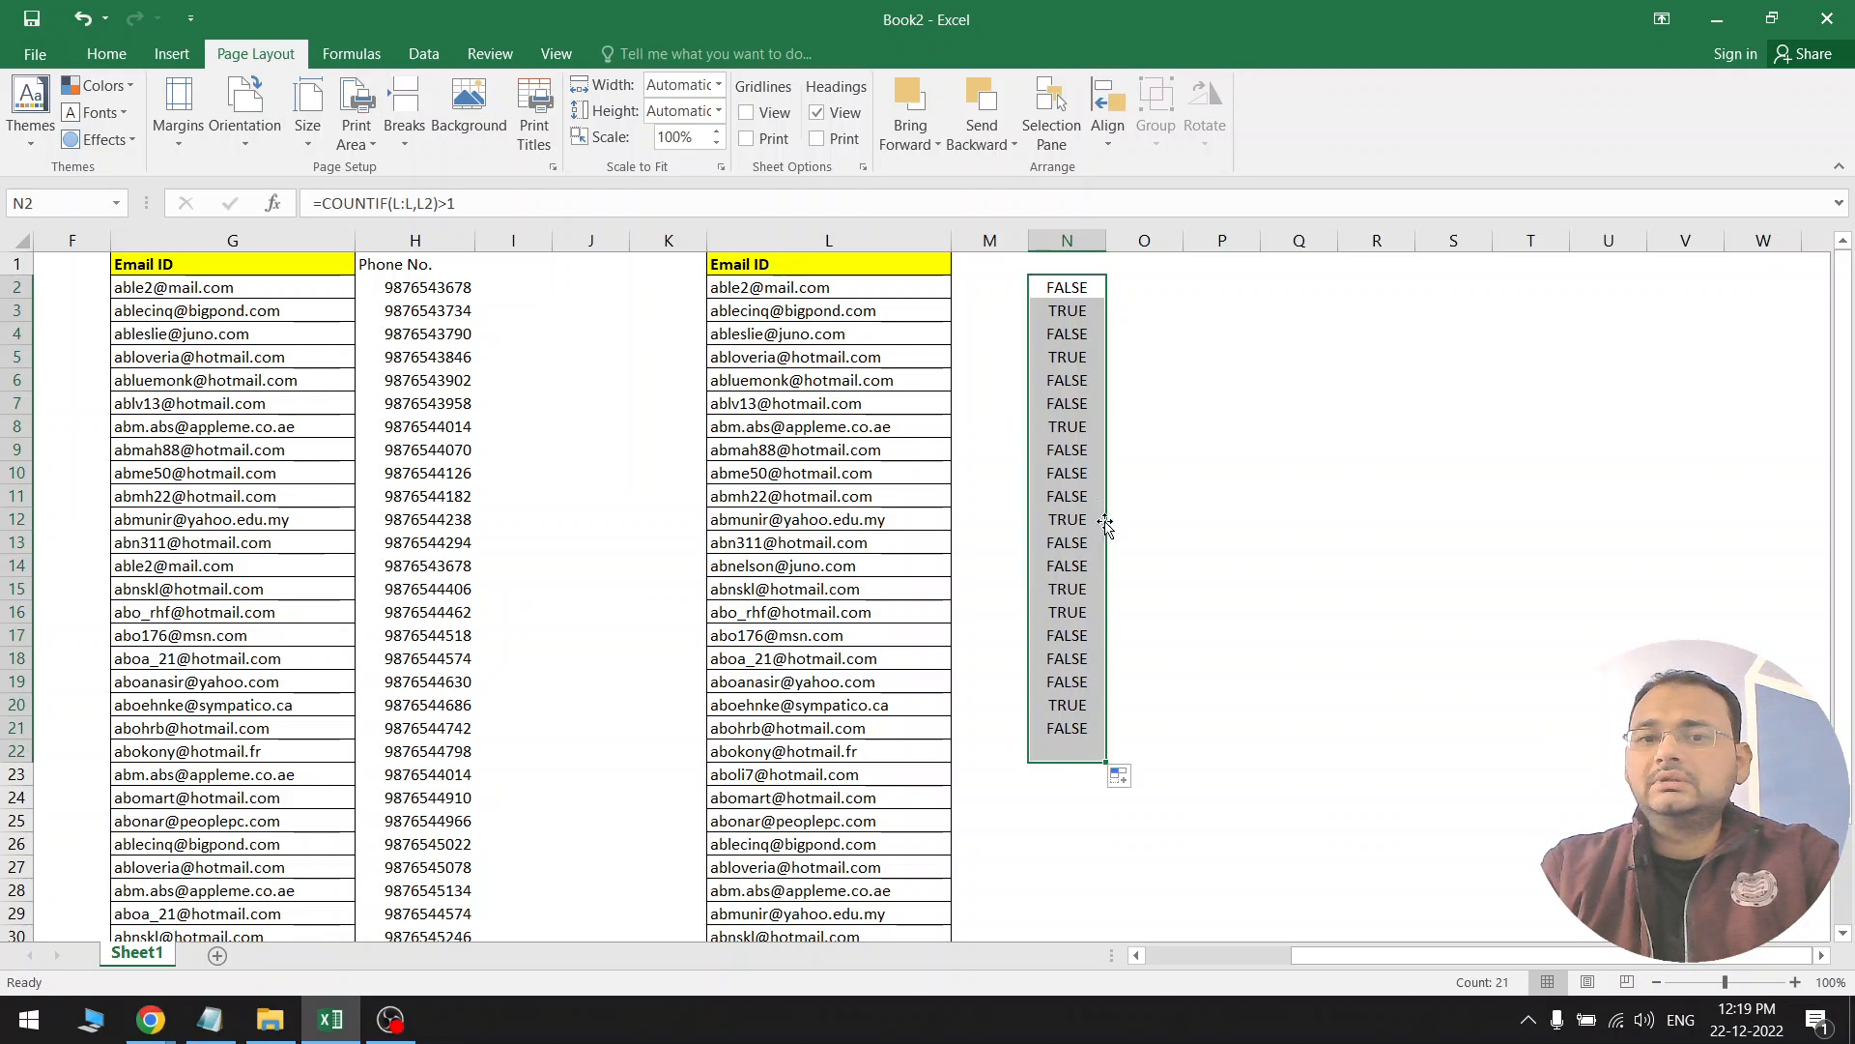
left_click(1079, 313)
left_click(883, 307)
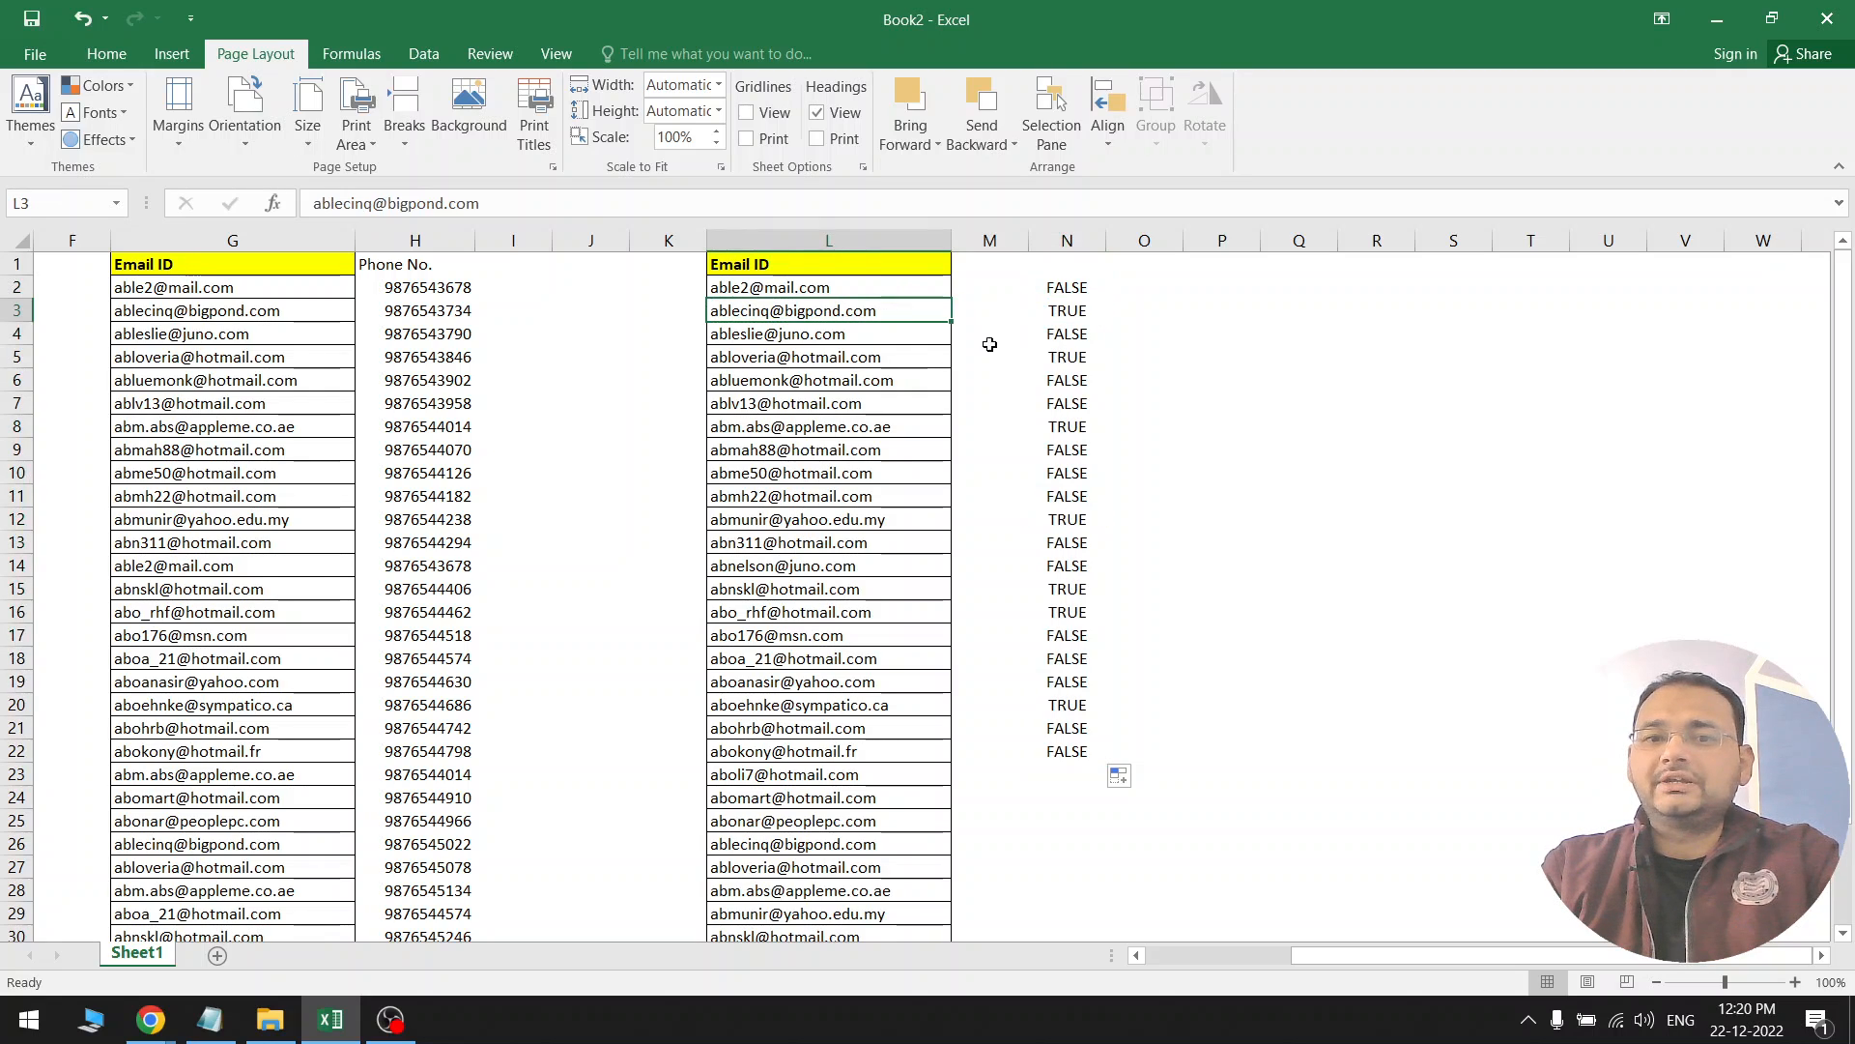
left_click(1053, 314)
left_click_drag(919, 307, 1023, 311)
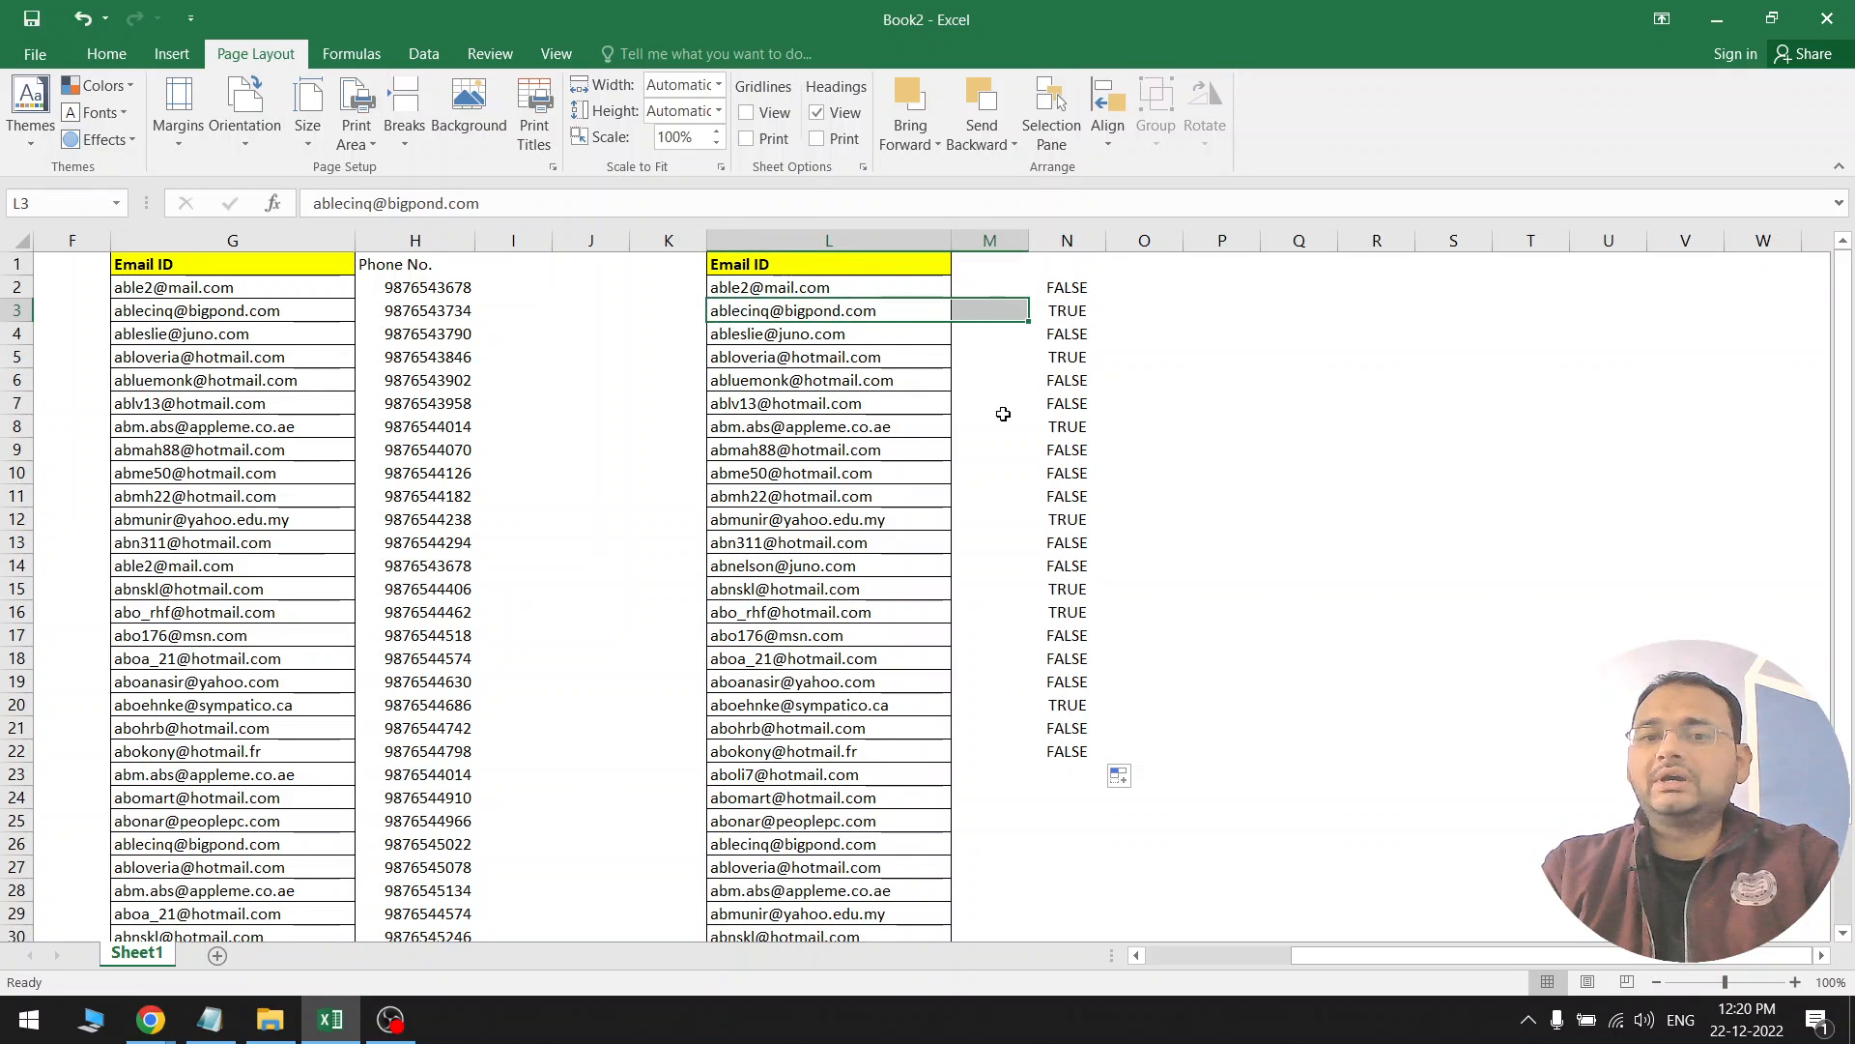
left_click(1012, 739)
left_click(1073, 325)
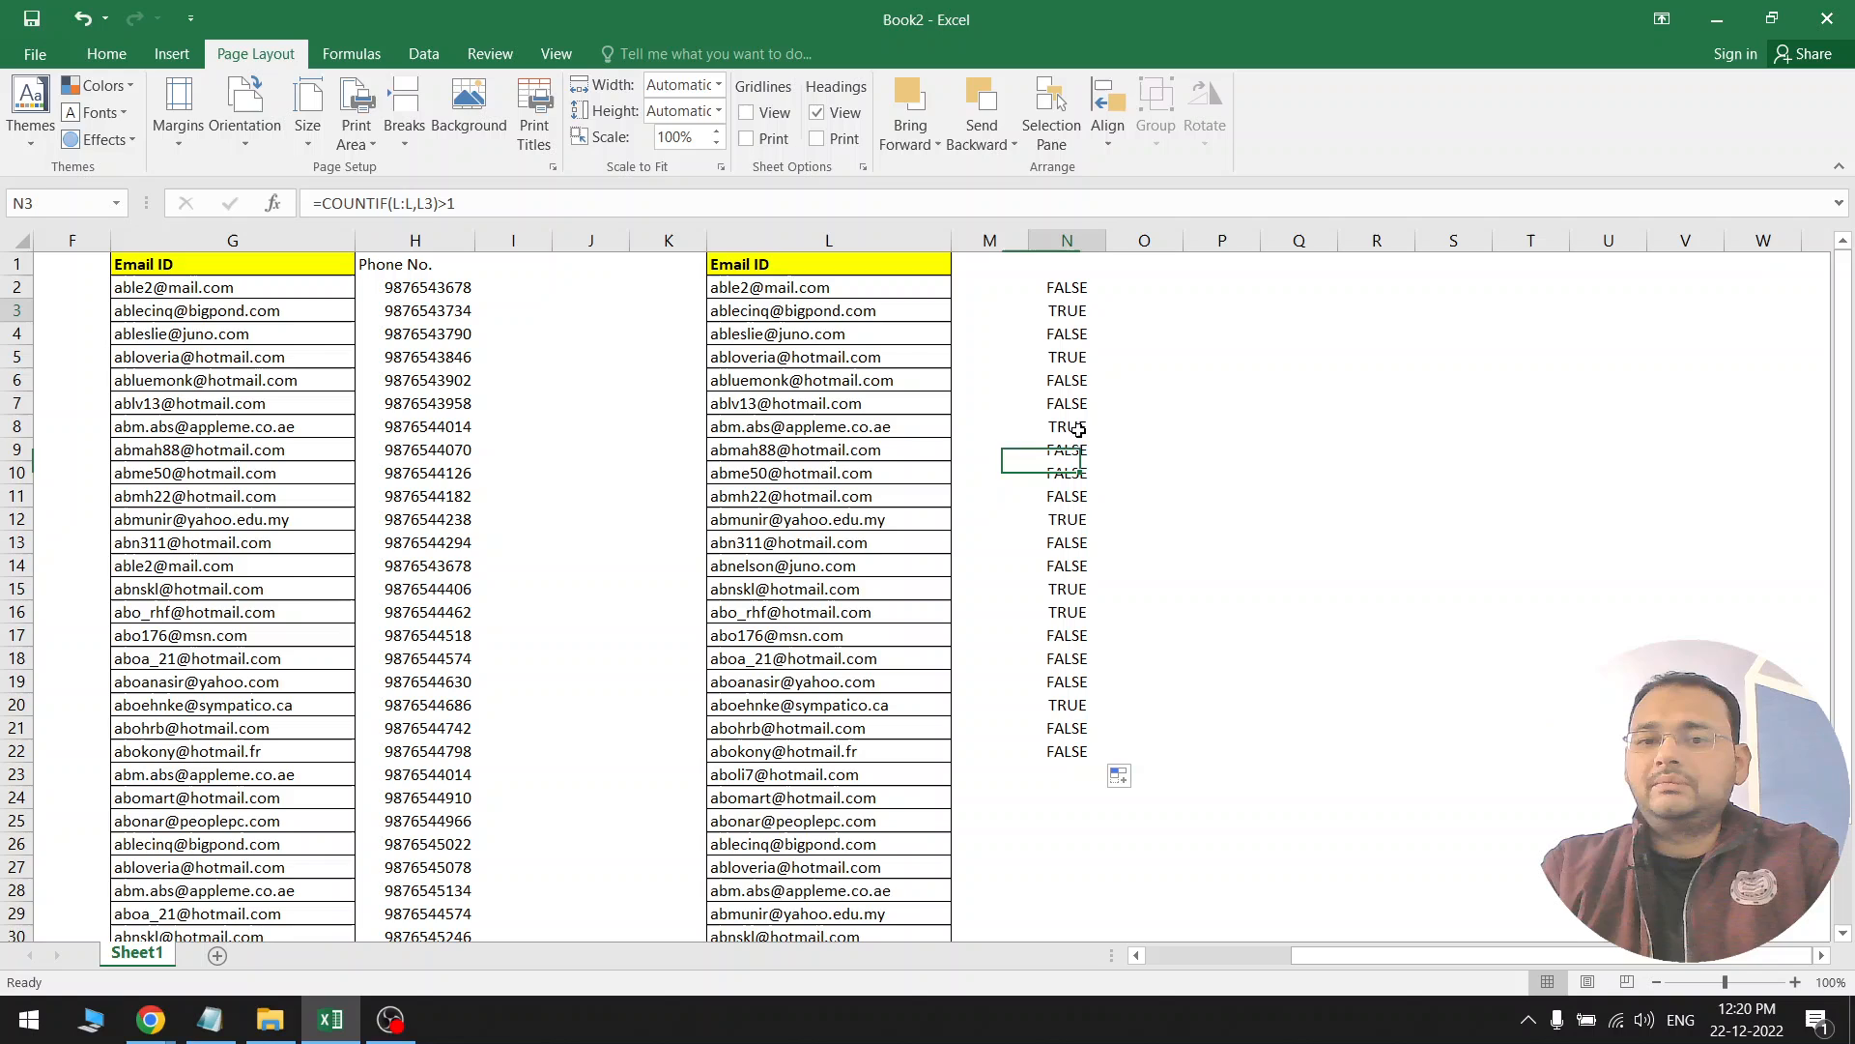
Inspect the copied formulas in N22, N15 and N9 against the original in N2
double_click(1063, 752)
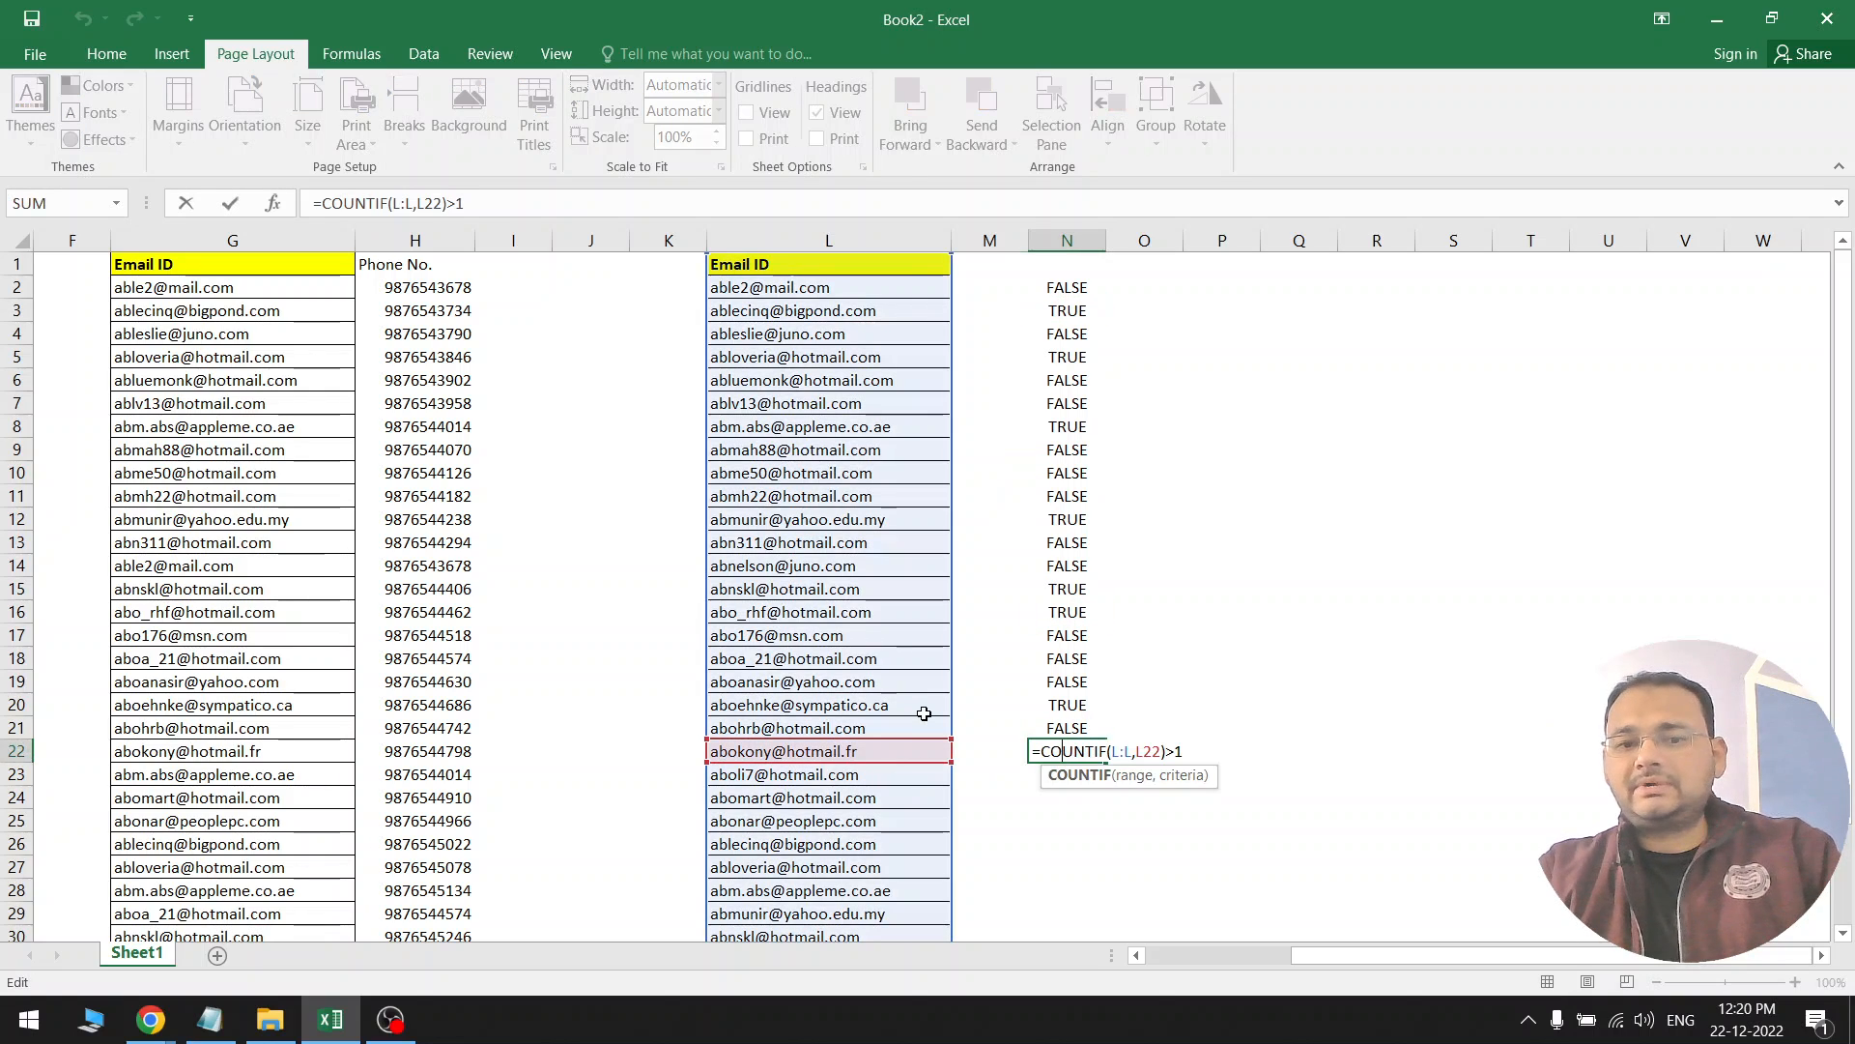
scroll(918, 715, "down", 8)
scroll(917, 678, "up", 8)
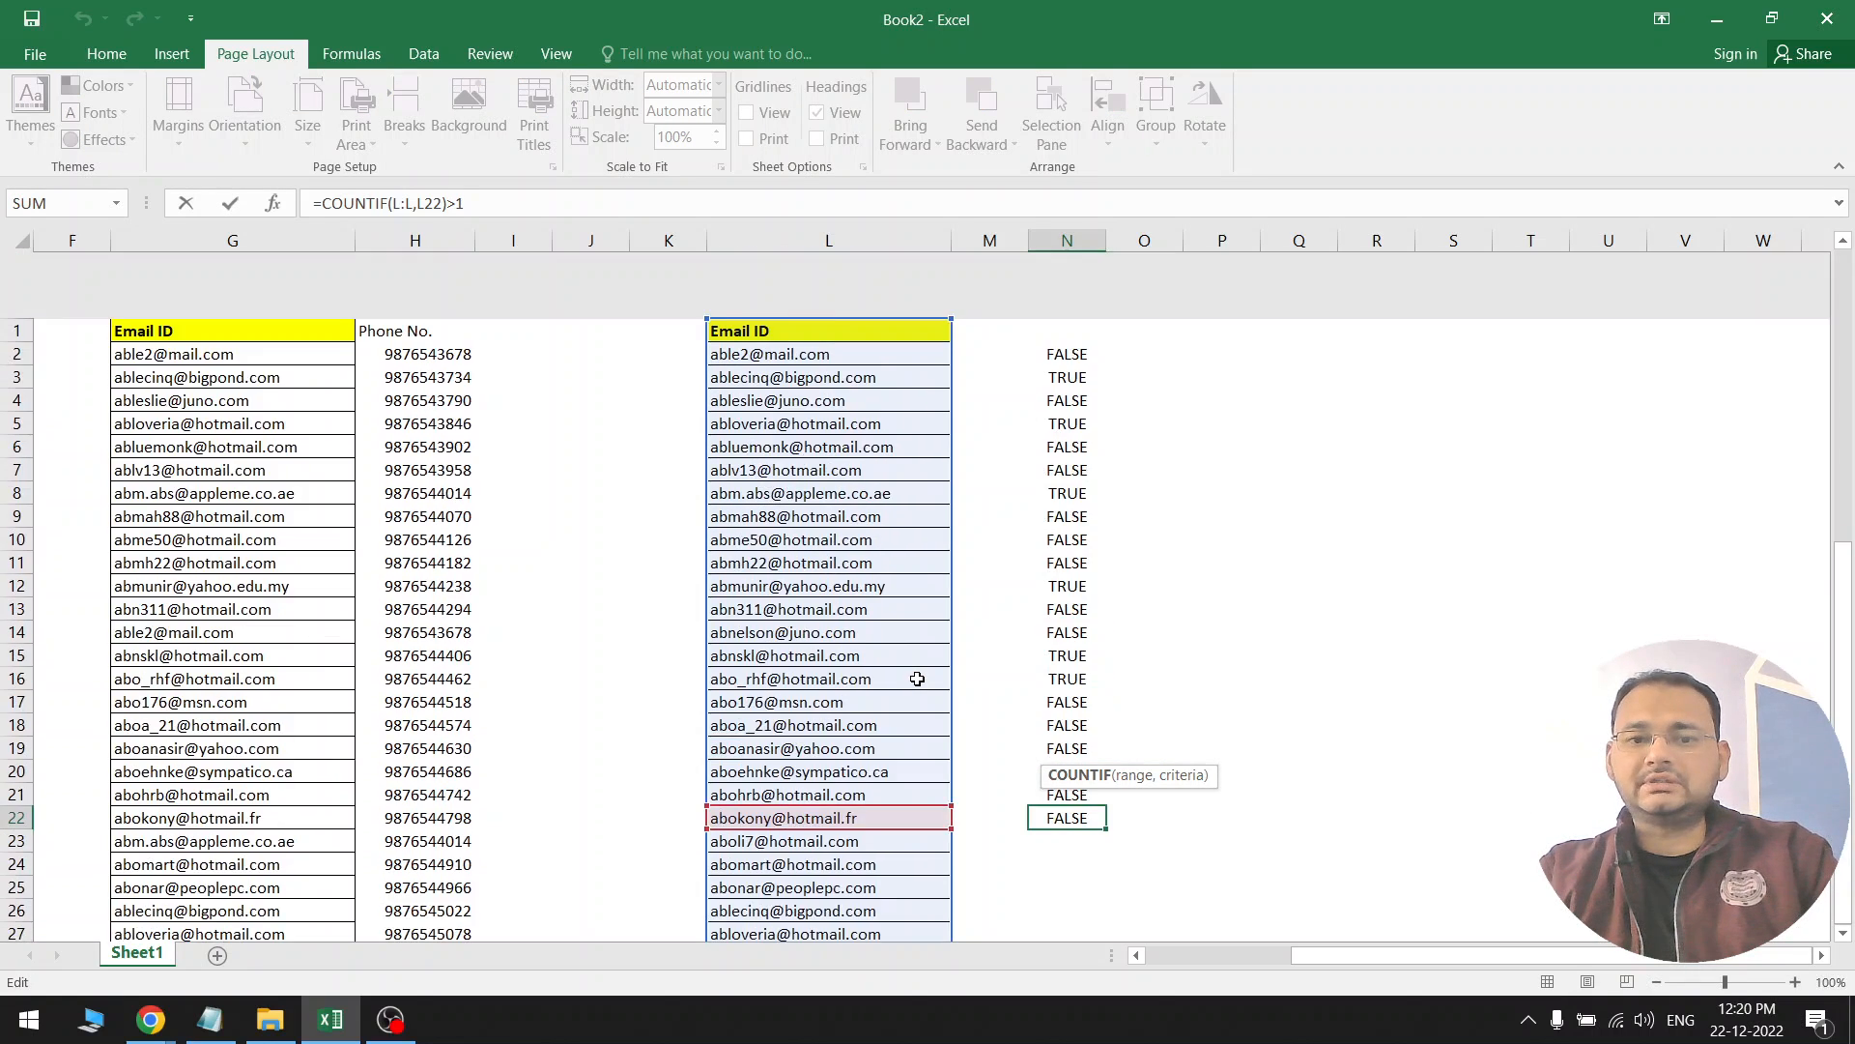
key("Escape")
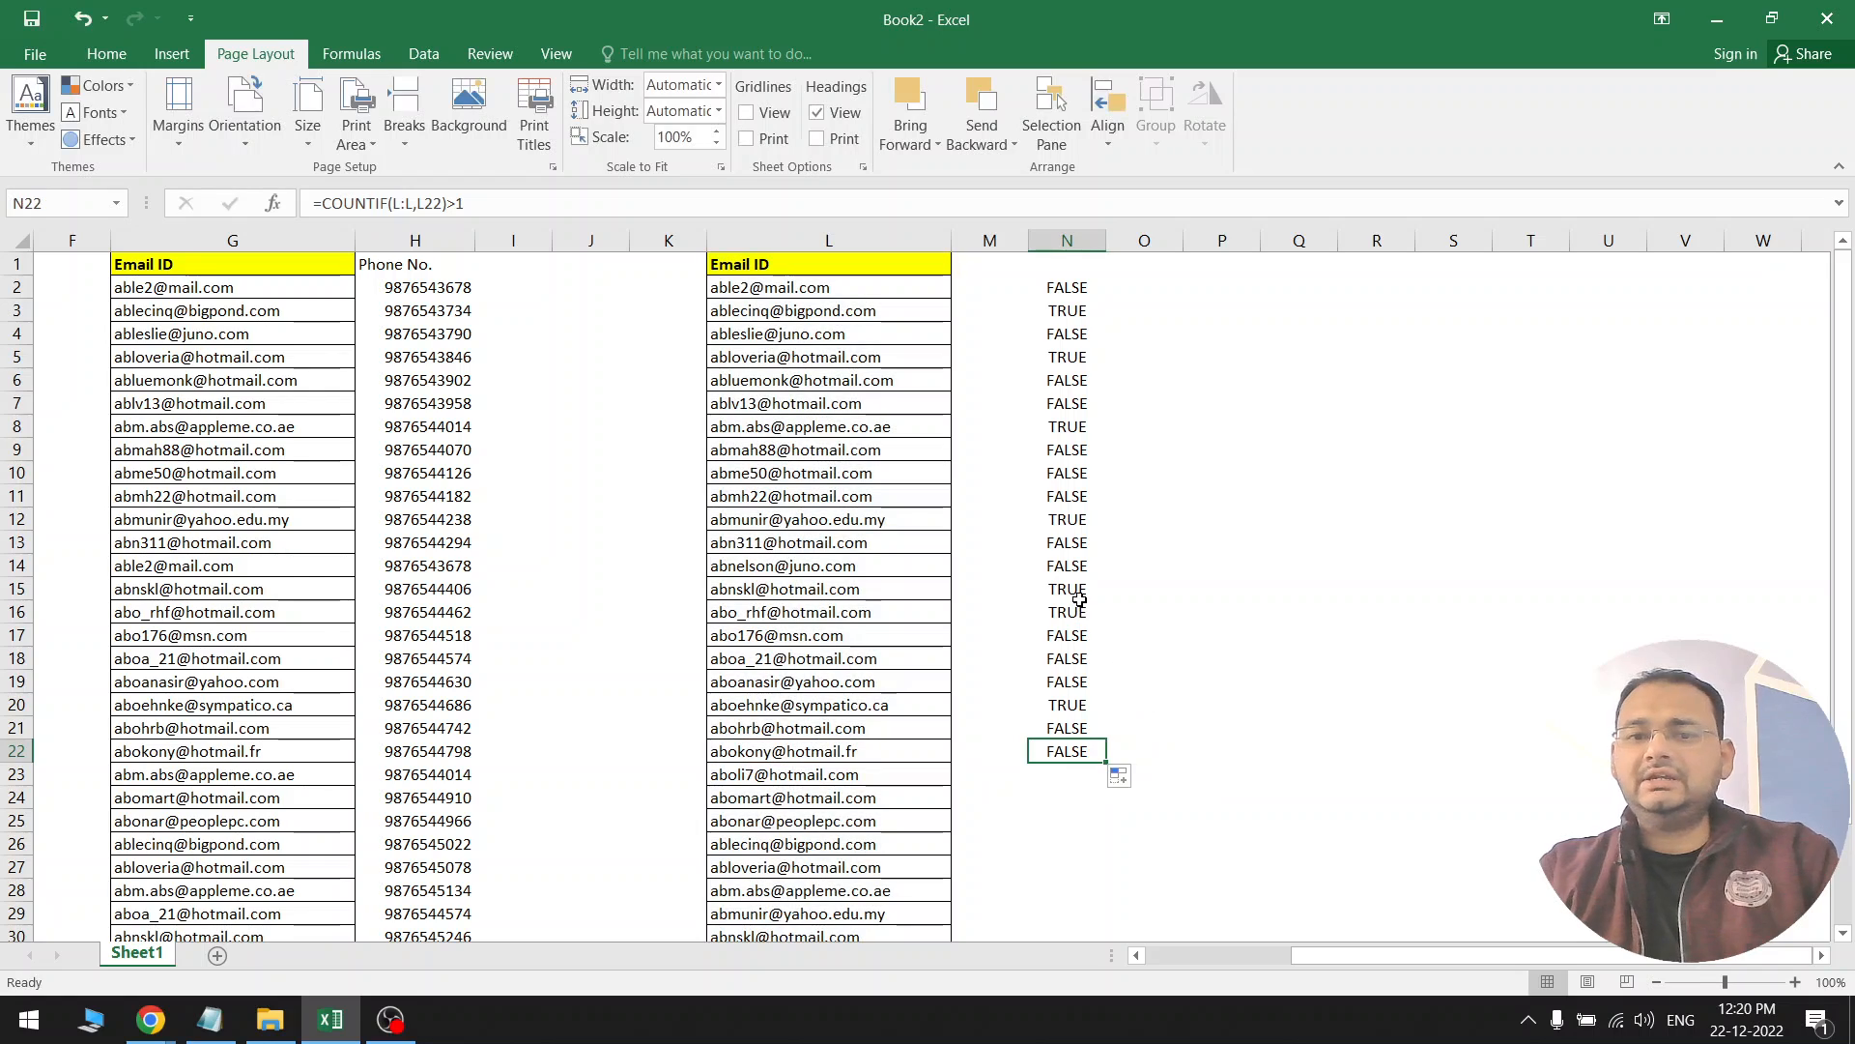
left_click(1080, 589)
left_click(1069, 287)
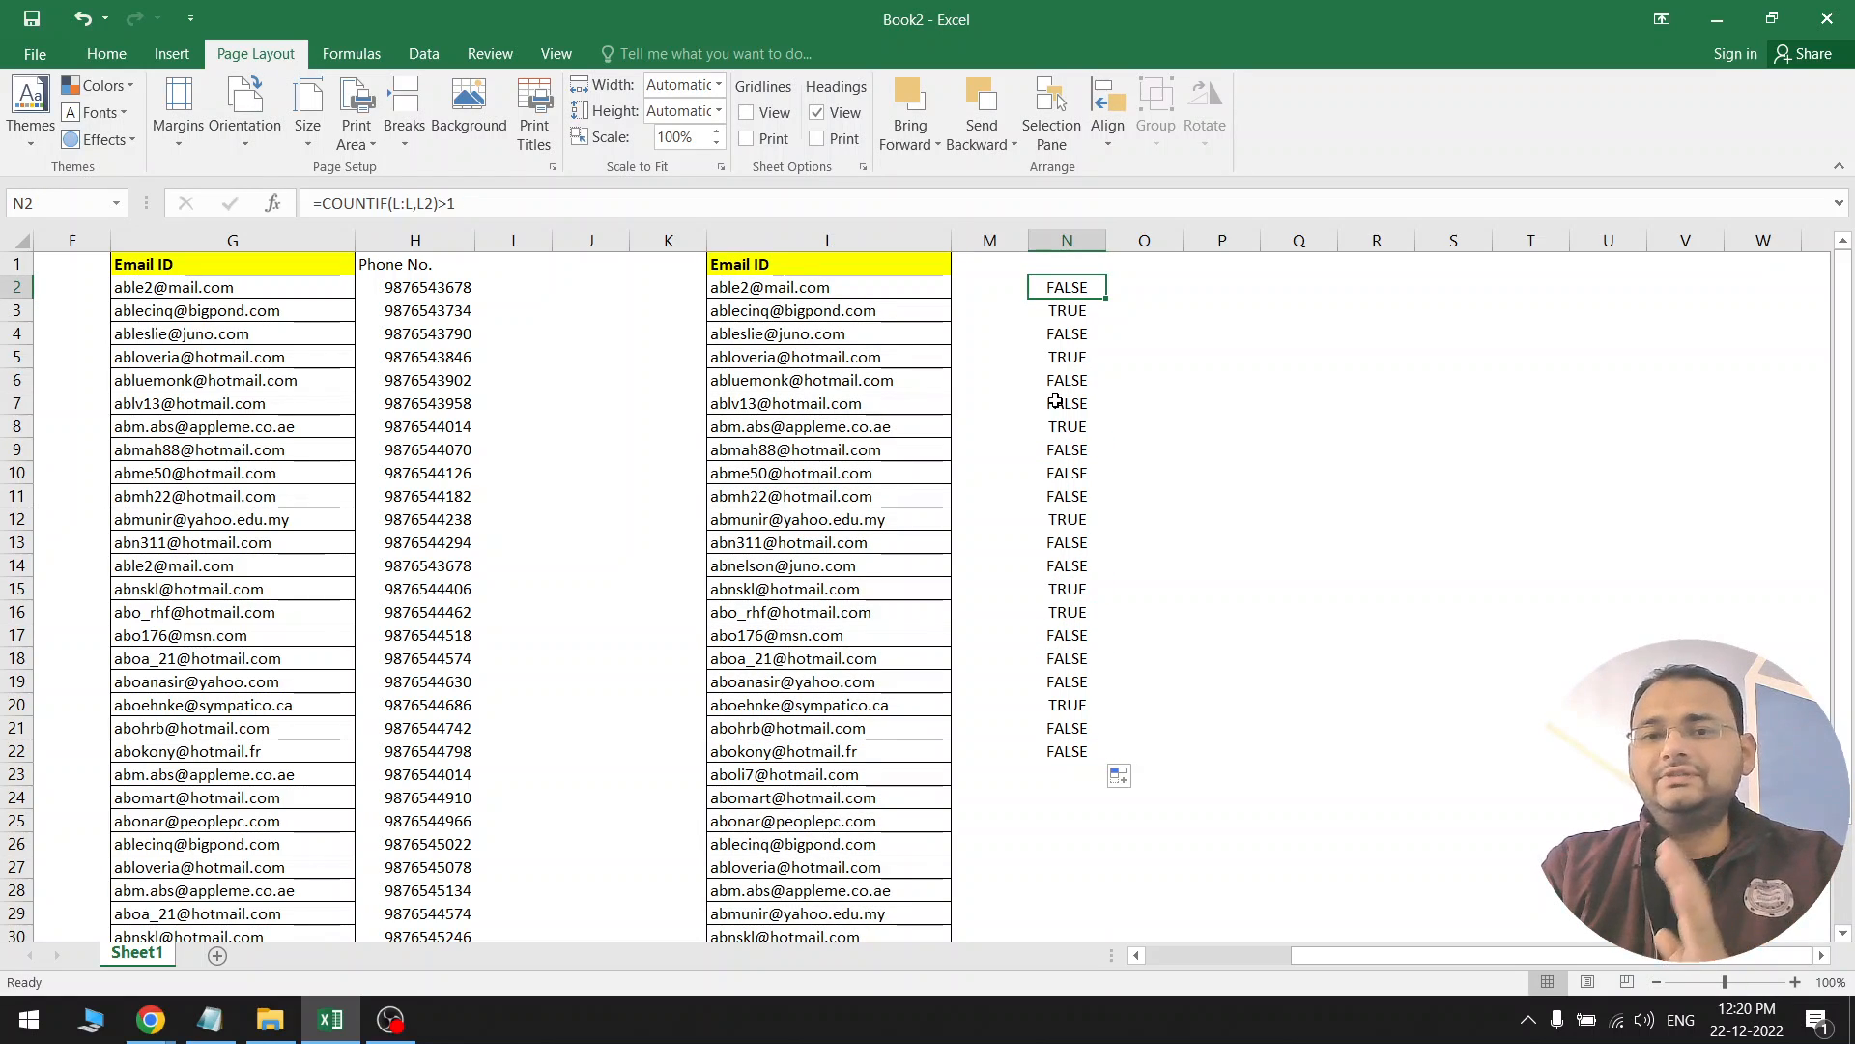
left_click(1058, 452)
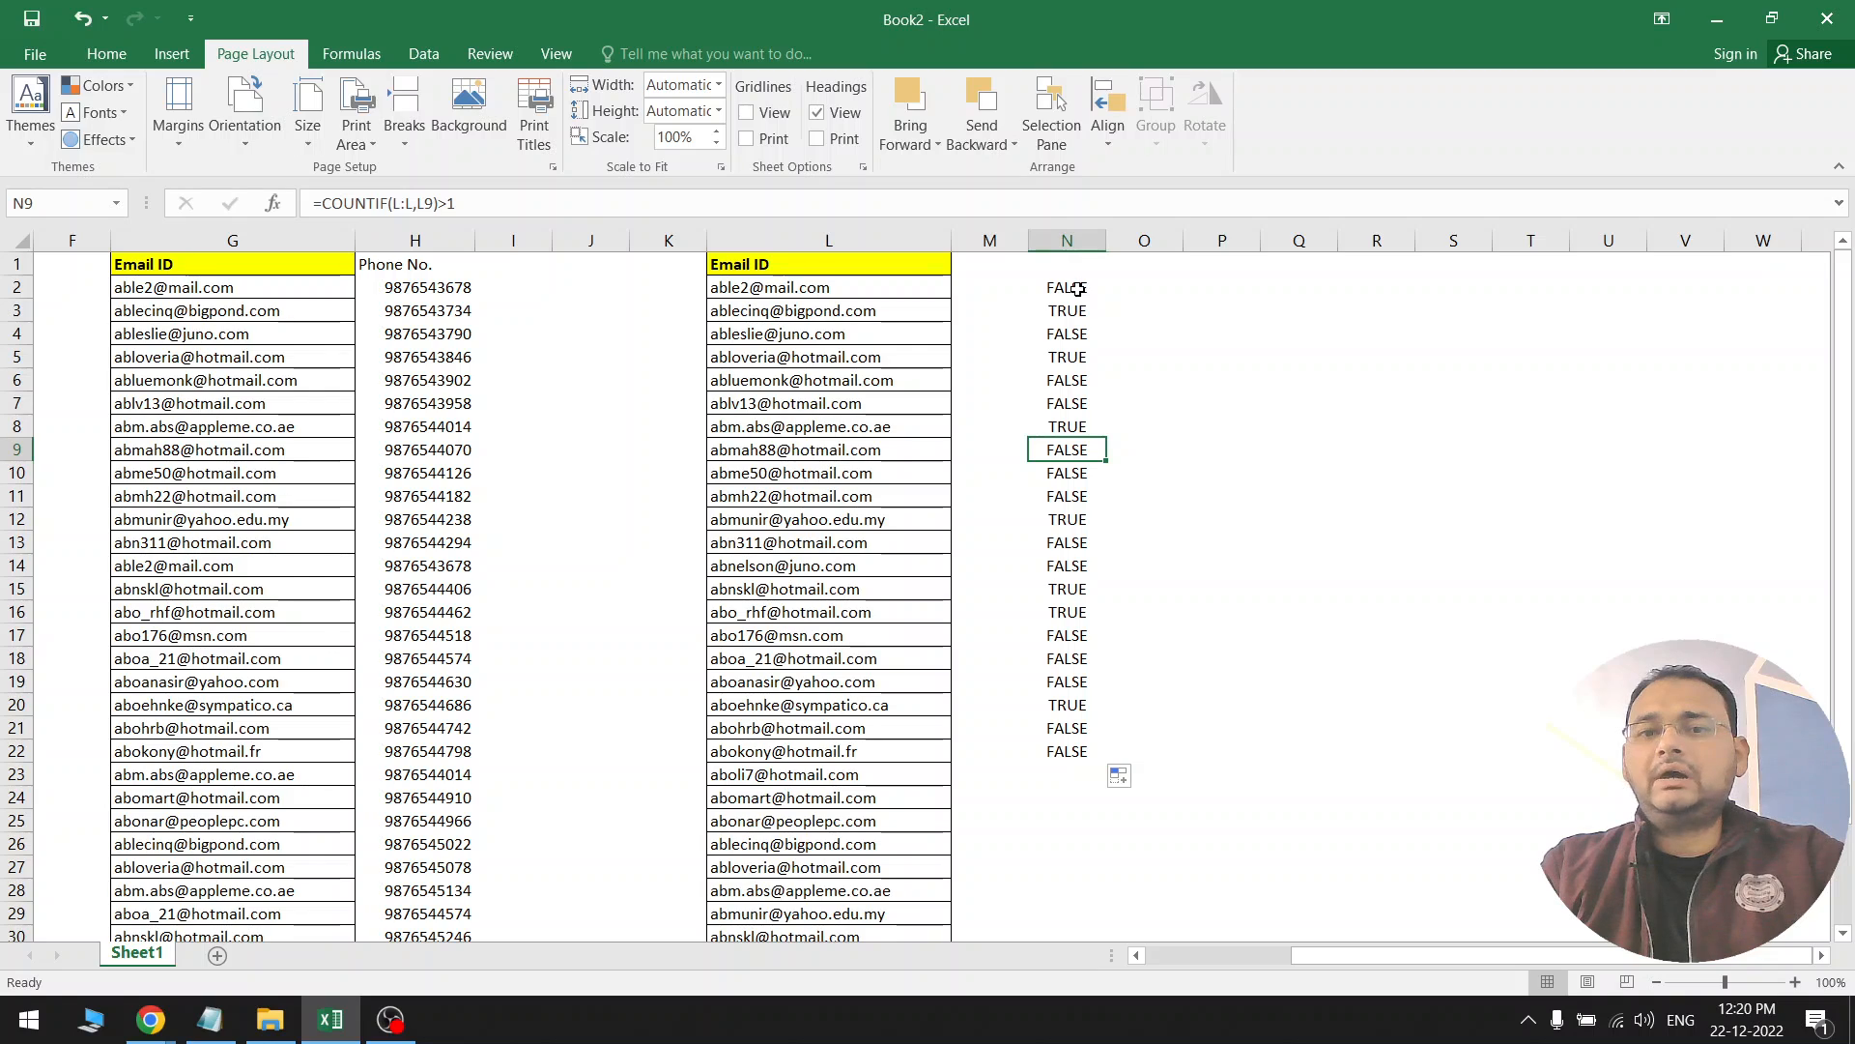
left_click(1080, 286)
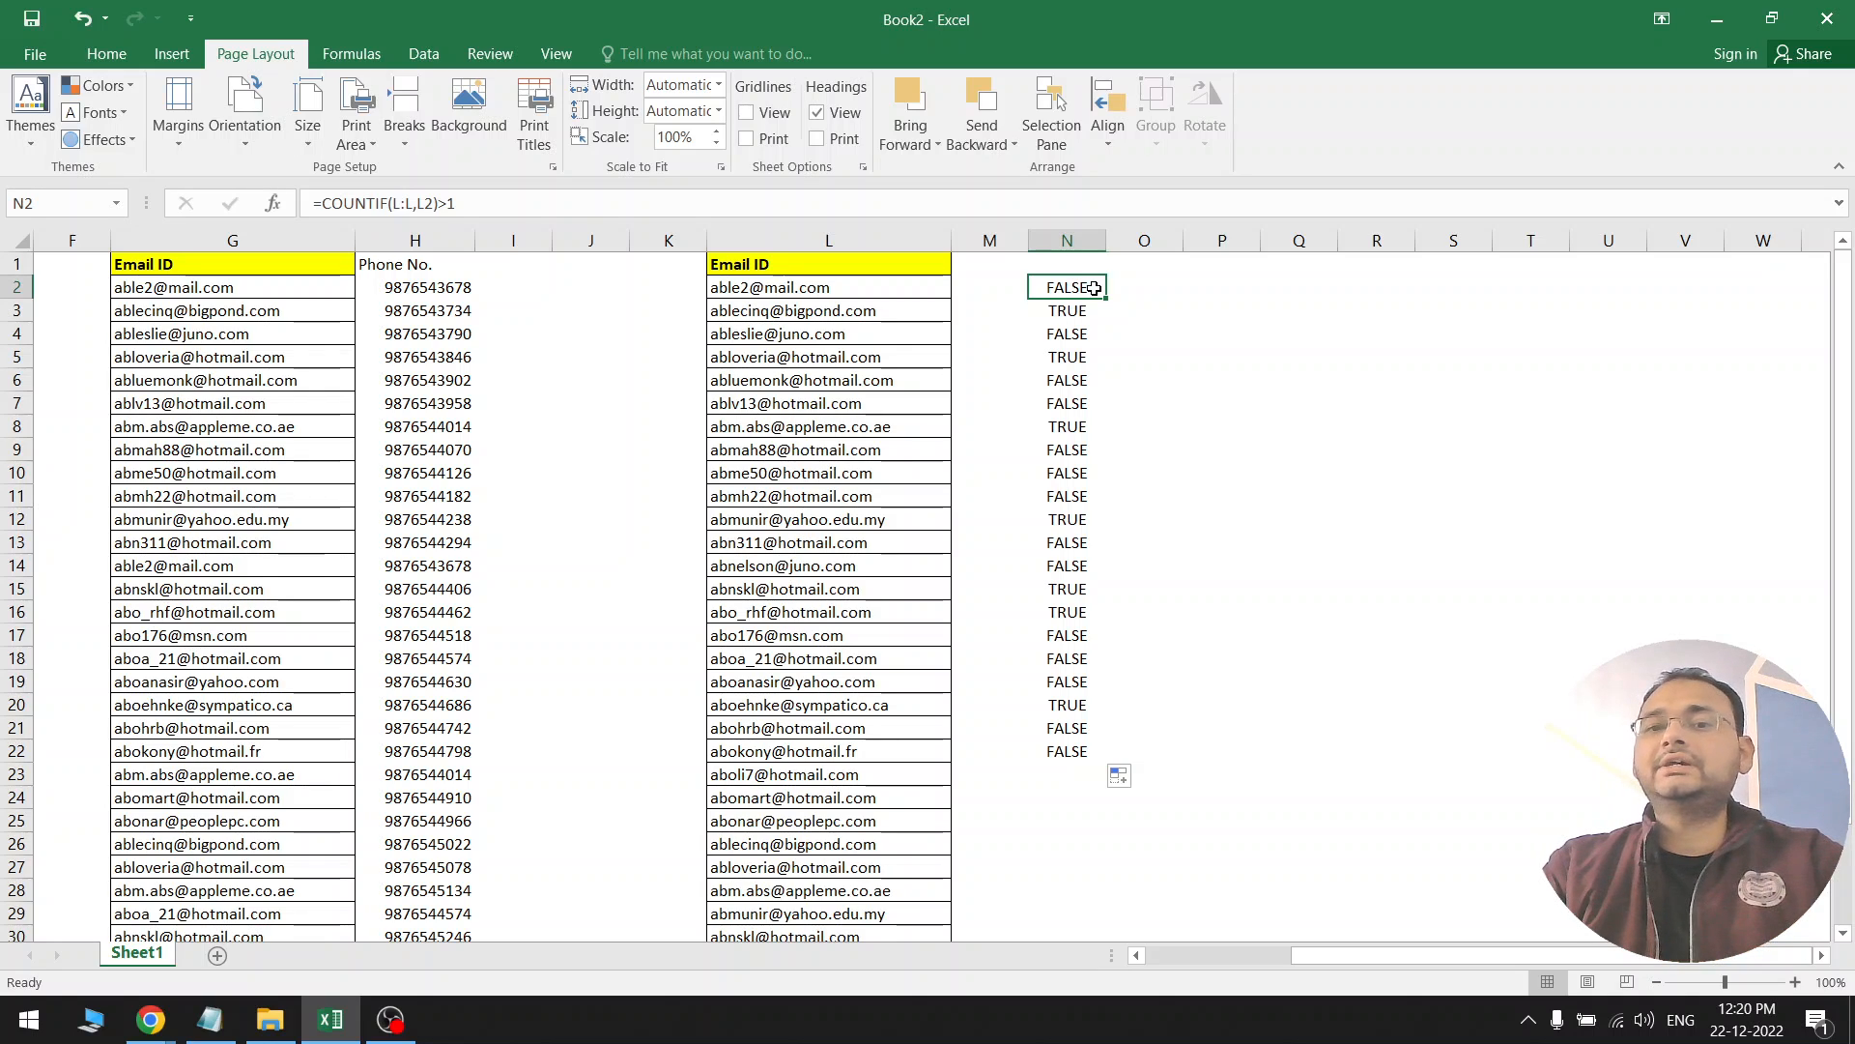
Begin wrapping N2's COUNTIF test in IF( and remove the stray trailing equals sign
double_click(1094, 288)
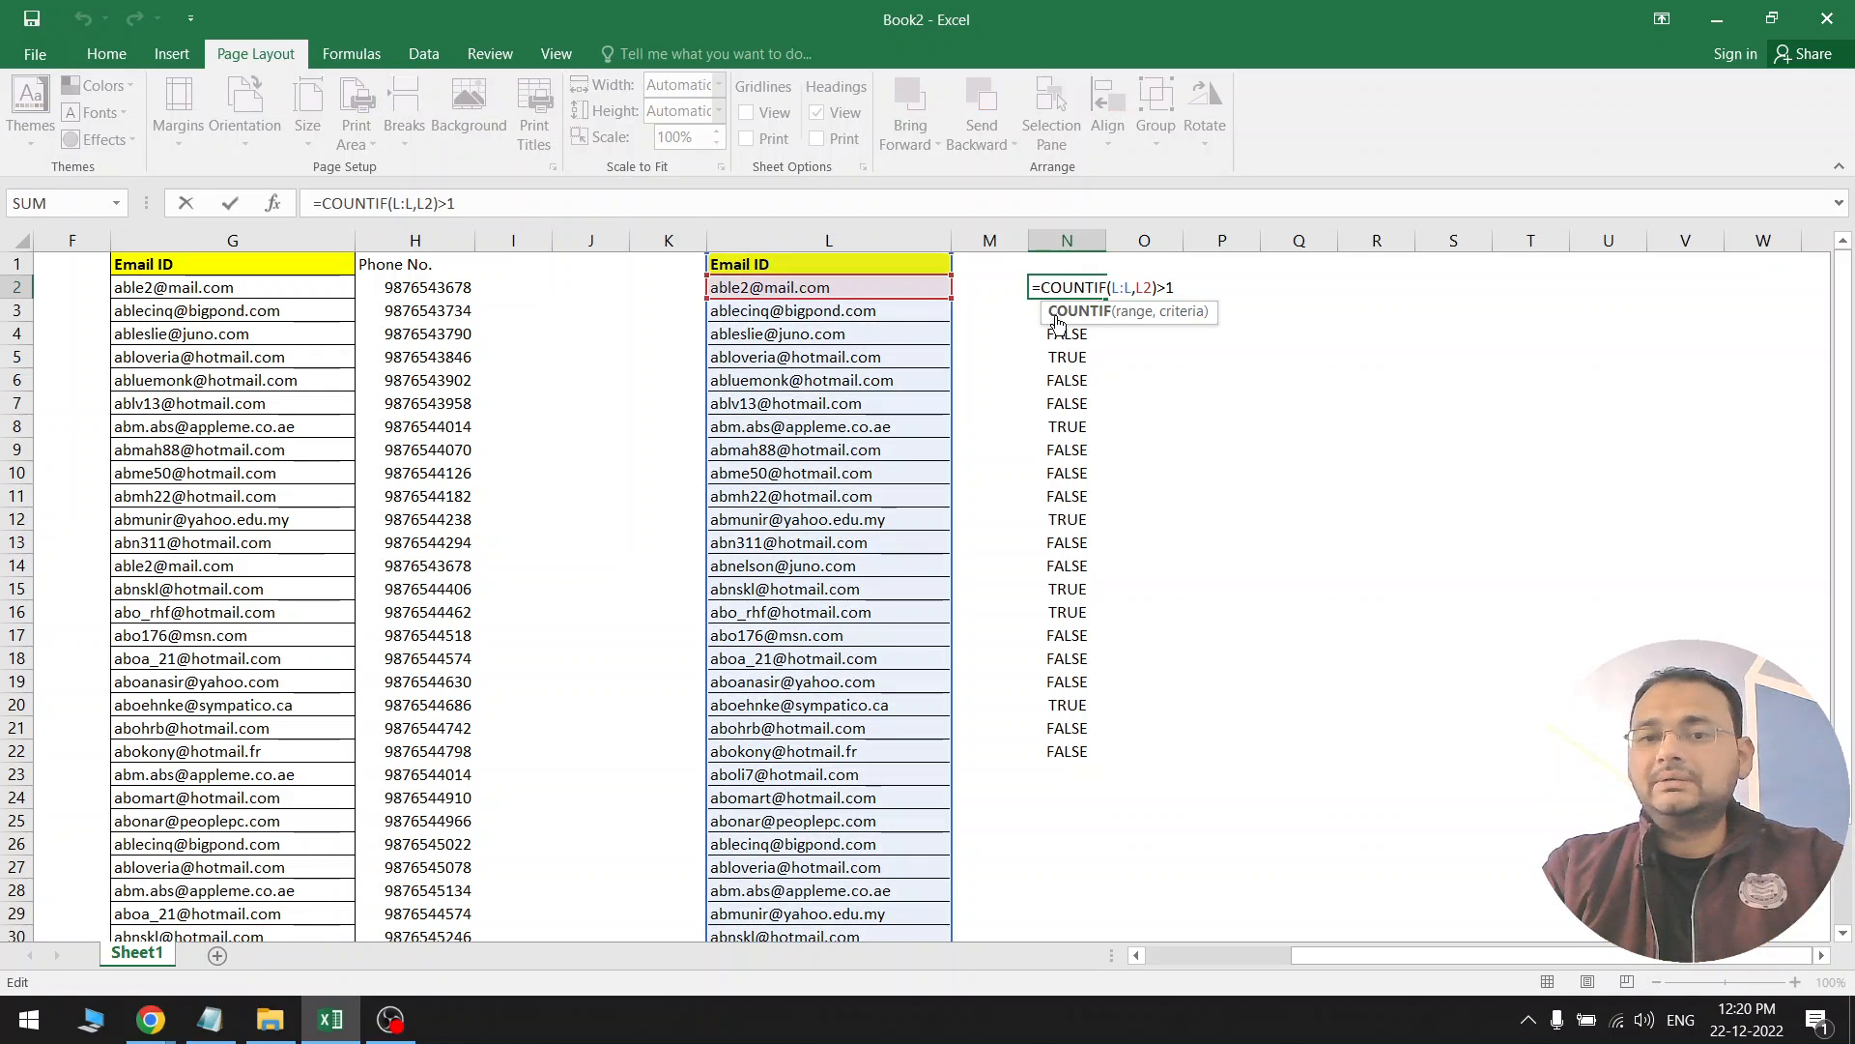
left_click(1043, 293)
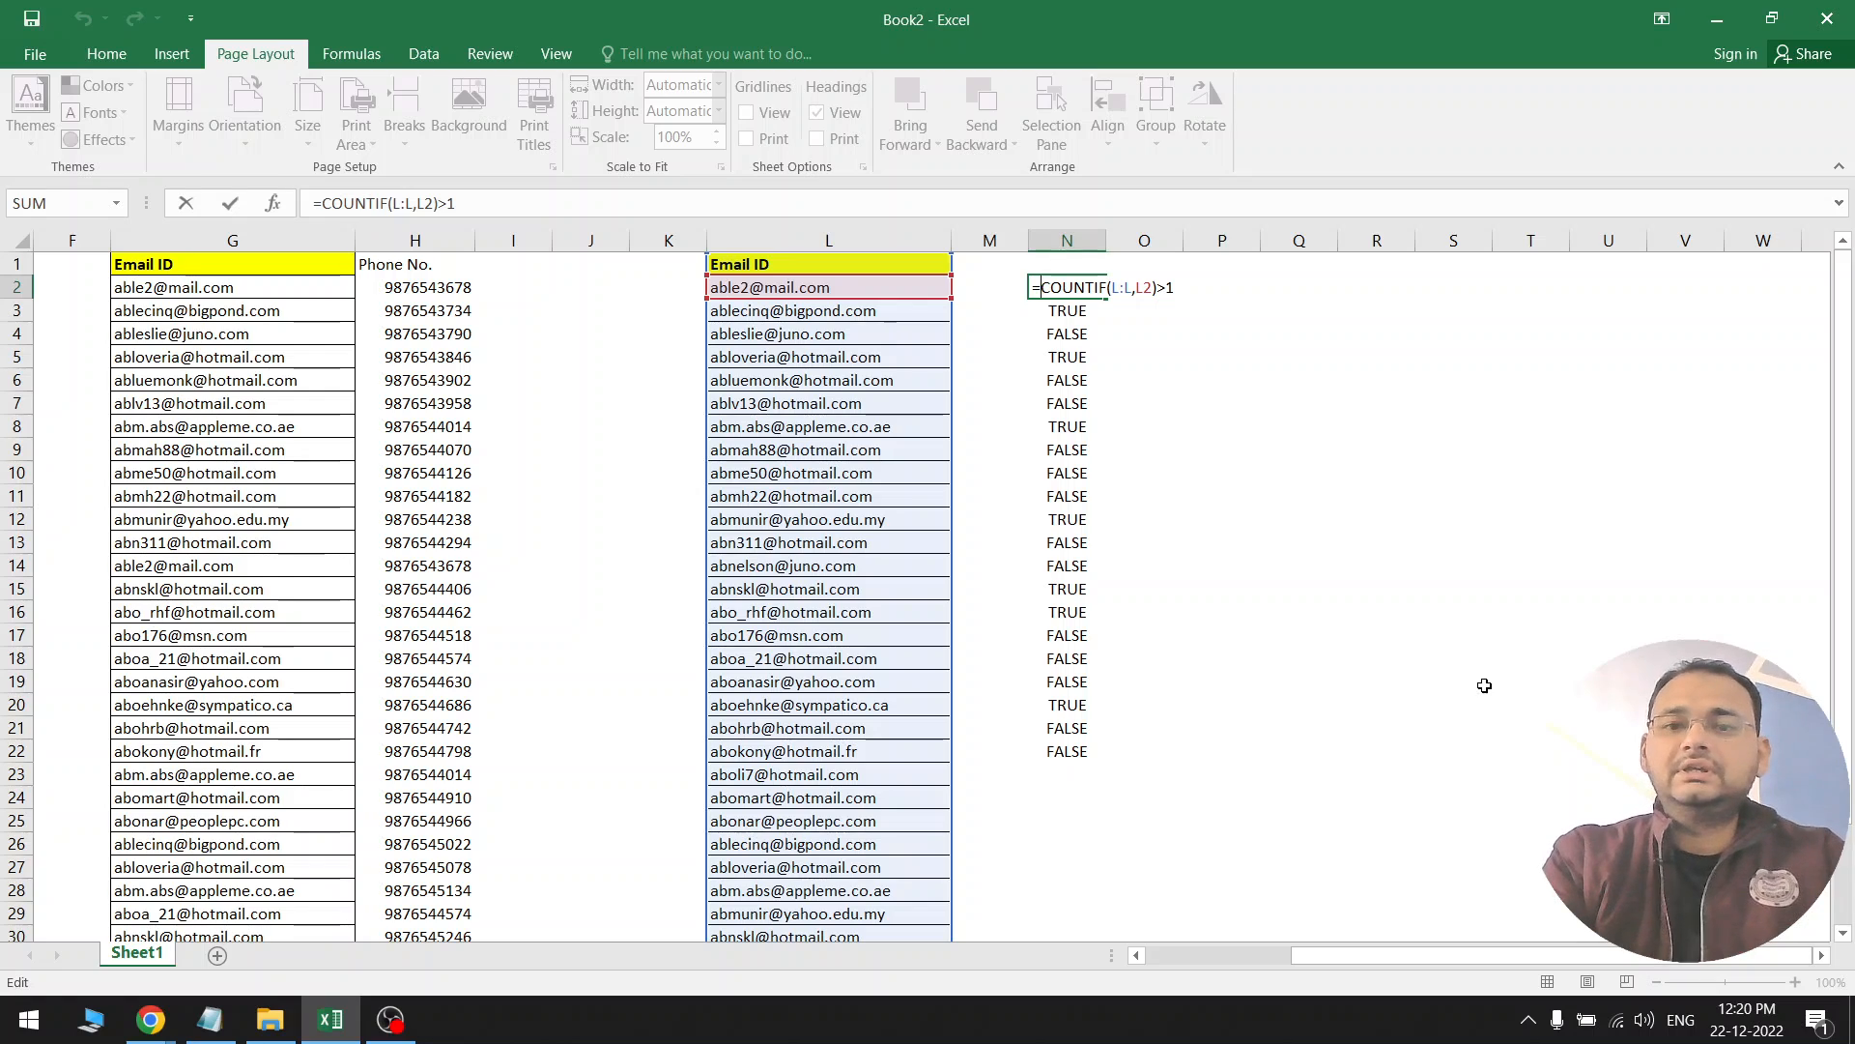
type("IF(")
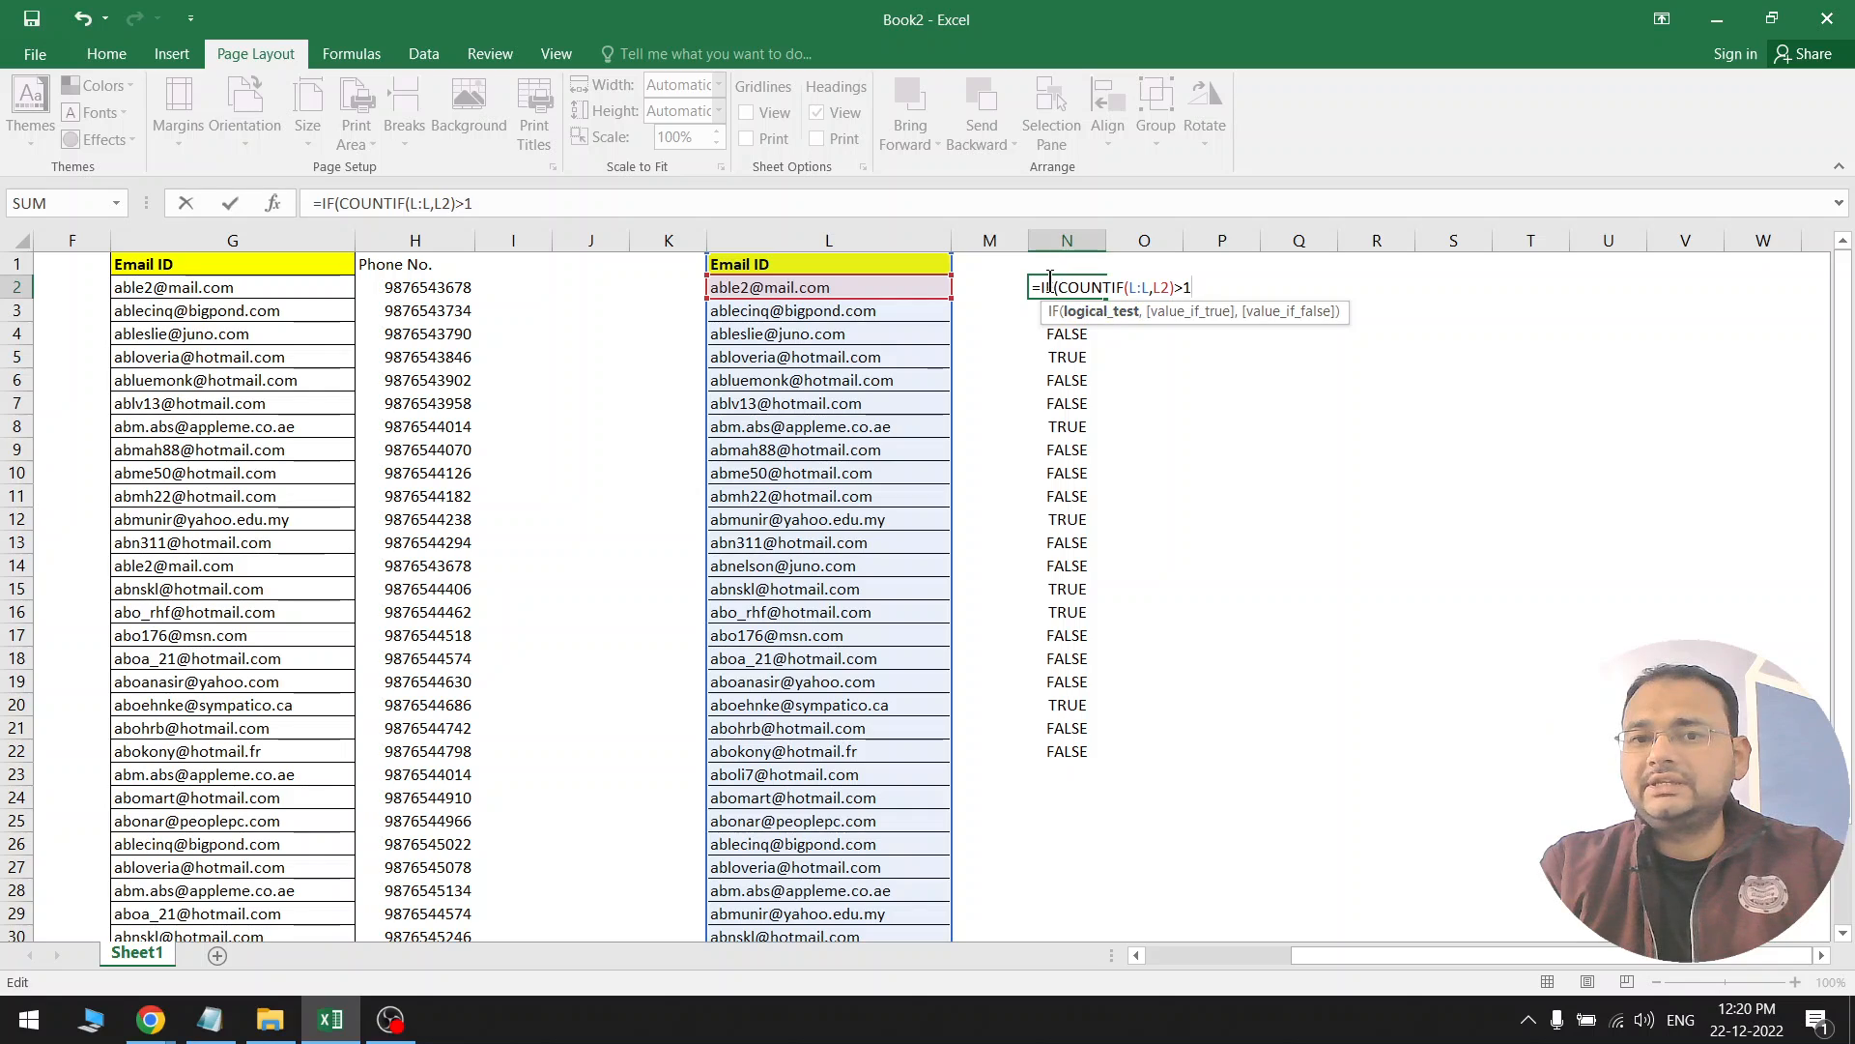
left_click_drag(1062, 284, 1202, 287)
left_click(1202, 287)
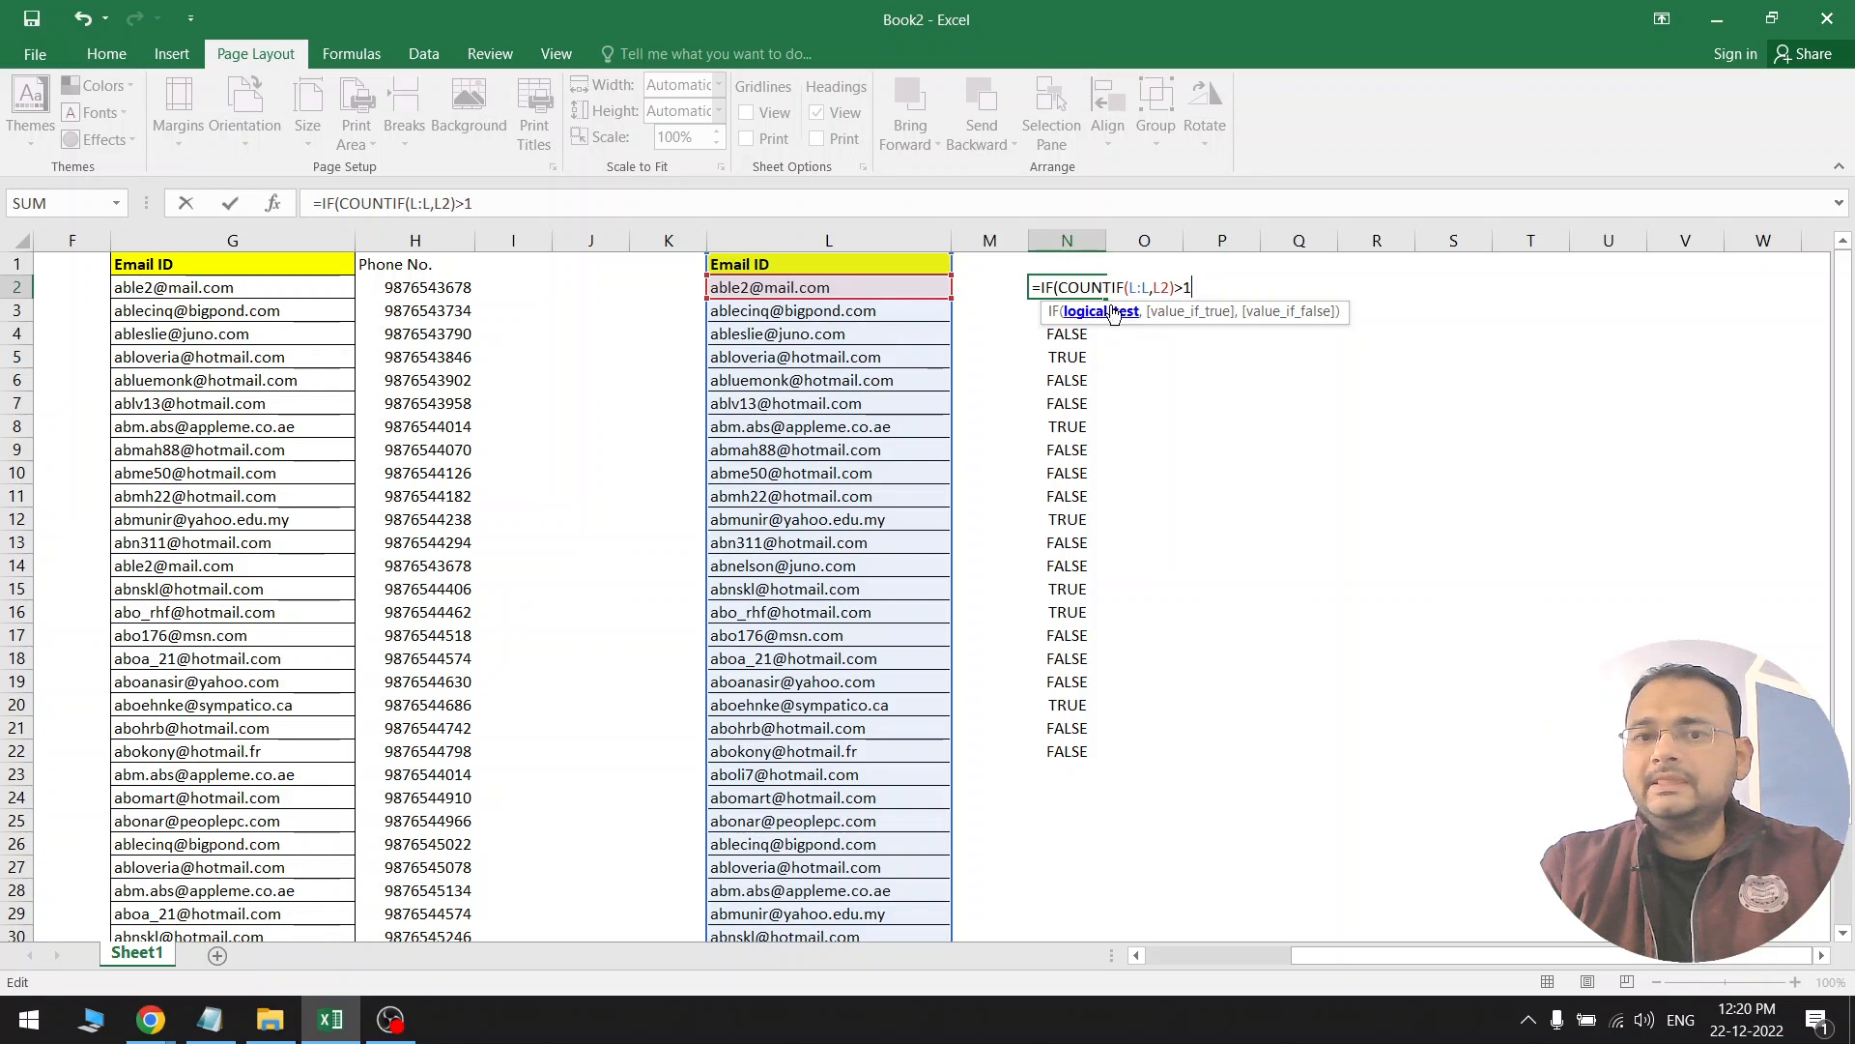
left_click_drag(1056, 289, 1235, 288)
left_click(1204, 287)
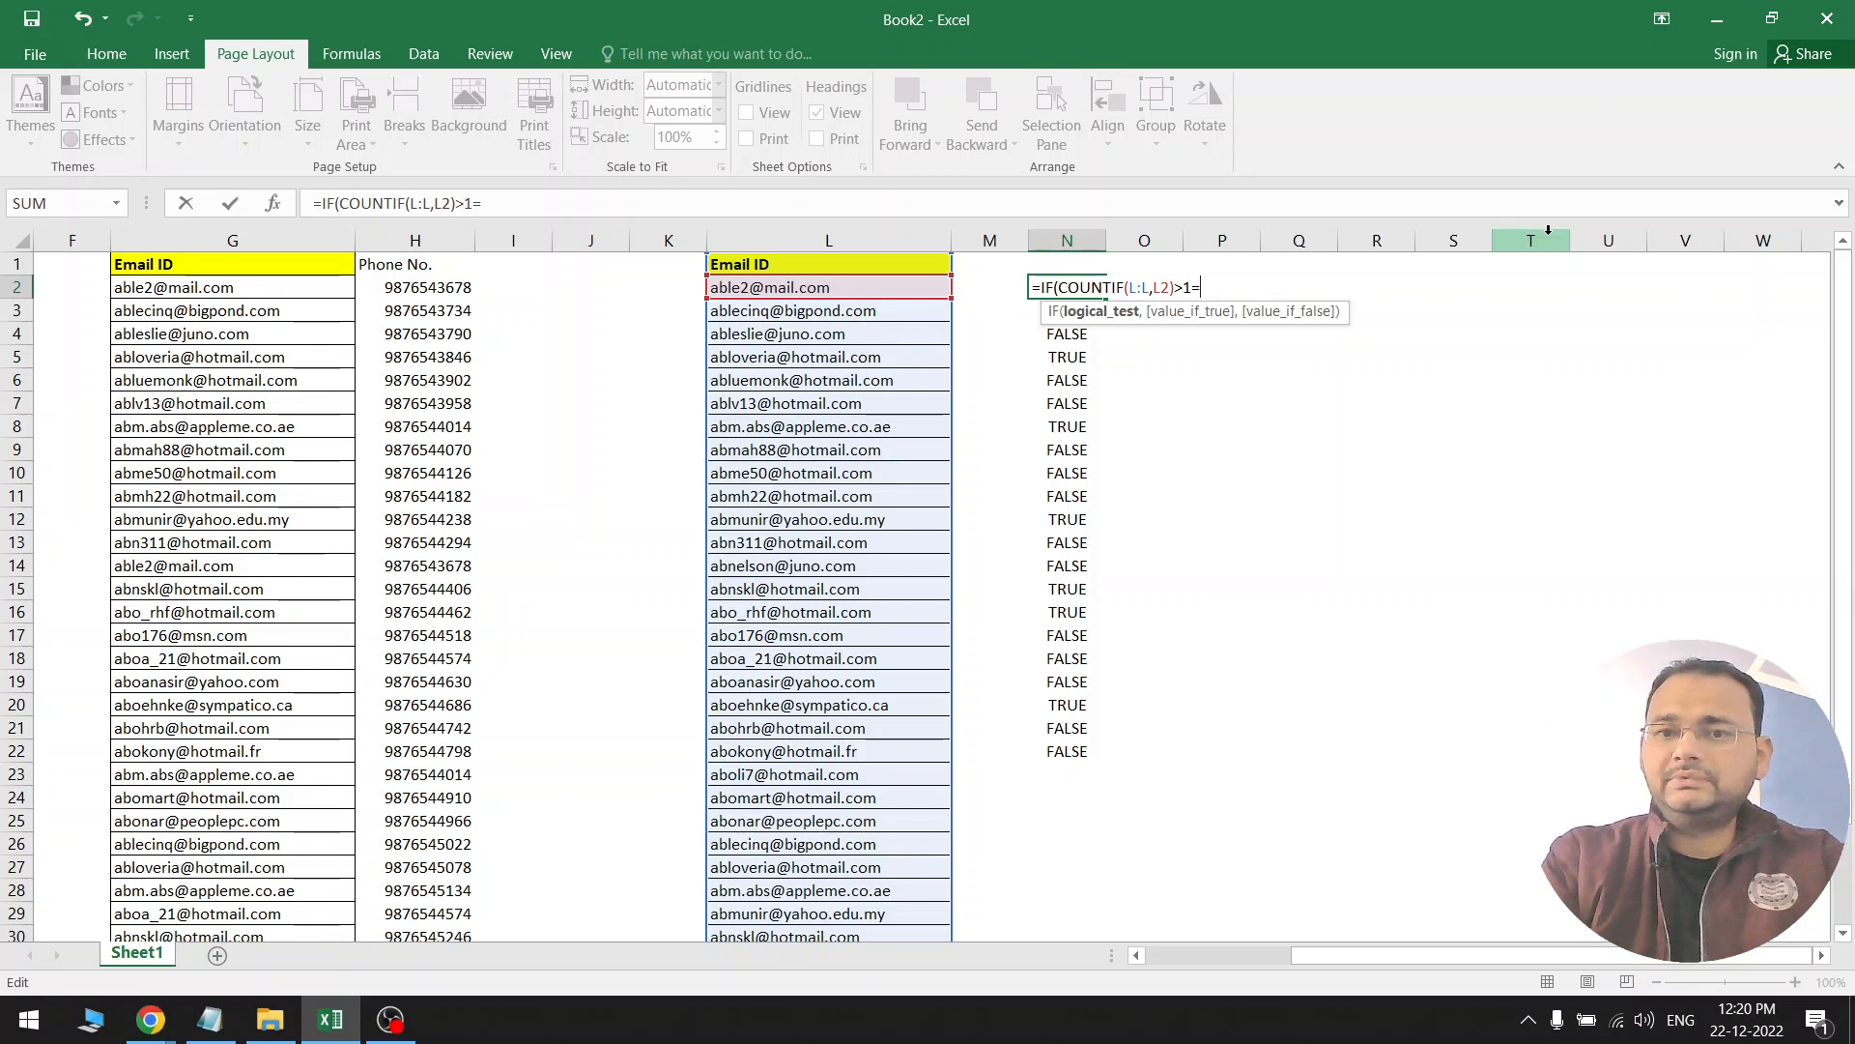
key("BackSpace")
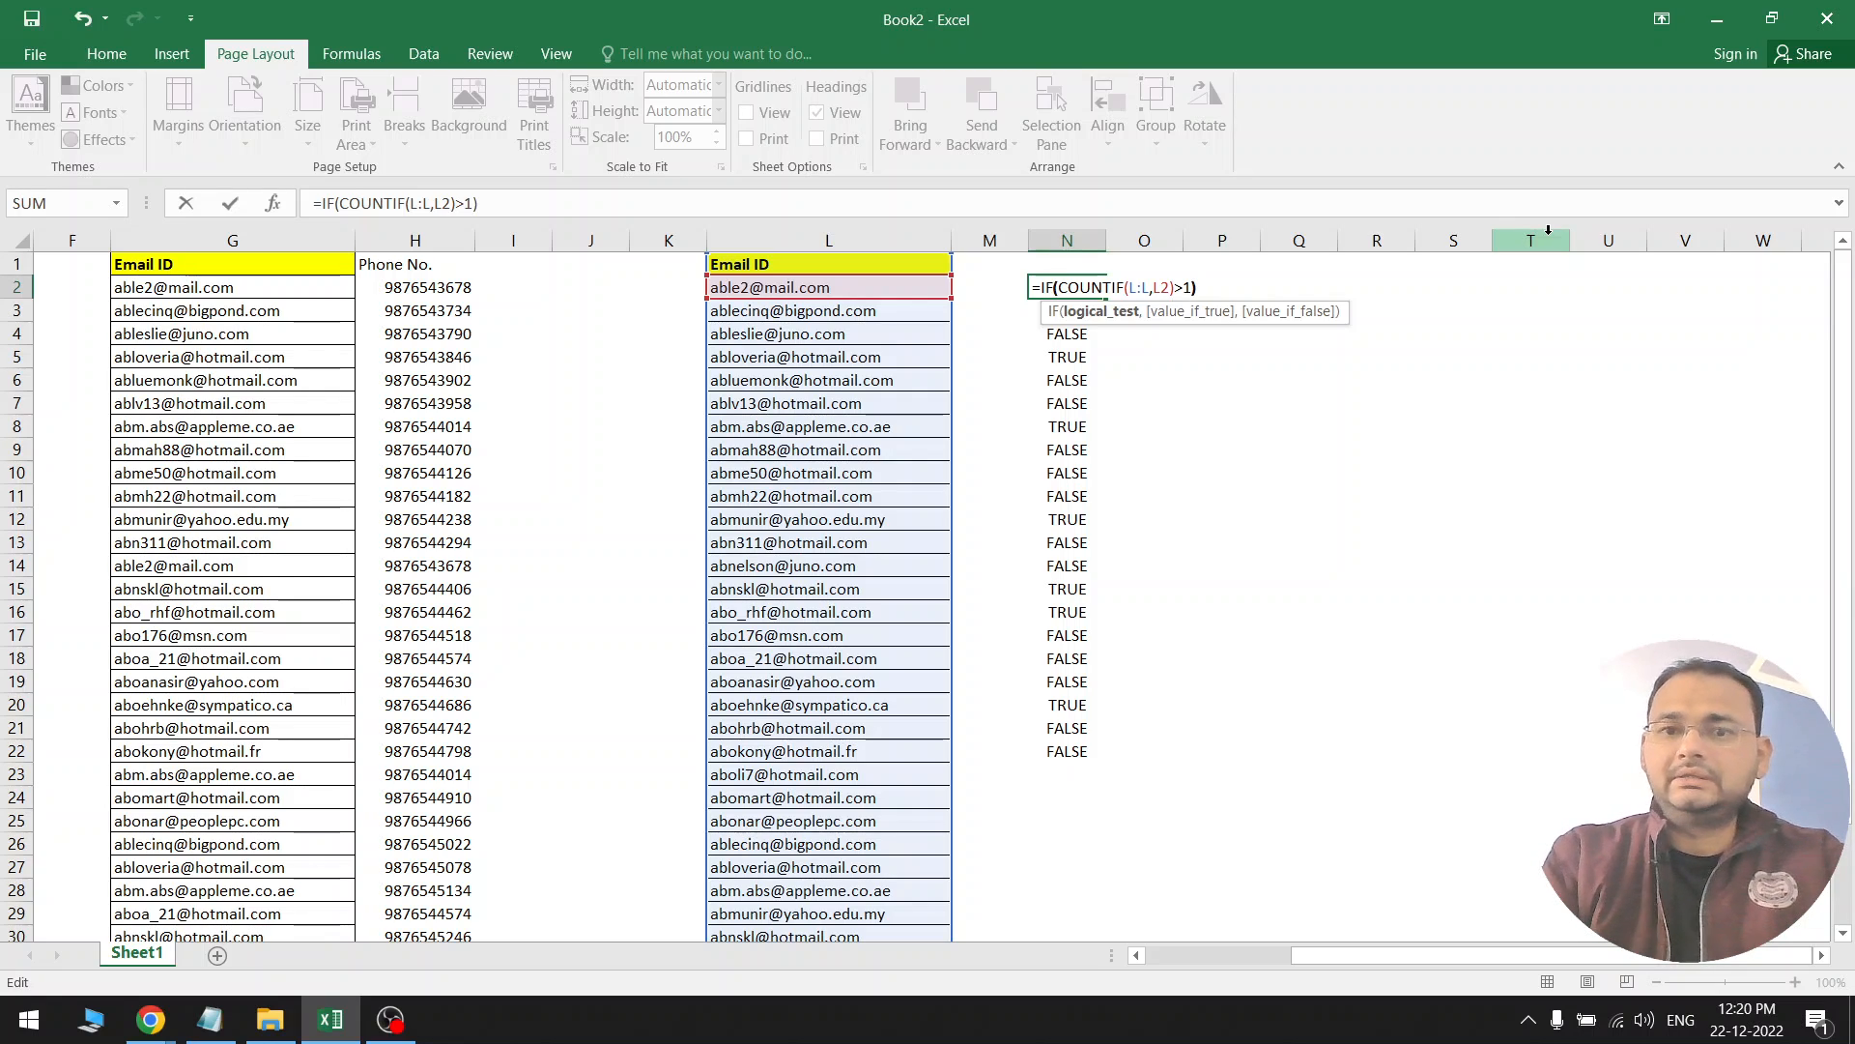
Finish N2 as =IF((COUNTIF(L:L,L2)>1)=TRUE,"DUPLICATE","") and commit it
left_click(1061, 287)
type("(")
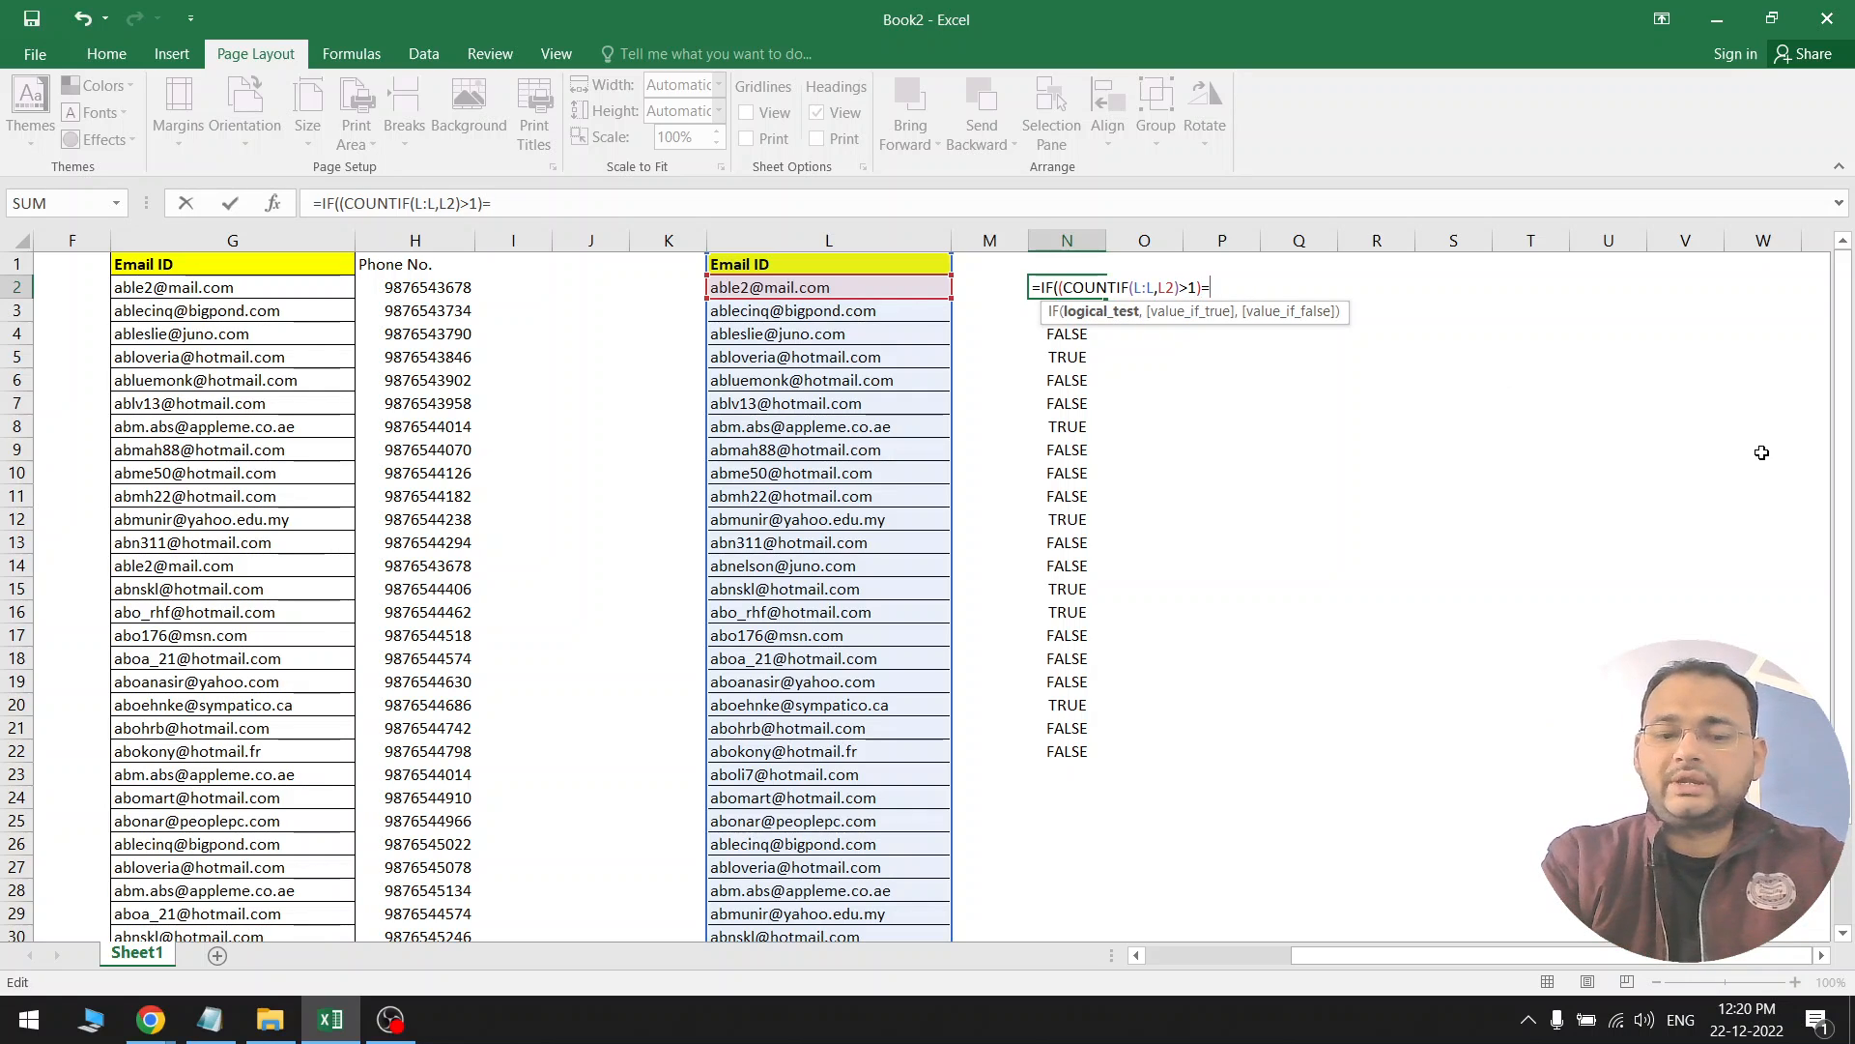
type("TRUE")
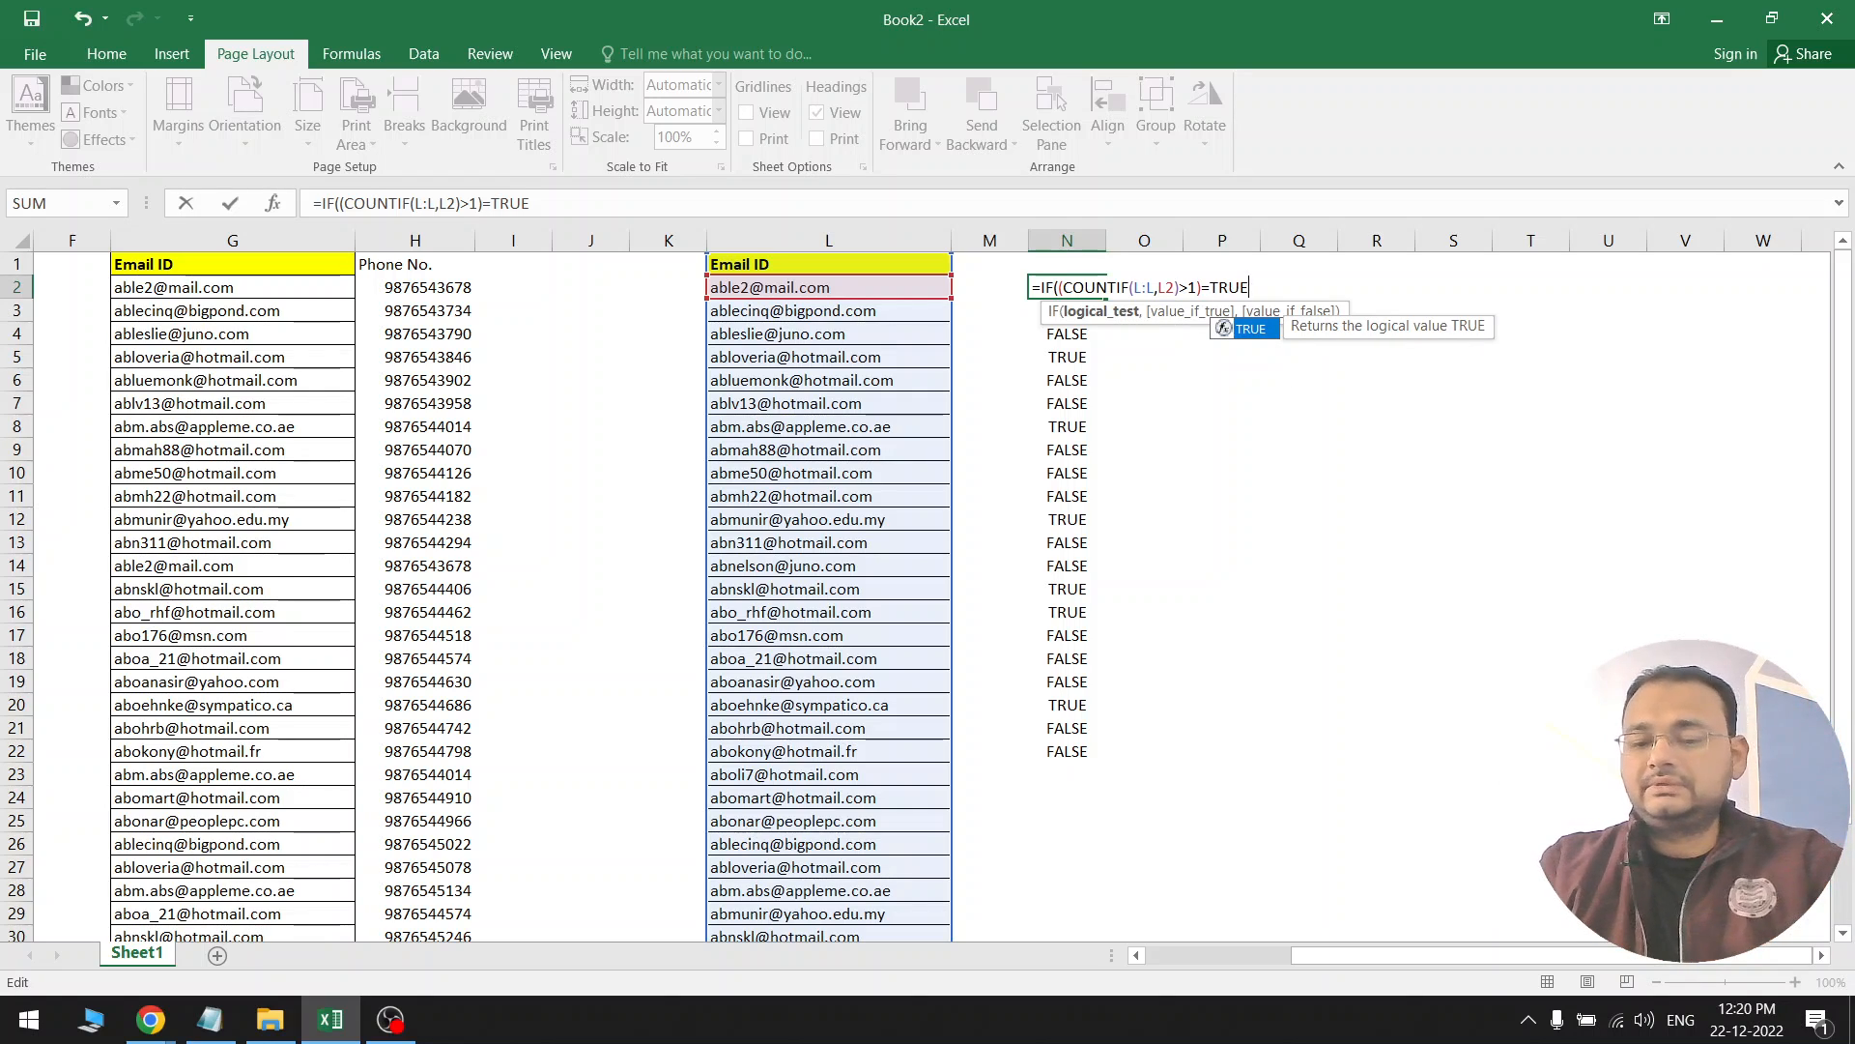
type(",")
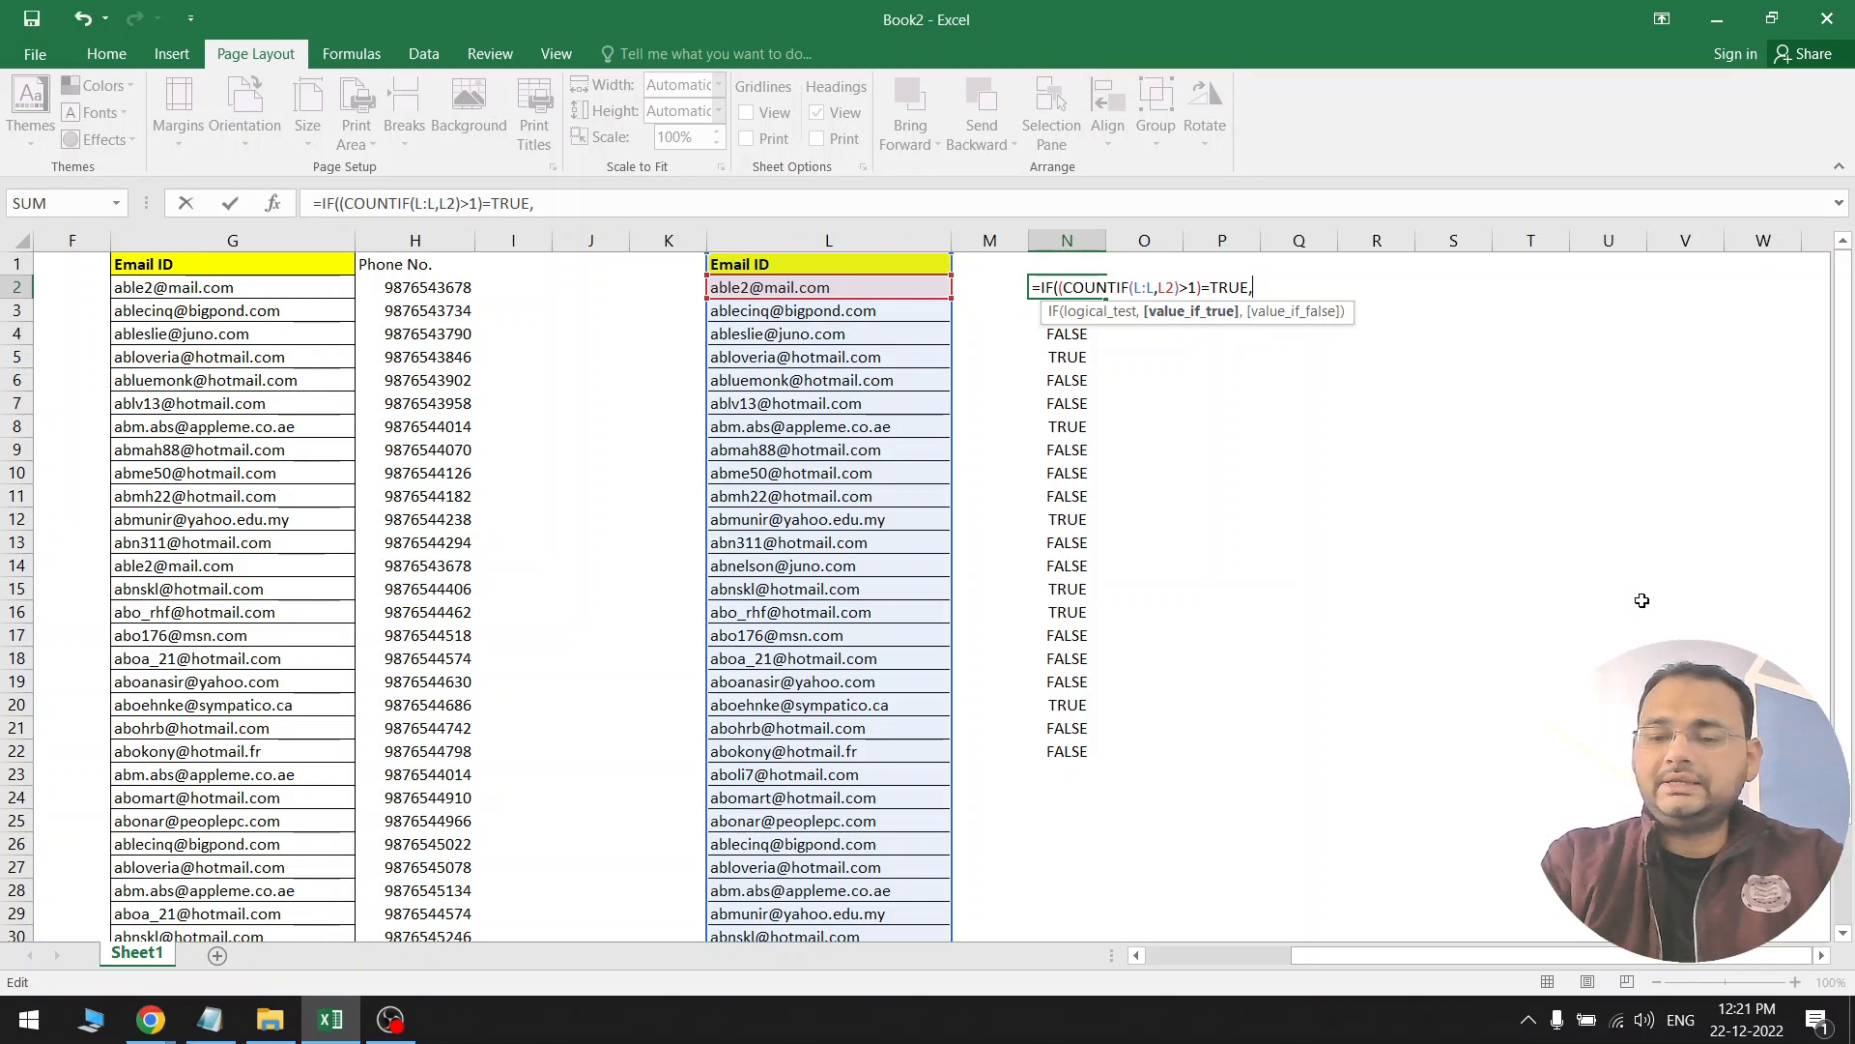
type("\"")
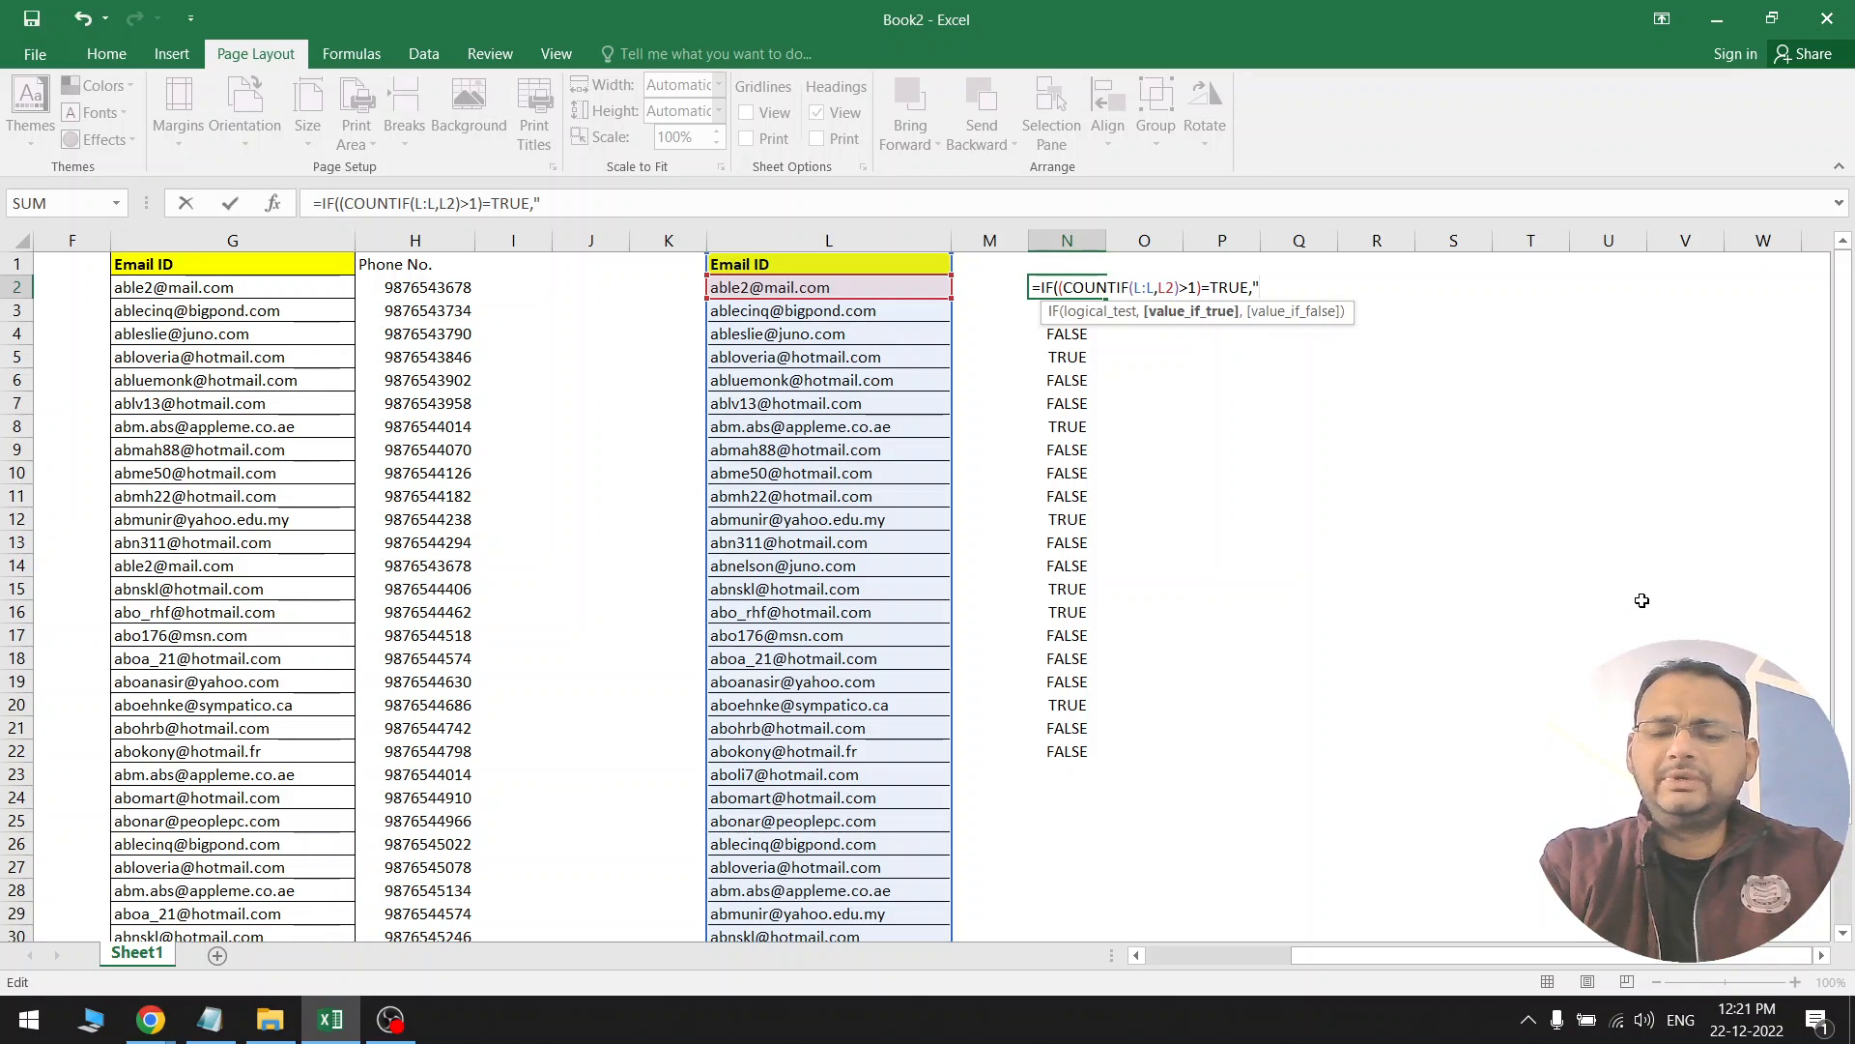
type("dUPLICATE")
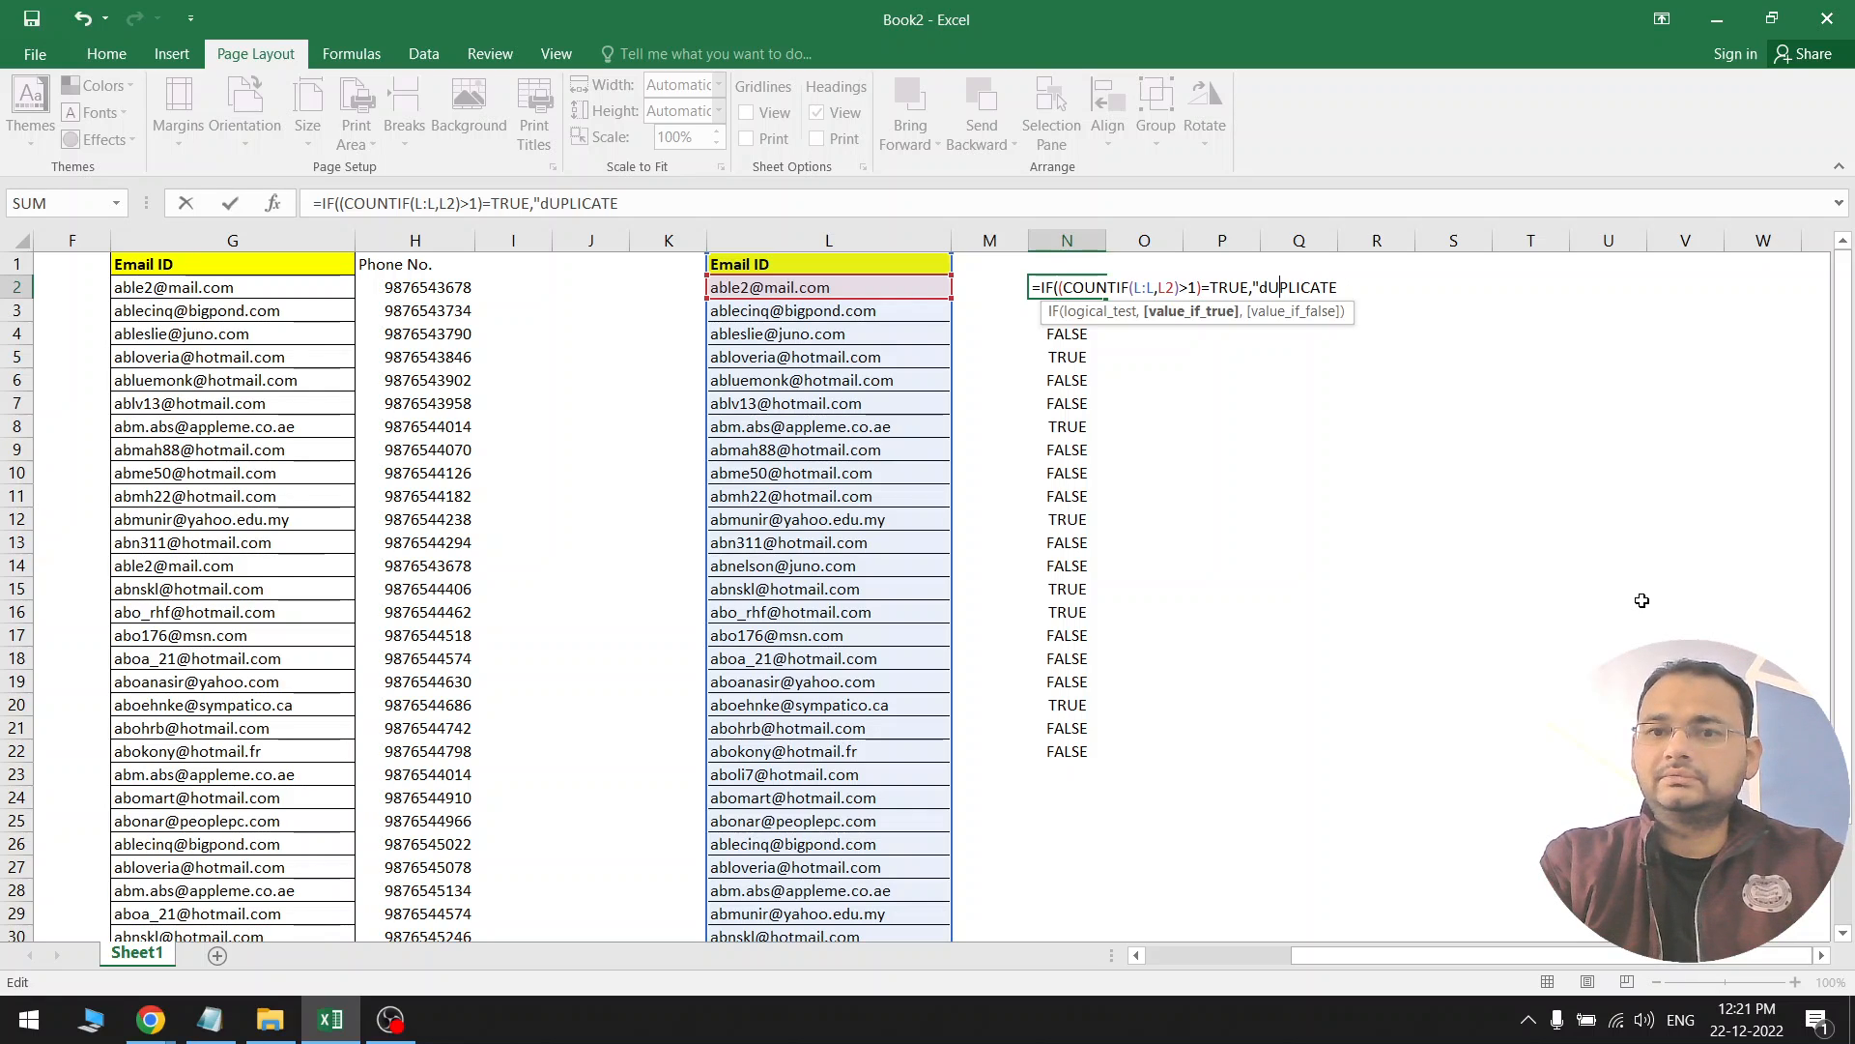
key("Left")
key("BackSpace")
type("D")
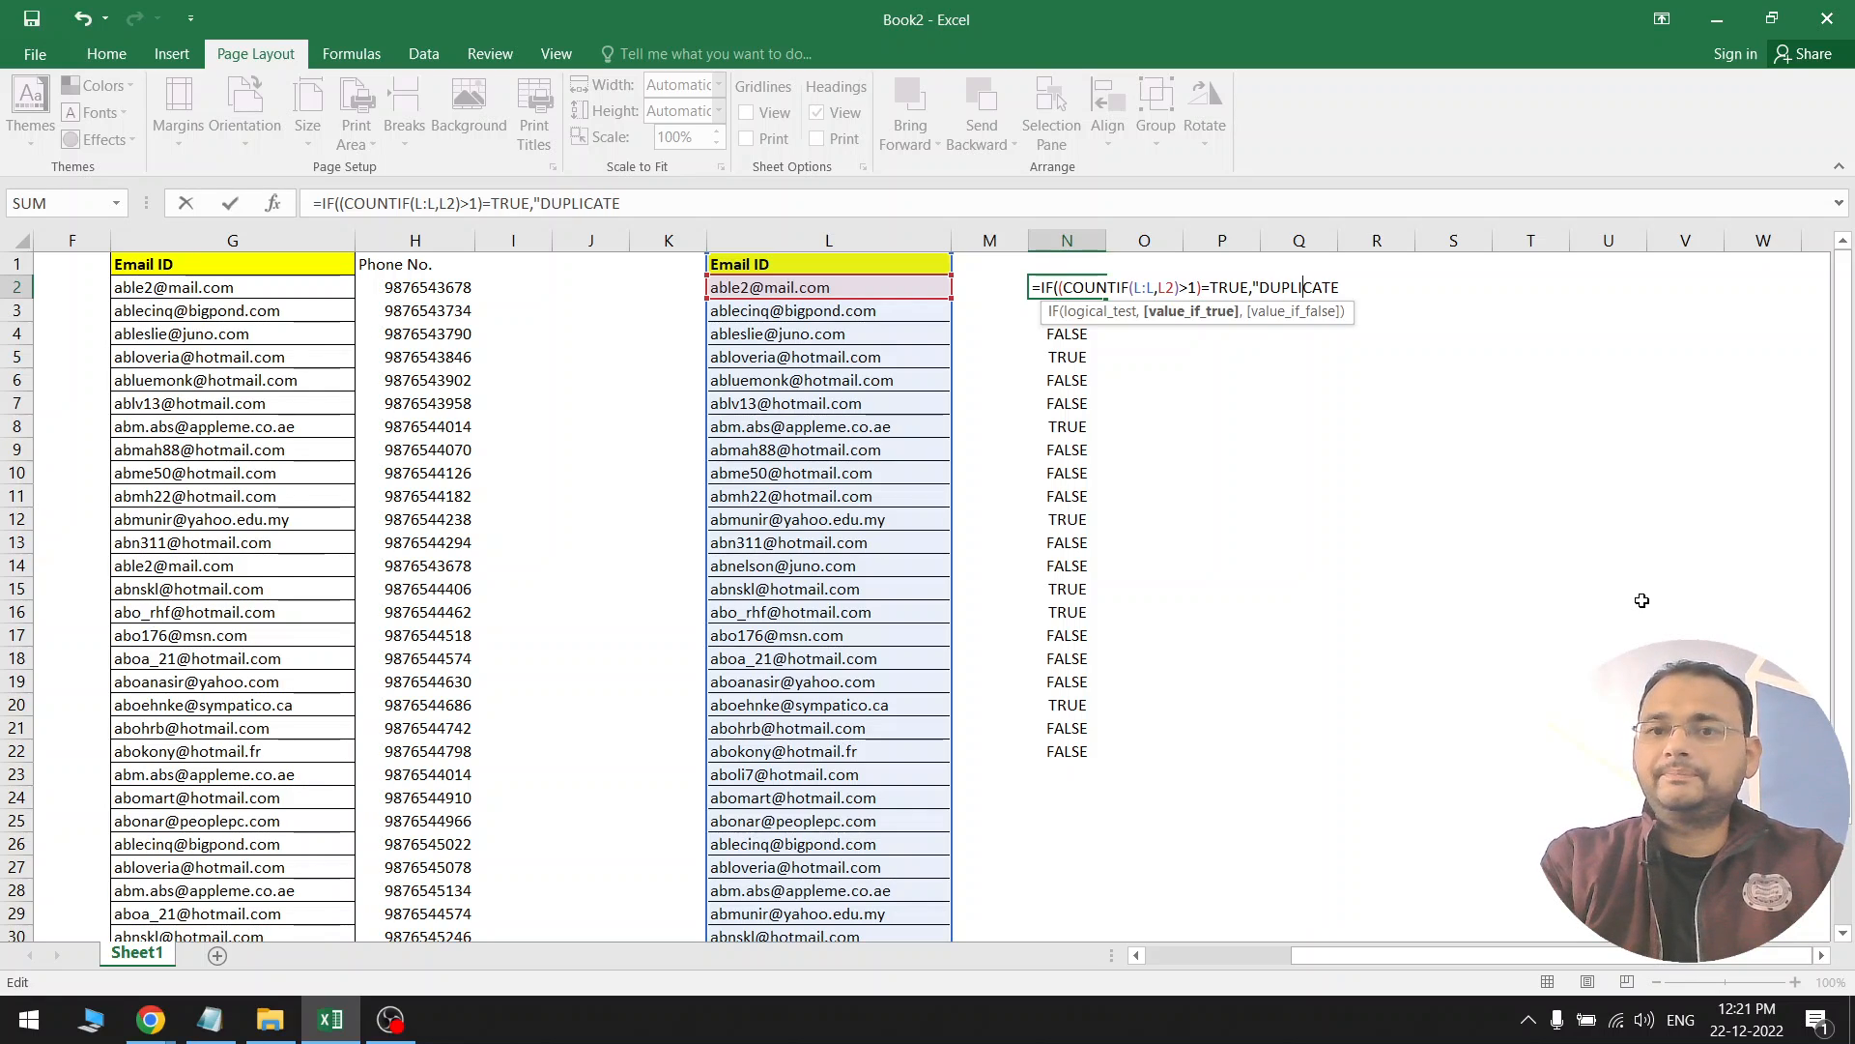
type("\",")
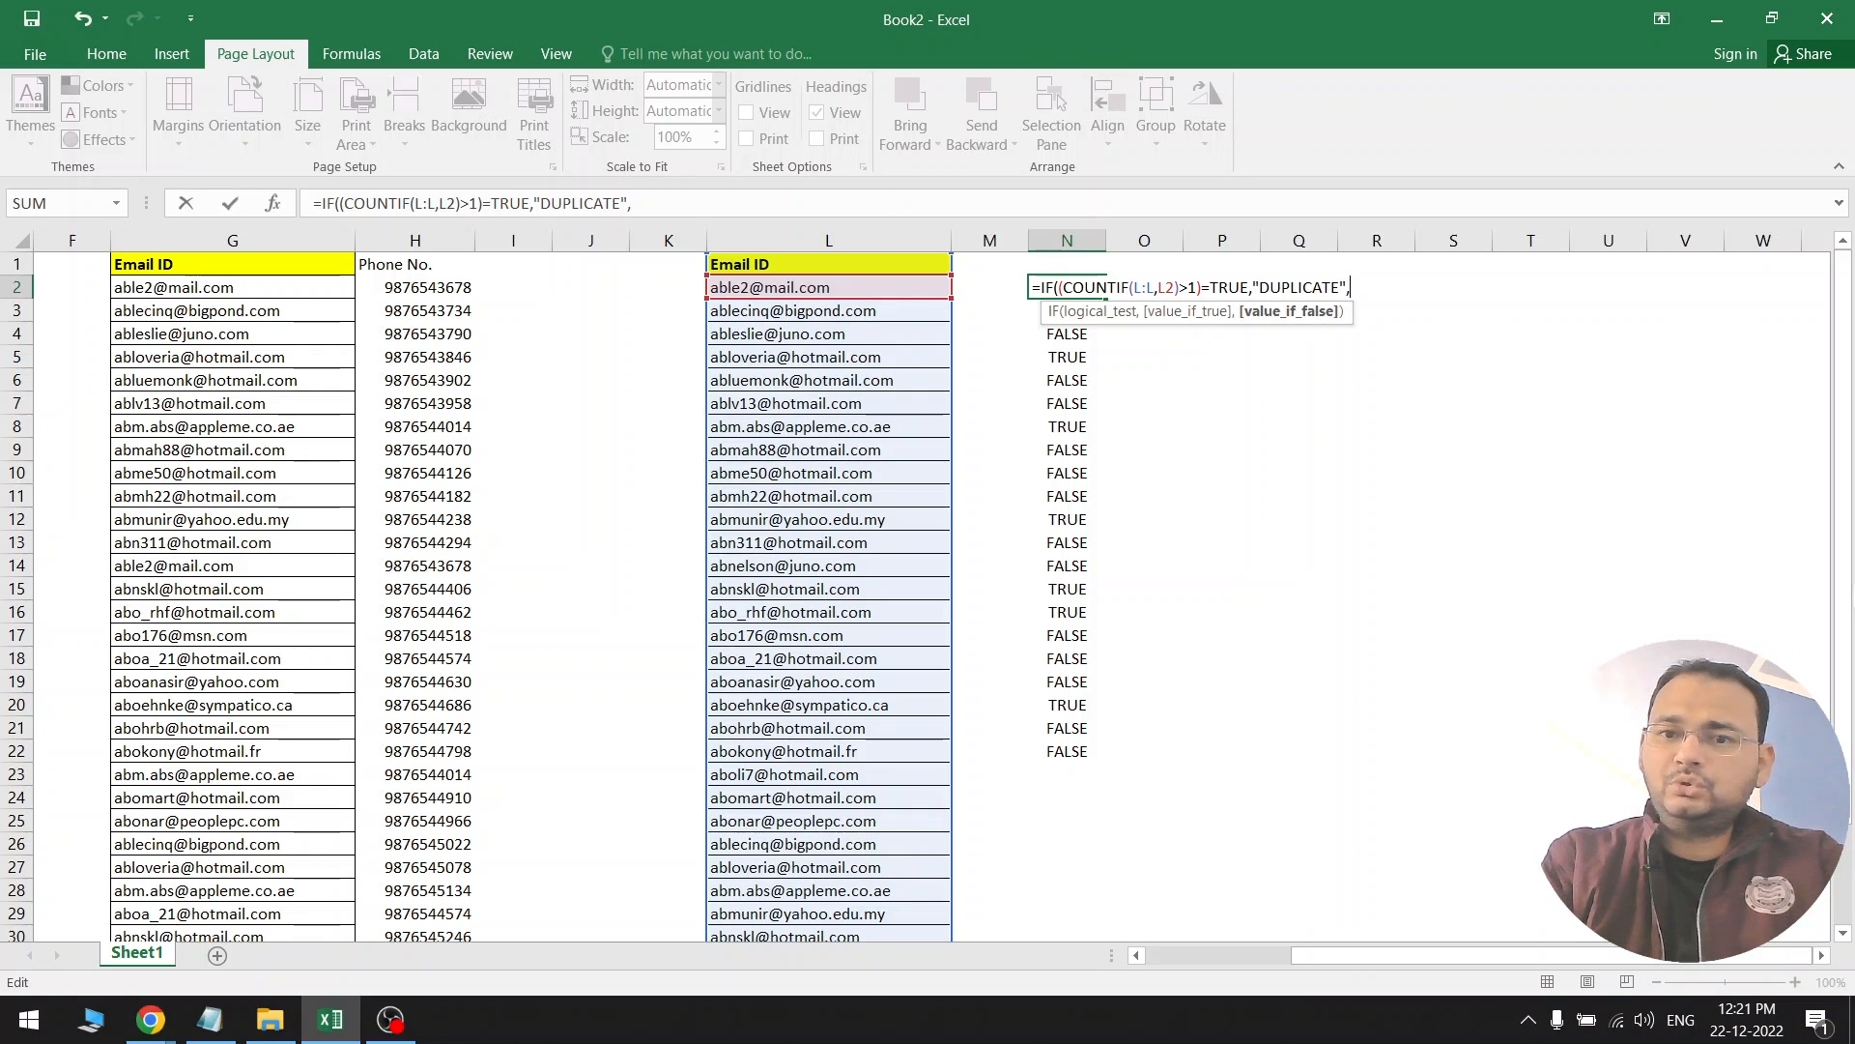
type("\"")
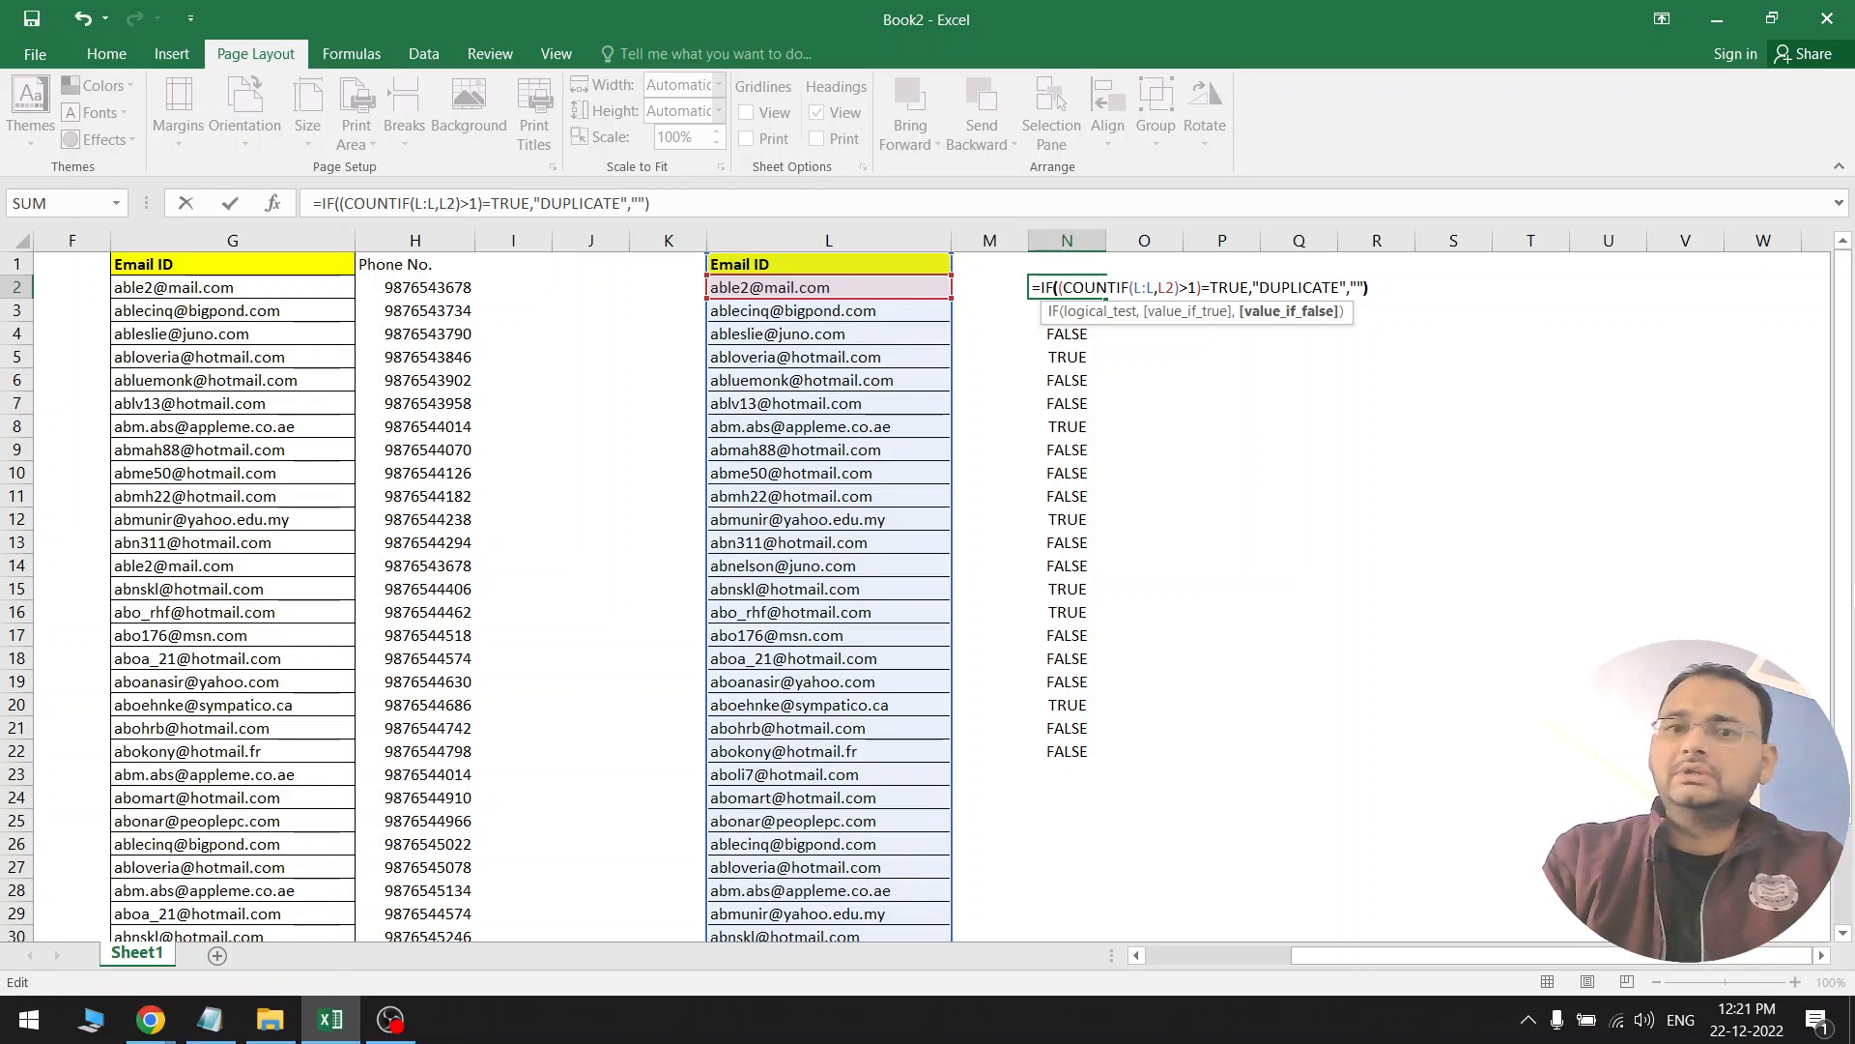
key("Return")
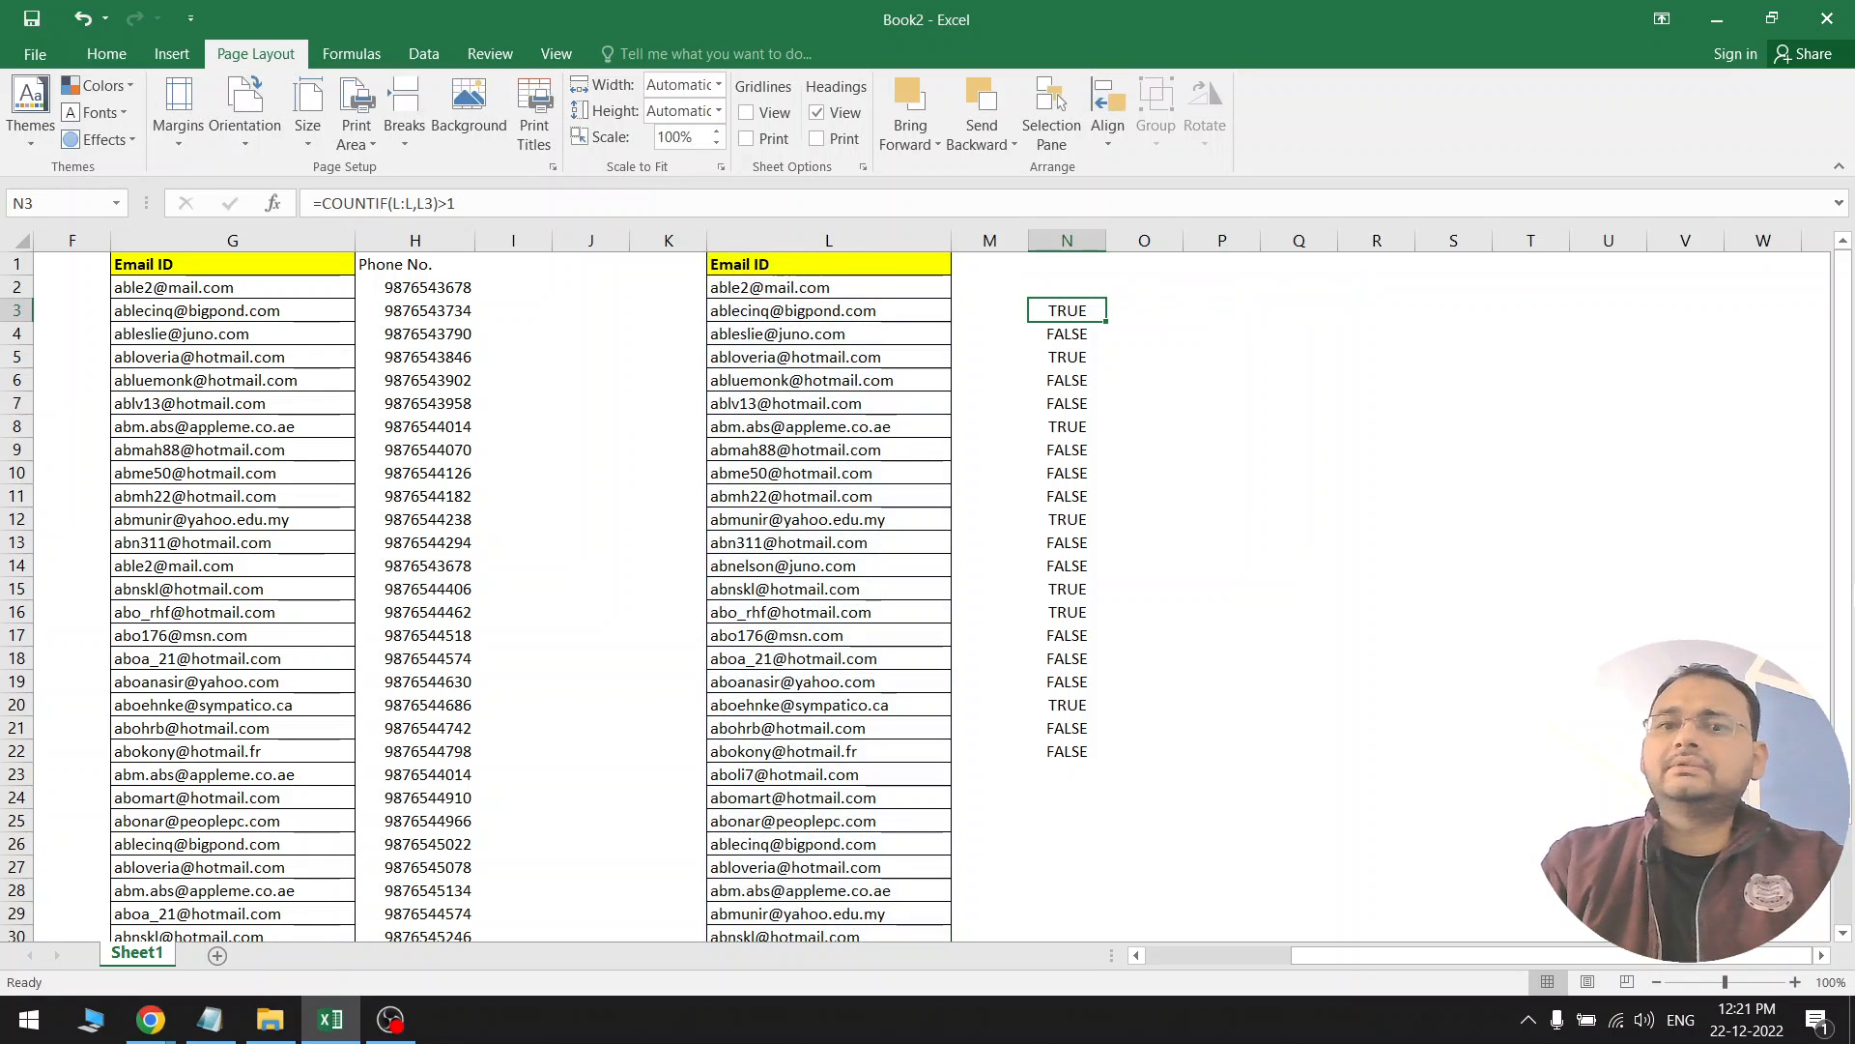
Fill N2's IF formula down through N34 and widen column N to fit the labels
left_click(1067, 287)
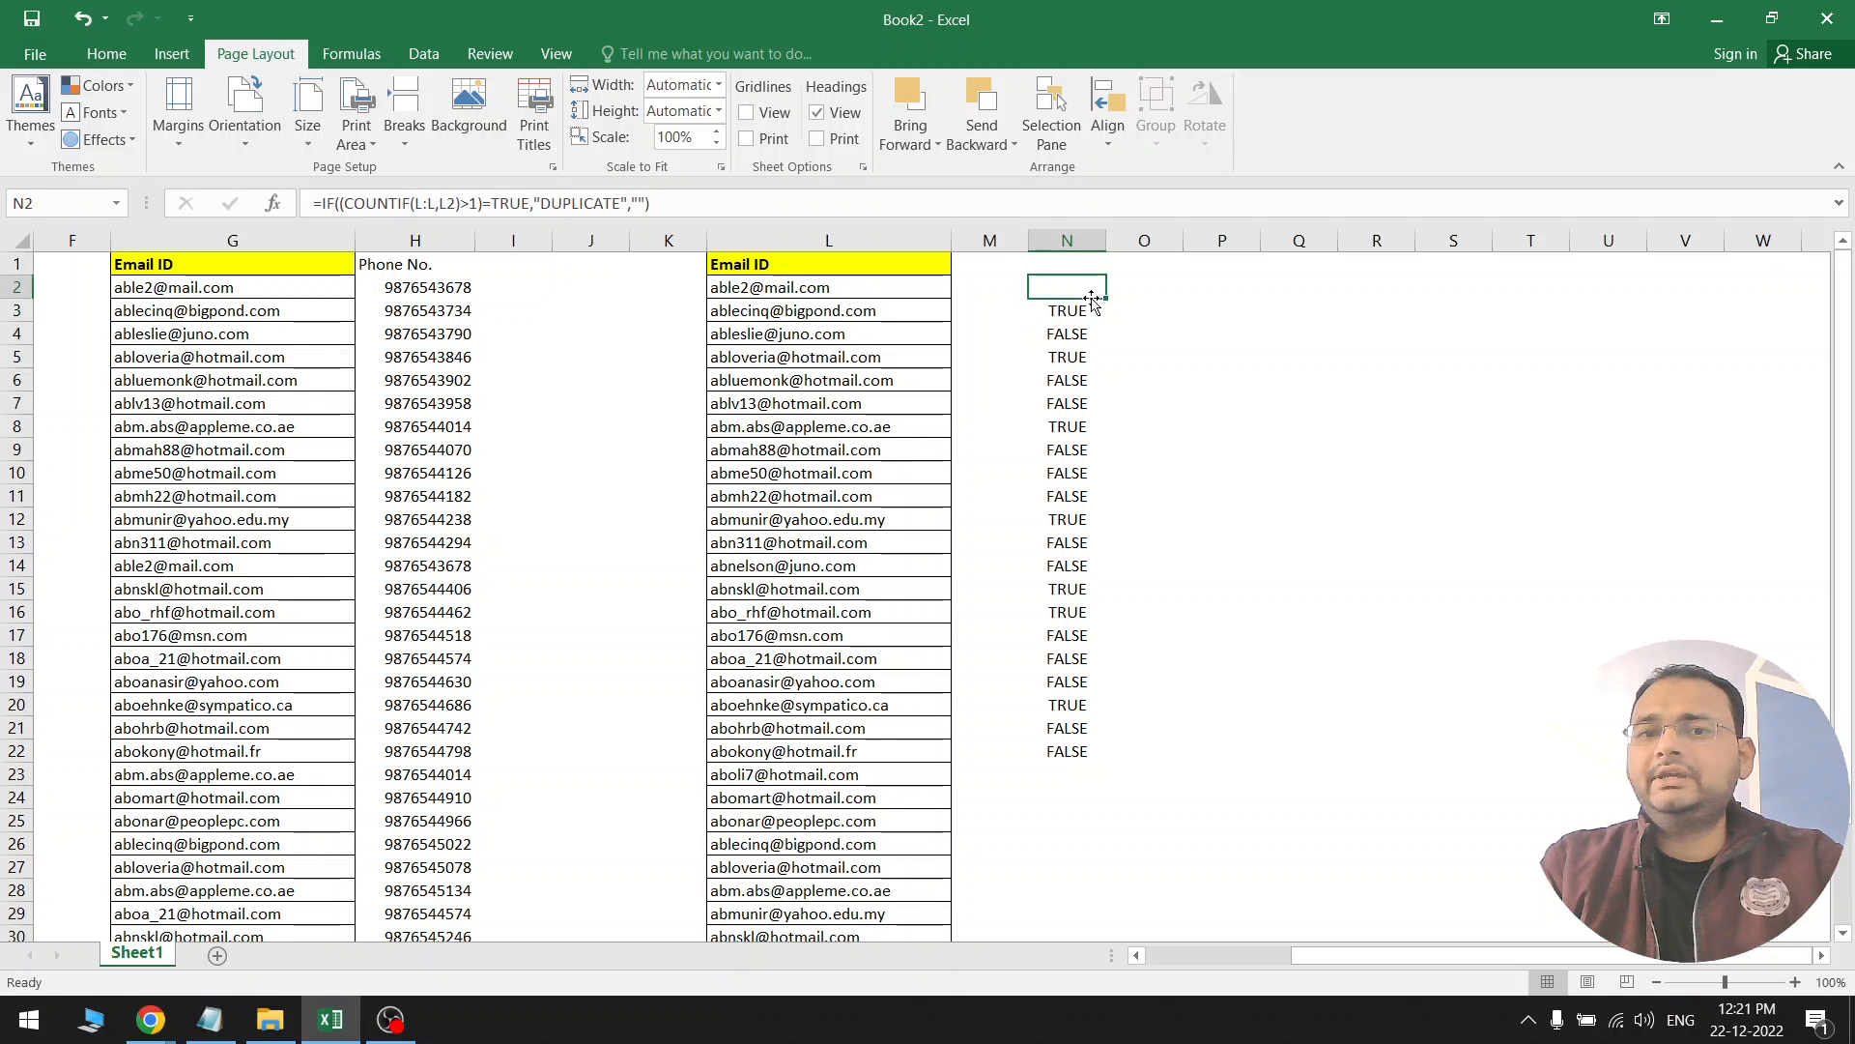
left_click_drag(1107, 299, 1102, 766)
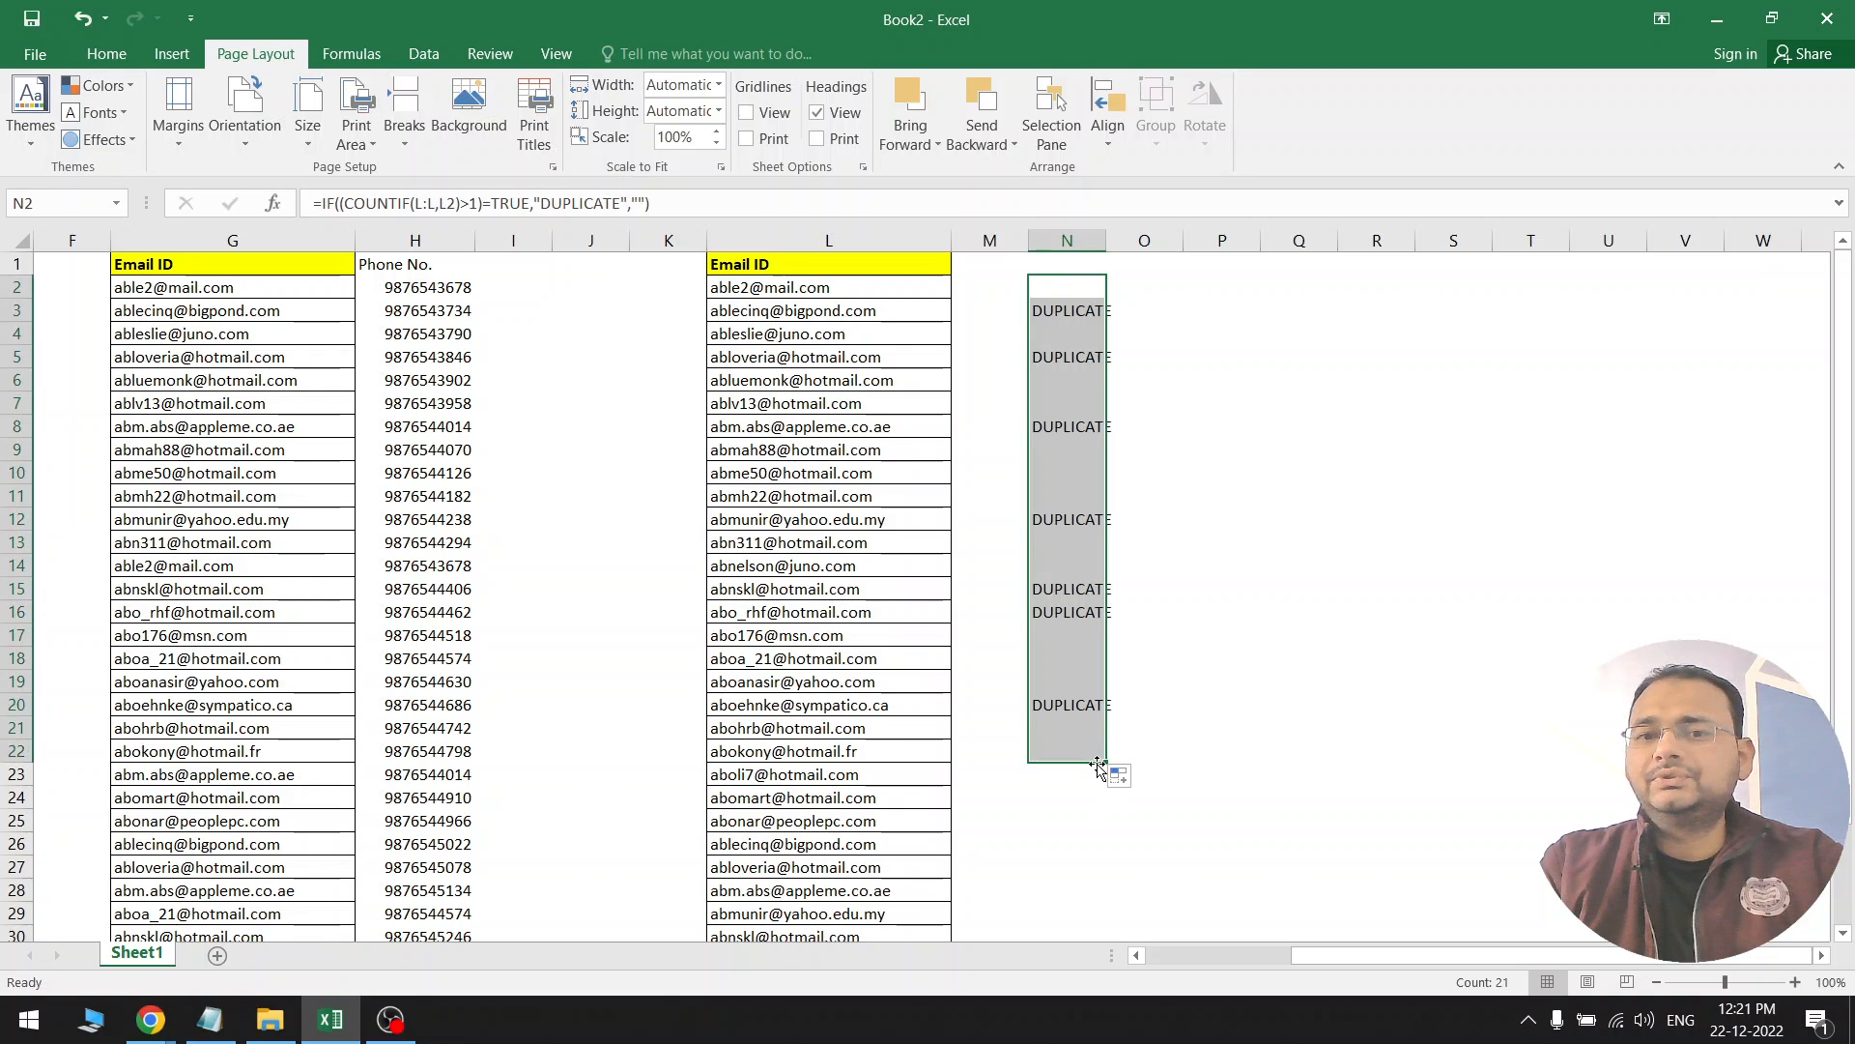
left_click(1085, 492)
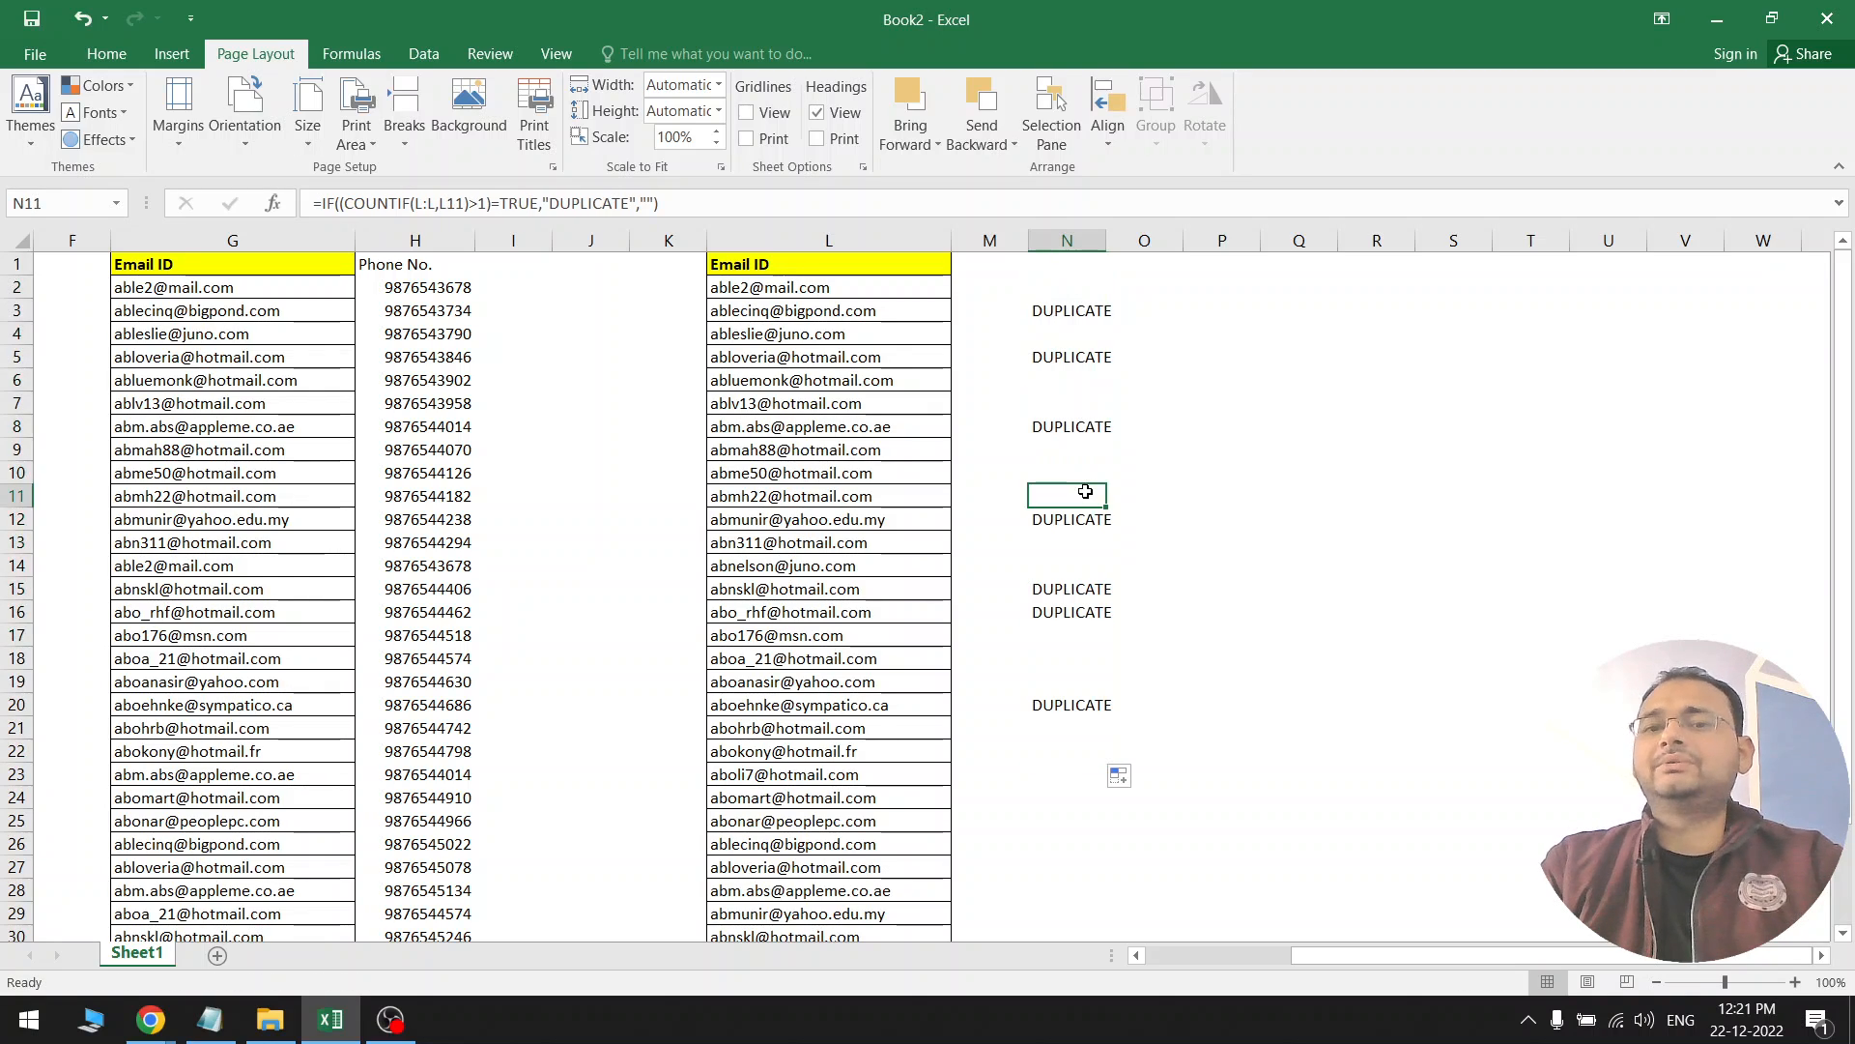
left_click(1087, 704)
left_click_drag(1107, 716, 1073, 849)
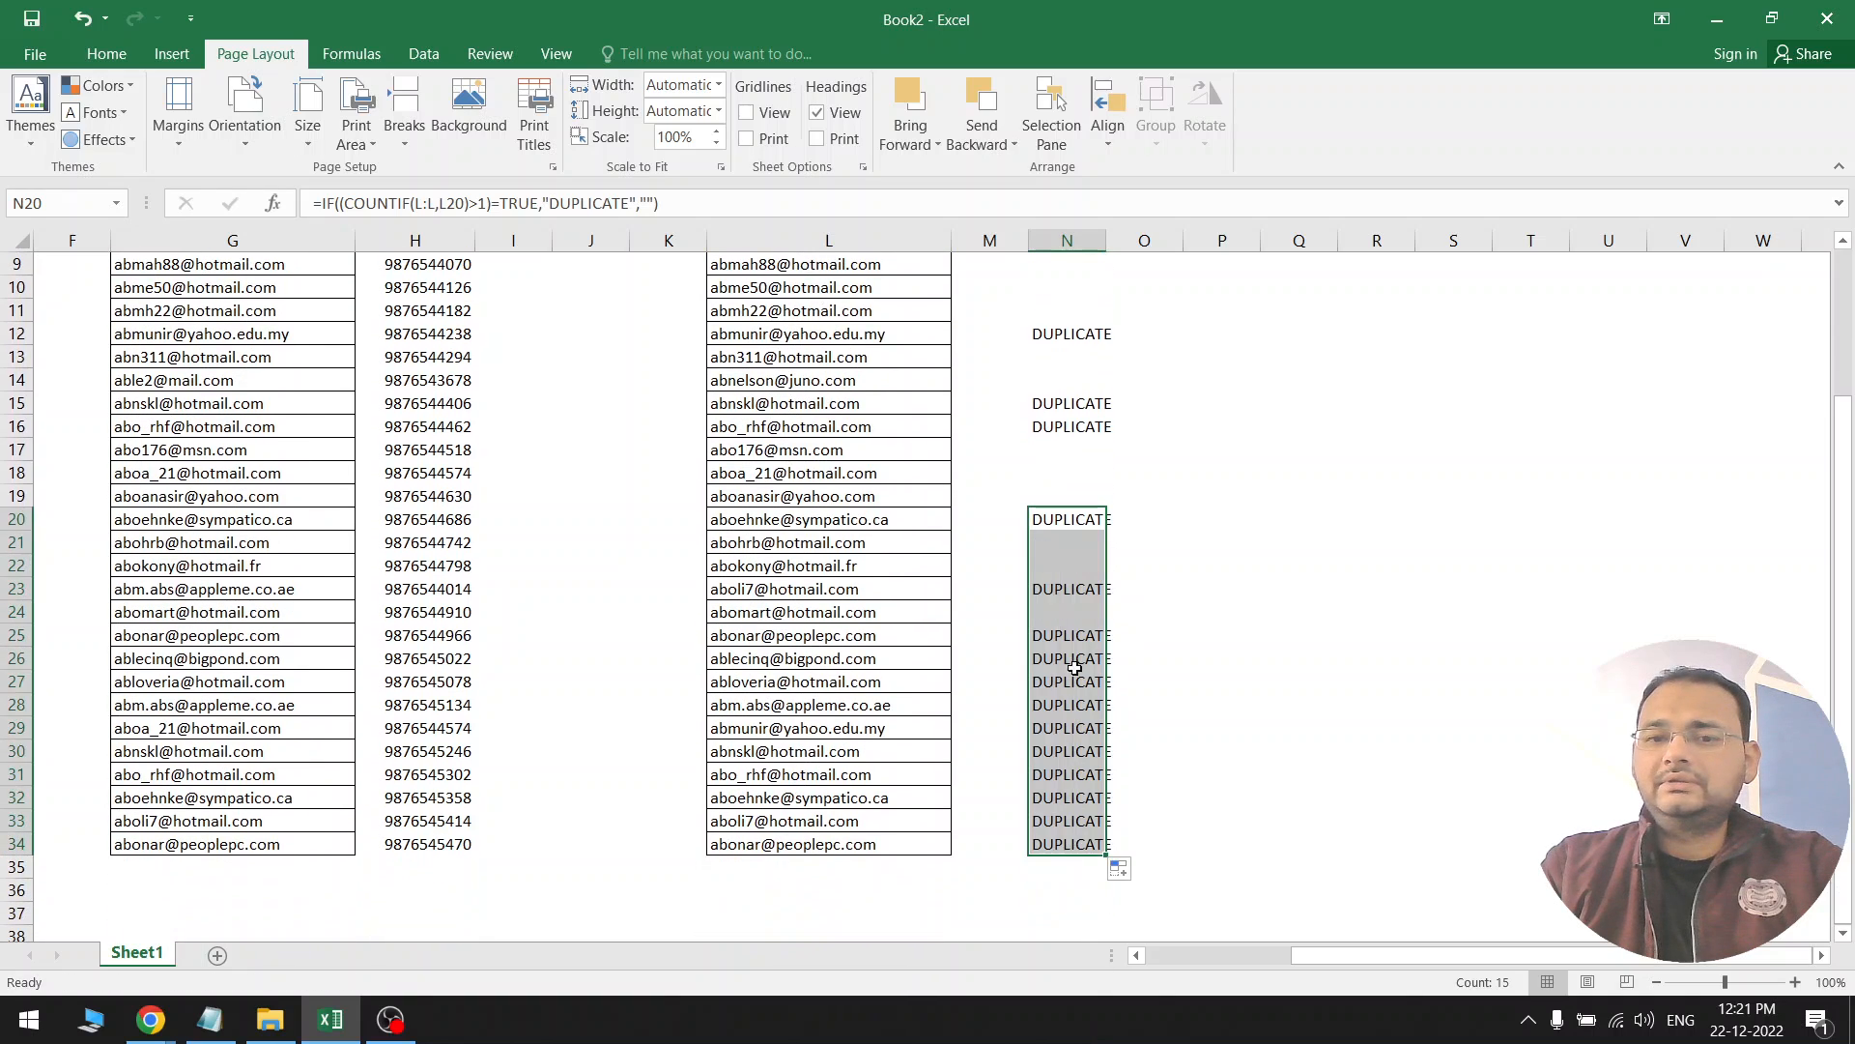
left_click(1074, 638)
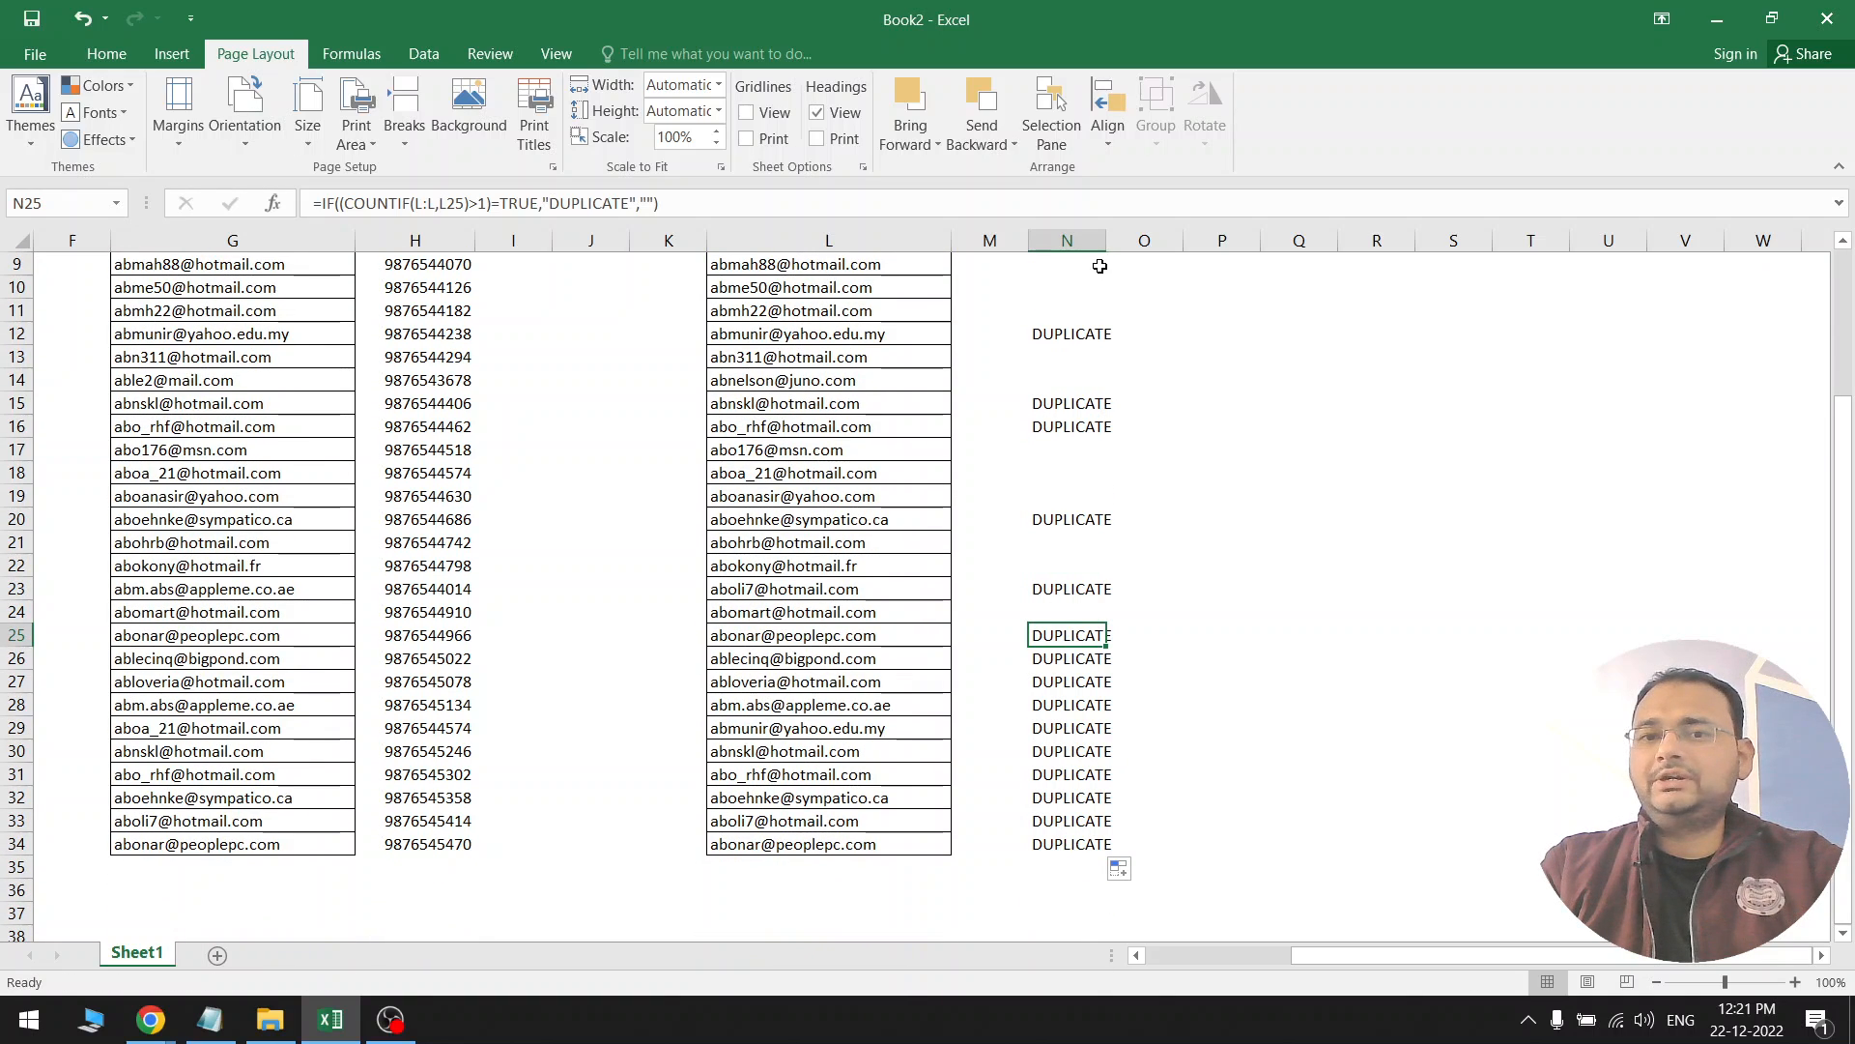
left_click_drag(1129, 249, 1167, 249)
left_click(1099, 450)
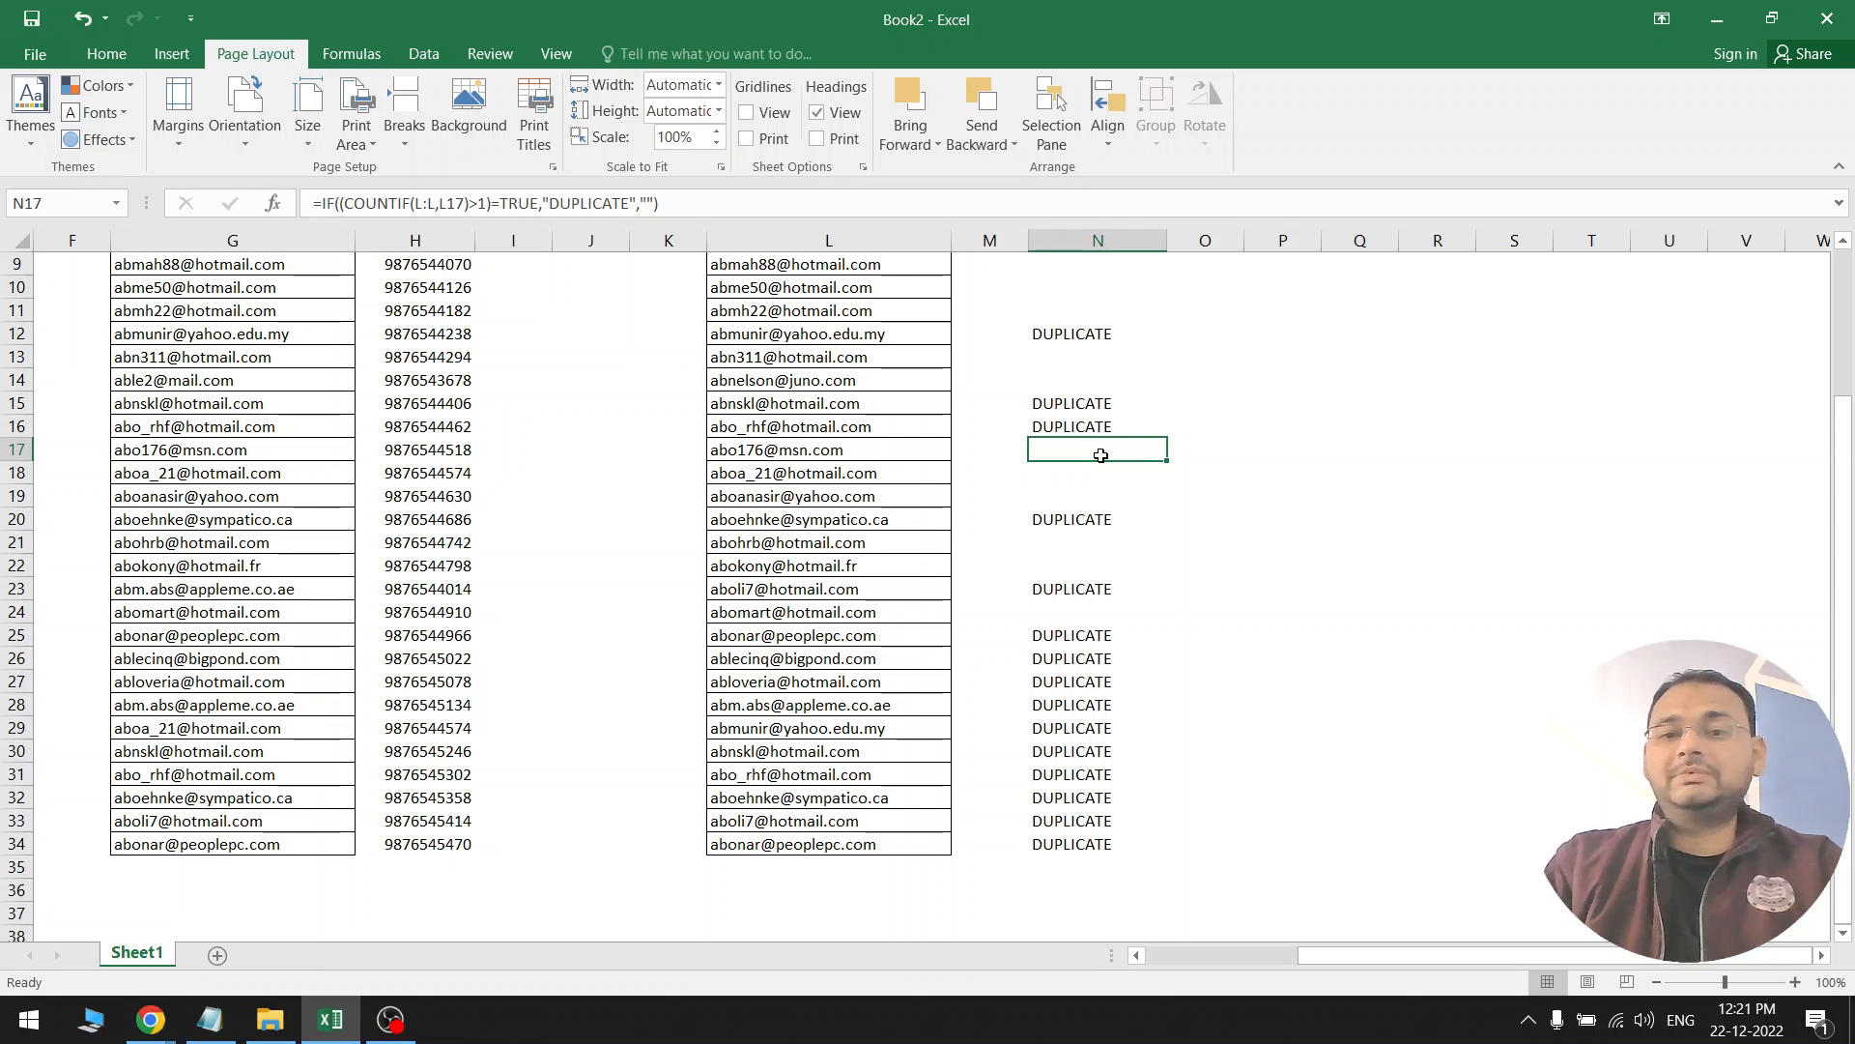
scroll(1101, 455, "up", 3)
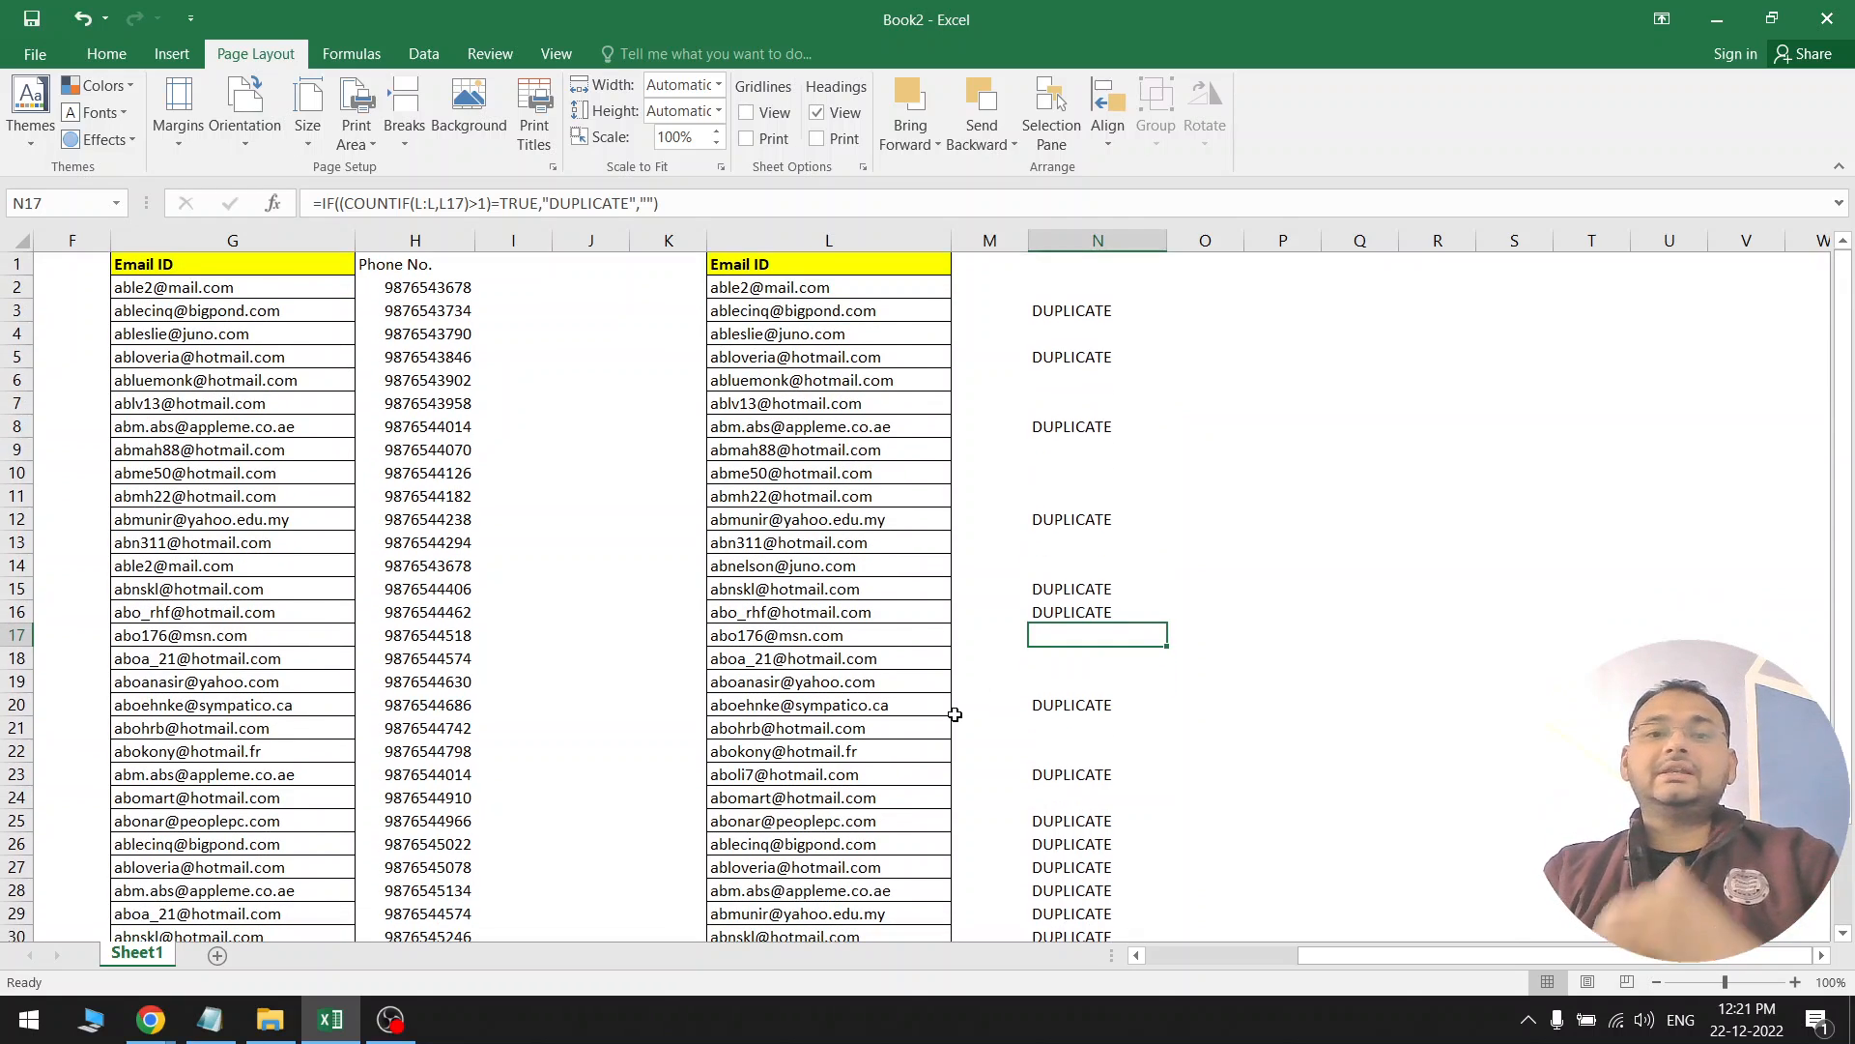
left_click(957, 483)
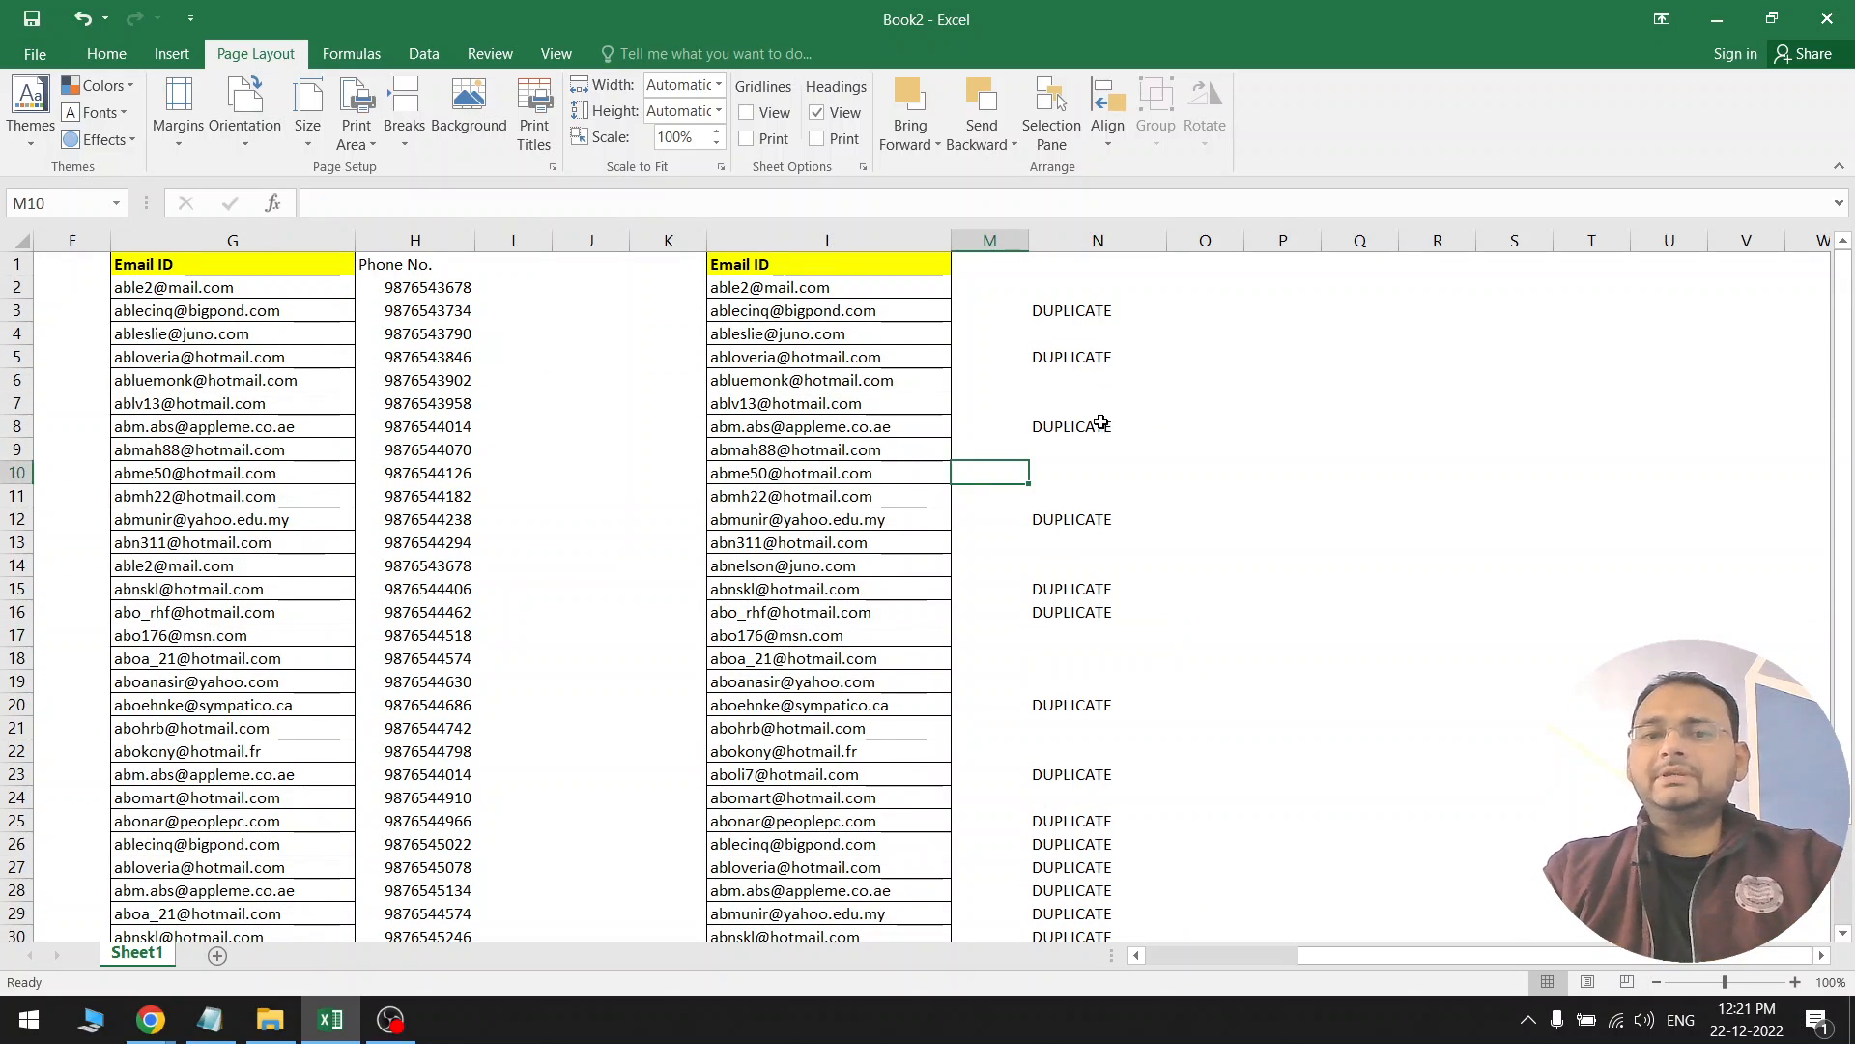
left_click(868, 241)
Apply Duplicate Values highlighting with Light Red Fill and Dark Red Text to column L
left_click(106, 54)
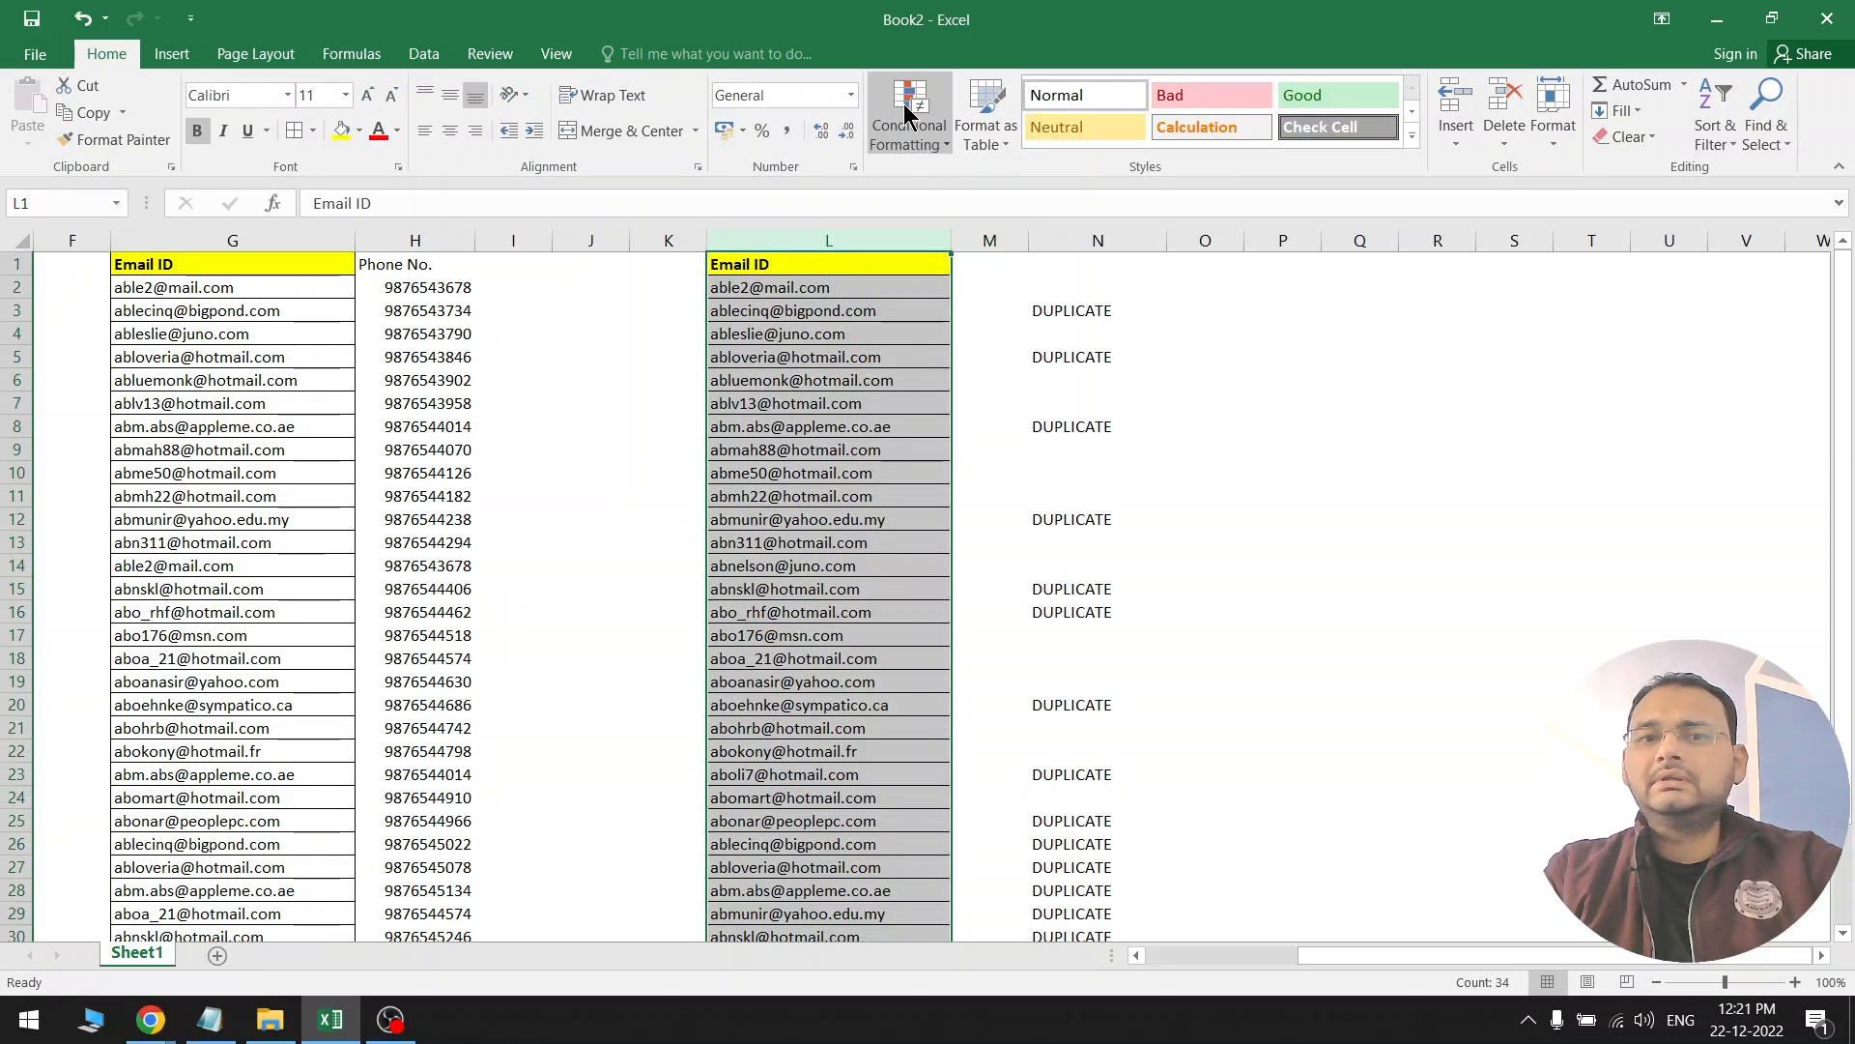
left_click(908, 116)
mouse_move(930, 180)
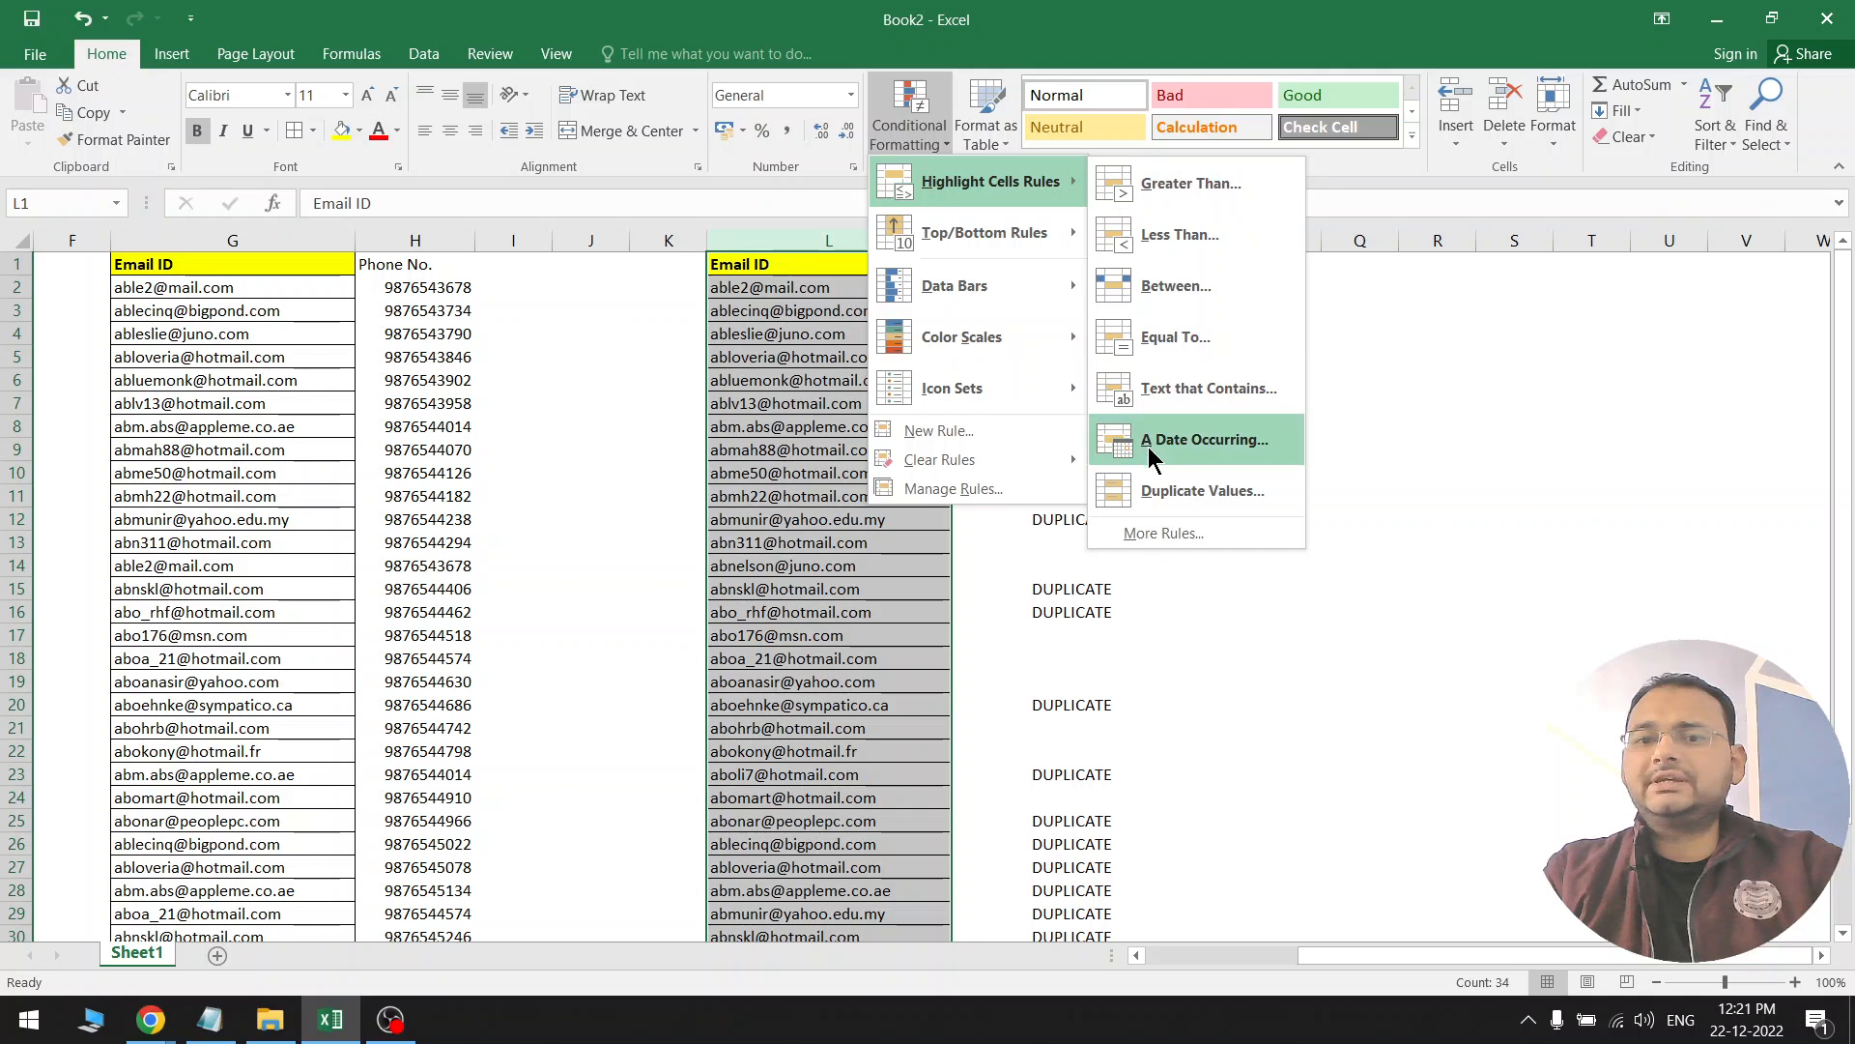
left_click(1159, 491)
left_click(1369, 297)
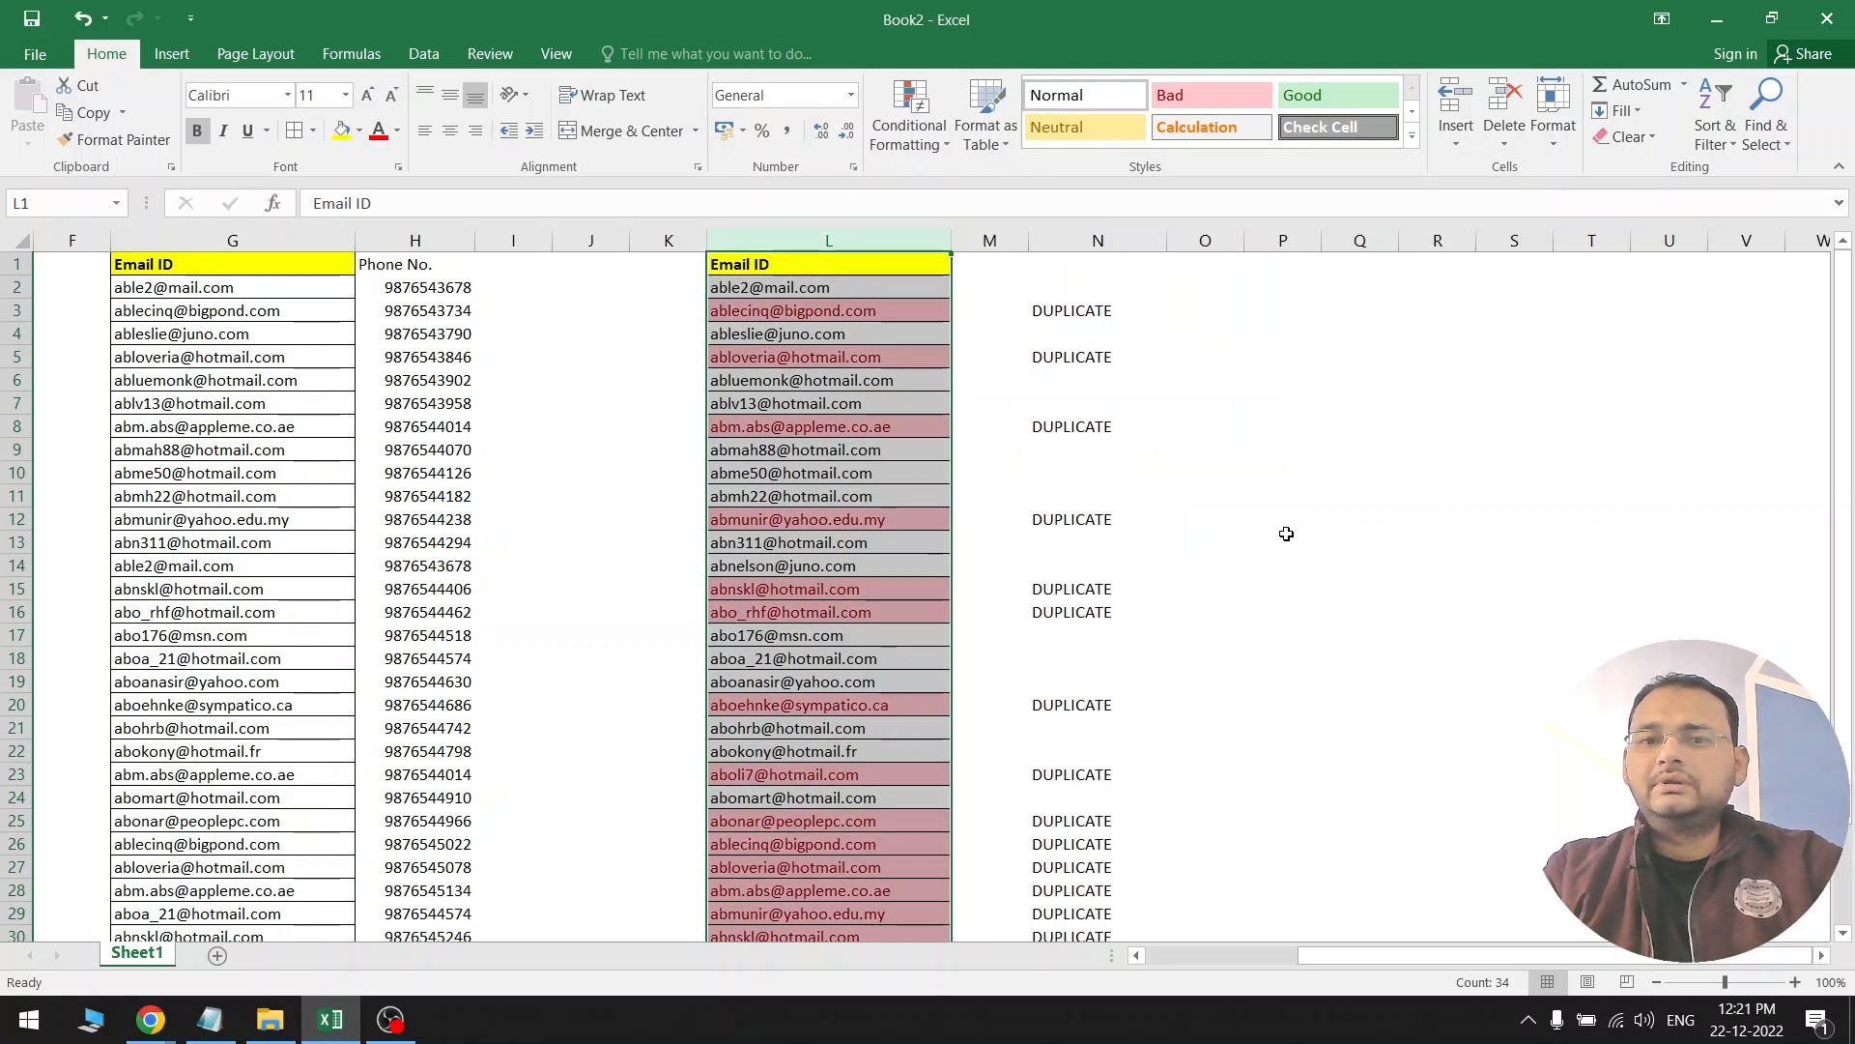
left_click(1282, 538)
Compare the red emails in rows 3, 5, 20 and 23 with their DUPLICATE labels
left_click(1047, 301)
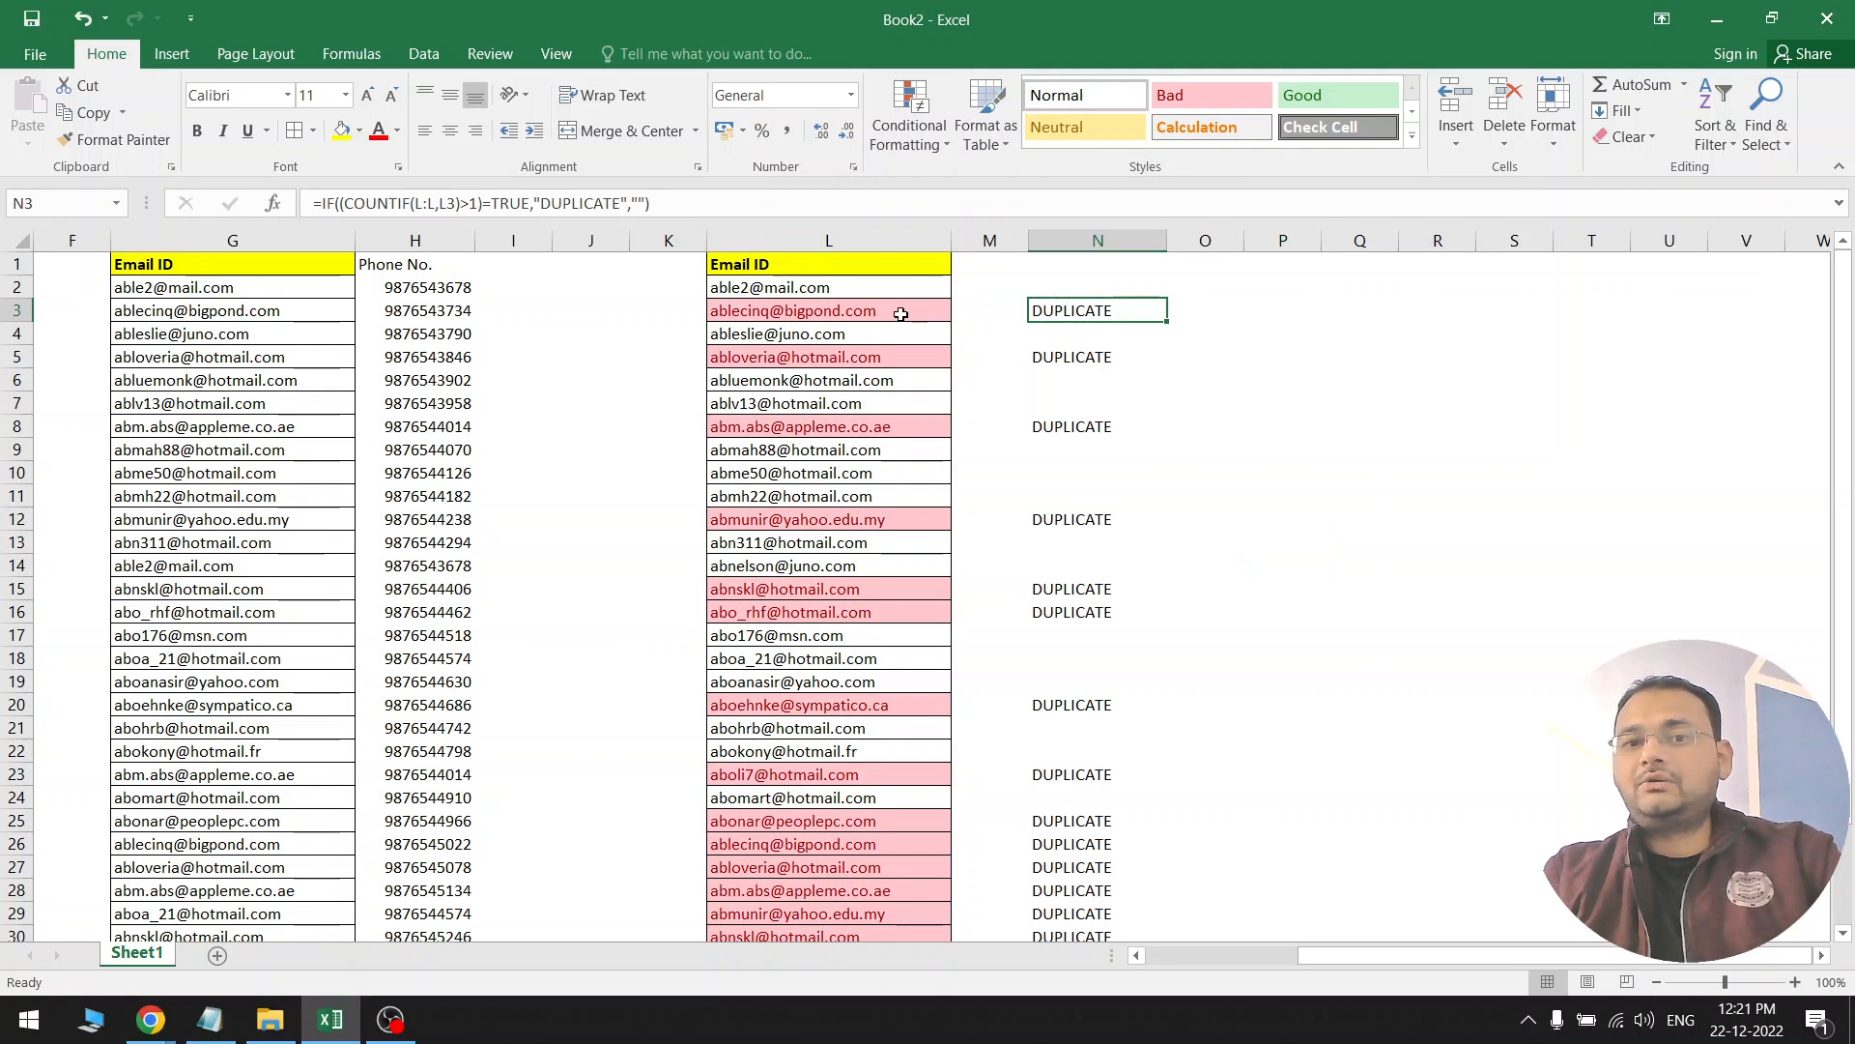
left_click(896, 314)
left_click_drag(1055, 359, 918, 358)
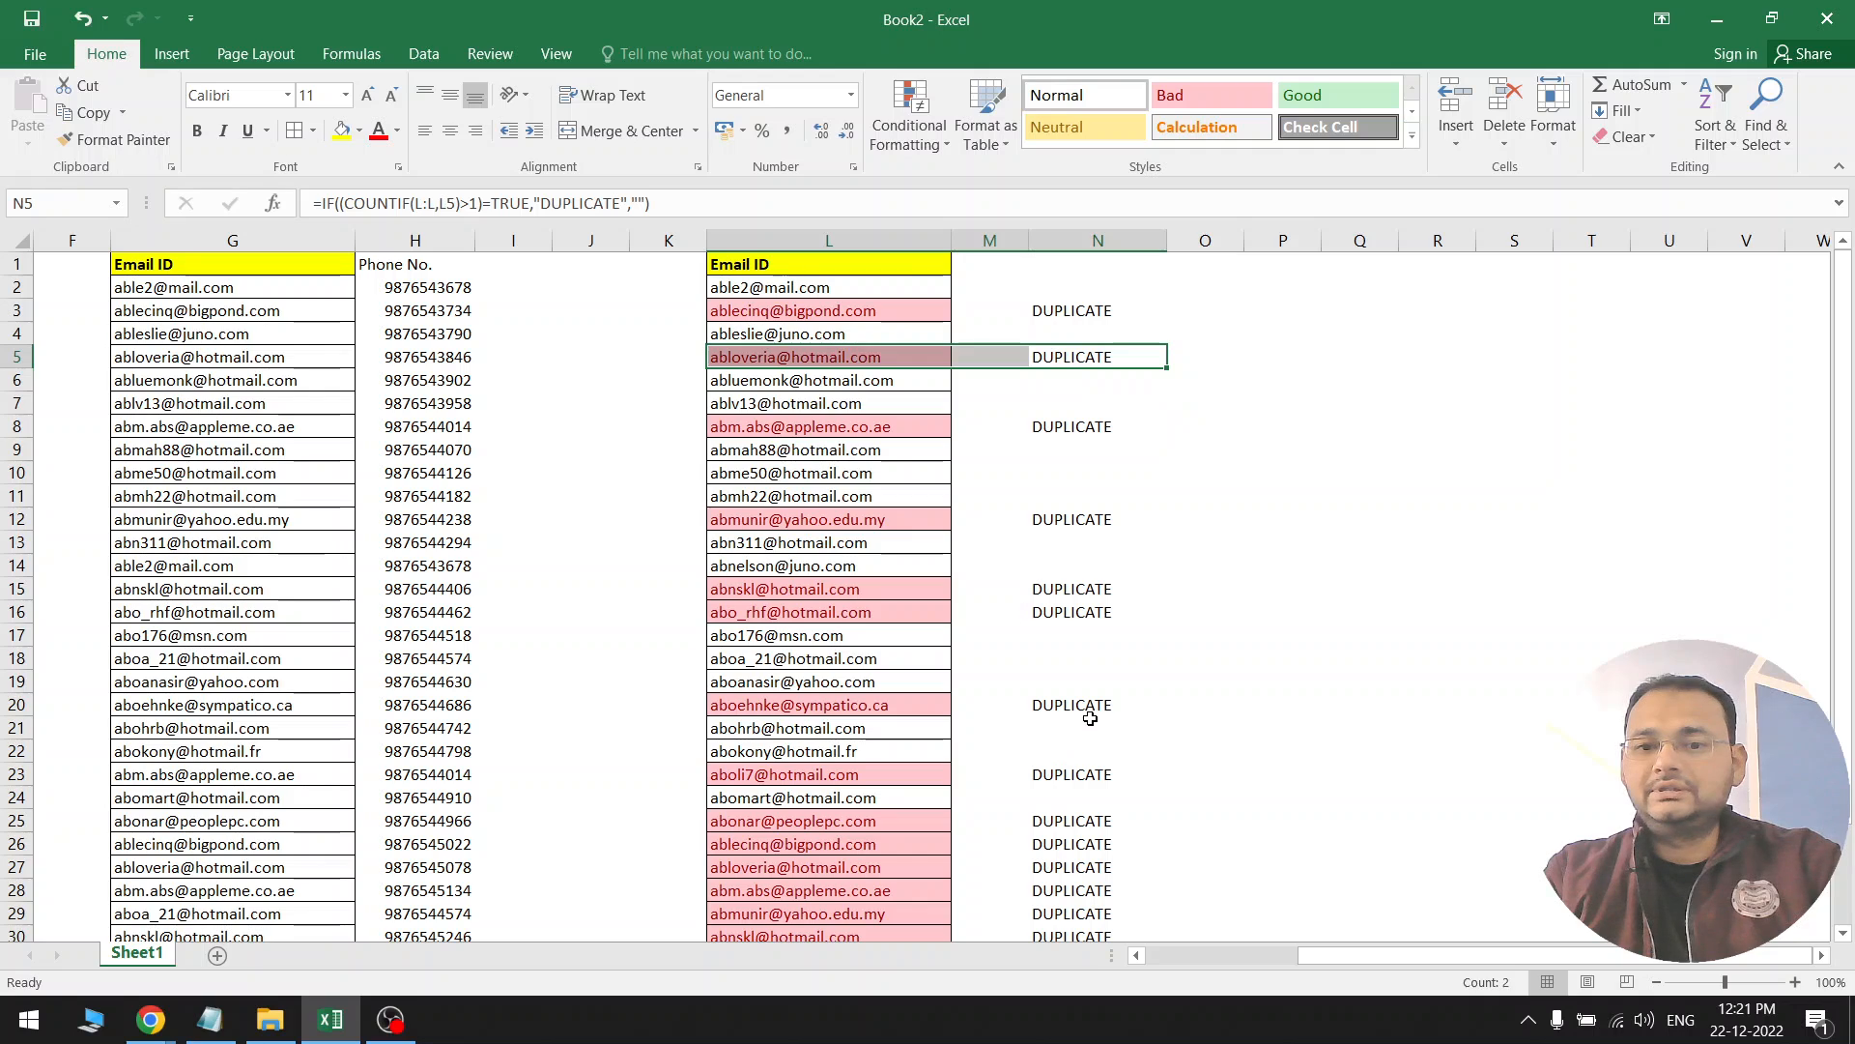
left_click_drag(1090, 715, 928, 704)
left_click_drag(1063, 774, 927, 774)
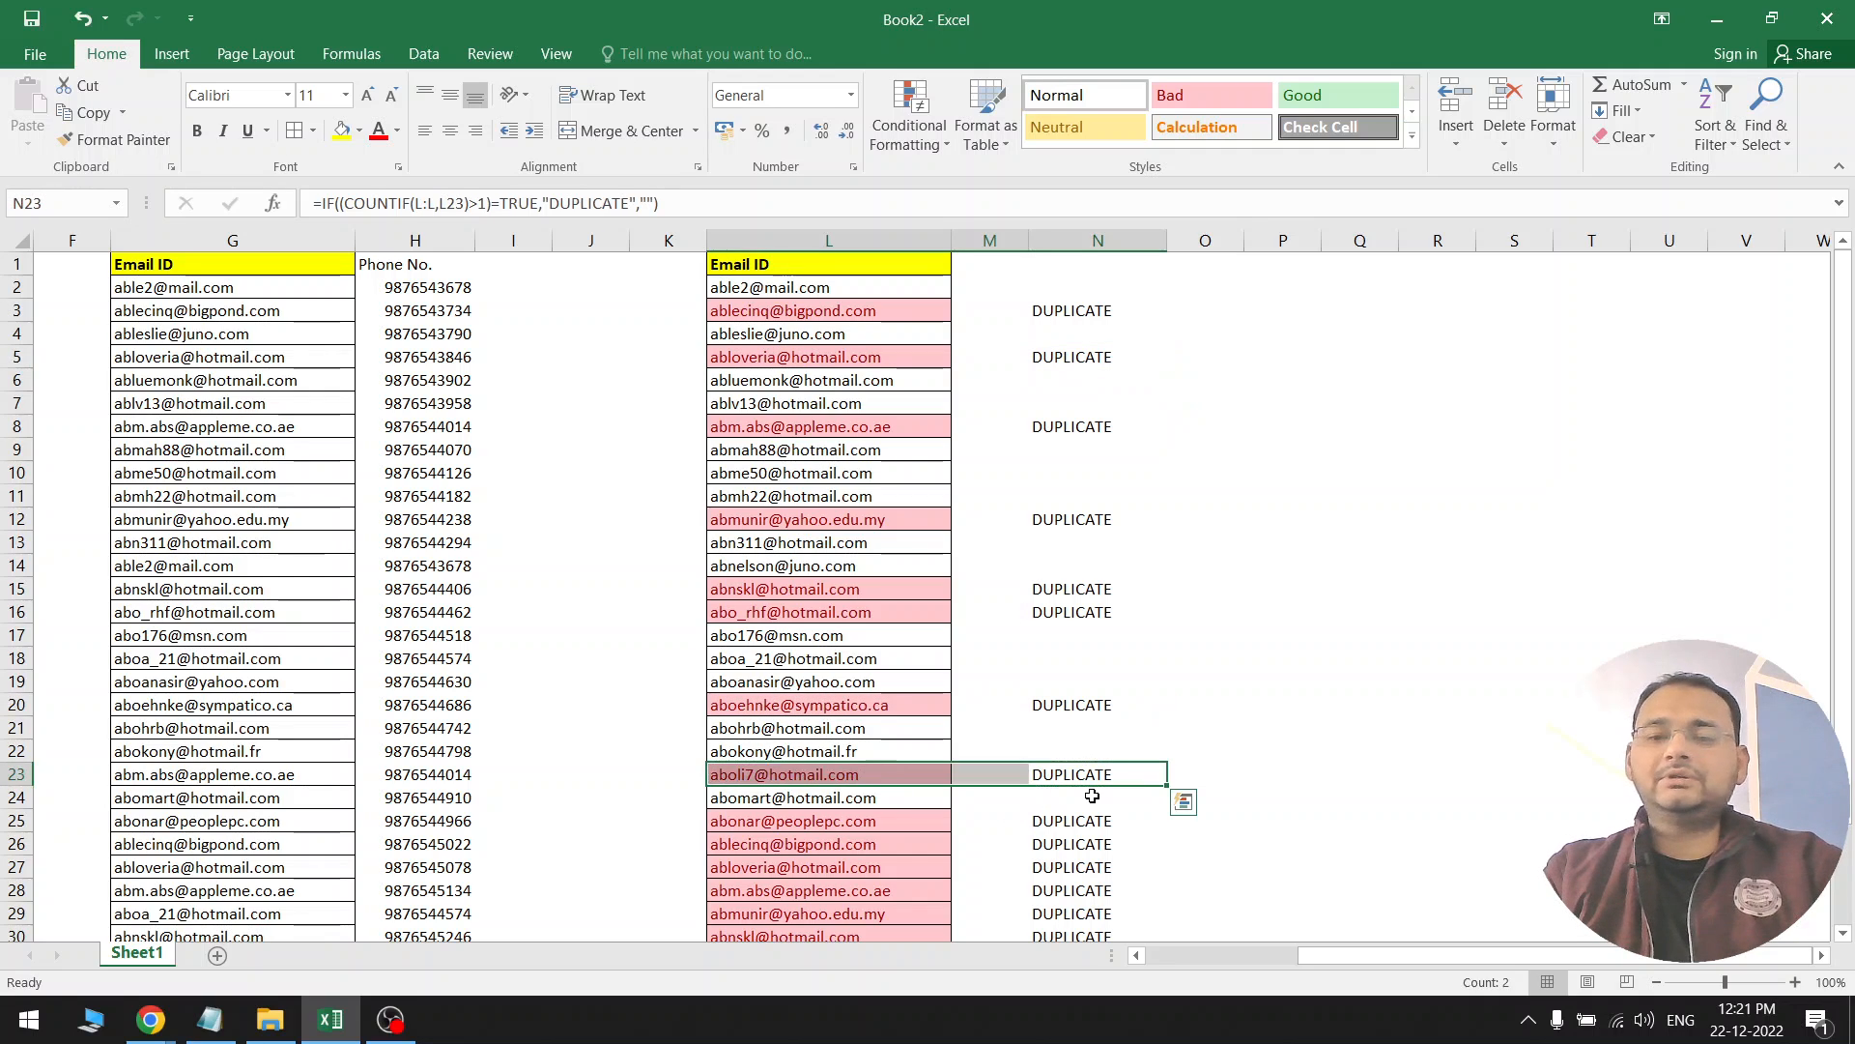
scroll(1092, 795, "down", 4)
left_click_drag(1075, 686, 903, 686)
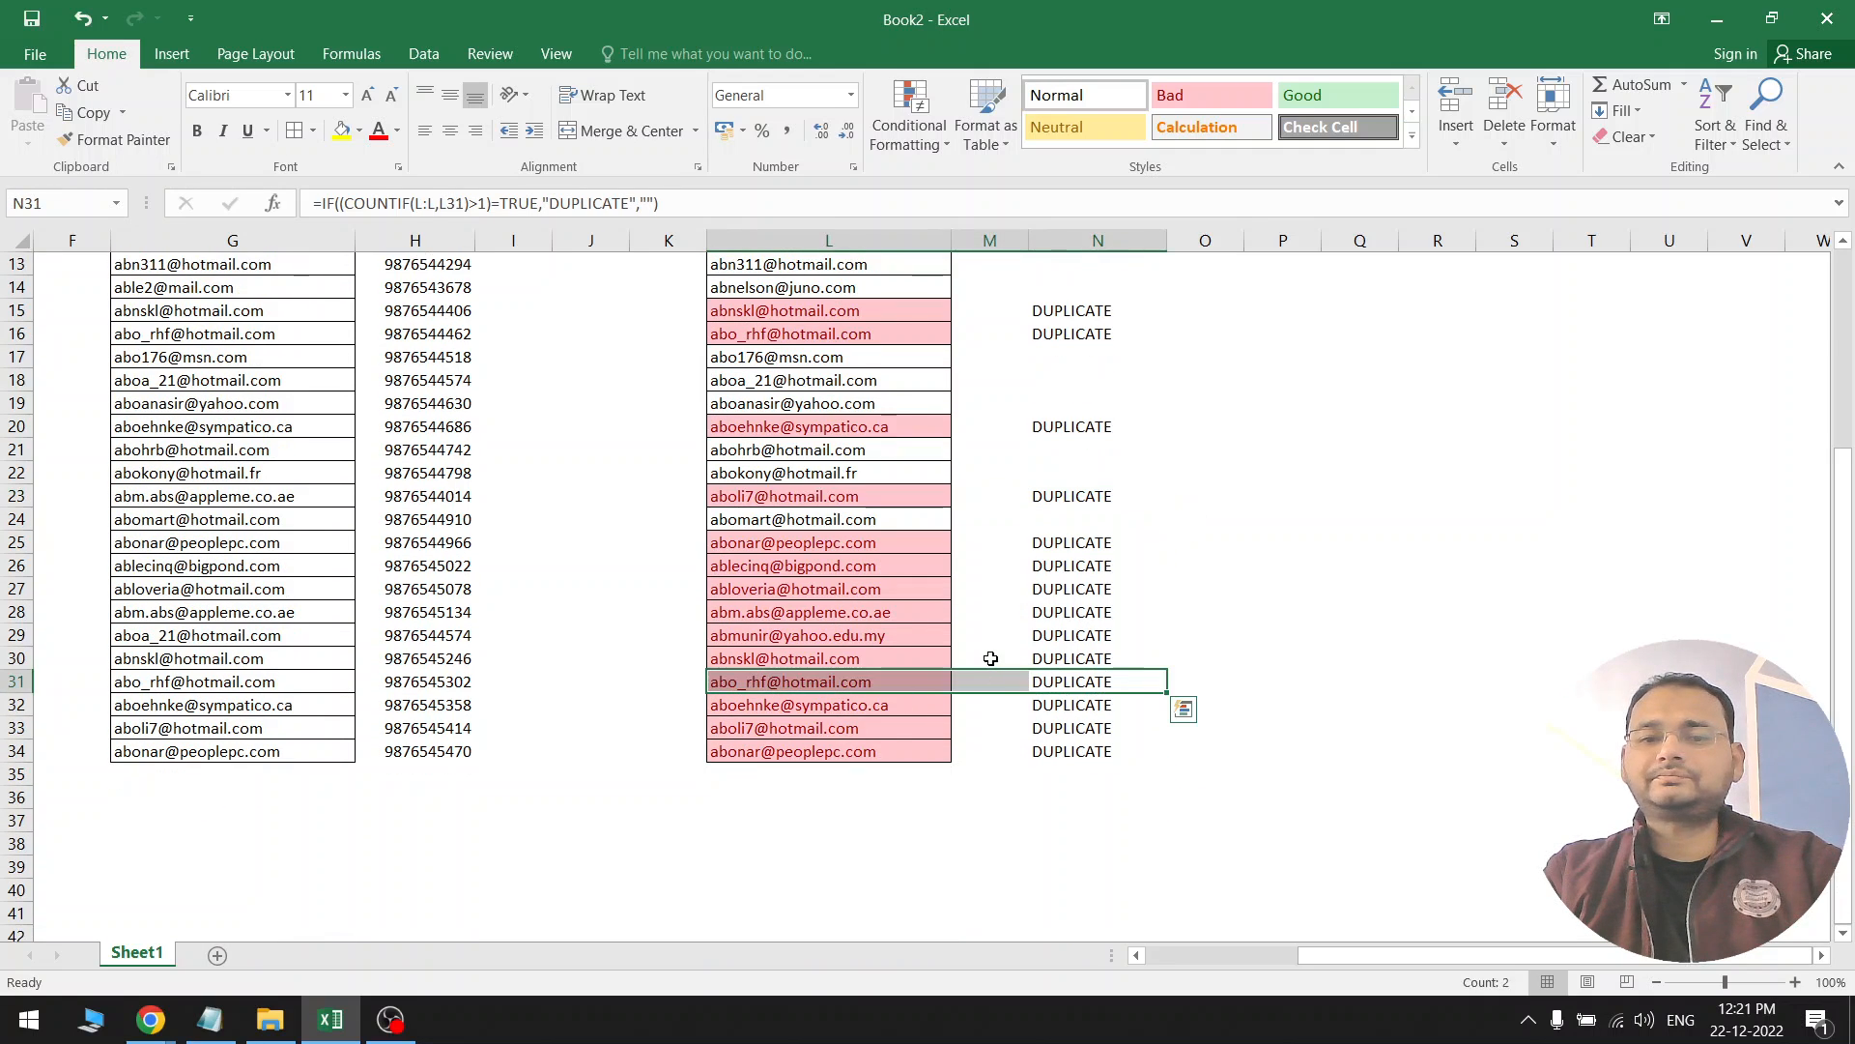
left_click(991, 658)
scroll(921, 754, "up", 4)
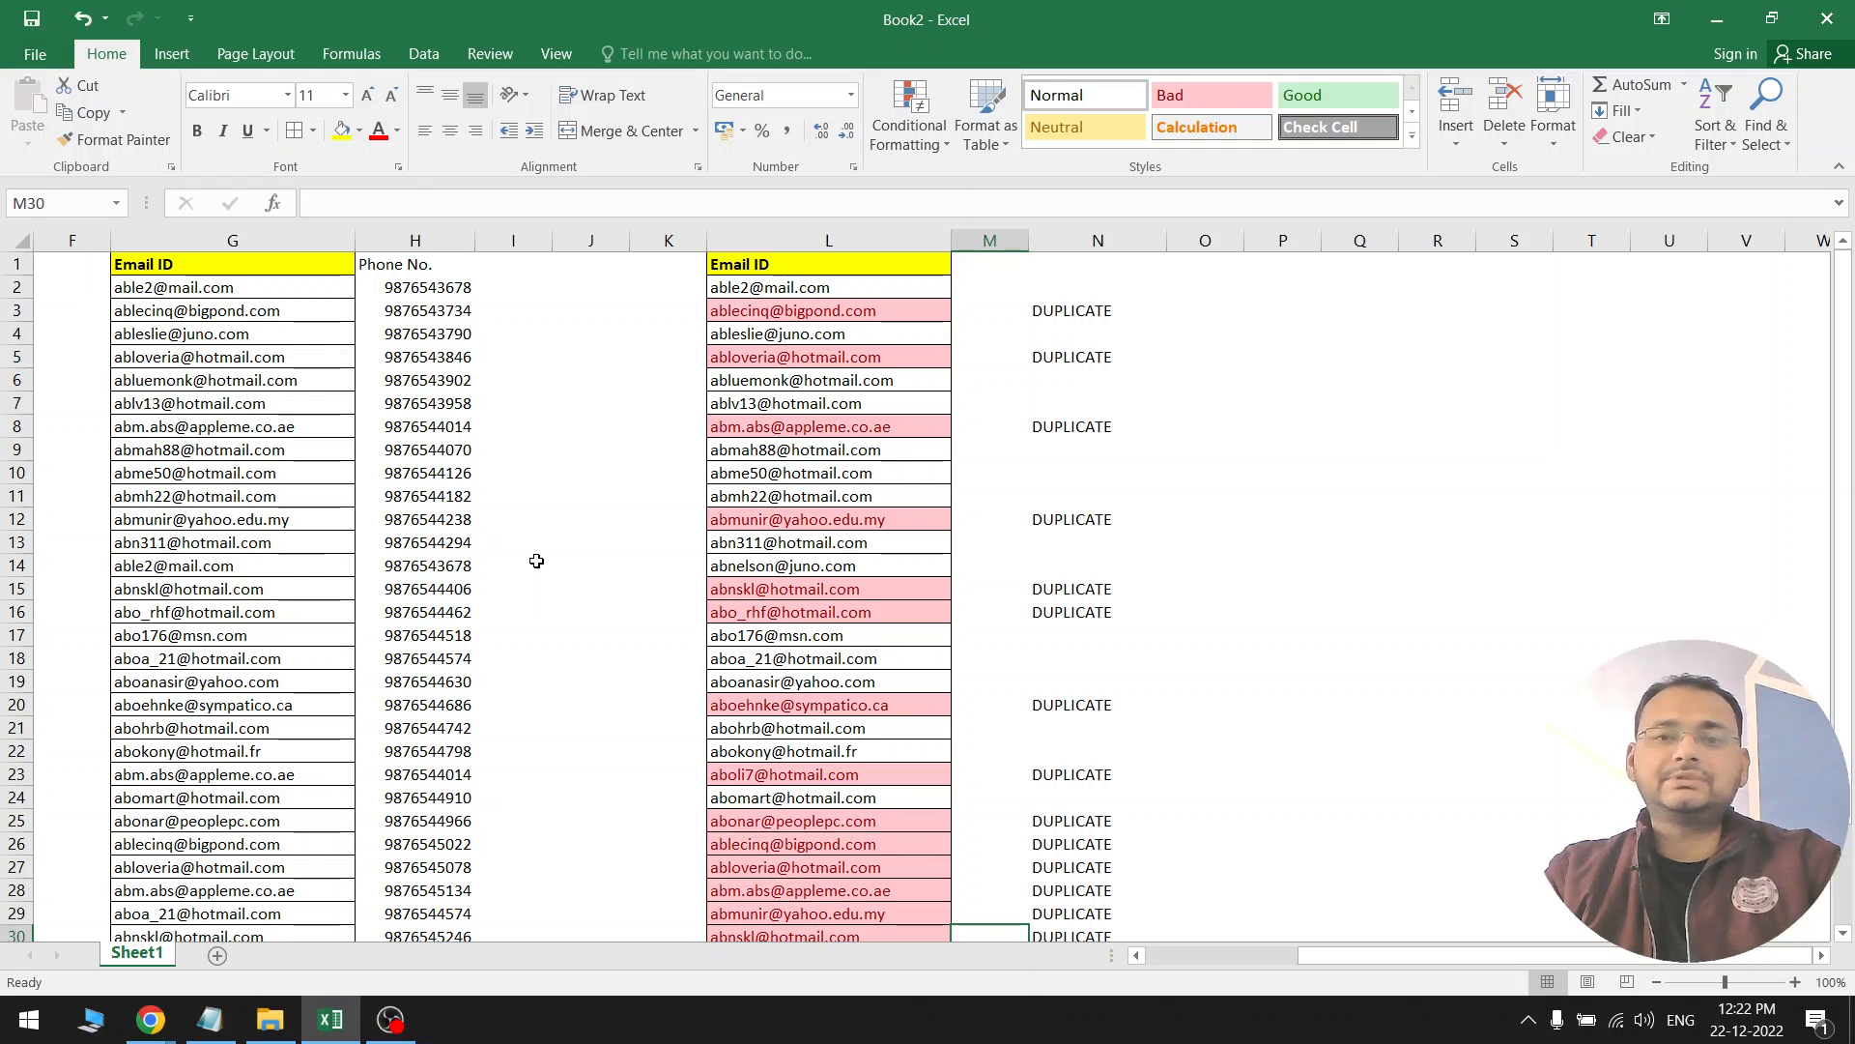
left_click(1050, 379)
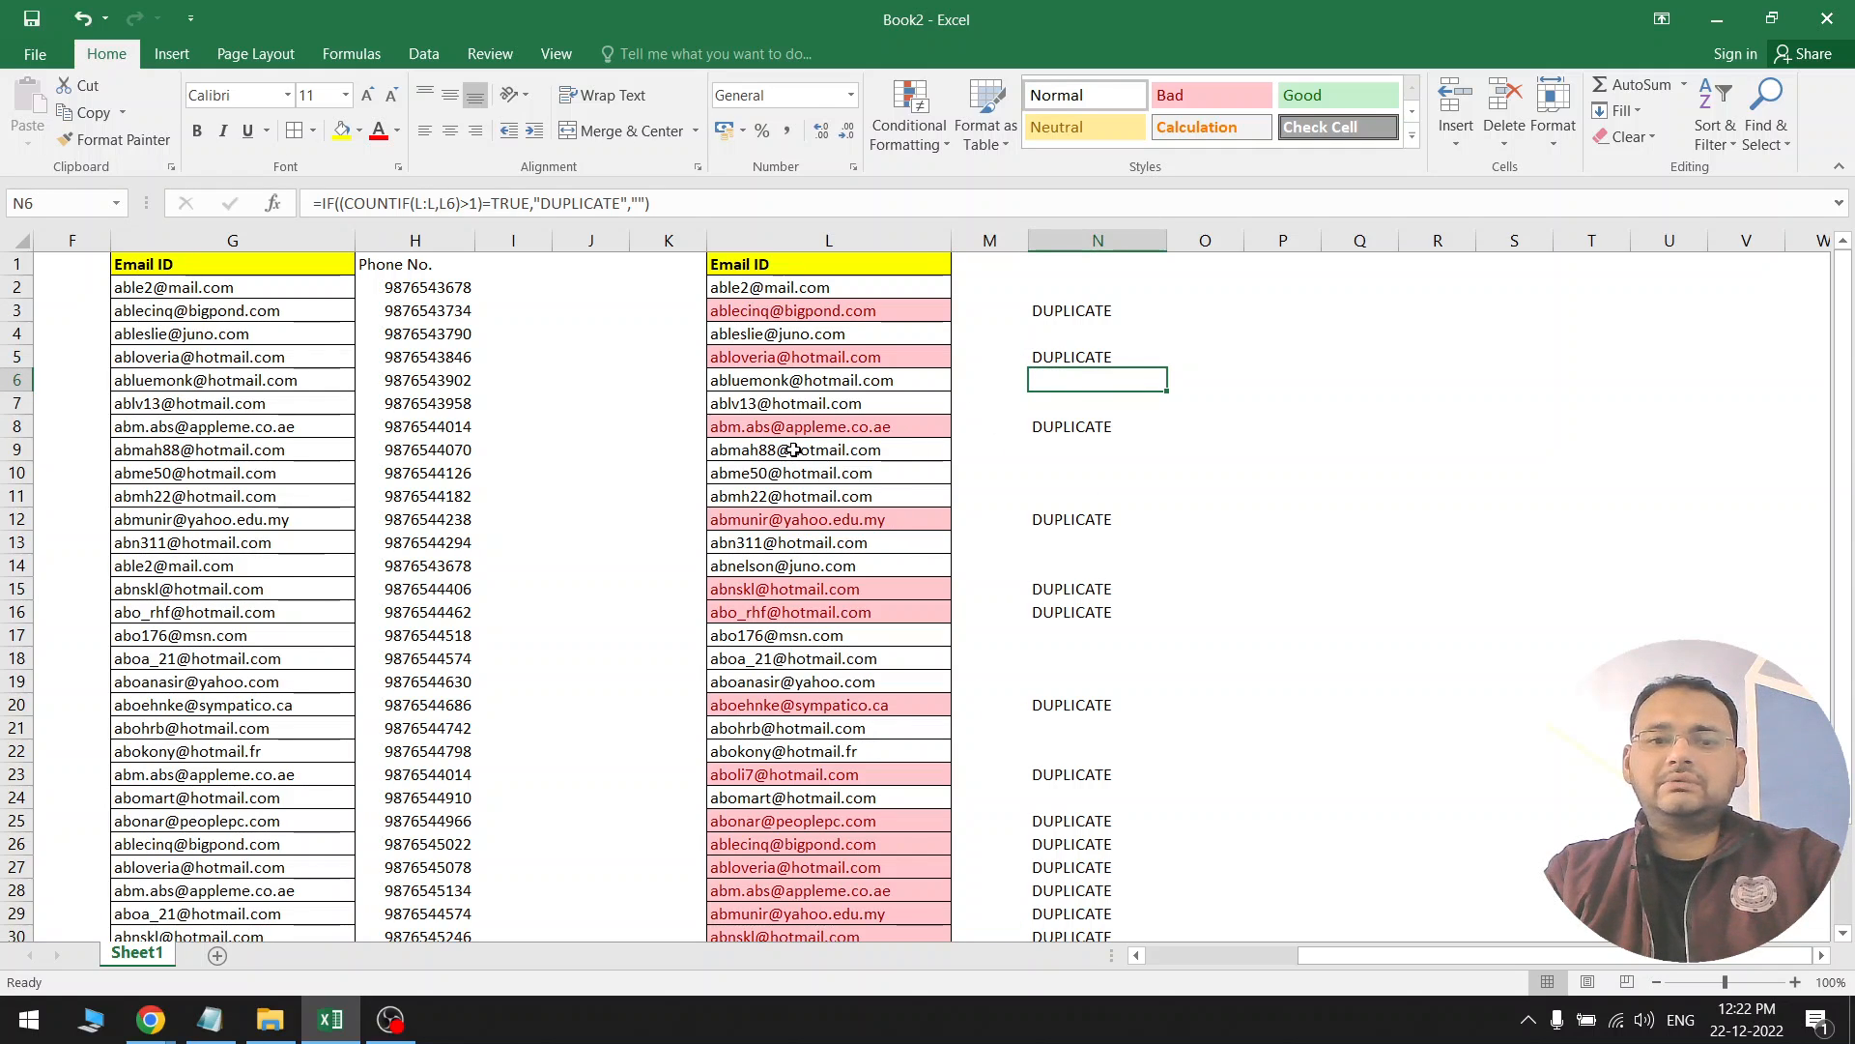
left_click(160, 1017)
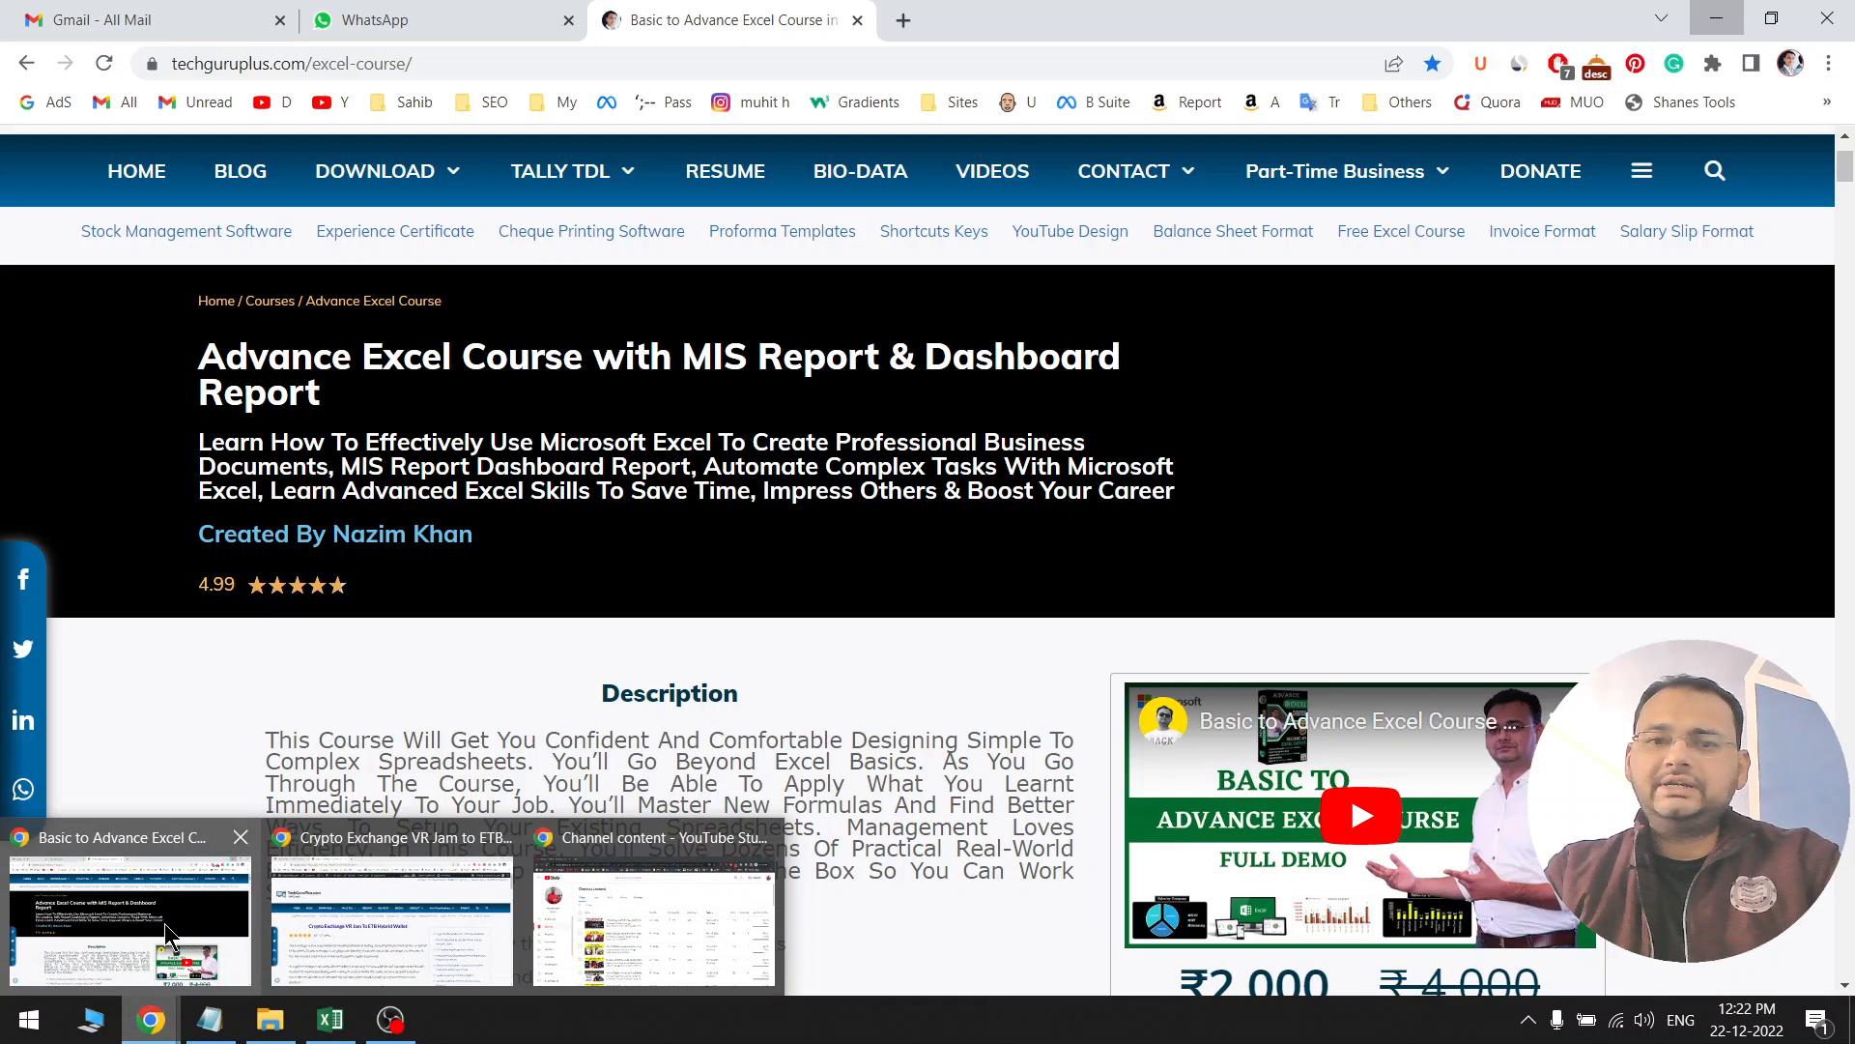
Bring up the course page and highlight its 'Advance Excel Course with MIS Report & Dashboard' title
left_click(164, 923)
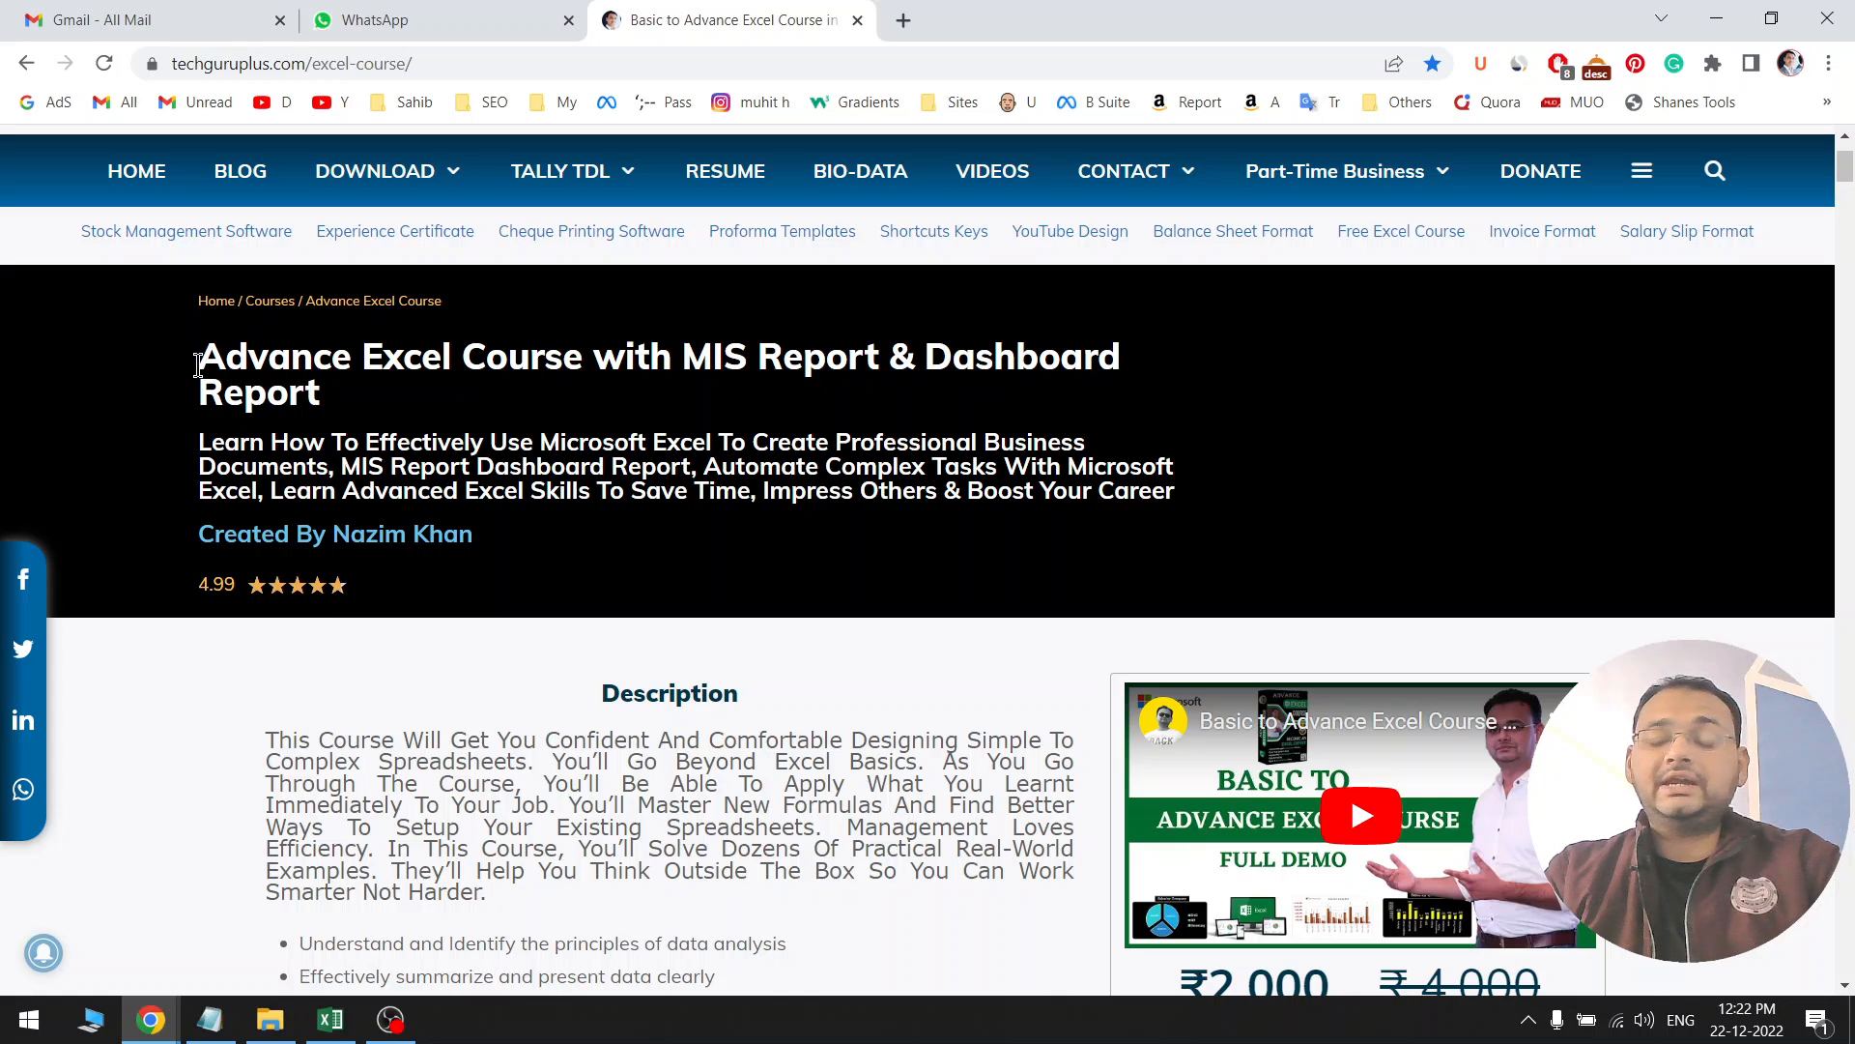
left_click_drag(198, 357, 1120, 359)
left_click(809, 370)
left_click(863, 720)
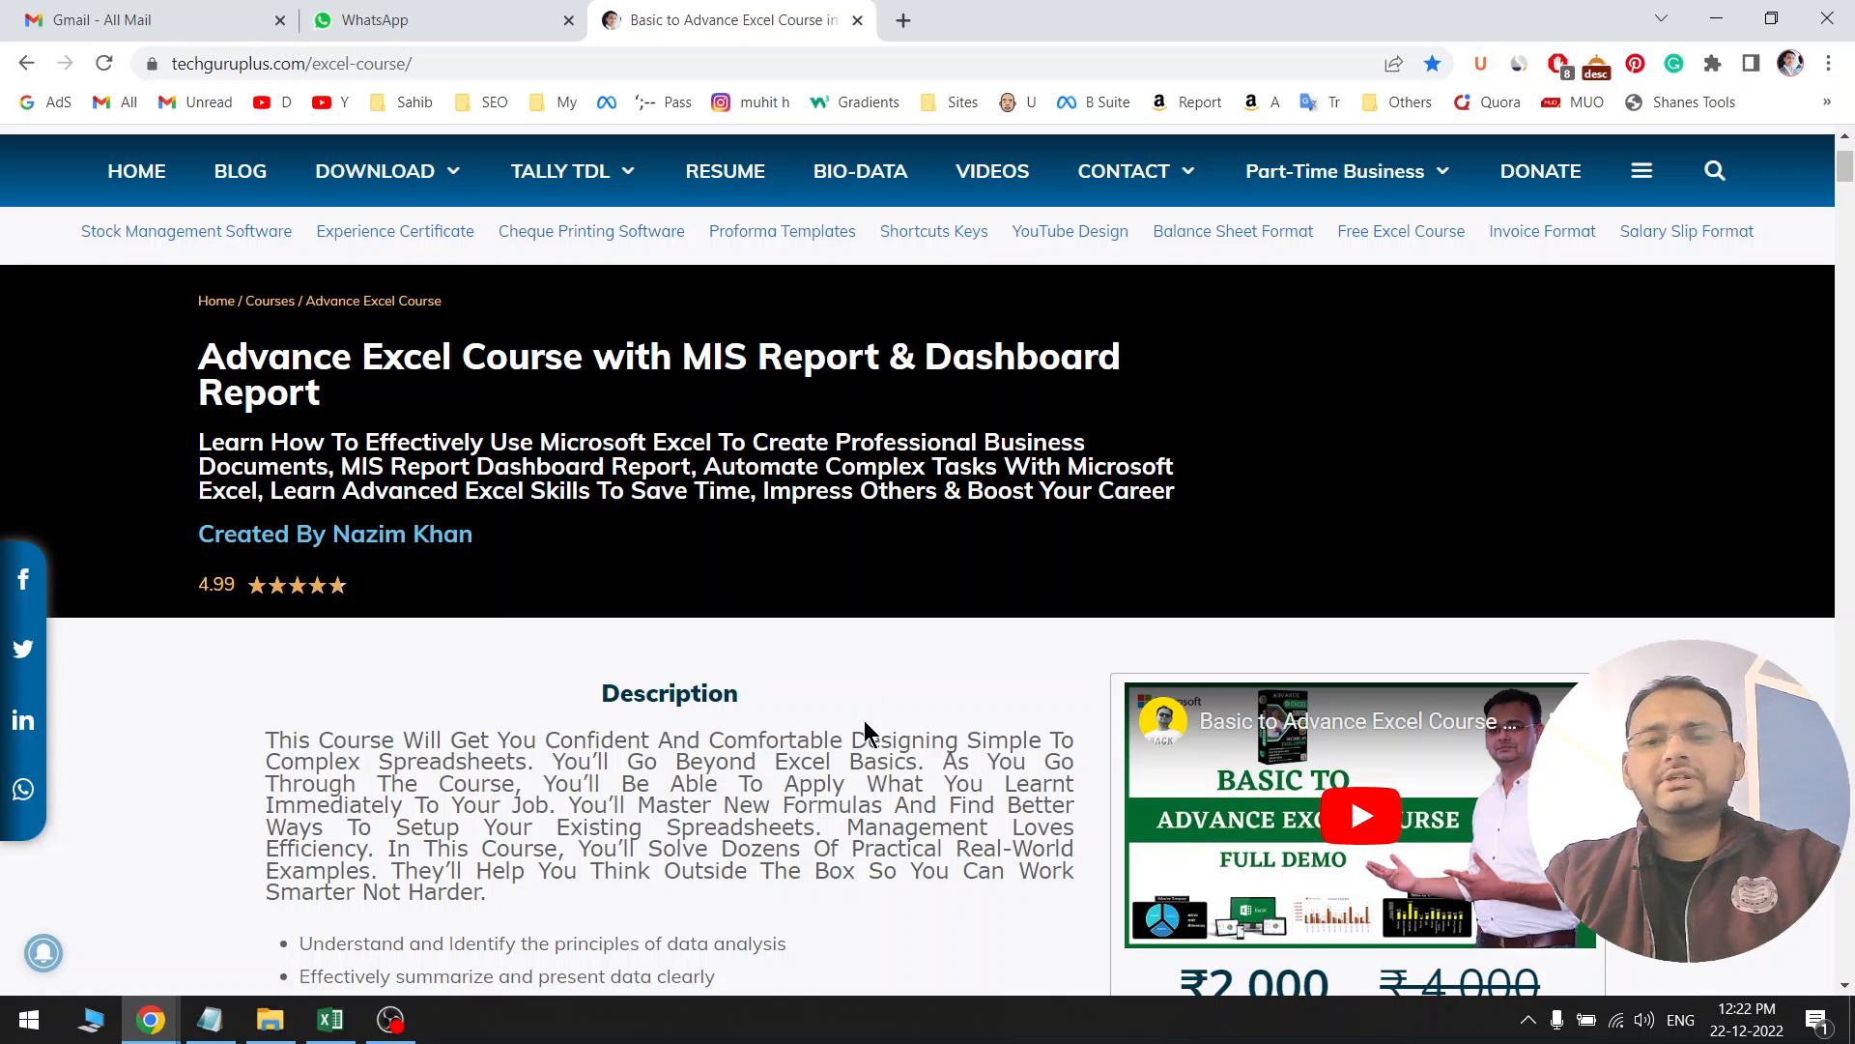
Scroll down the course page and highlight the chapter contents list
scroll(861, 663, "down", 14)
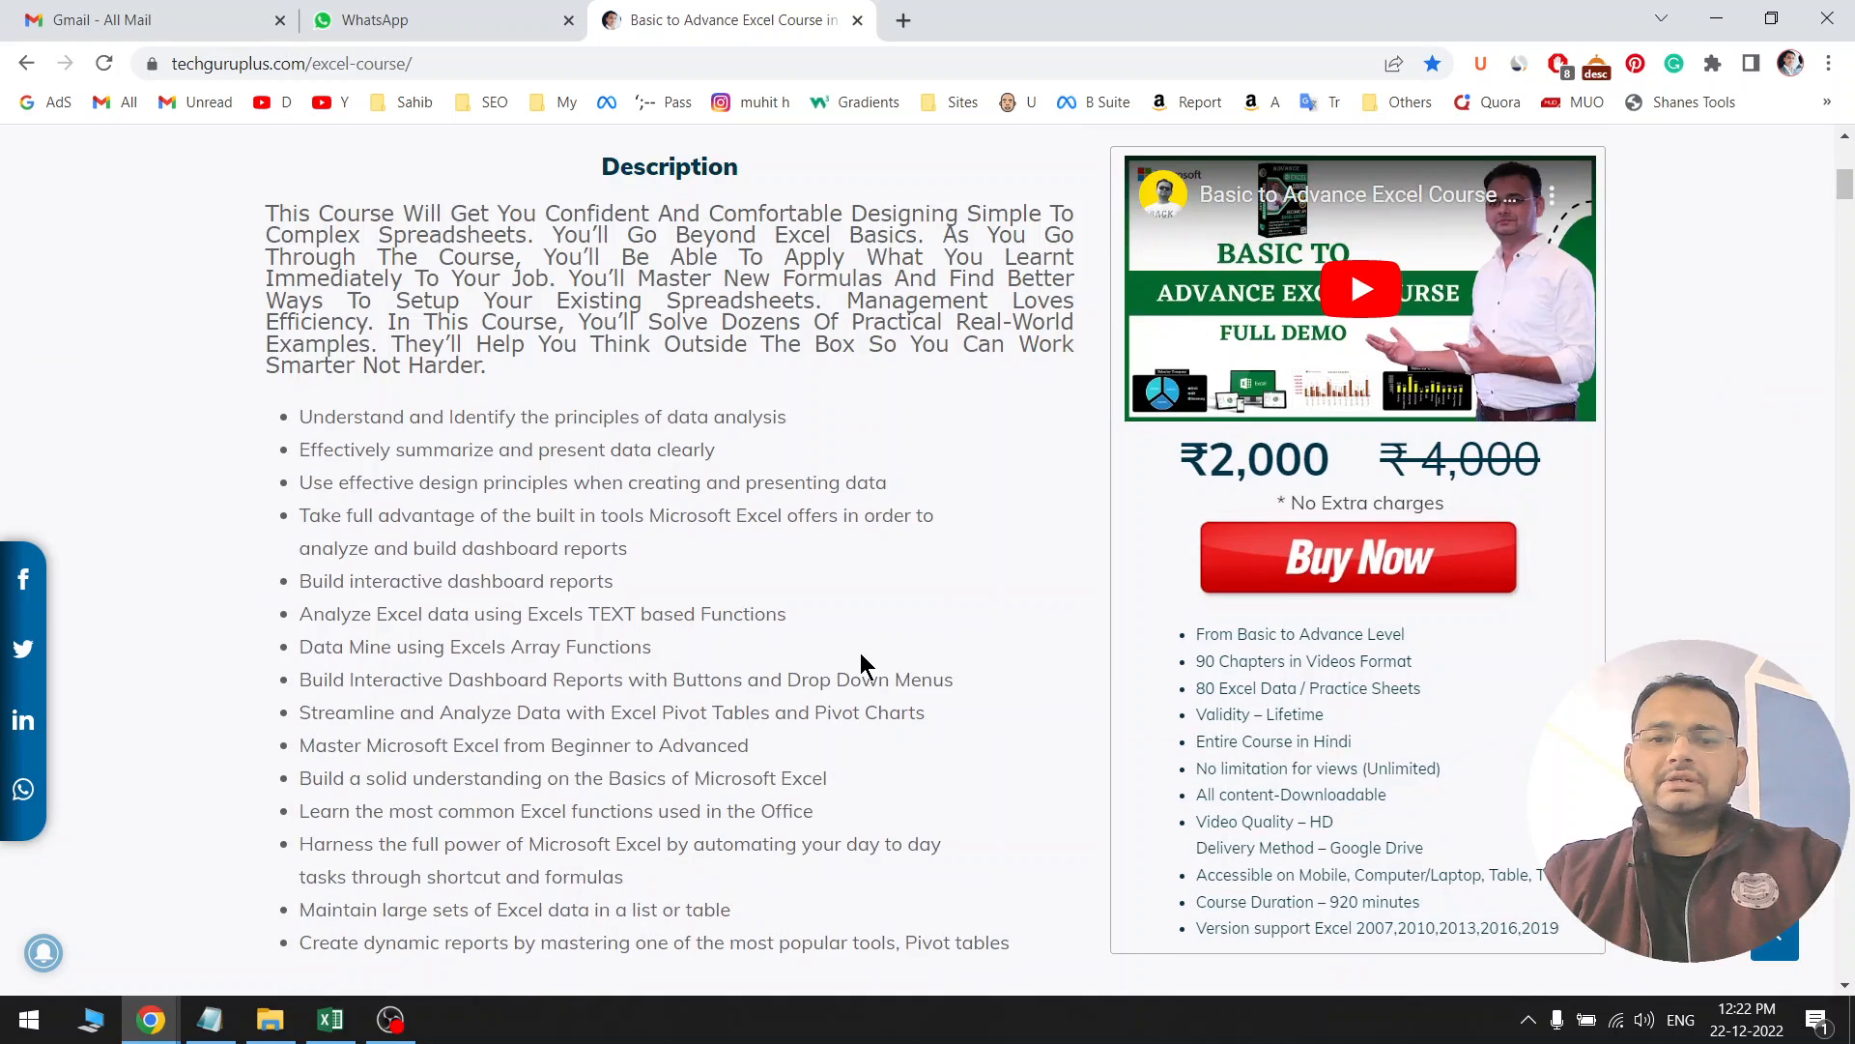
scroll(860, 652, "down", 5)
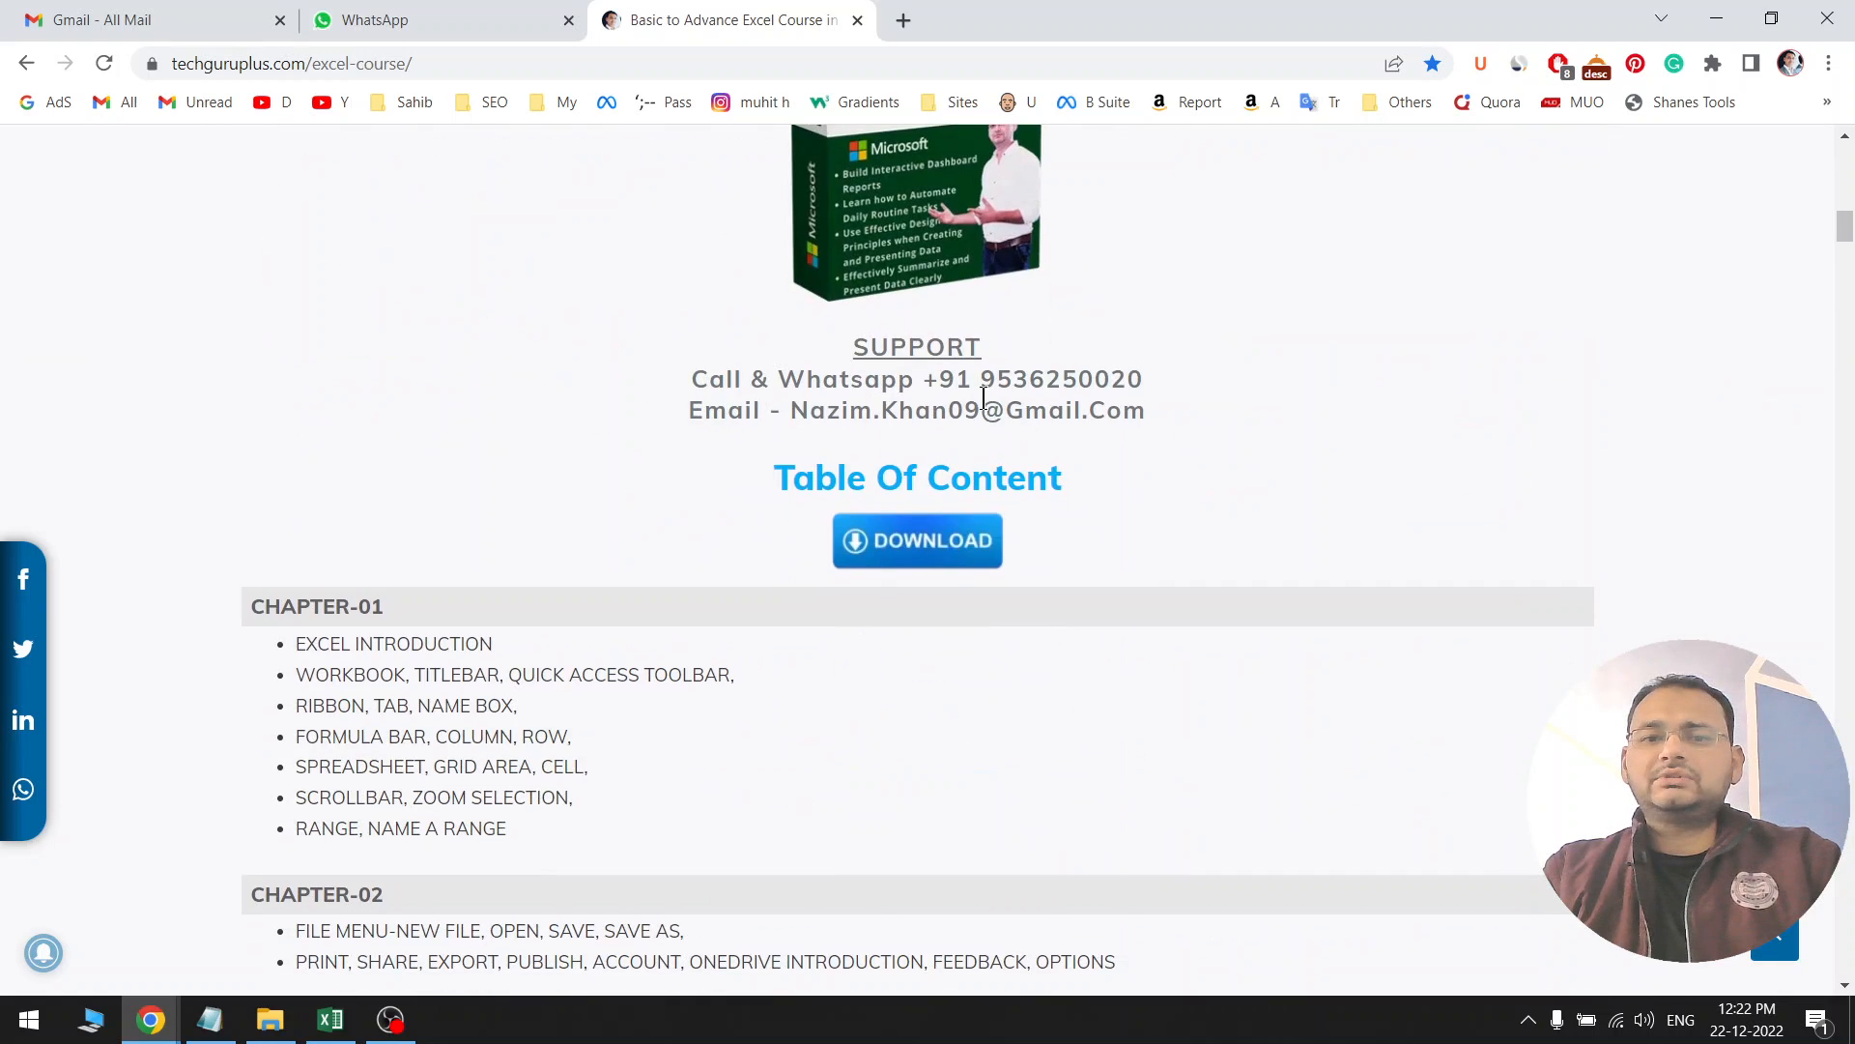
left_click_drag(974, 388, 1188, 392)
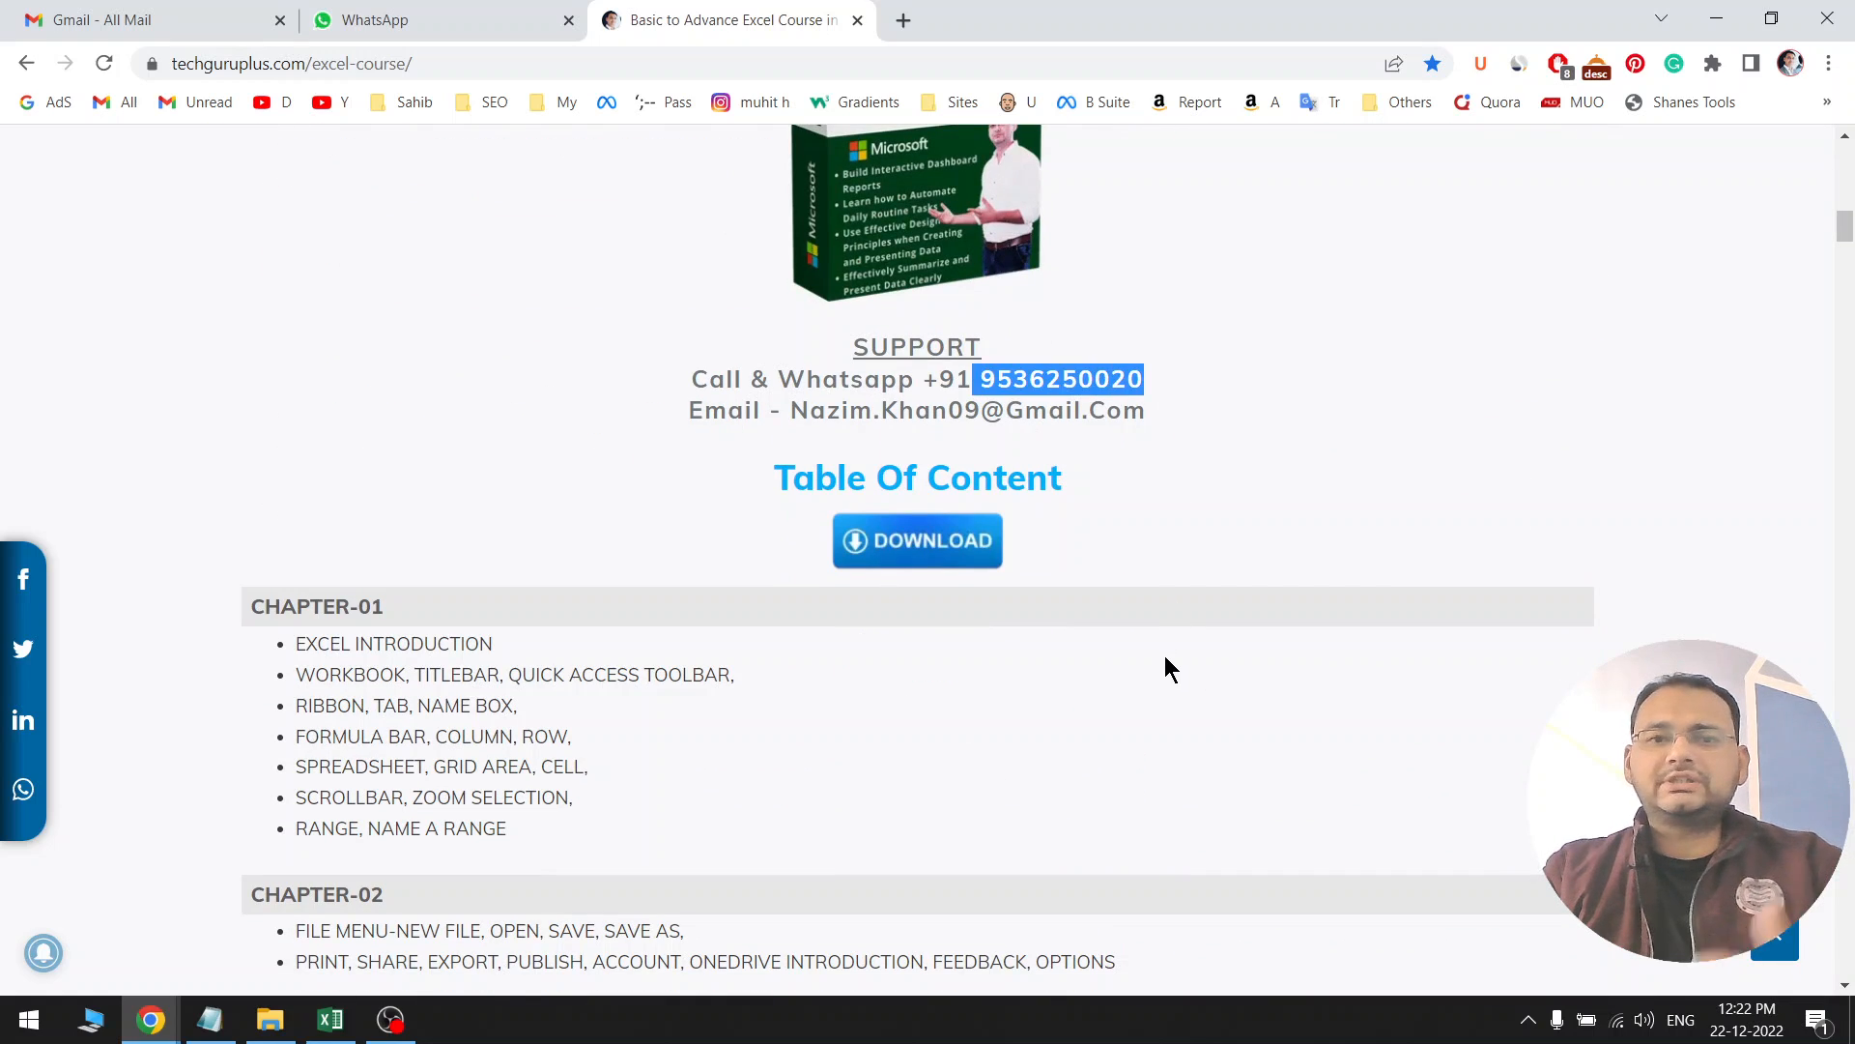
scroll(1059, 848, "down", 1)
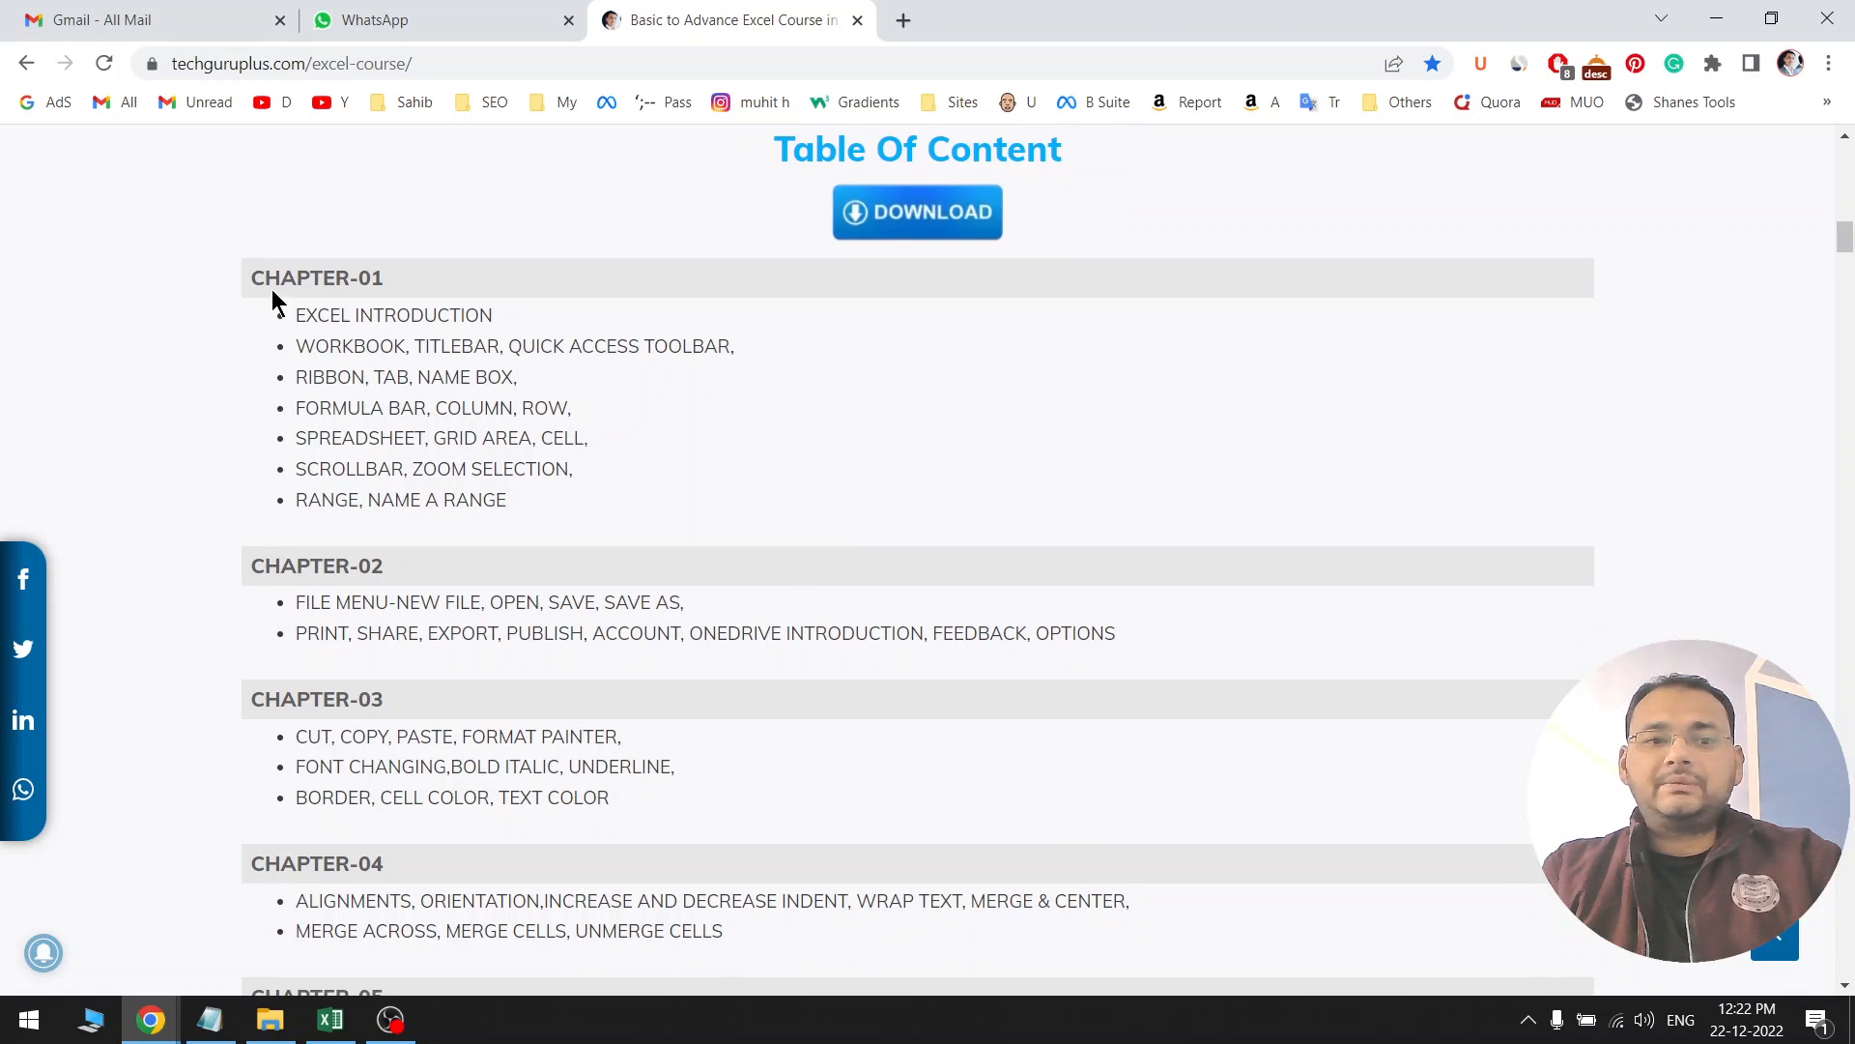
left_click_drag(253, 280, 737, 699)
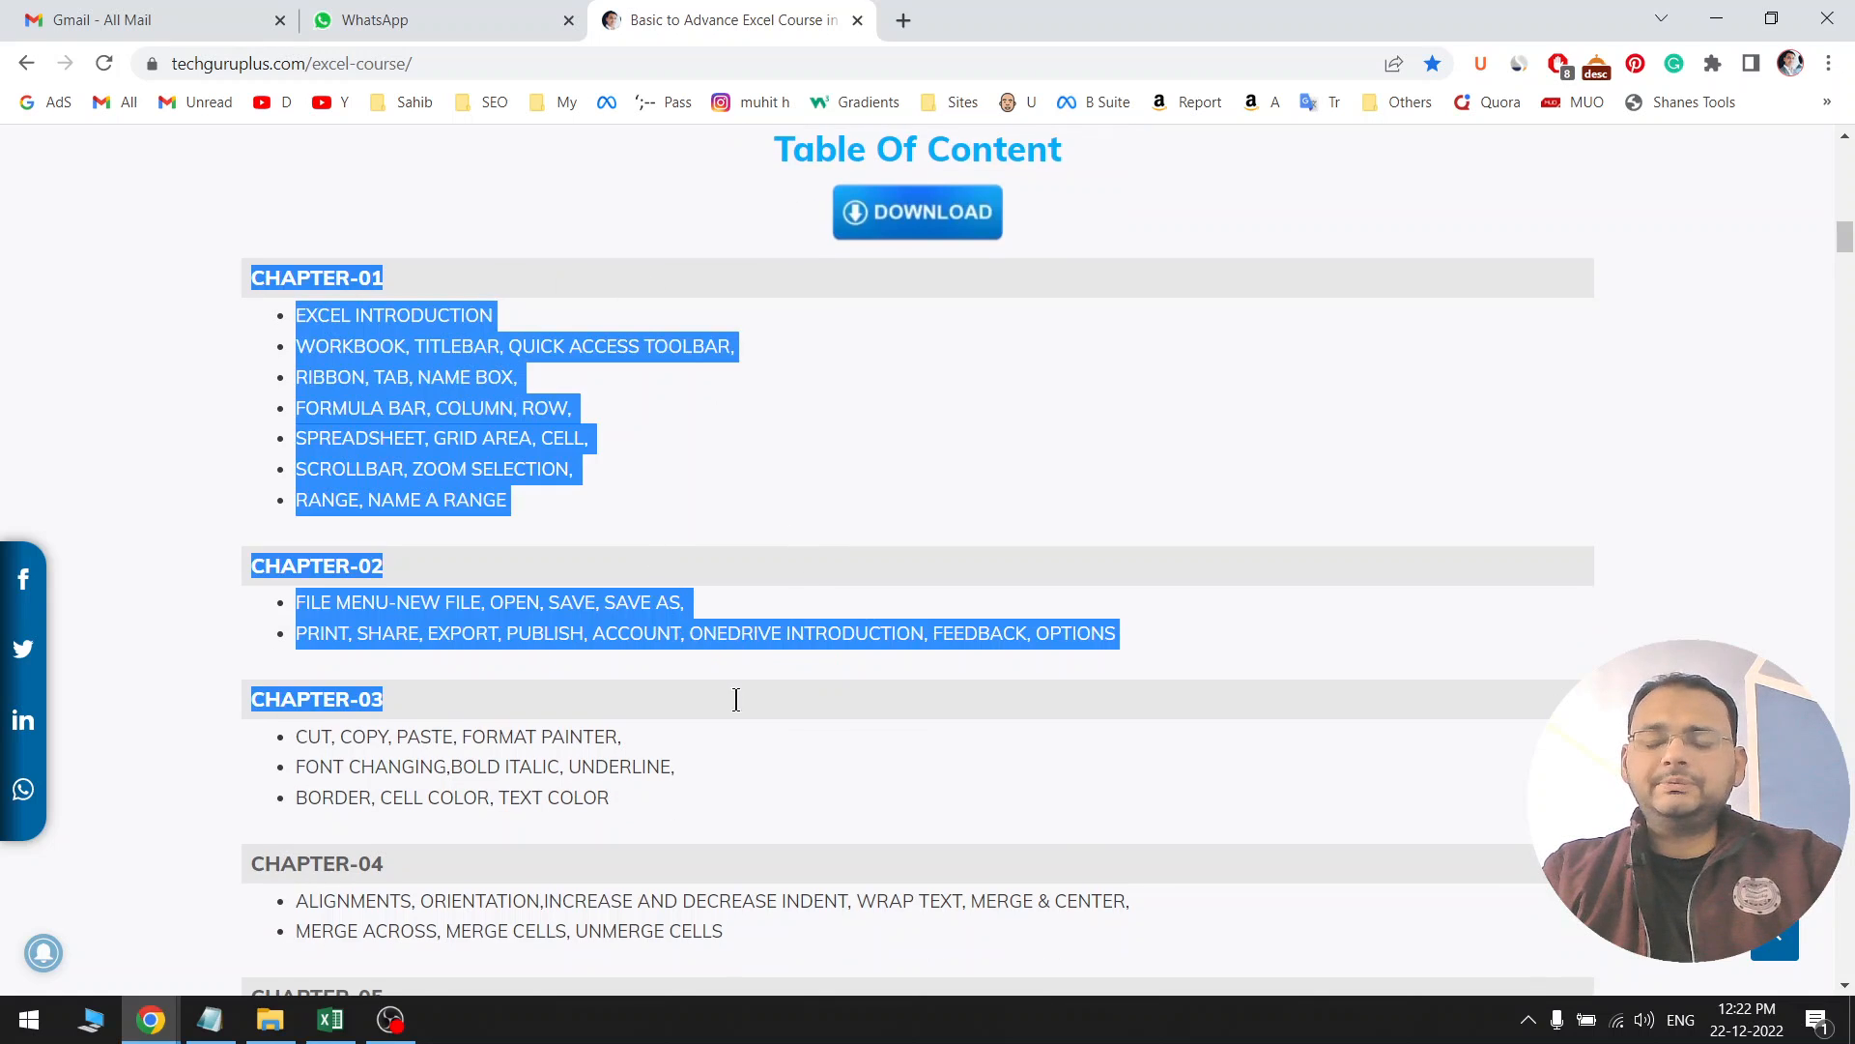
left_click(822, 710)
Scroll further and highlight the MIS & DASHBOARD REPORTING heading
scroll(765, 831, "down", 15)
scroll(763, 835, "down", 20)
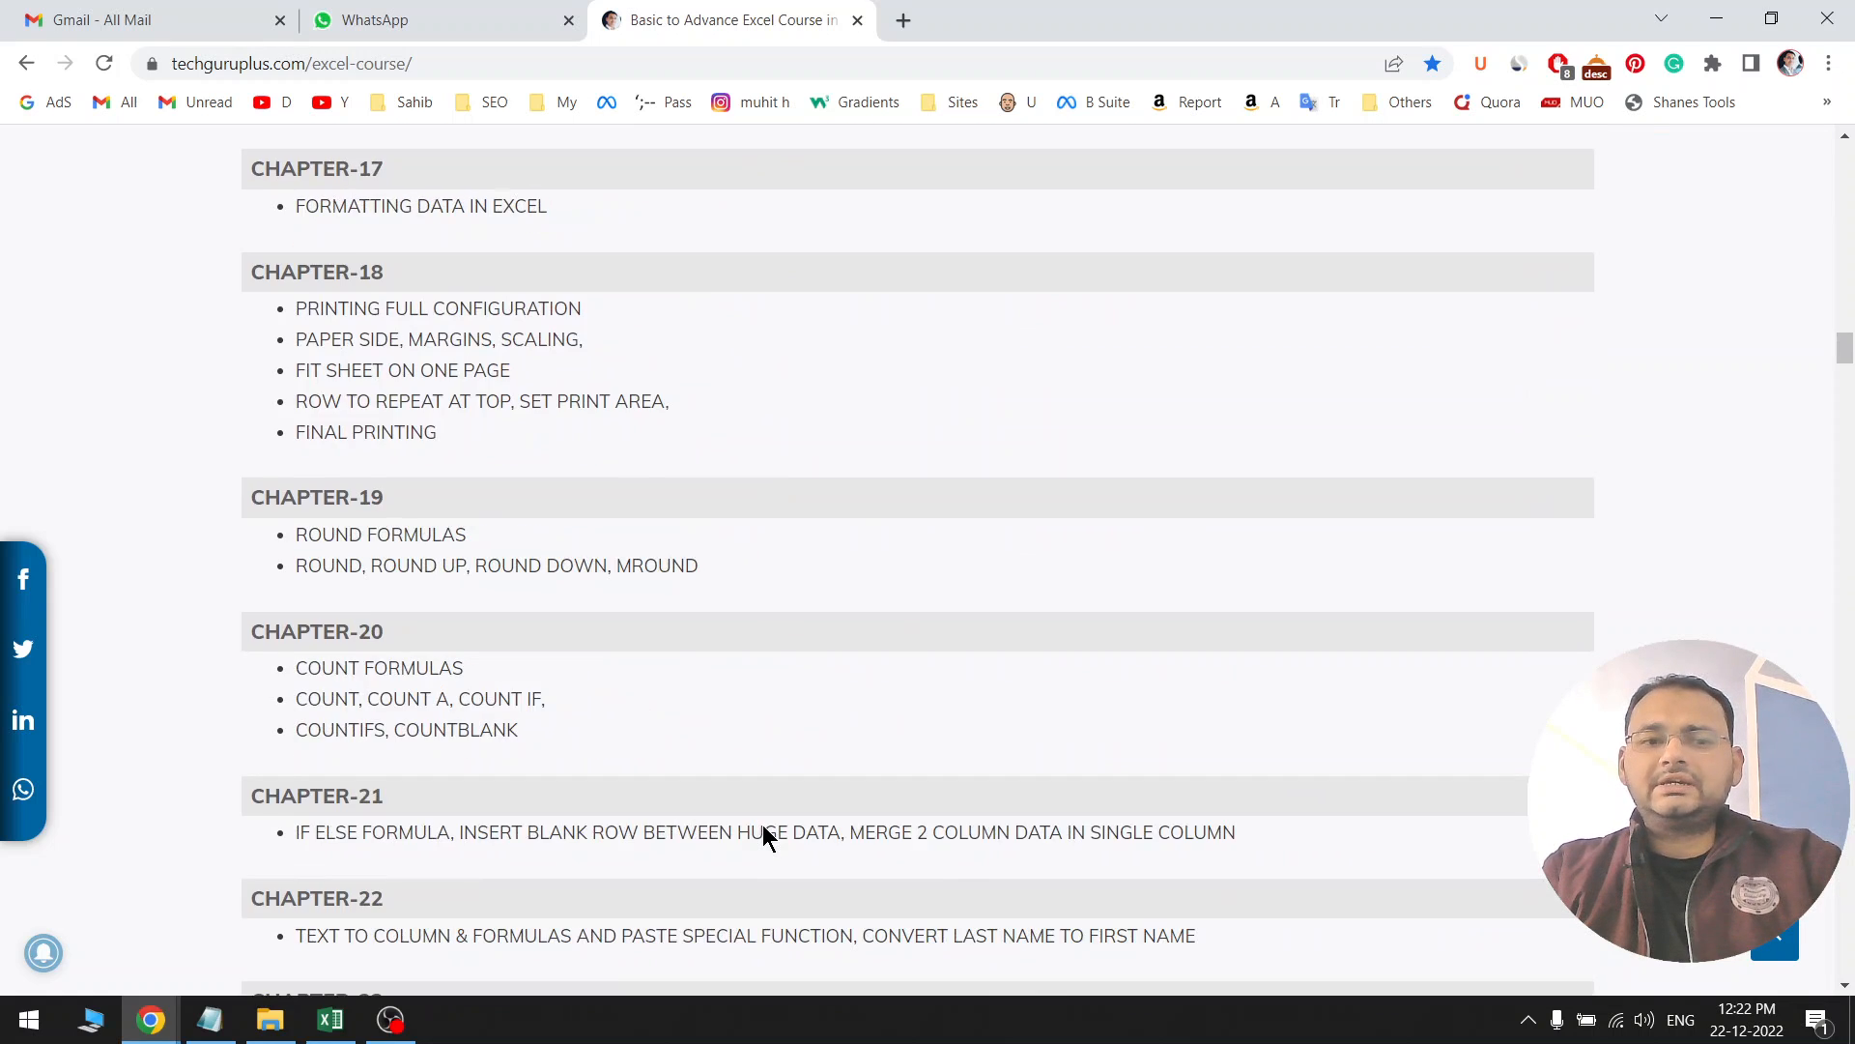
scroll(762, 835, "down", 9)
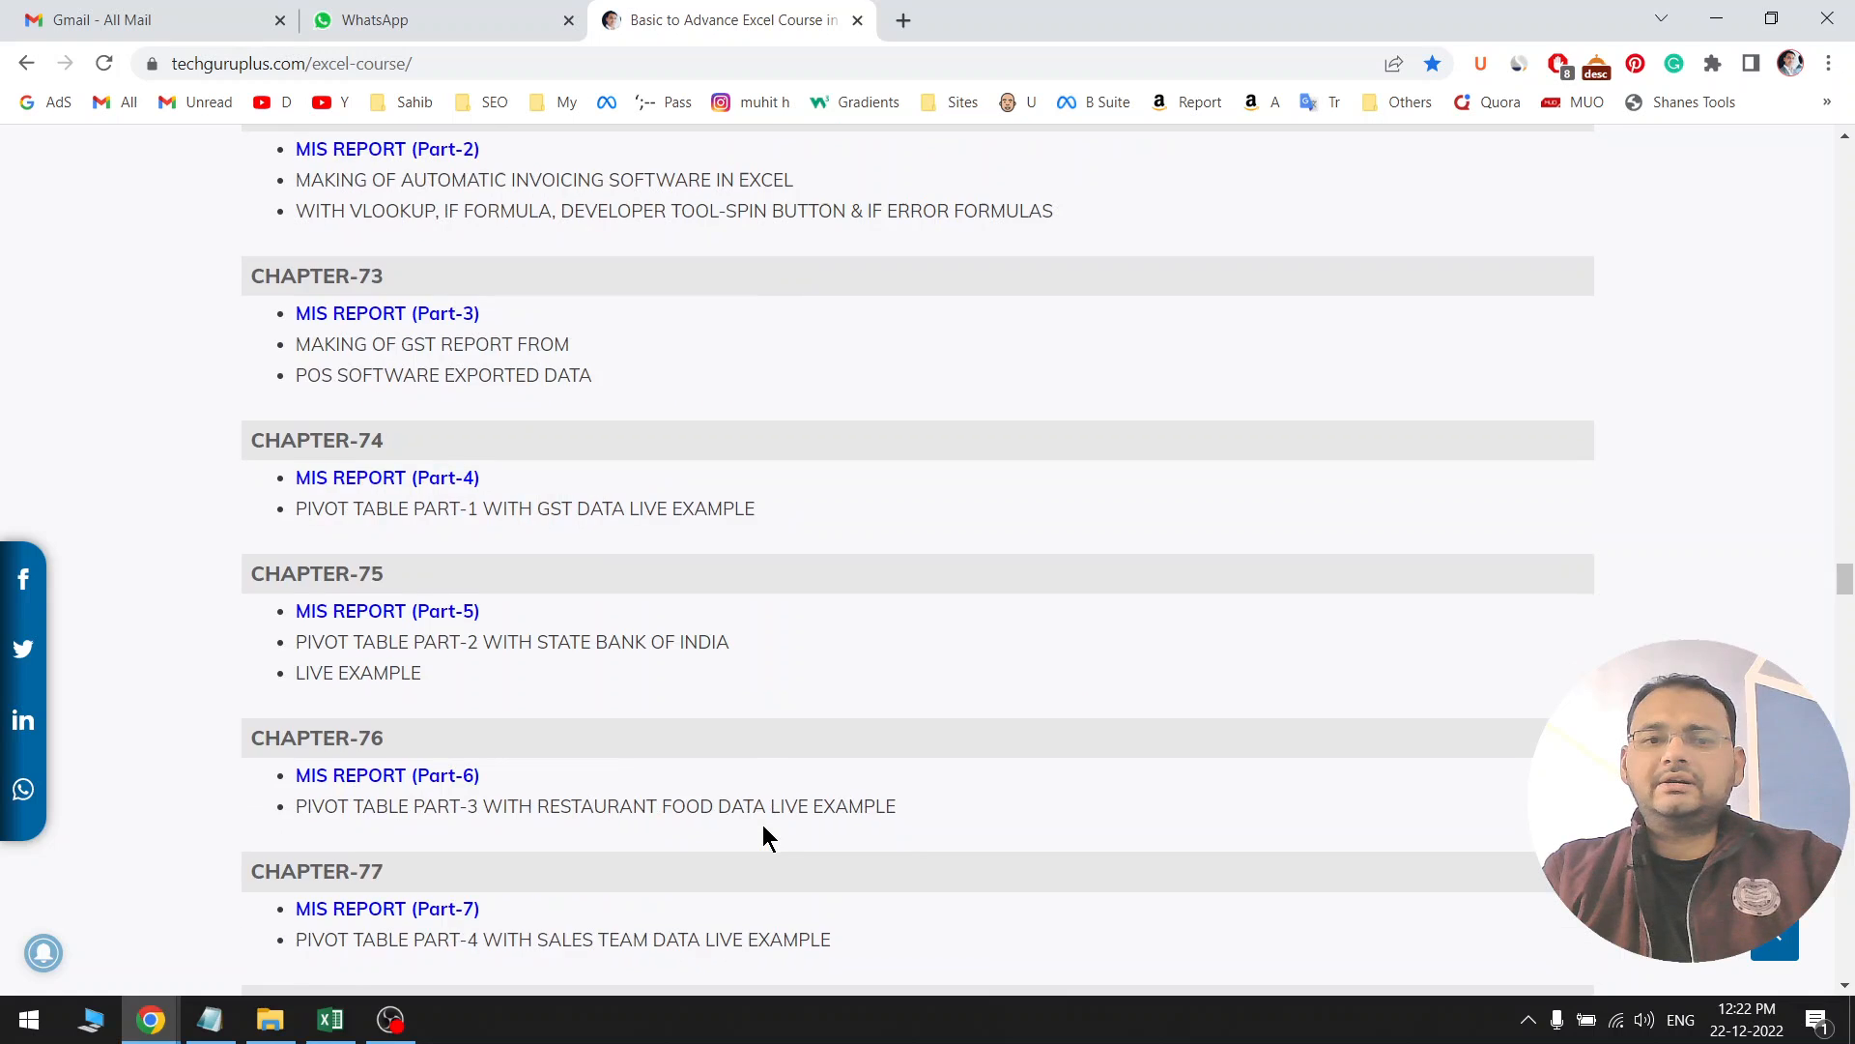
scroll(843, 430, "up", 4)
triple_click(647, 256)
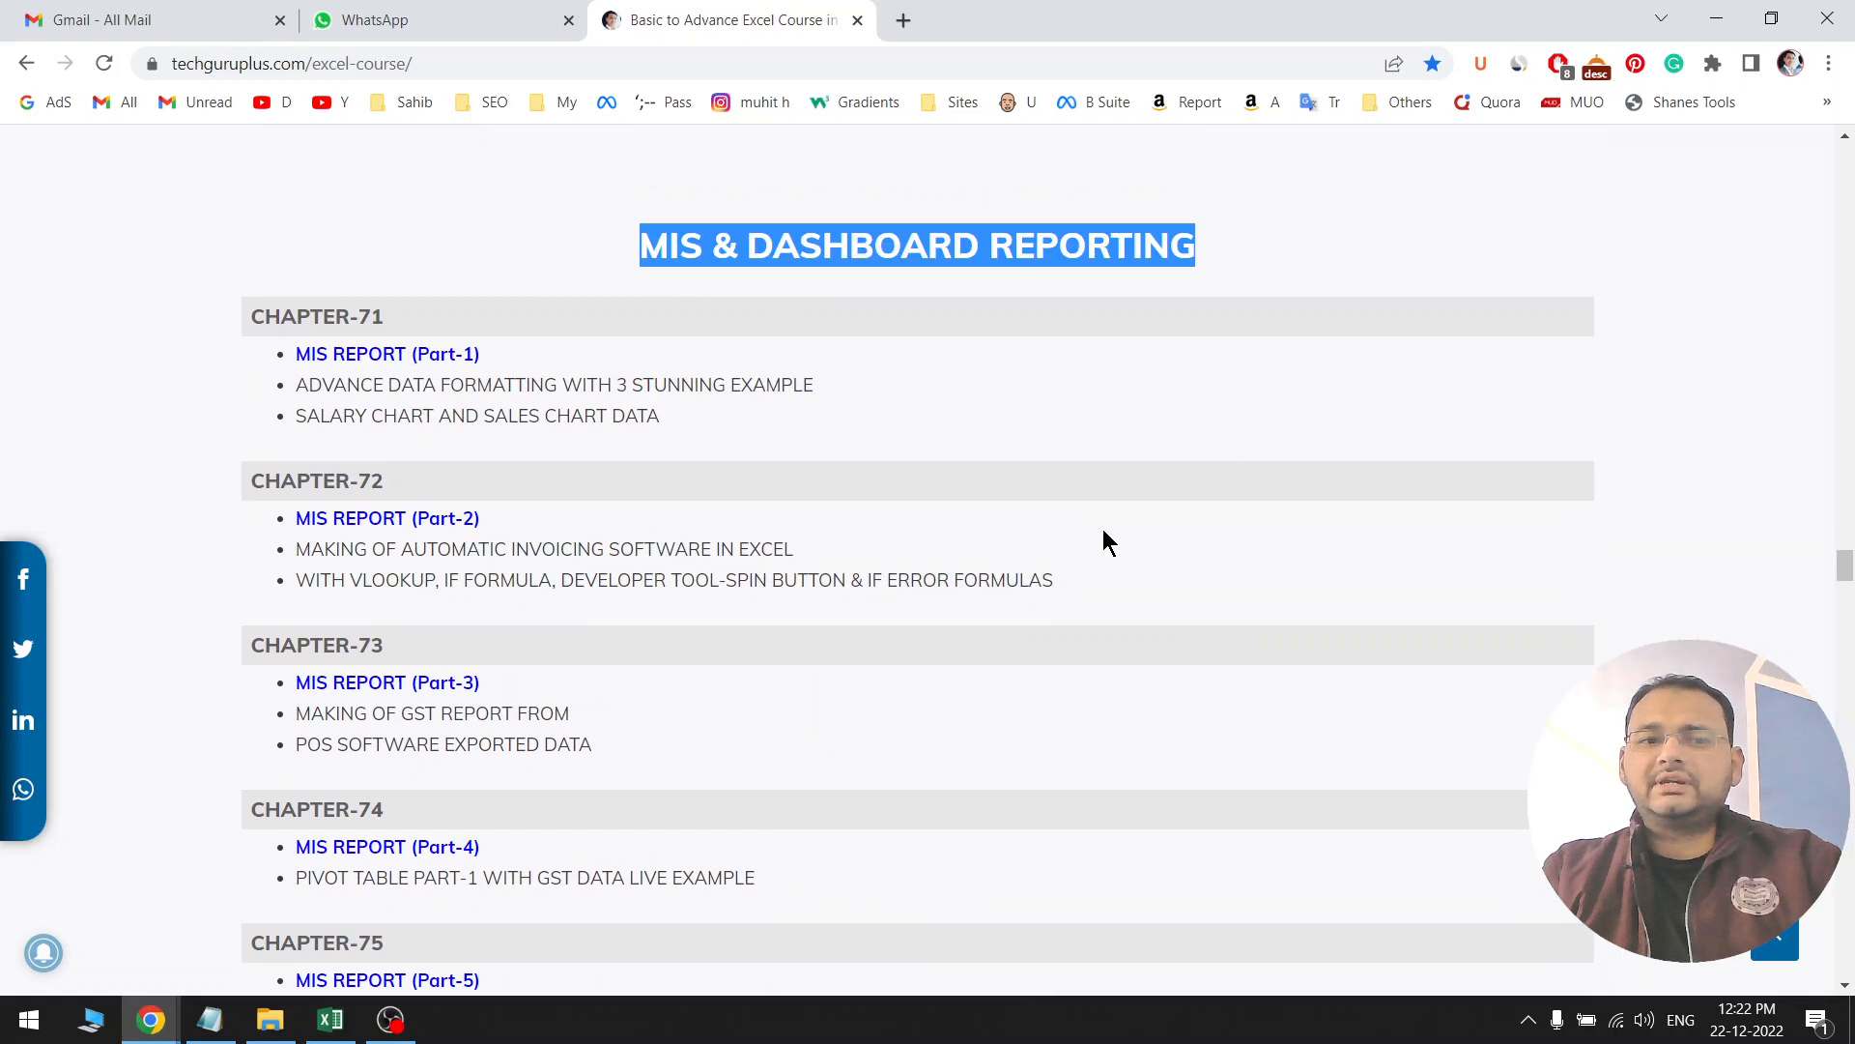
Scroll through the remaining chapters and report screenshots on the course page
scroll(1103, 530, "down", 13)
scroll(795, 631, "down", 20)
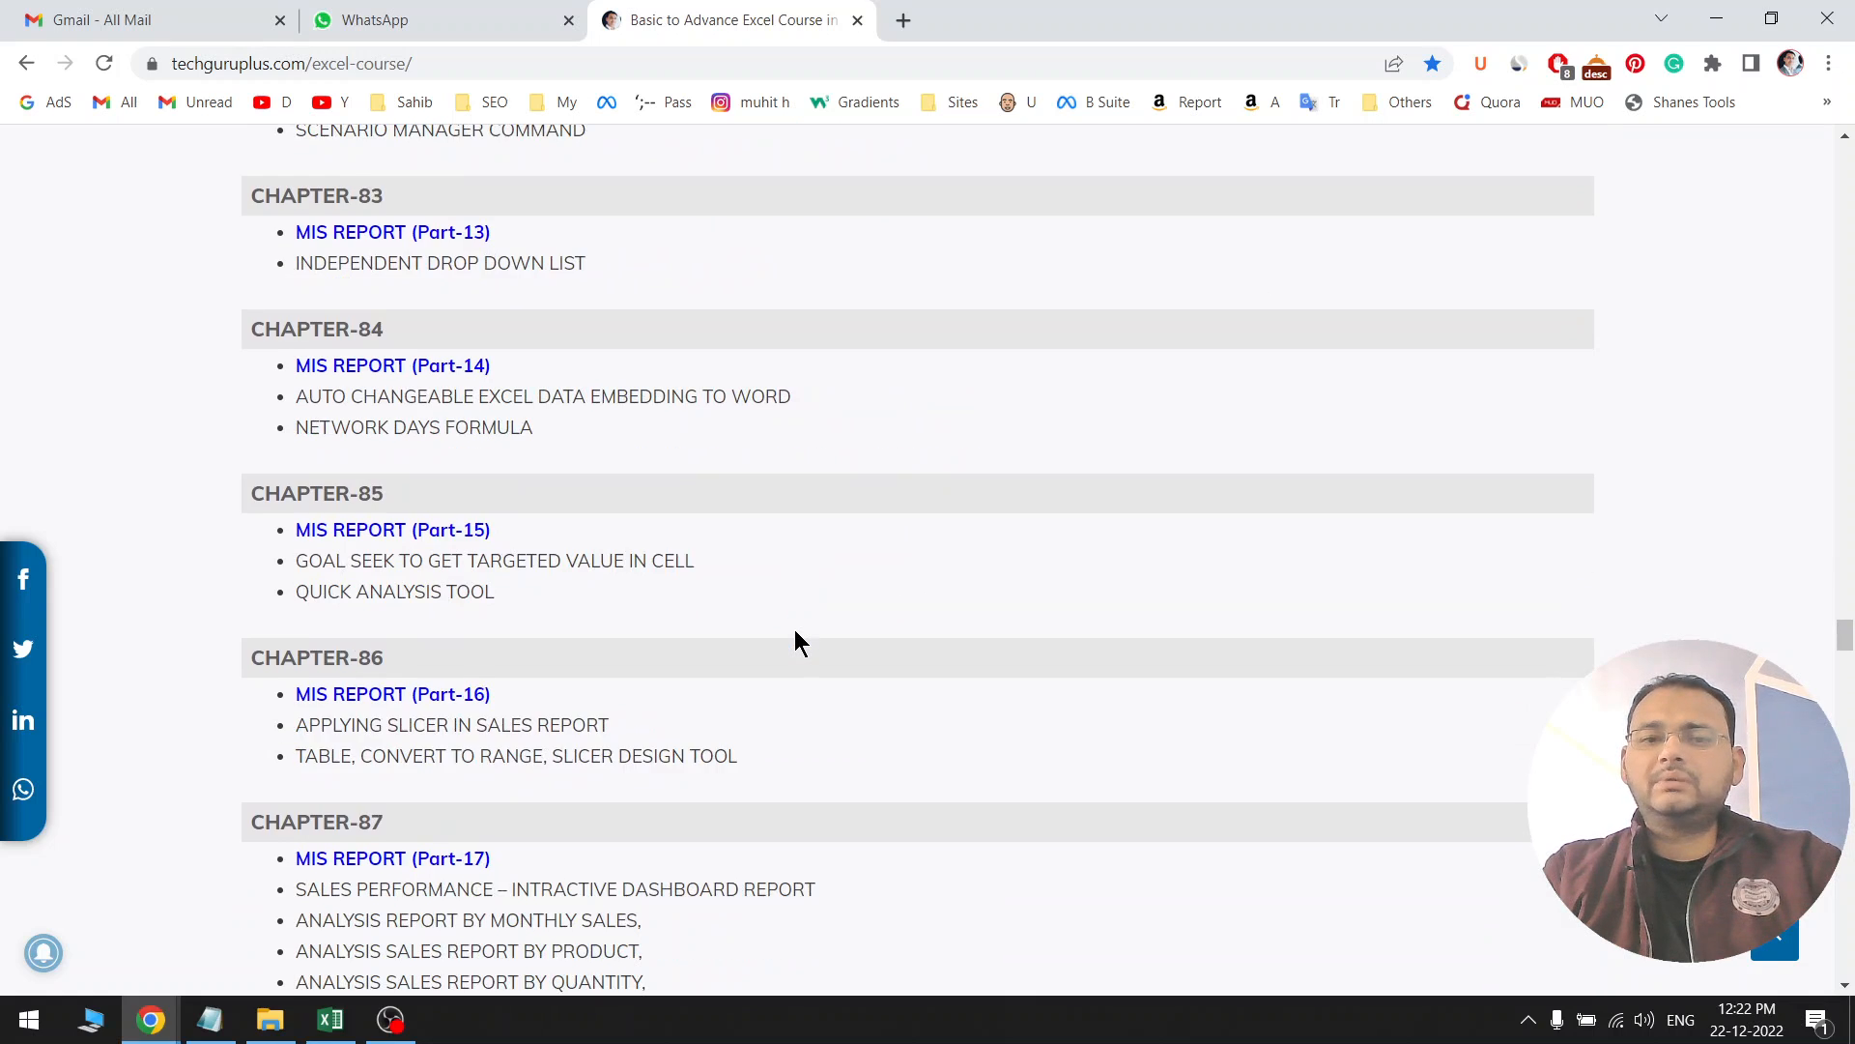
scroll(794, 629, "down", 15)
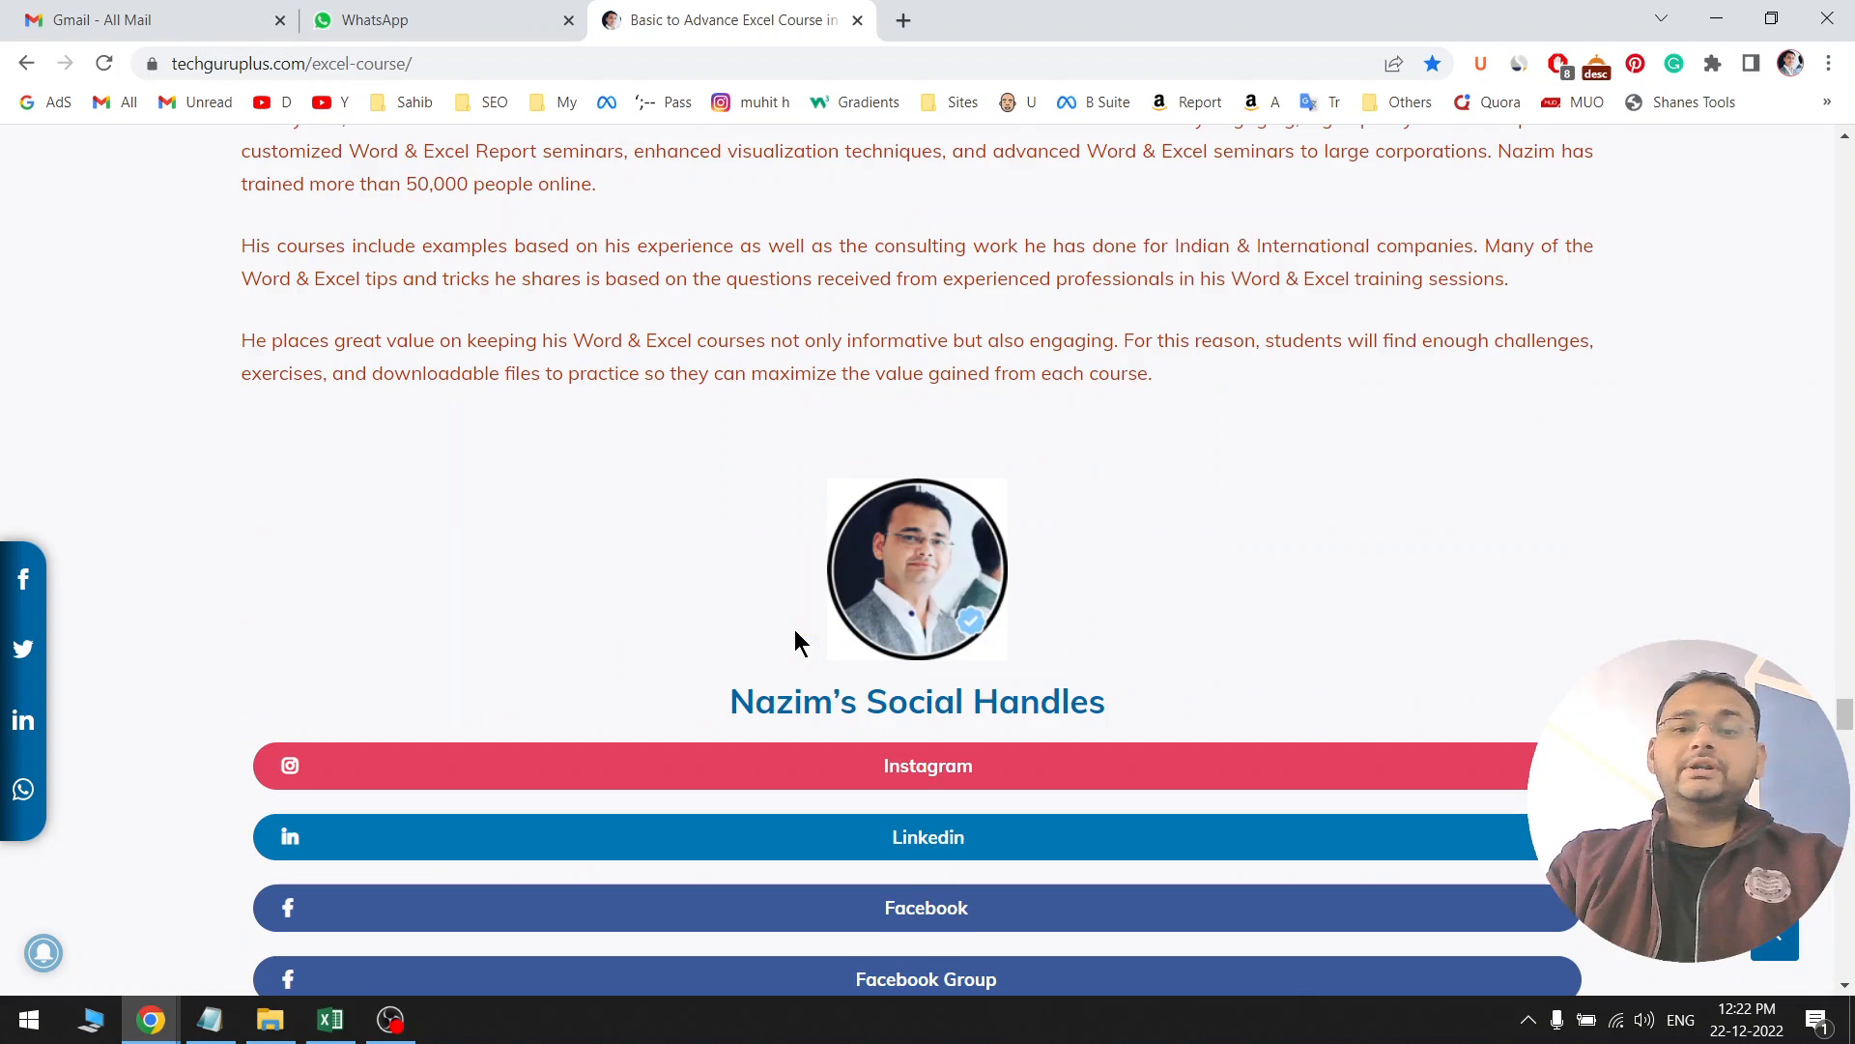
scroll(794, 630, "down", 5)
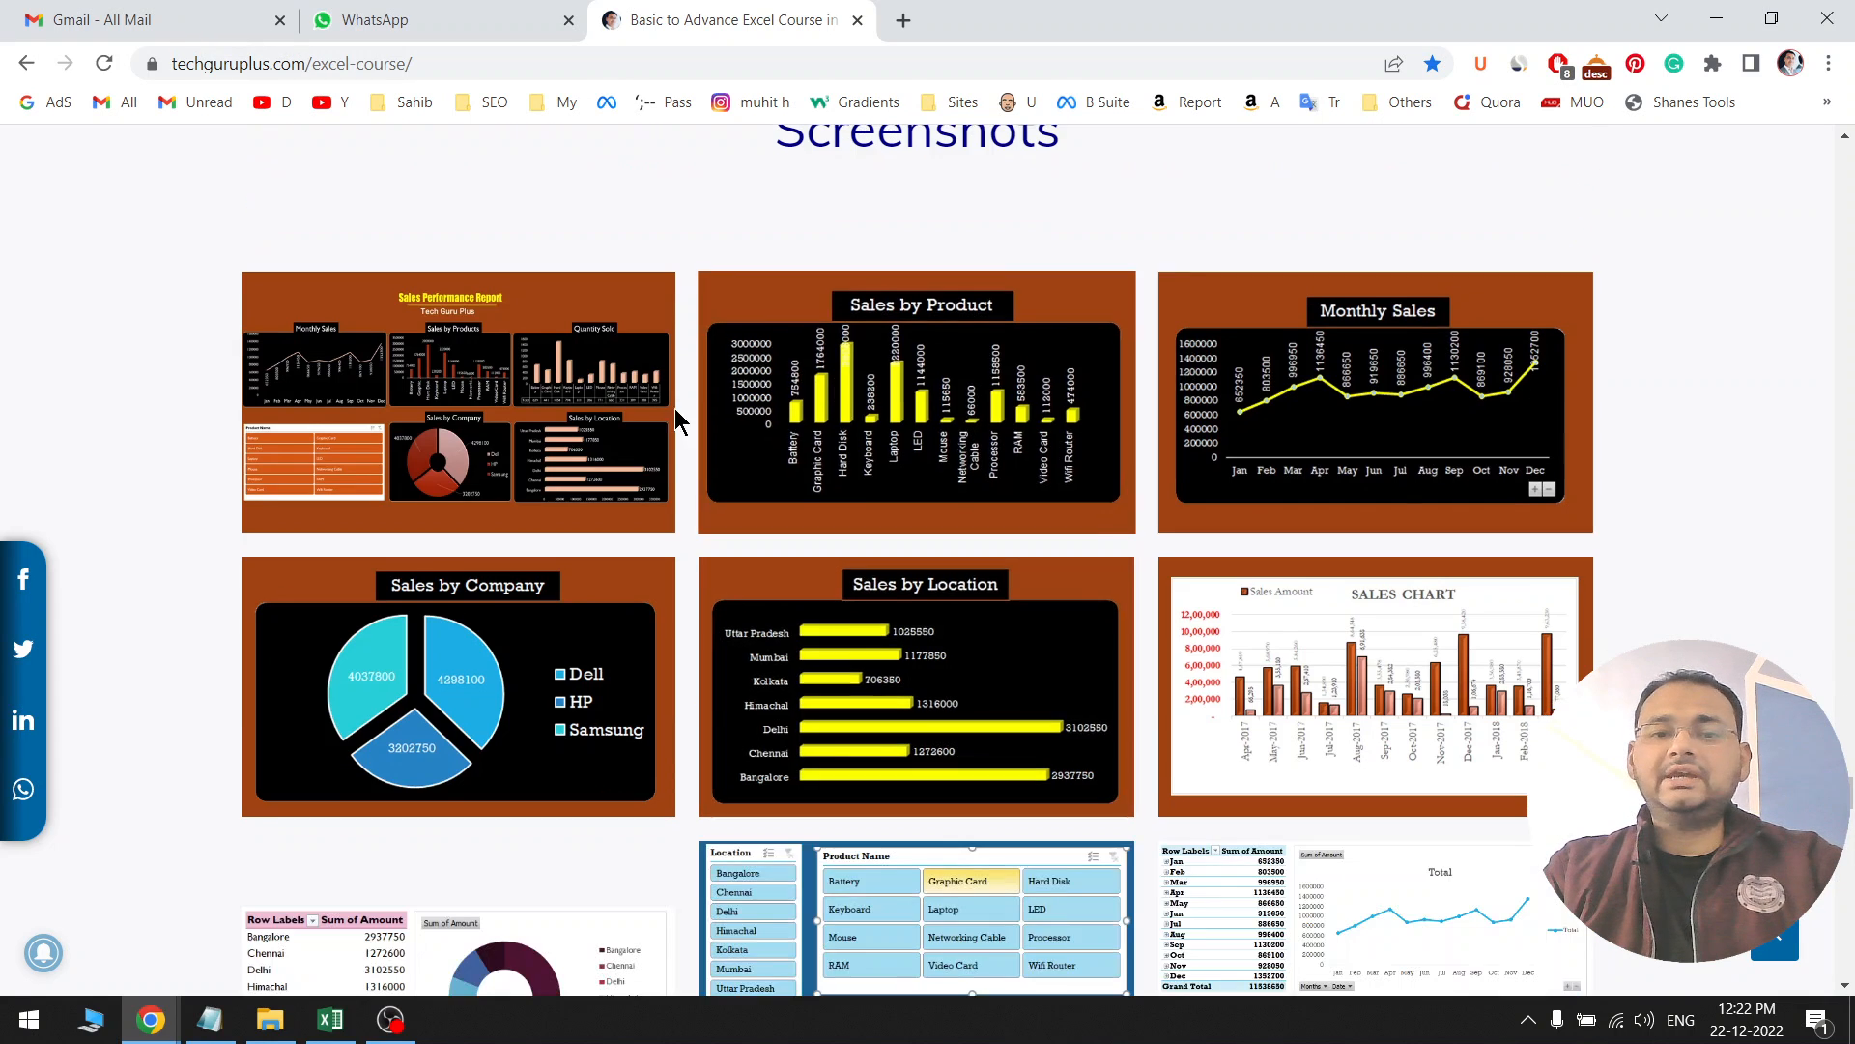
scroll(1227, 661, "down", 2)
scroll(1227, 660, "down", 8)
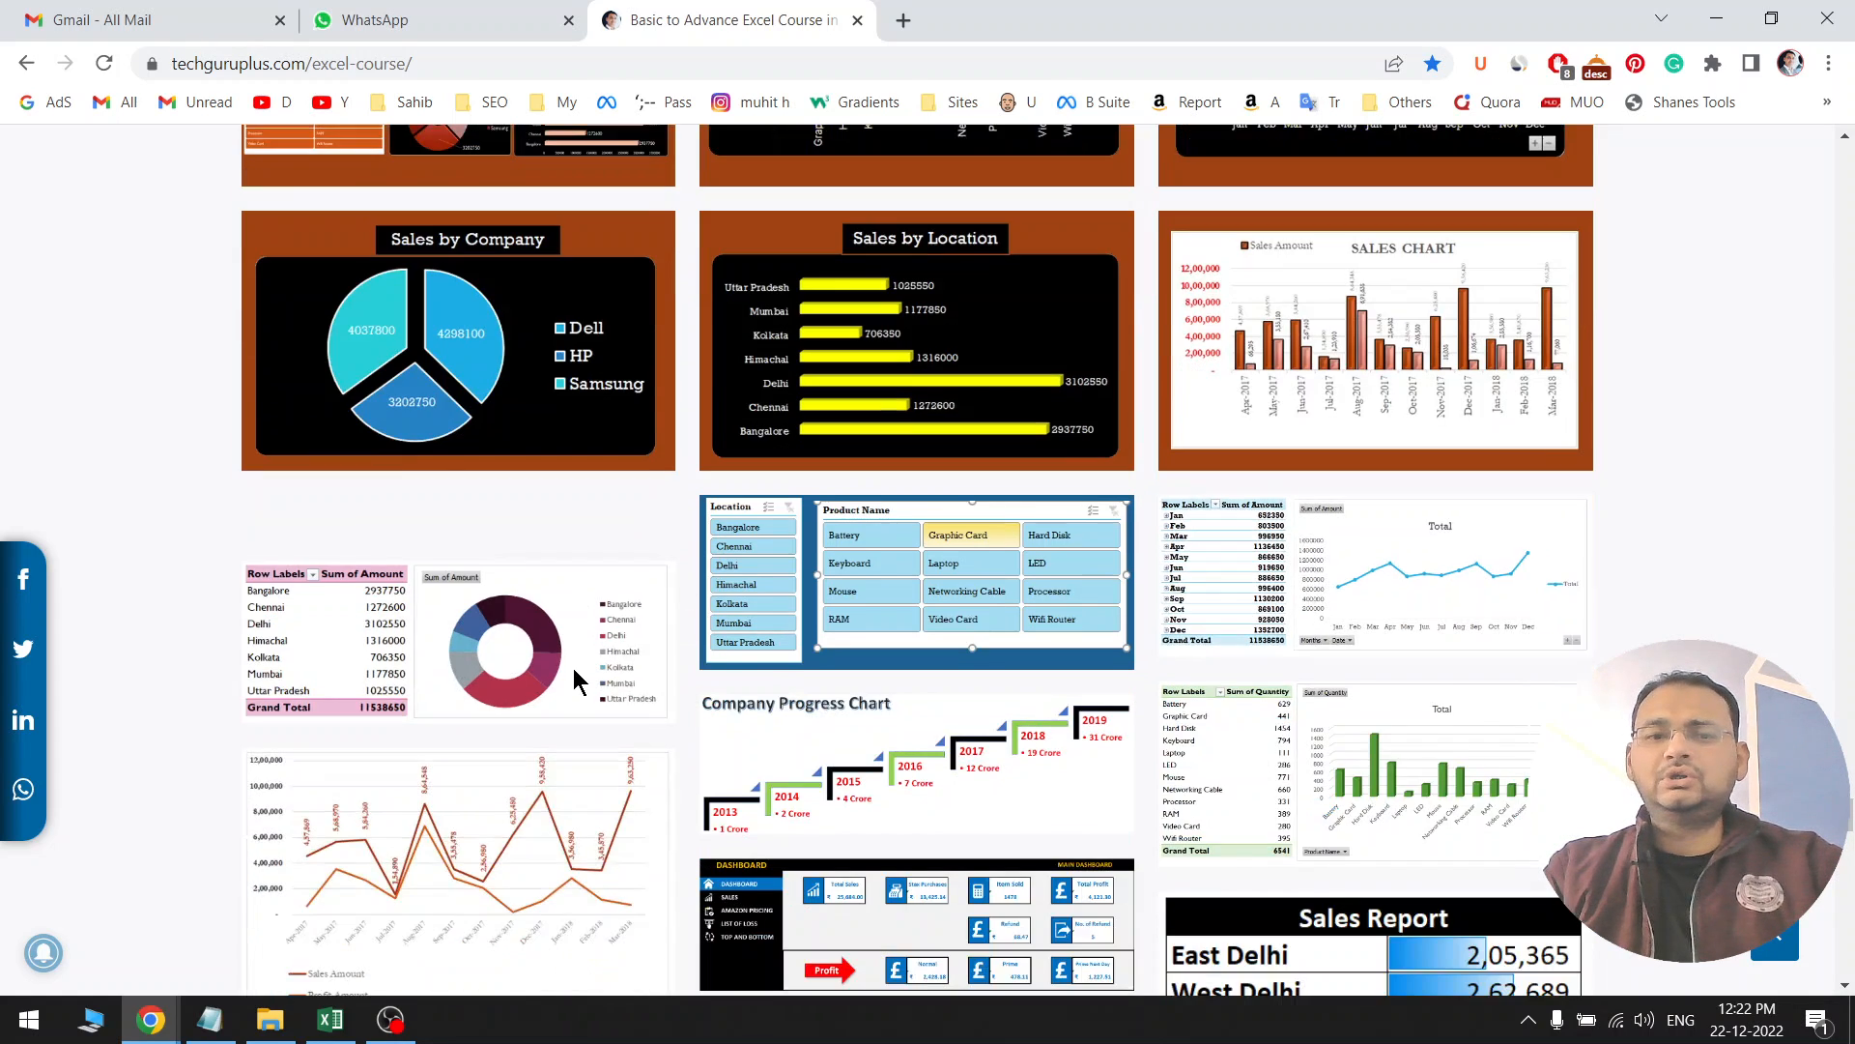
scroll(572, 668, "down", 10)
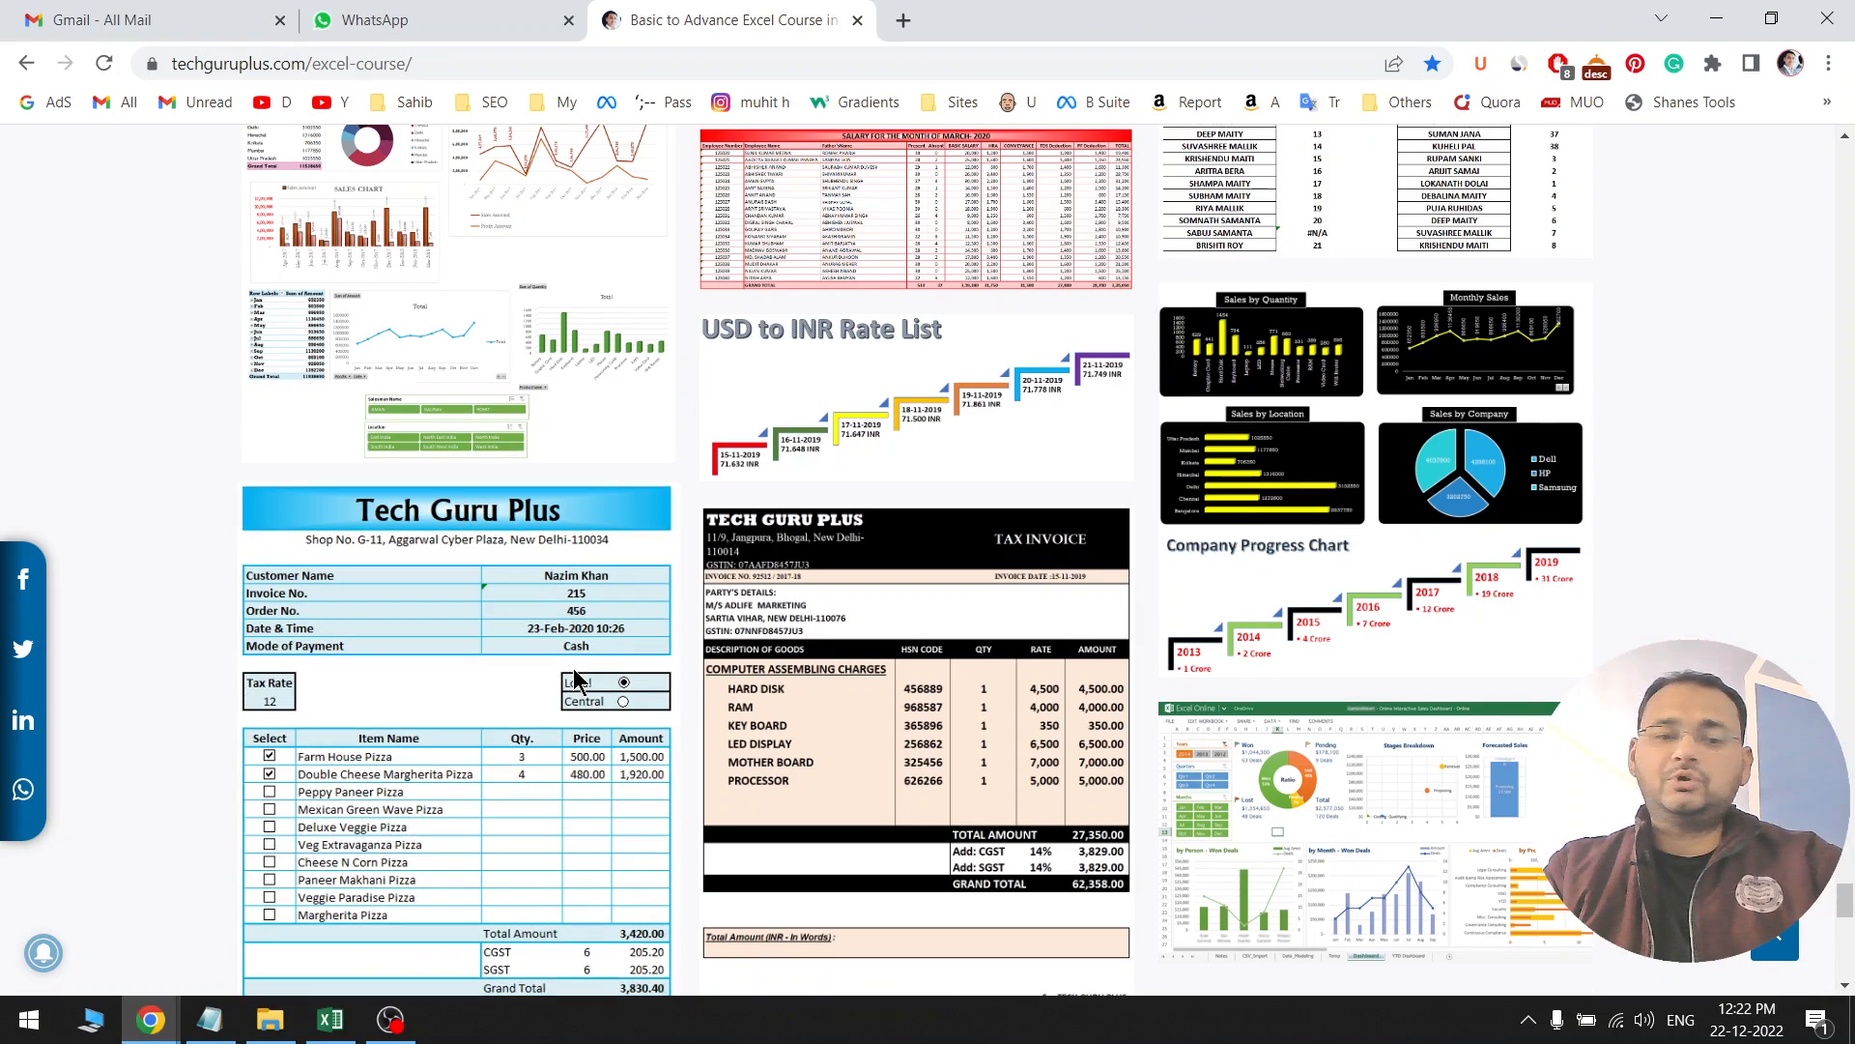
scroll(1086, 430, "up", 6)
left_click_drag(1845, 894, 1846, 176)
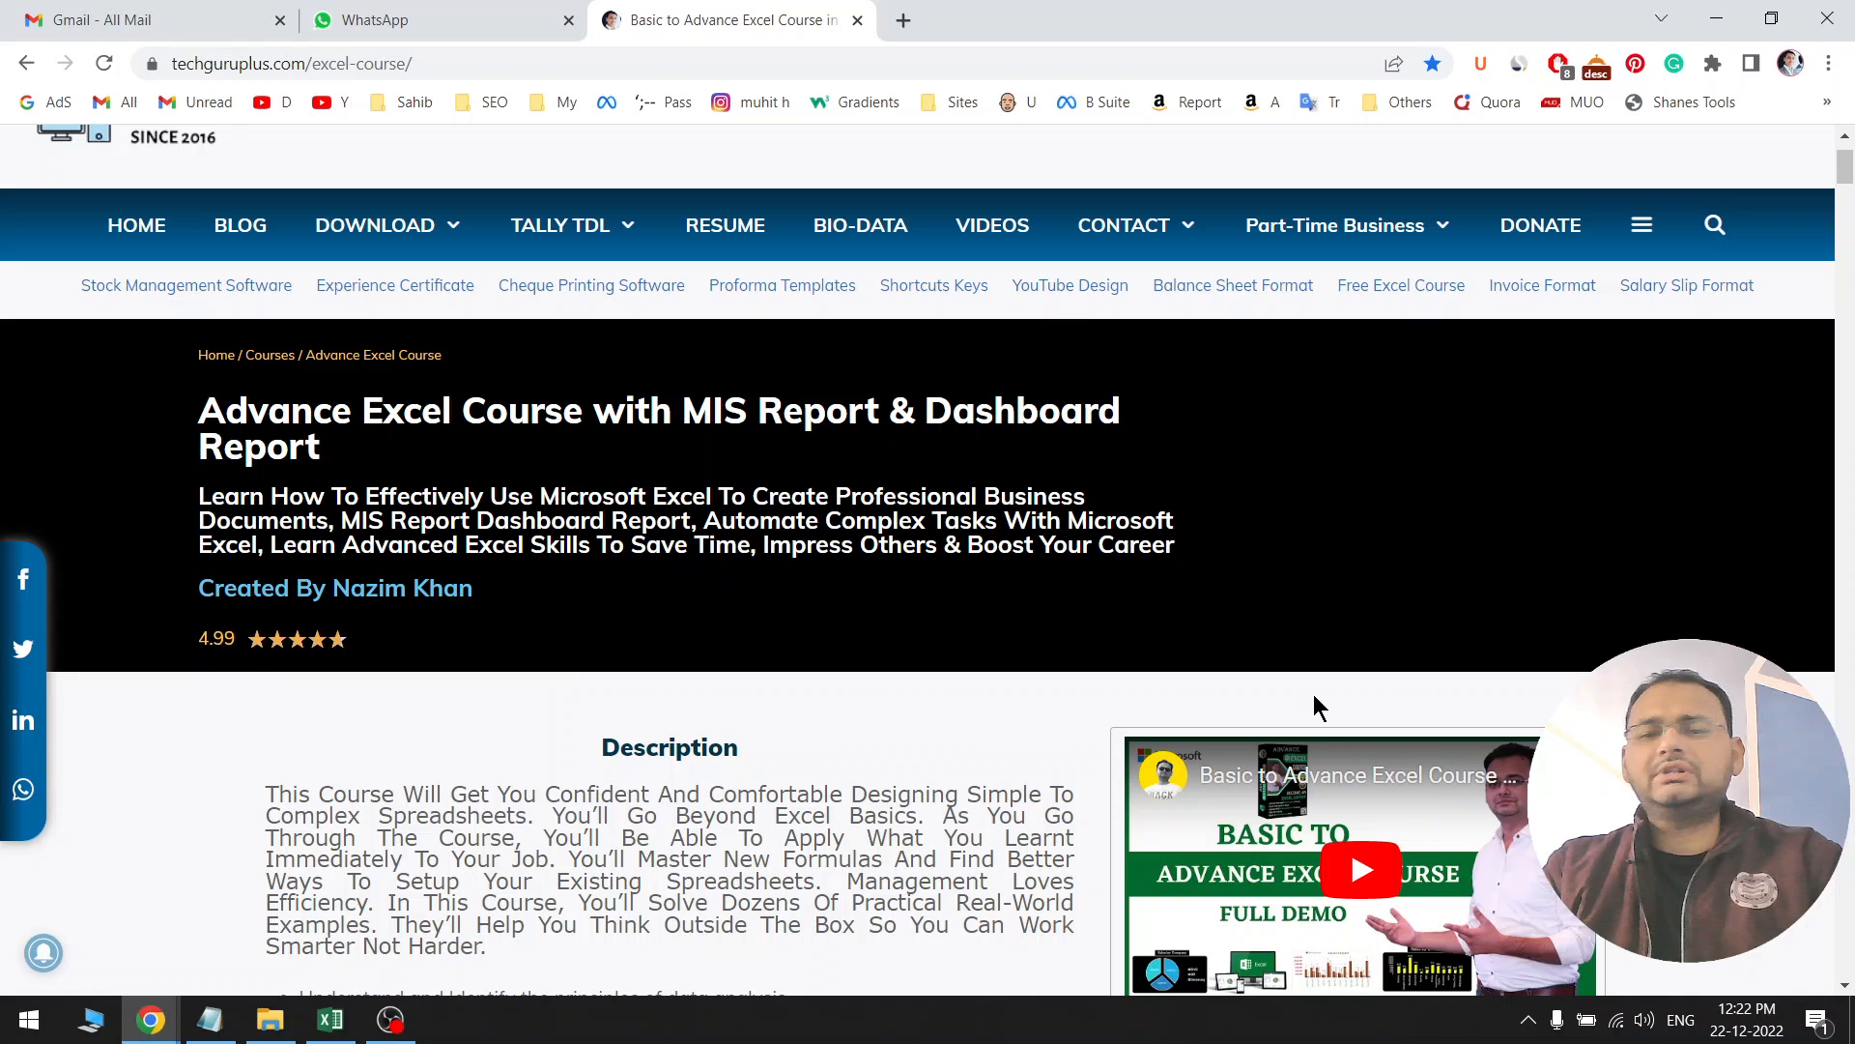
scroll(1313, 694, "down", 3)
scroll(1313, 694, "up", 1)
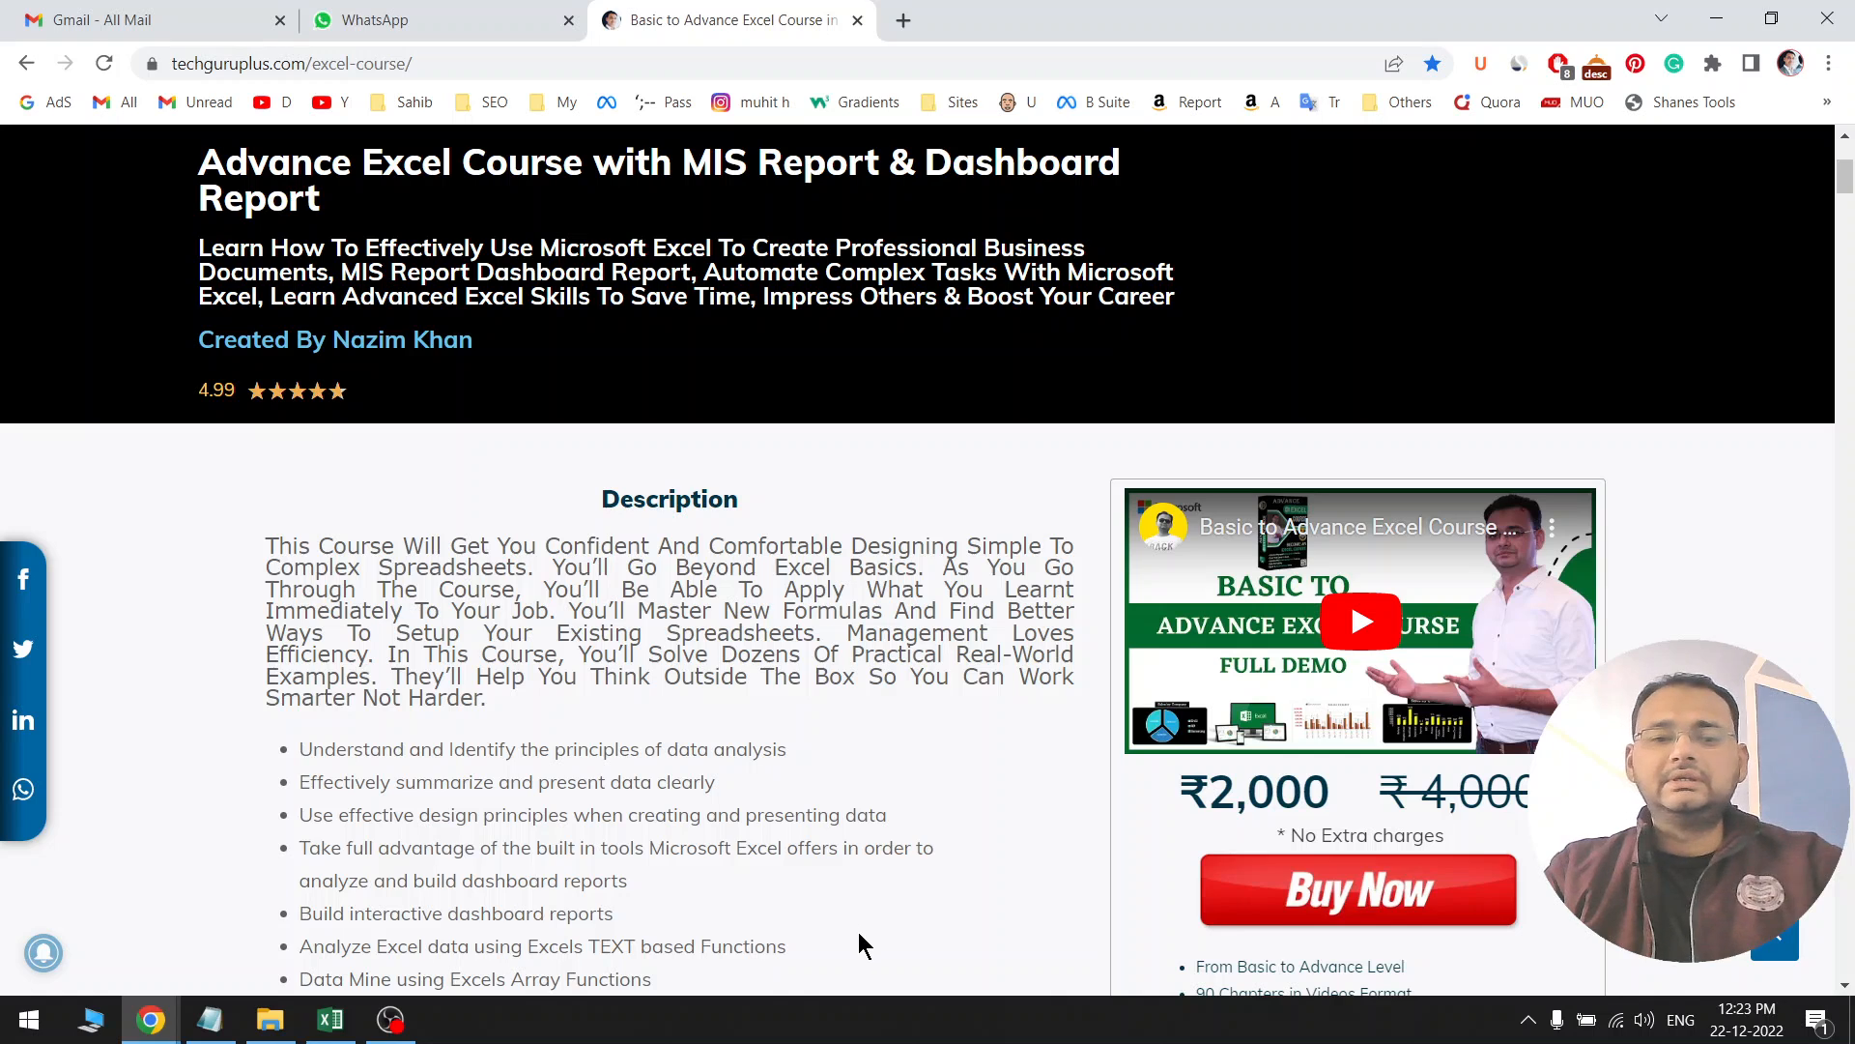
scroll(858, 931, "down", 6)
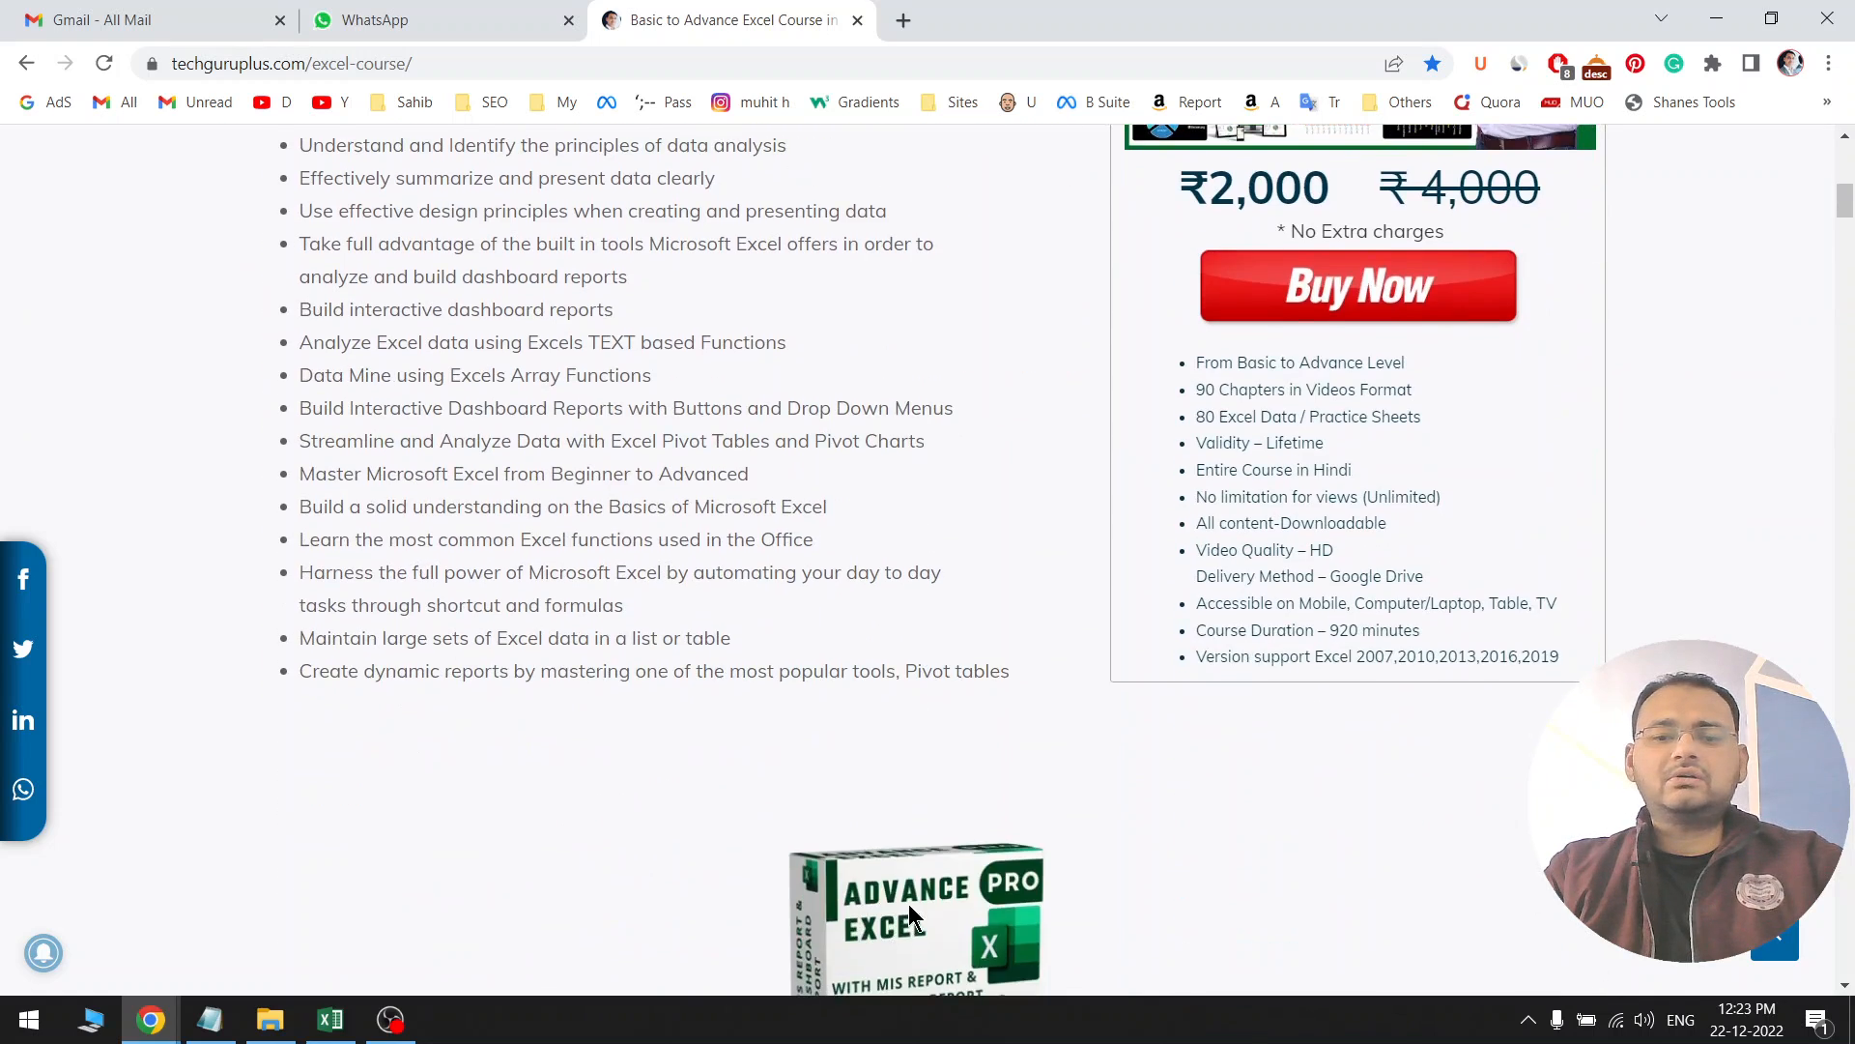
scroll(908, 902, "down", 6)
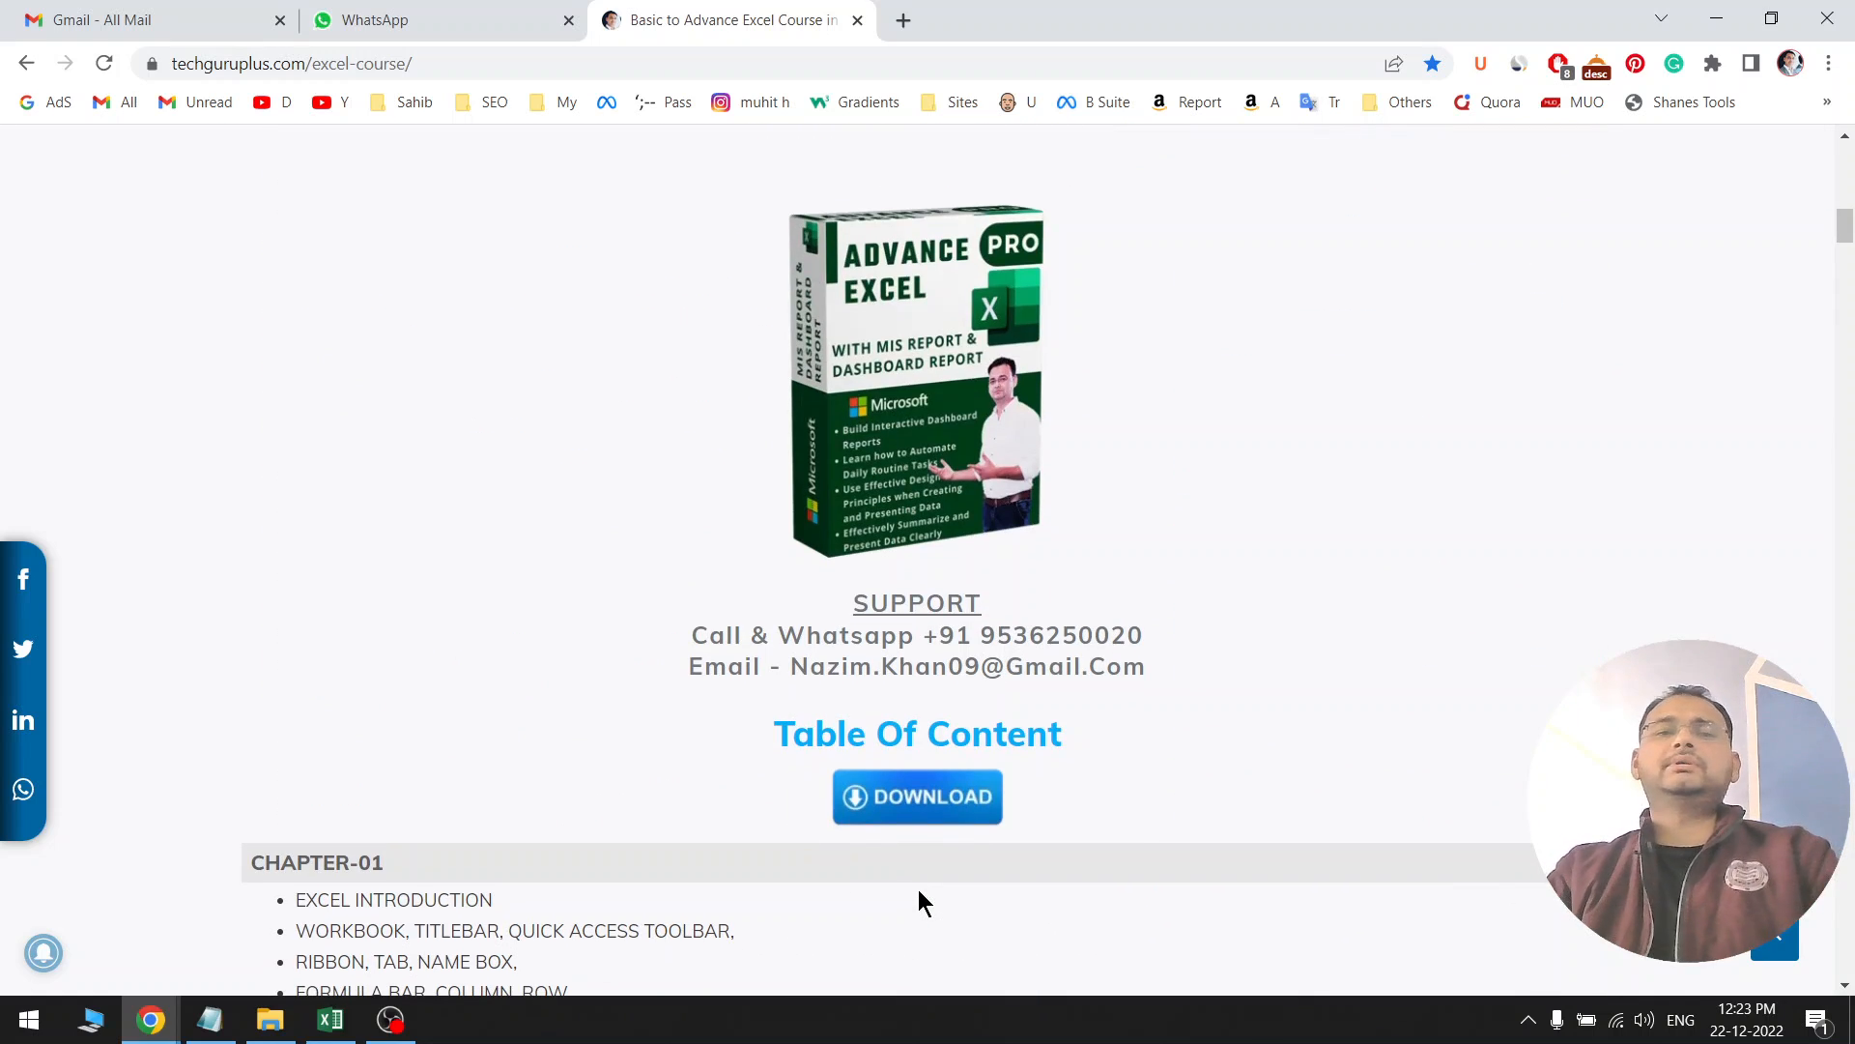